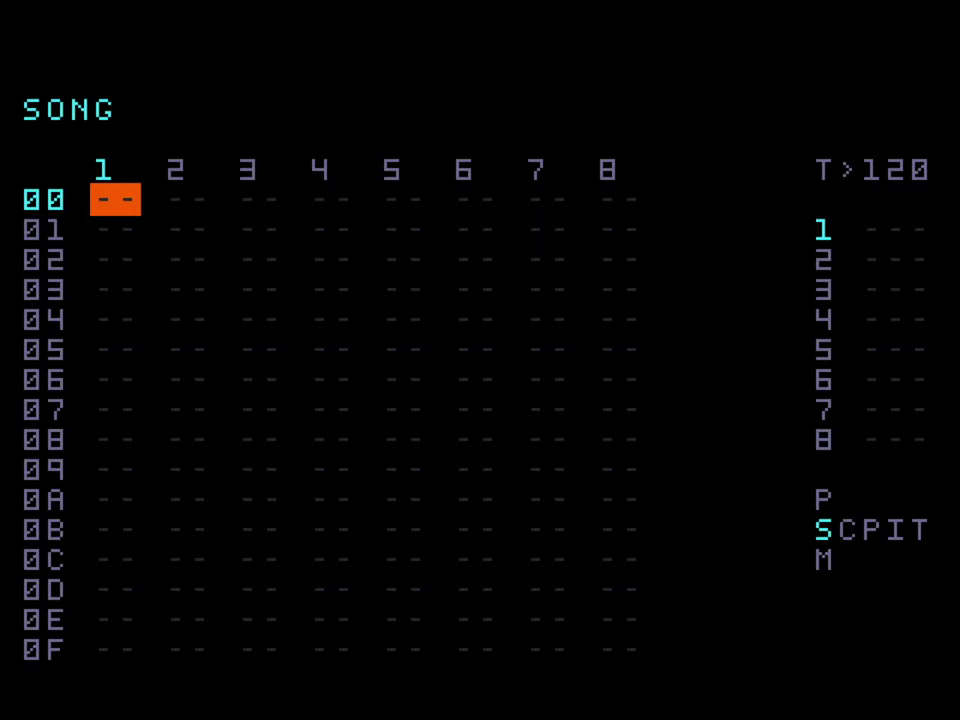
- Step back and forth across the tracks on song row 00
key("Right")
key("Right")
key("Right")
key("Right")
key("Right")
key("Right")
key("Left")
key("Left")
key("Left")
key("Left")
key("Left")
key("Left")
key("Right")
key("Right")
key("Right")
key("Right")
key("Right")
key("Right")
key("Left")
key("Left")
key("Left")
key("Left")
key("Left")
key("Left")
key("Right")
key("Right")
key("Right")
key("Right")
key("Right")
key("Right")
key("Left")
key("Left")
key("Left")
key("Left")
key("Left")
key("Left")
key("Right")
key("Right")
key("Right")
key("Right")
key("Right")
key("Right")
key("Right")
key("Left")
key("Left")
key("Left")
key("Left")
key("Left")
key("Left")
key("Left")
key("Right")
key("Right")
key("Right")
key("Right")
key("Left")
key("Left")
key("Left")
key("Left")
key("Right")
key("Right")
key("Right")
key("Right")
key("Right")
key("Right")
key("Right")
key("Left")
key("Left")
key("Left")
key("Left")
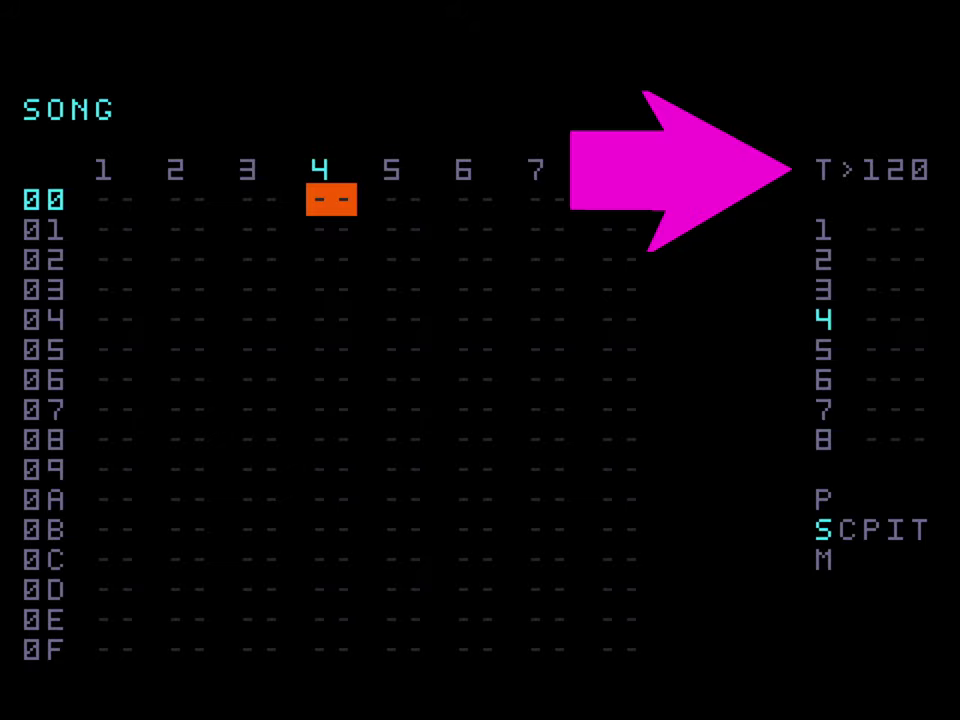
- Move between tracks and song rows, returning to track 1 on row 00
key("Left")
key("Left")
key("Left")
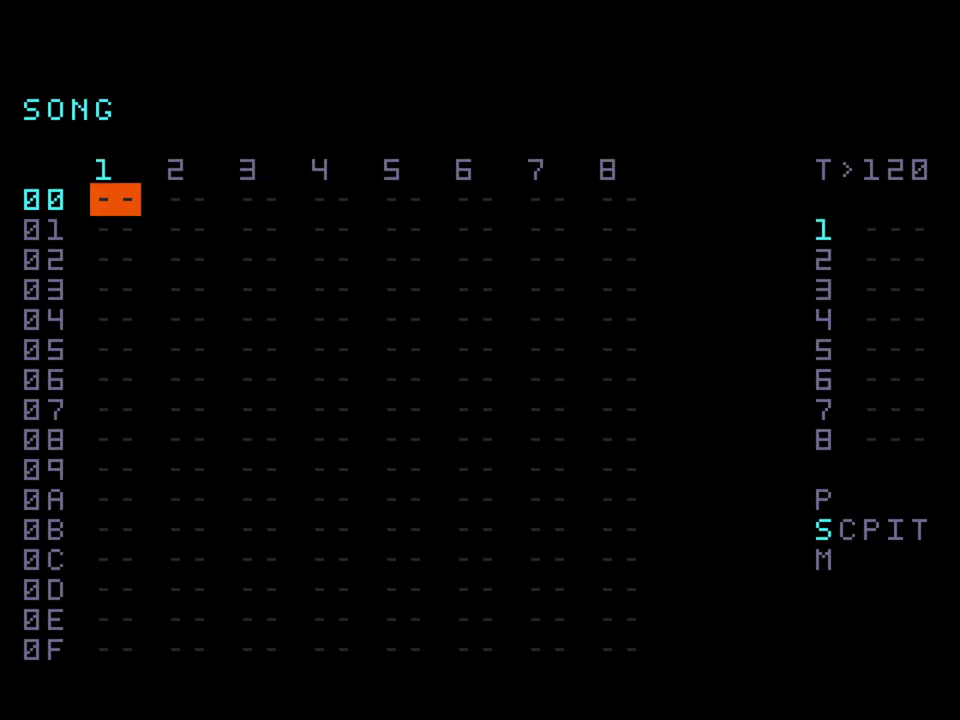
key("Right")
key("Right")
key("Right")
key("Right")
key("Down")
key("Down")
key("Down")
key("Down")
key("Left")
key("Left")
key("Left")
key("Left")
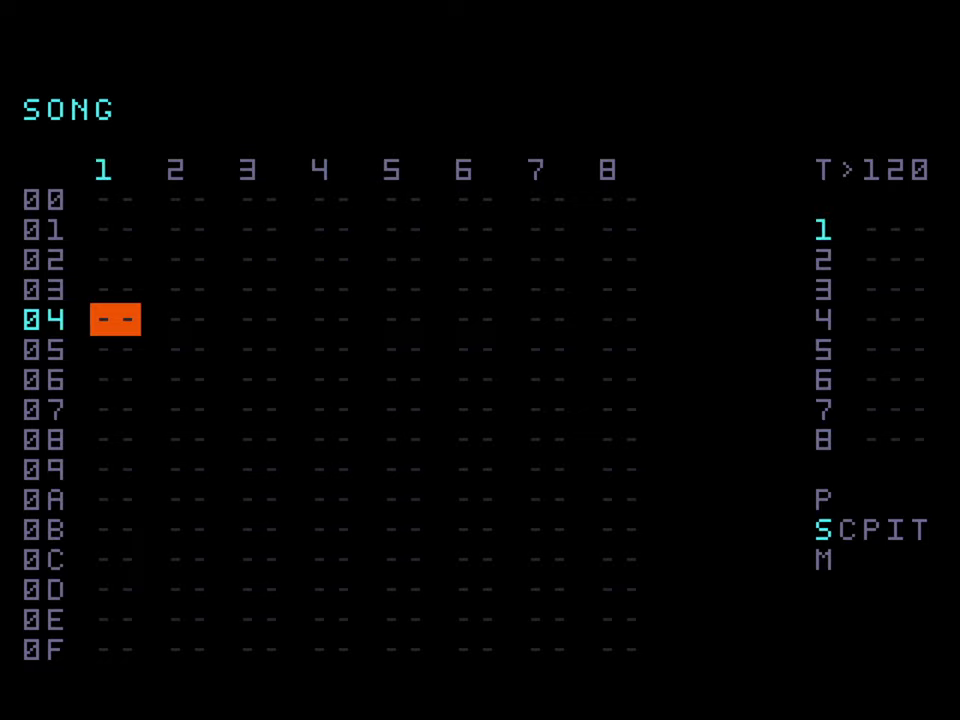
key("Up")
key("Up")
key("Up")
key("Up")
key("Right")
key("Right")
key("Right")
key("Right")
key("Right")
key("Right")
key("Right")
key("Left")
key("Left")
key("Left")
key("Left")
key("Left")
key("Left")
key("Left")
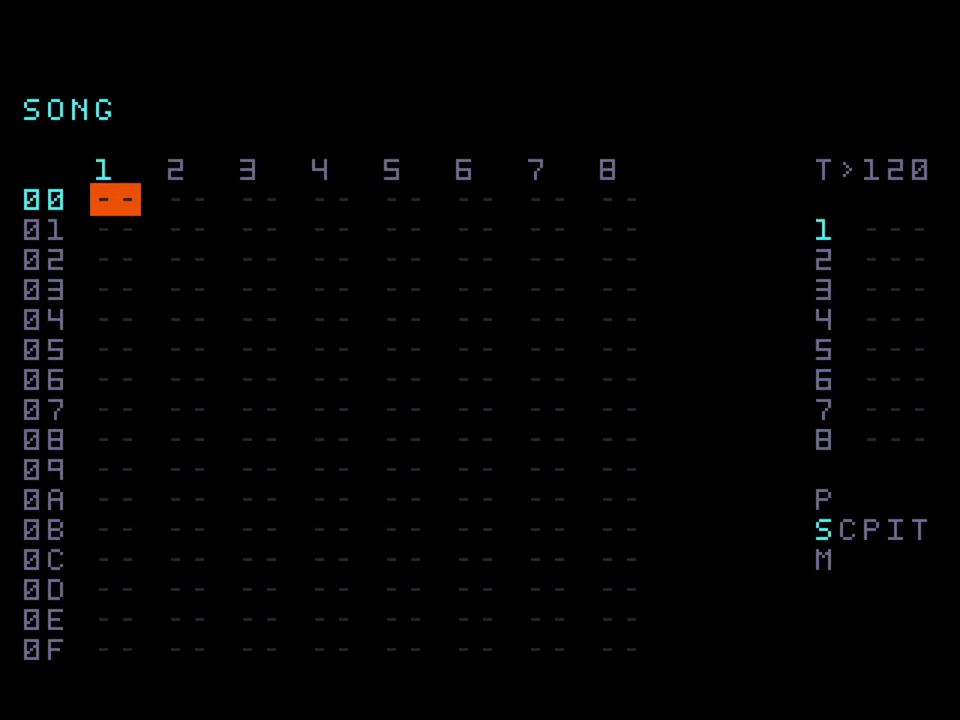
key("Right")
key("Right")
key("Right")
key("Right")
key("Right")
key("Right")
key("Right")
key("Left")
key("Left")
key("Left")
key("Left")
key("Left")
key("Left")
key("Left")
key("Right")
key("Right")
key("Right")
key("Right")
key("Right")
key("Right")
key("Right")
key("Left")
key("Left")
key("Left")
key("Left")
key("Left")
key("Left")
key("Left")
- Move across to track 4, then show the Project screen with tempo 120.00 and transpose 00
key("Right")
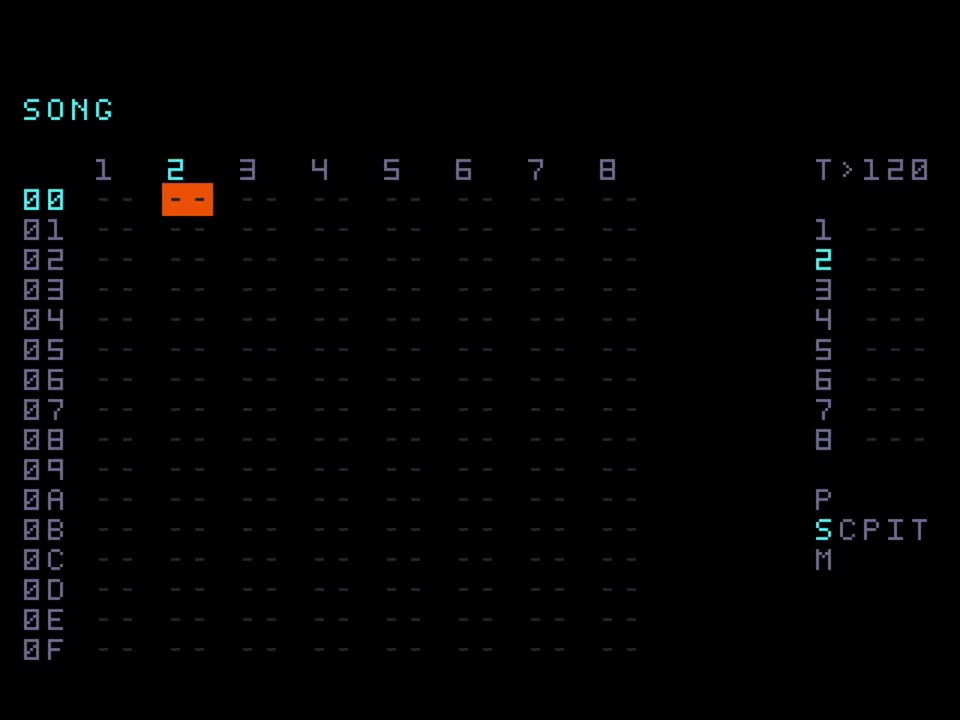
key("Right")
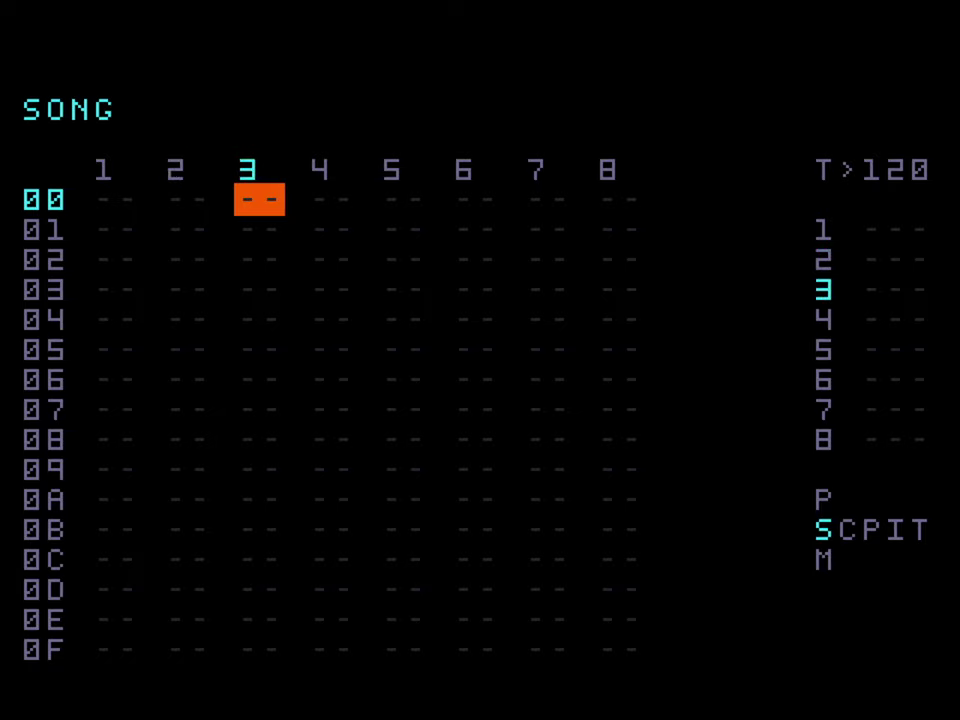
key("Right")
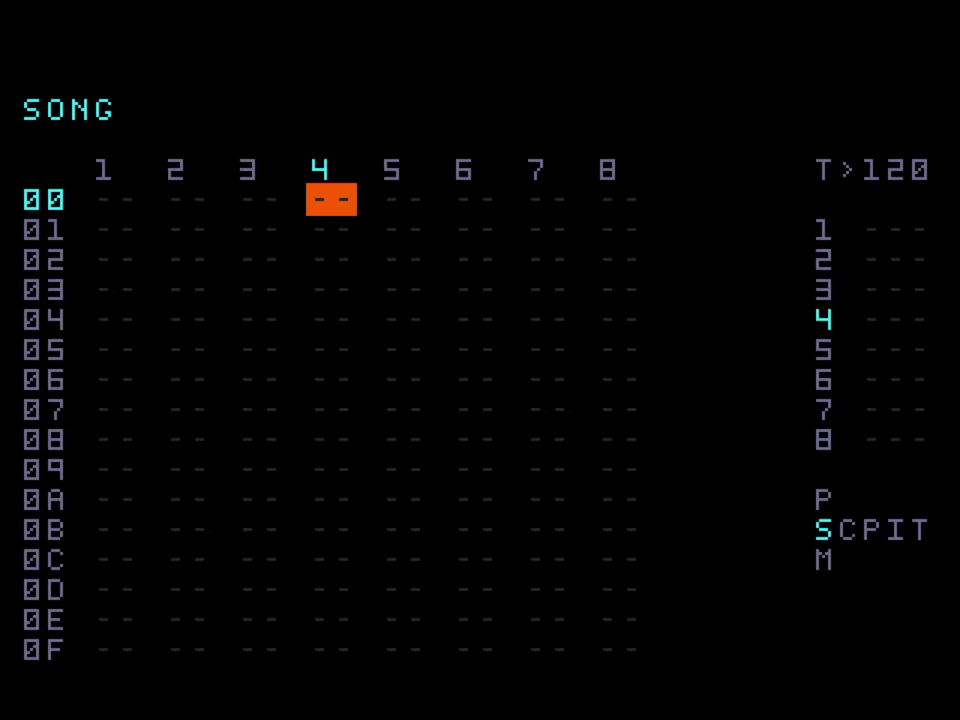
key("Right")
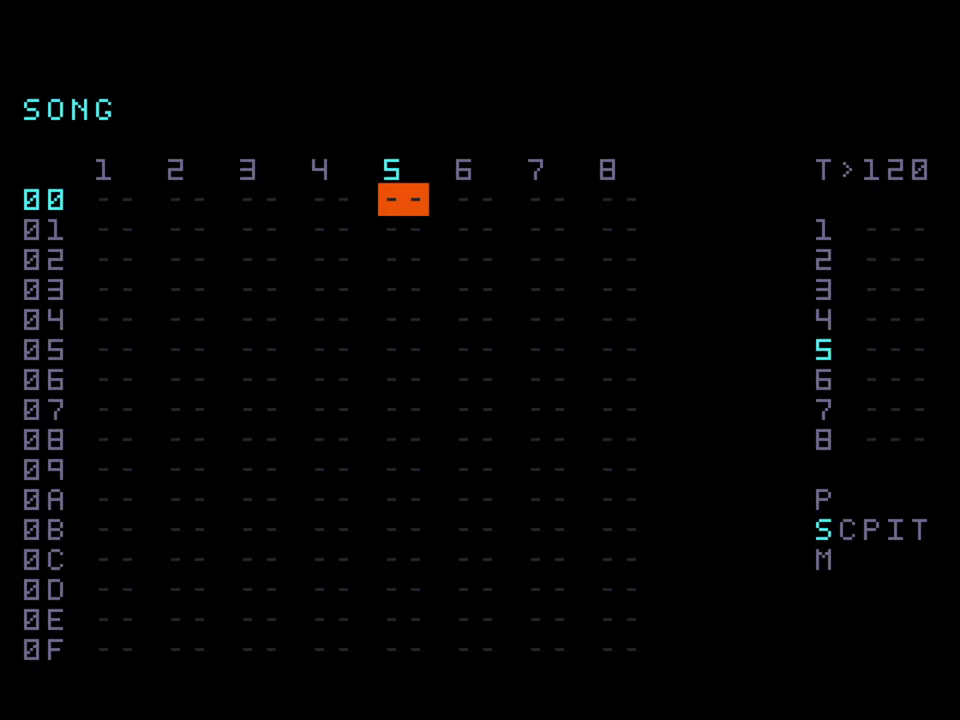
key("Right")
key("Right")
key("Right")
key("Right")
key("Down")
key("Down")
key("Down")
key("Down")
key("Down")
key("Down")
key("Down")
key("Down")
key("Down")
key("Down")
key("Down")
key("Down")
key("Down")
key("Down")
key("Down")
key("Down")
key("Down")
key("Down")
key("Down")
key("Down")
key("Down")
key("Down")
key("Down")
key("Down")
key("Down")
key("Down")
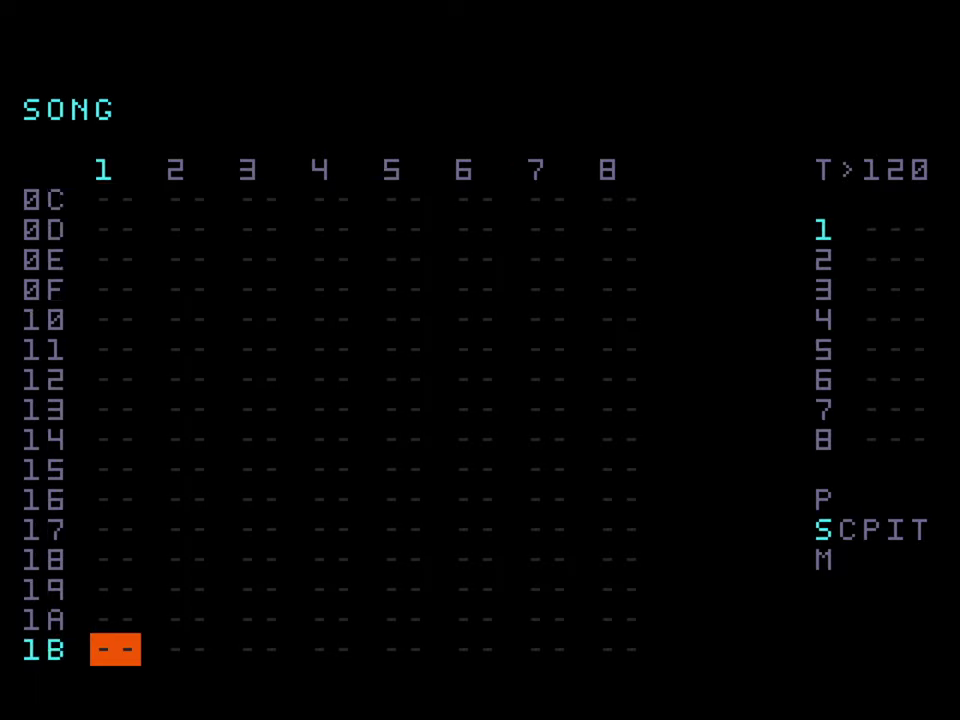
key("Up")
key("Up")
key("Up")
key("Up")
key("Up")
key("Up")
key("Up")
key("Up")
key("Up")
key("Up")
key("Up")
key("Up")
key("Up")
key("Up")
key("Up")
key("Up")
key("Up")
key("Up")
key("Up")
key("Up")
key("Up")
key("Up")
key("Up")
key("Up")
key("Up")
key("Up")
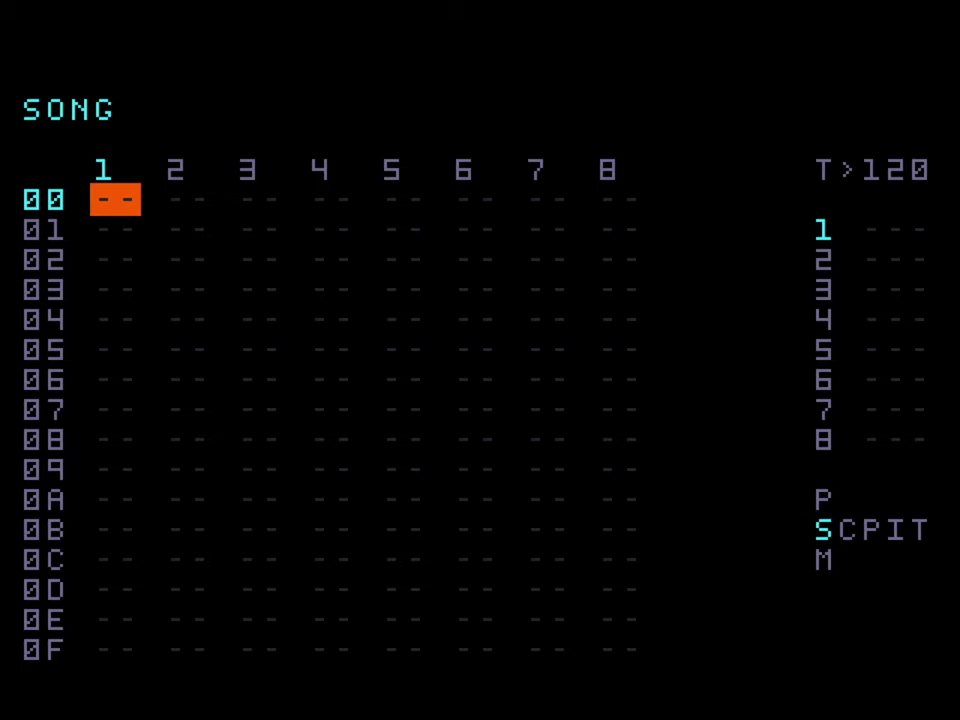
key("shift+Up")
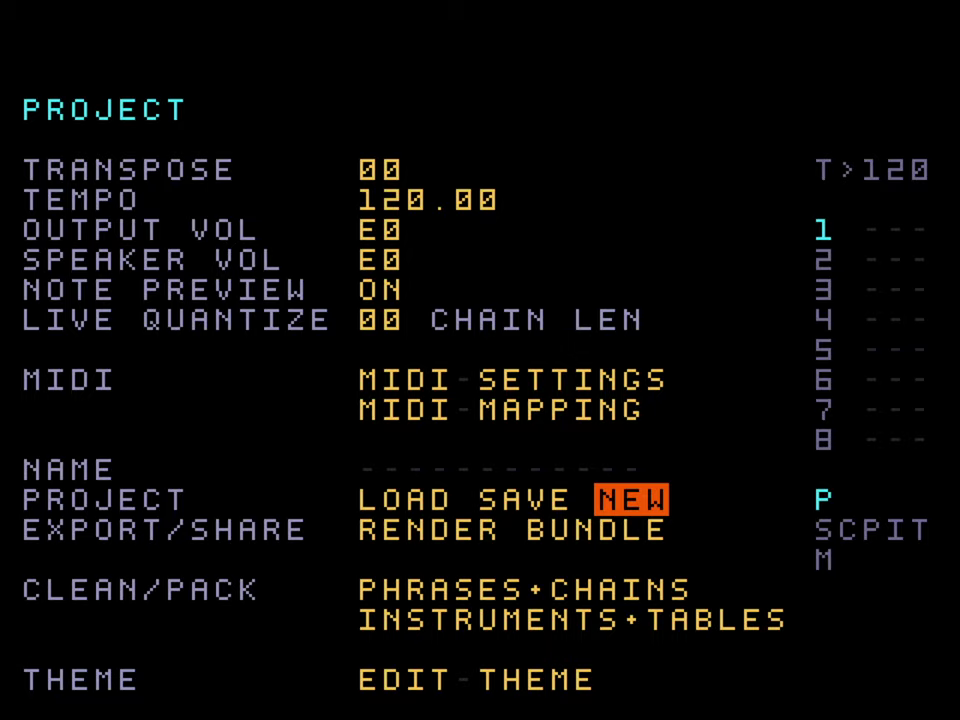
- Go through the project fields from tempo and transpose down to the project name
left_click(390, 200)
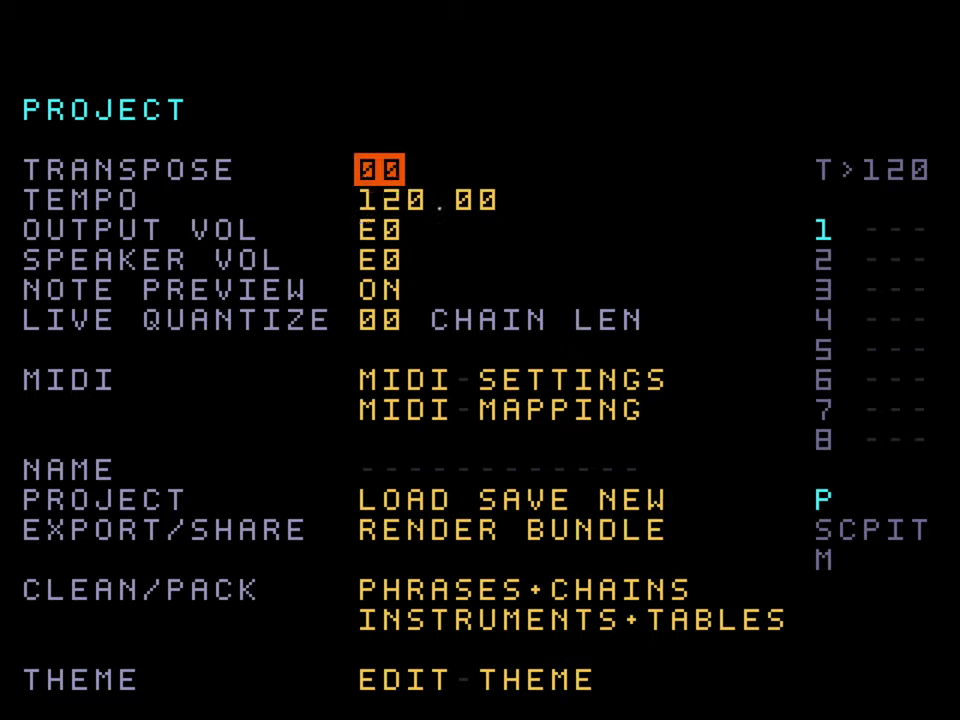
left_click(380, 170)
left_click(380, 230)
left_click(380, 320)
left_click(510, 380)
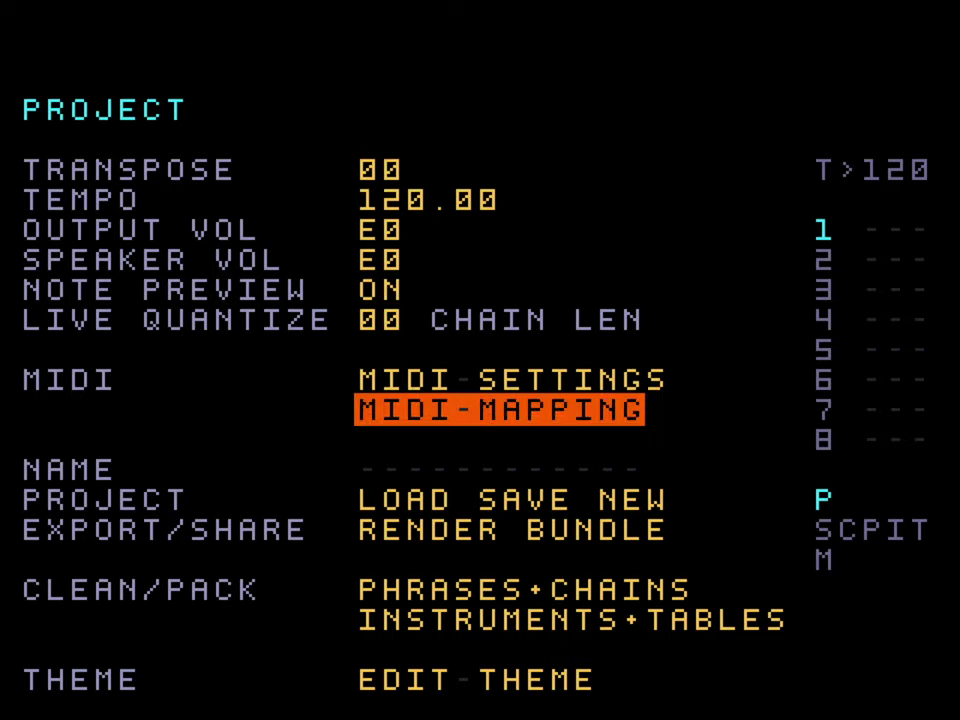
left_click(368, 469)
- Move between the project name field and the load/save project options
key("Right")
key("Right")
key("Right")
key("Right")
key("Right")
key("Right")
key("Right")
key("Down")
key("Left")
key("Up")
key("Right")
key("Right")
key("Right")
key("Right")
key("Right")
key("Right")
key("Left")
key("Left")
key("Left")
key("Left")
key("Down")
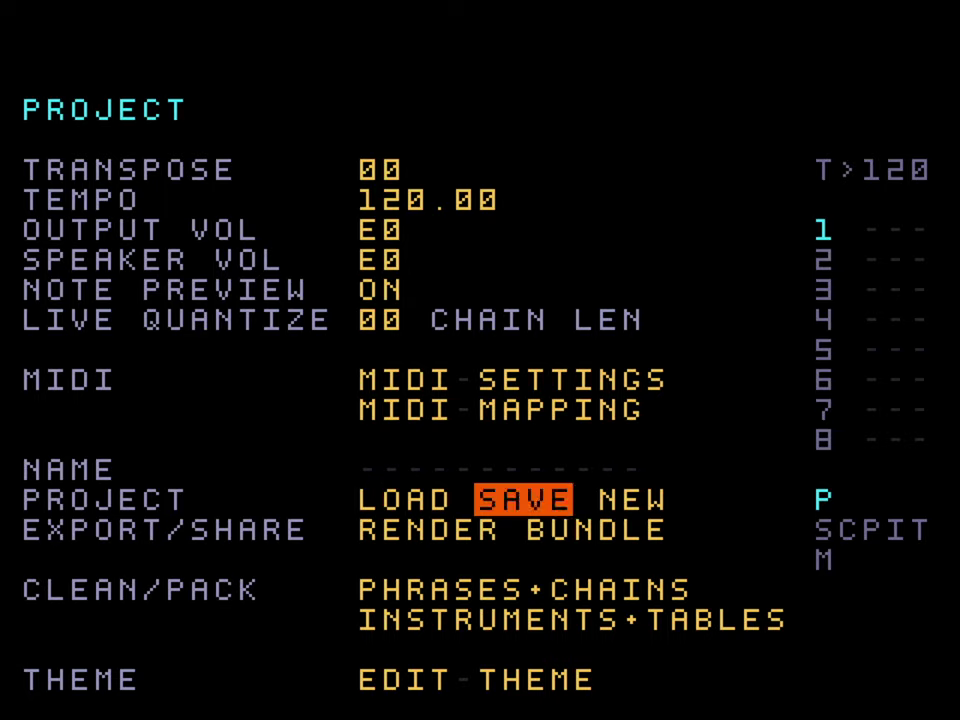
- Open and close Edit Theme, then move to the cleanup and bundle export options
key("Down")
key("Down")
key("Down")
key("Down")
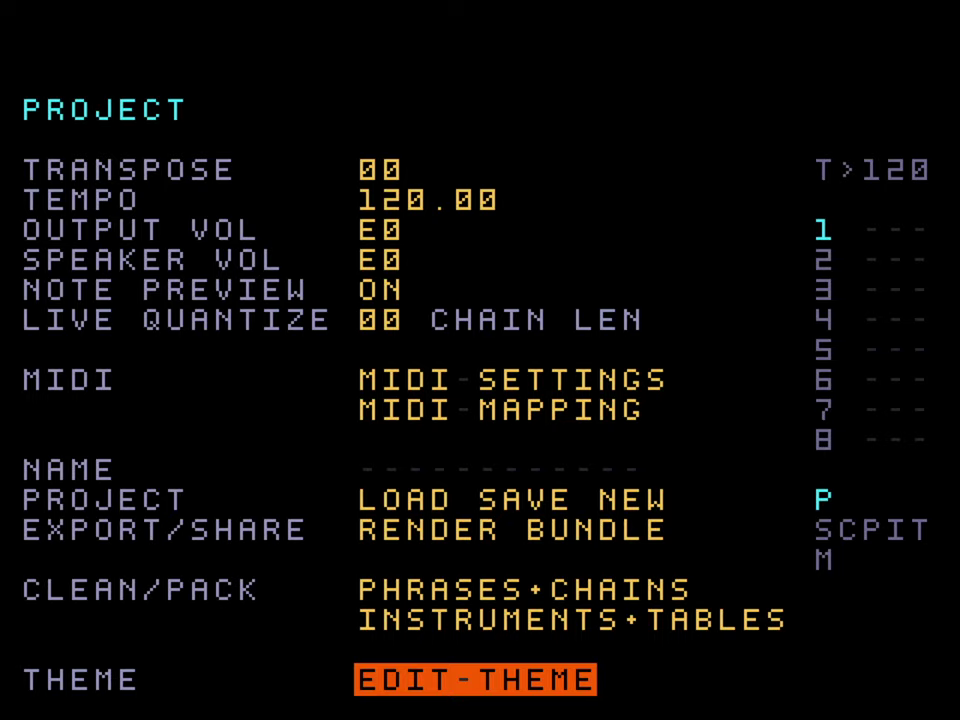
key("x")
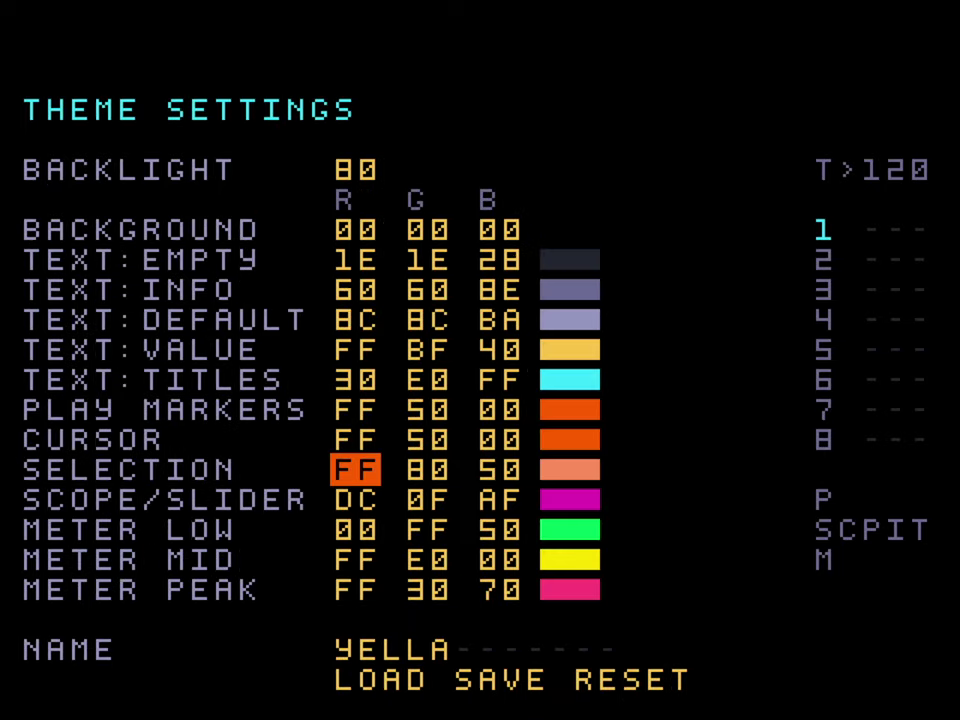
key("shift+Left")
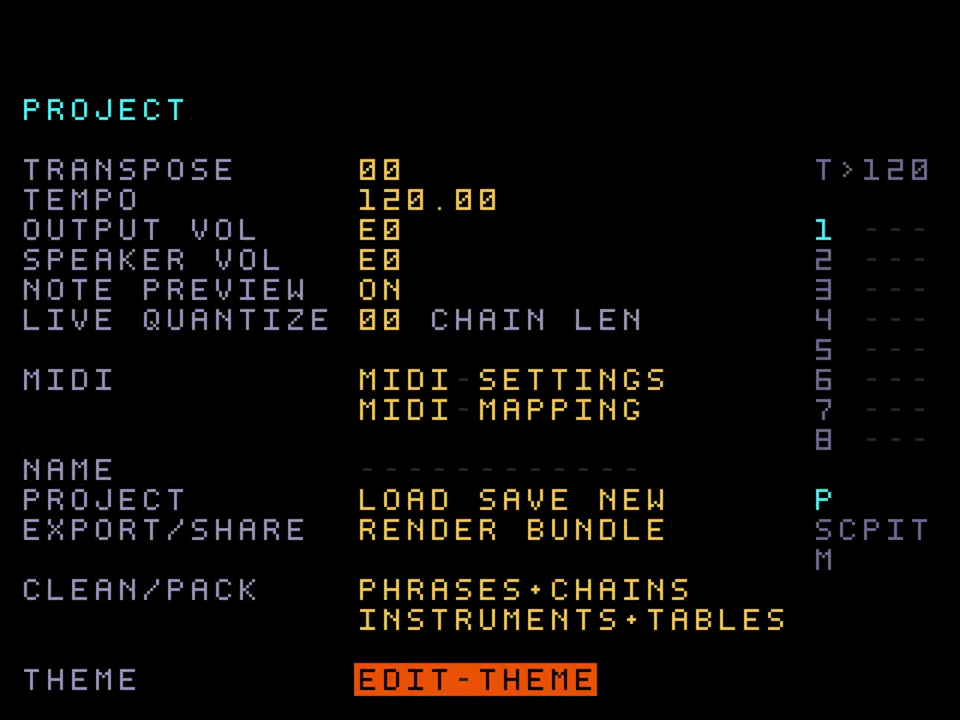
key("Up")
key("Up")
key("Up")
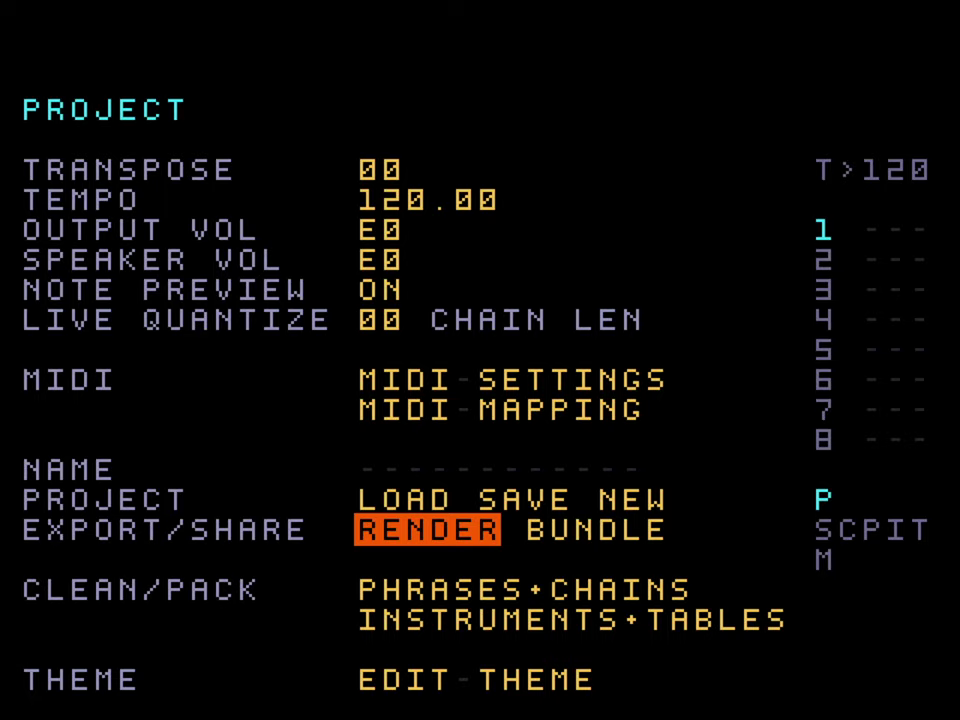
key("Right")
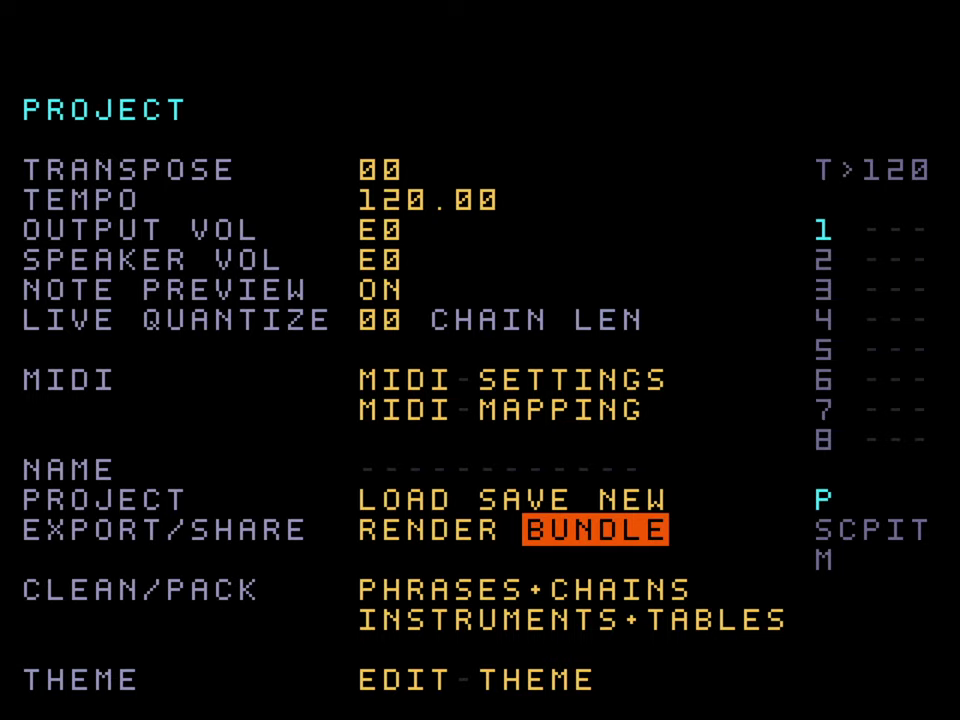
key("shift+Down")
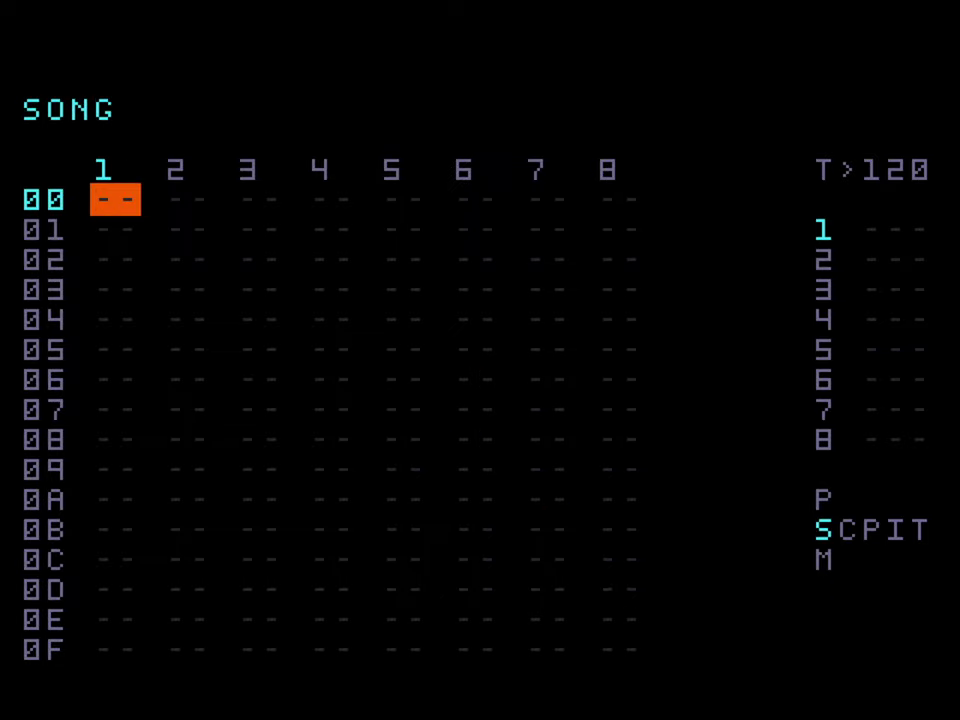
key("shift+Down")
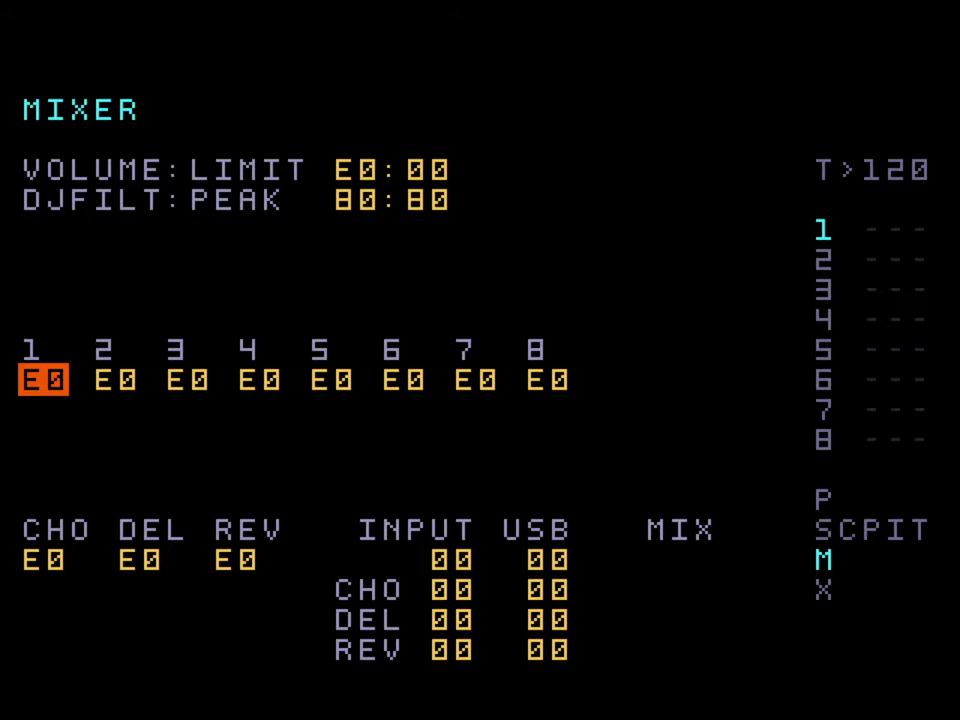
key("shift+Down")
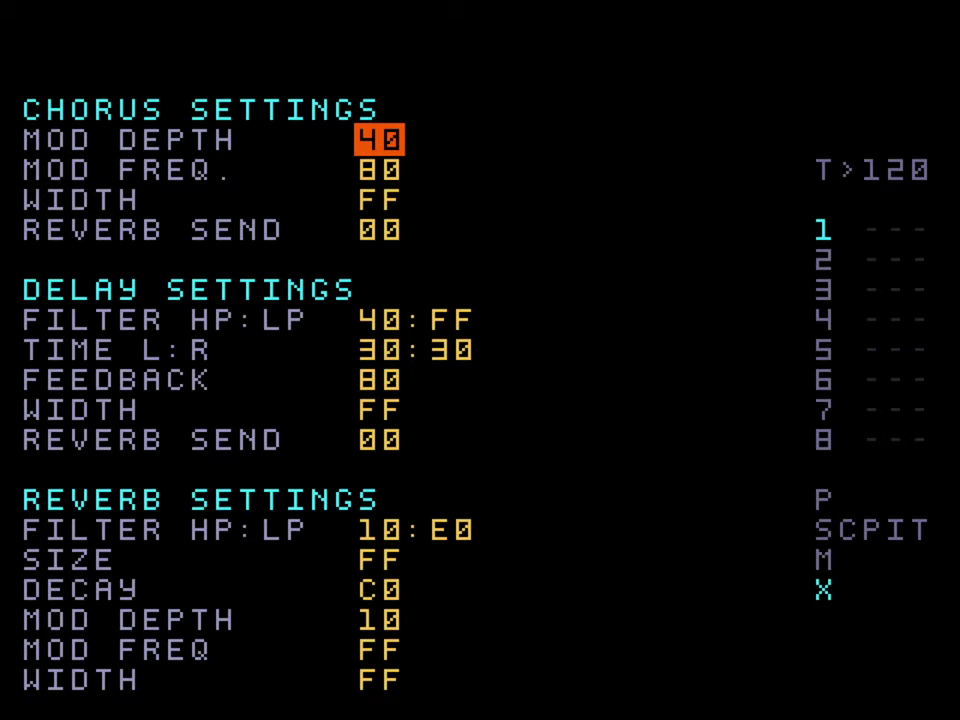
key("Down")
key("Down")
key("Down")
key("Down")
key("Down")
key("Down")
key("Down")
key("Down")
key("Down")
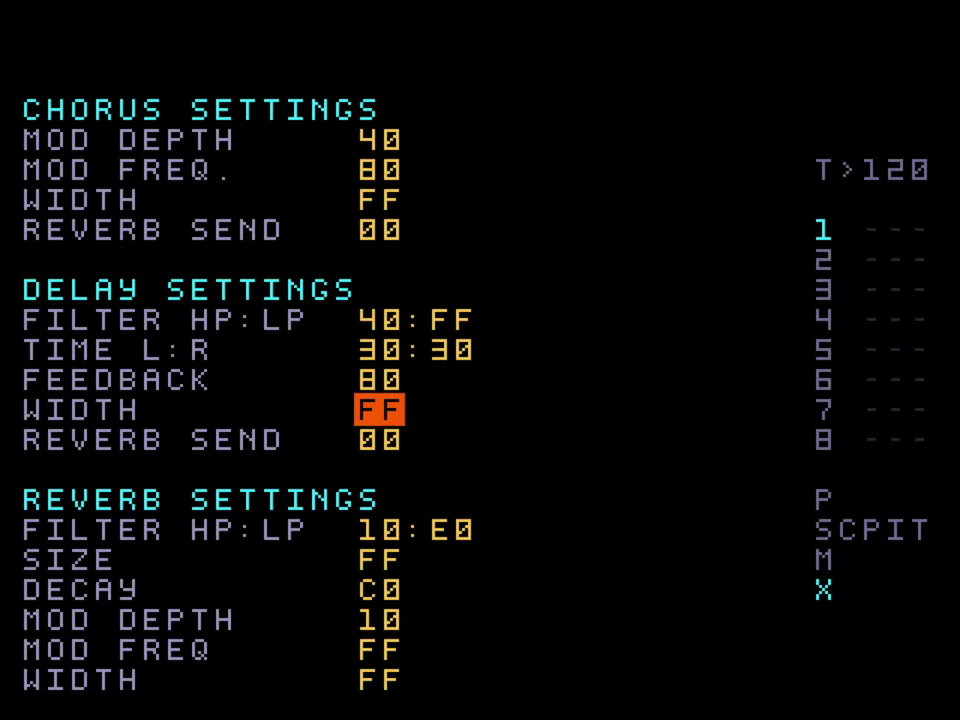
key("Up")
key("Up")
key("shift+Up")
key("shift+Up")
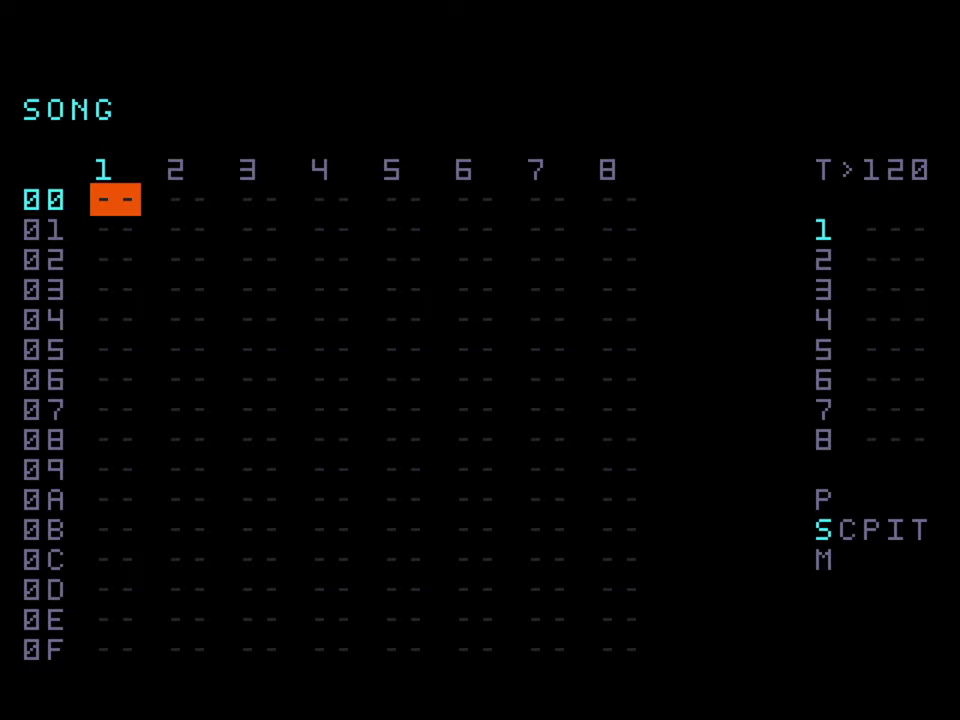
- Insert chain 10 into track 1 at song row 00
key("x")
key("x+Right")
key("x+Right")
key("x+Right")
key("x+Right")
key("x+Right")
key("x+Right")
key("x+Right")
key("x+Right")
key("x+Right")
key("x+Right")
key("x+Right")
key("x+Right")
key("x+Right")
key("x+Right")
key("x+Right")
key("x+Left")
key("x+Left")
key("x+Left")
key("x+Left")
key("x+Left")
key("x+Left")
key("x+Left")
key("x+Left")
key("x+Left")
key("x+Left")
key("x+Left")
key("x+Left")
key("x+Left")
key("x+Left")
key("x+Left")
key("x+Up")
- Enter chain 10 and move between its steps
key("shift+Right")
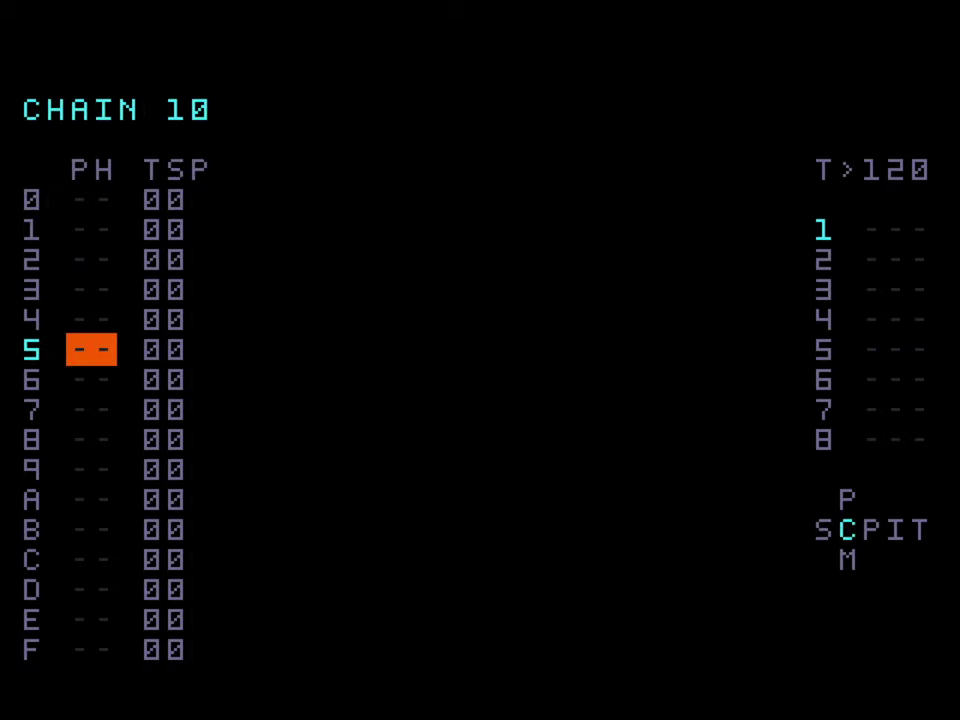
key("Up")
key("Up")
key("Up")
key("Up")
key("Up")
key("Down")
key("Down")
key("Down")
key("Down")
key("Down")
key("Down")
key("Down")
key("Up")
key("Up")
key("Up")
key("Up")
key("Up")
key("Up")
key("Up")
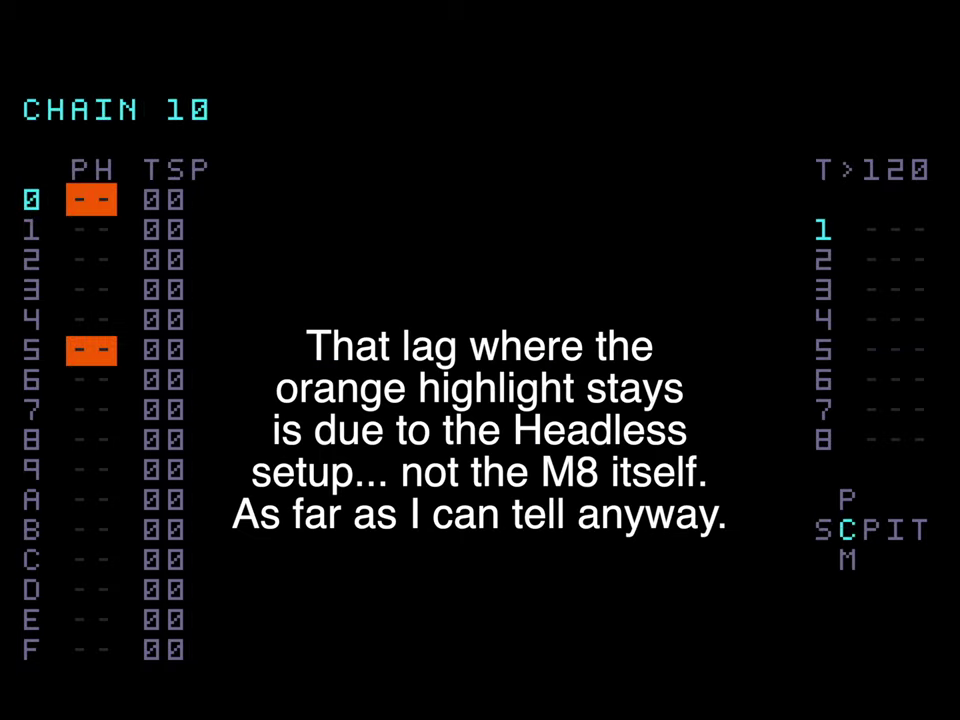
key("Down")
key("Down")
key("Down")
key("Down")
key("Down")
key("Down")
key("Down")
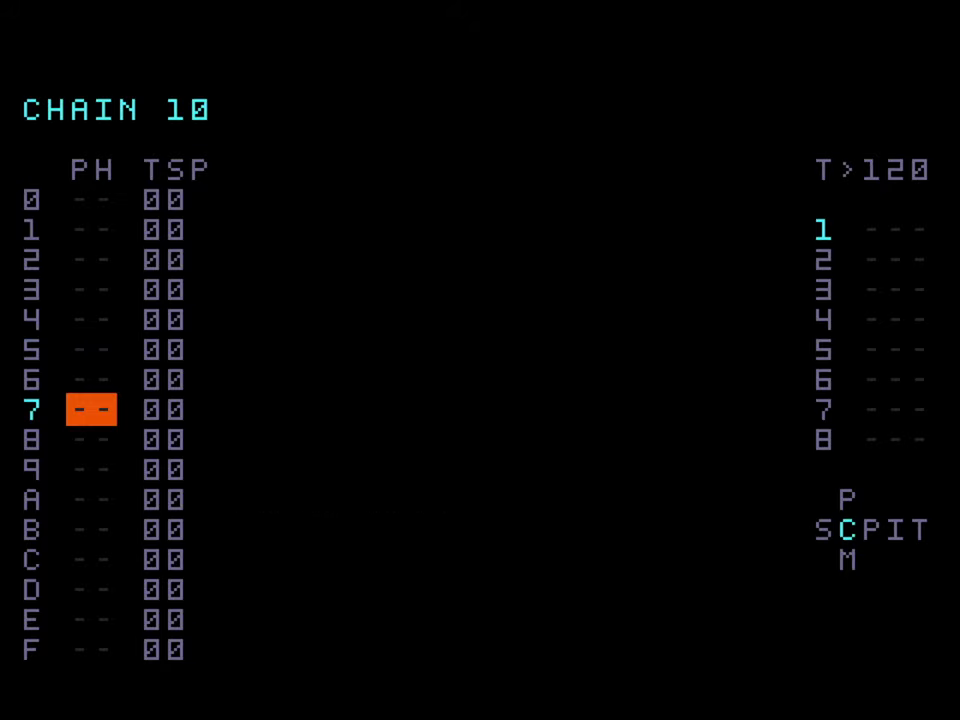
- Put phrase 10 on the chain's first step
key("Up")
key("Up")
key("Up")
key("Up")
key("Up")
key("Up")
key("Up")
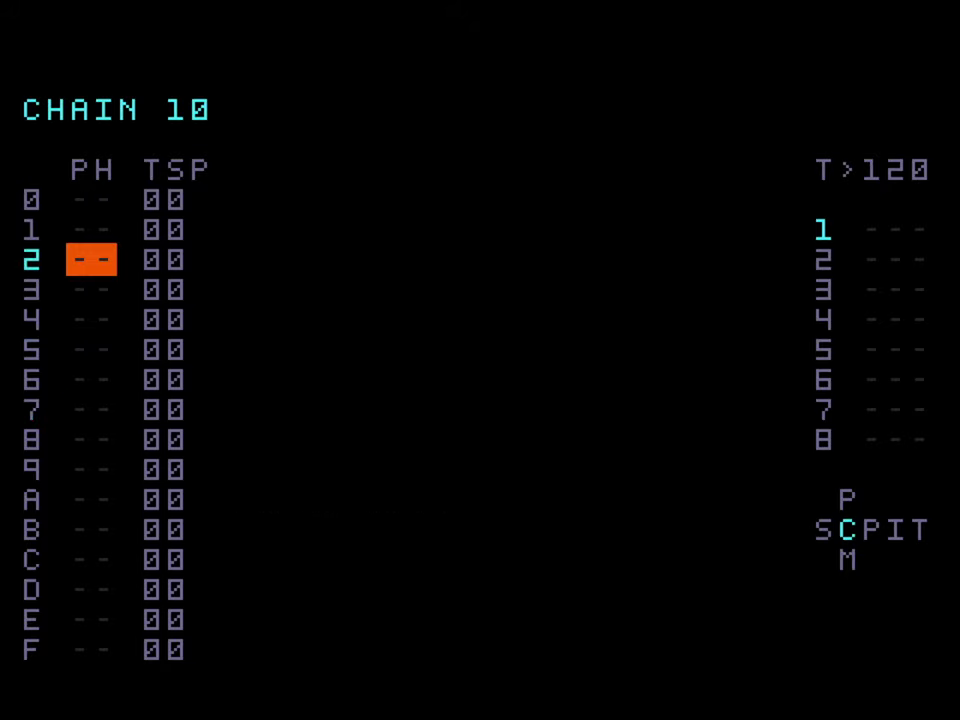
key("x")
key("x+Up")
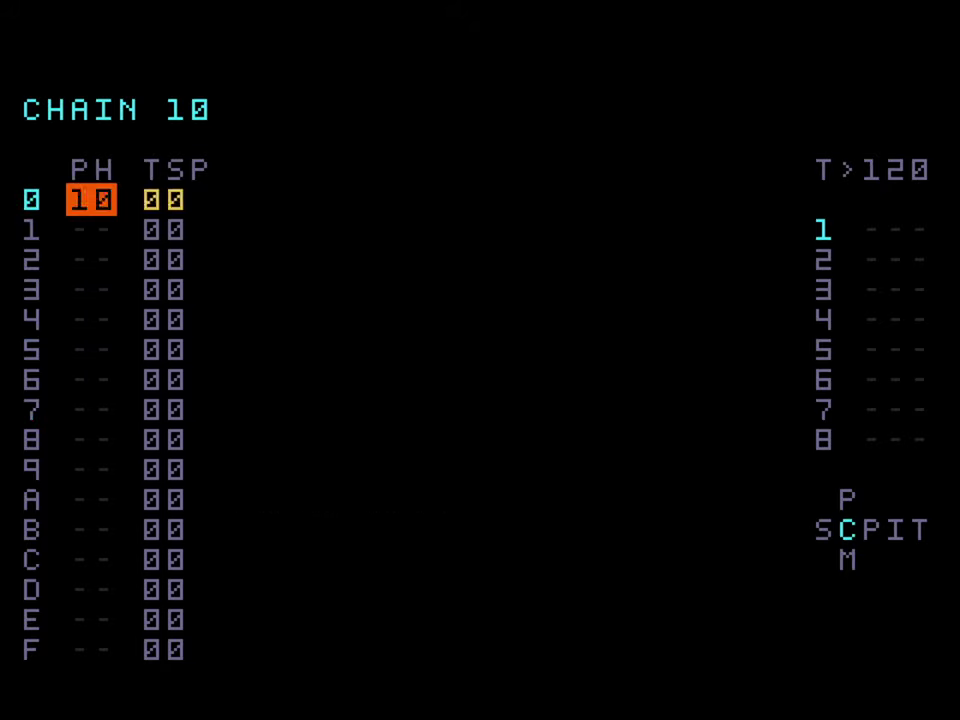
key("Down")
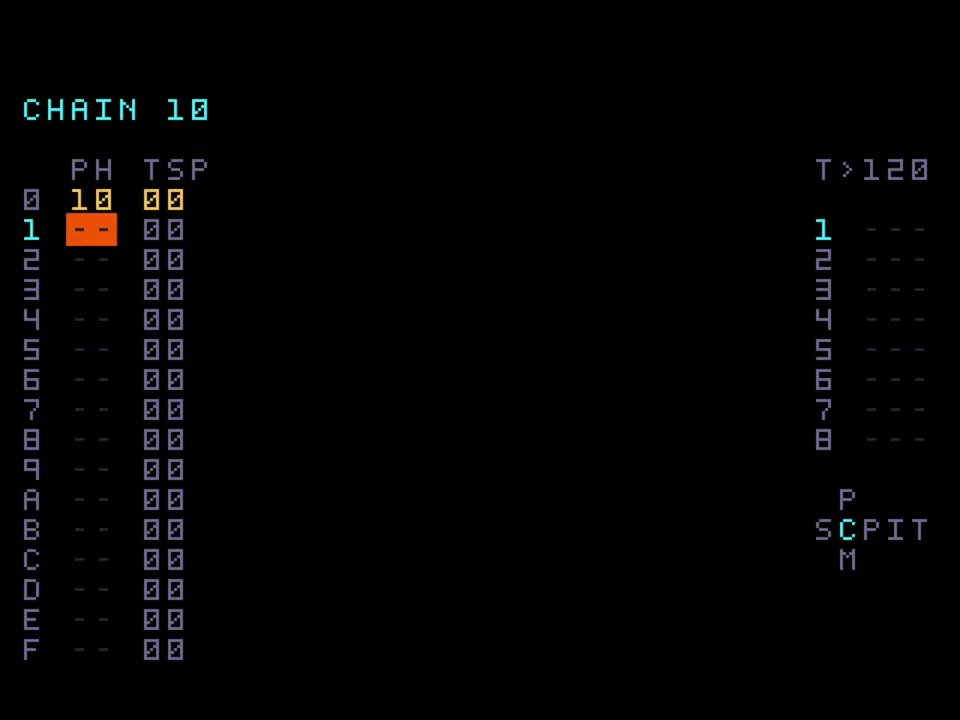
key("Up")
- In phrase 10, enter C-4 notes on rows 0, 4, 8 and C
key("shift+Right")
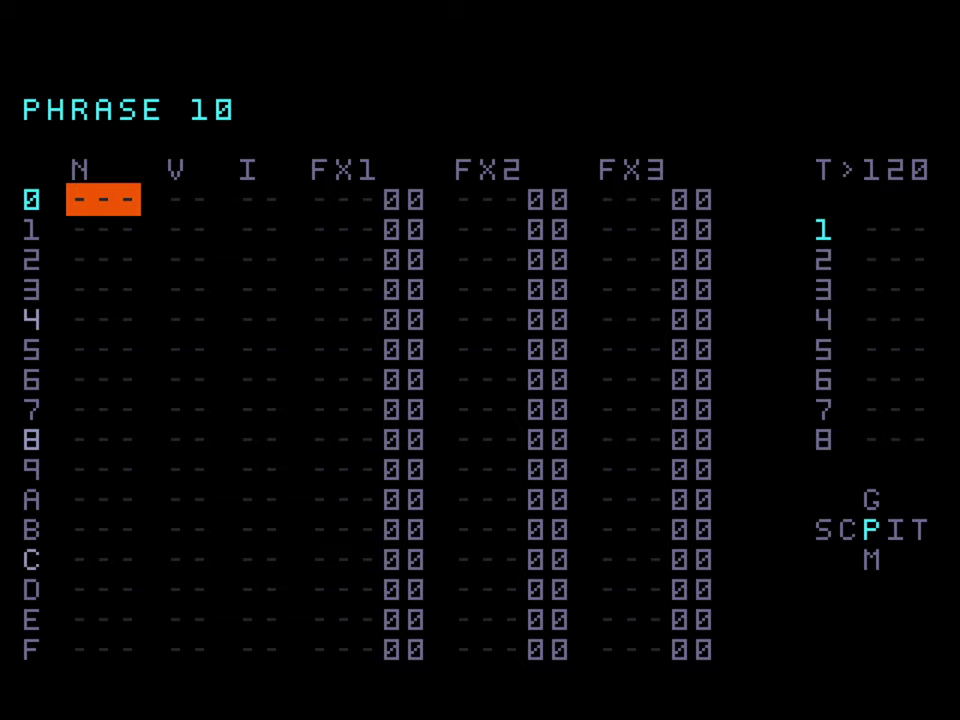
key("Right")
key("Right")
key("Right")
key("Right")
key("Right")
key("Right")
key("Right")
key("Left")
key("Left")
key("Left")
key("Left")
key("Left")
key("Left")
key("Left")
key("x")
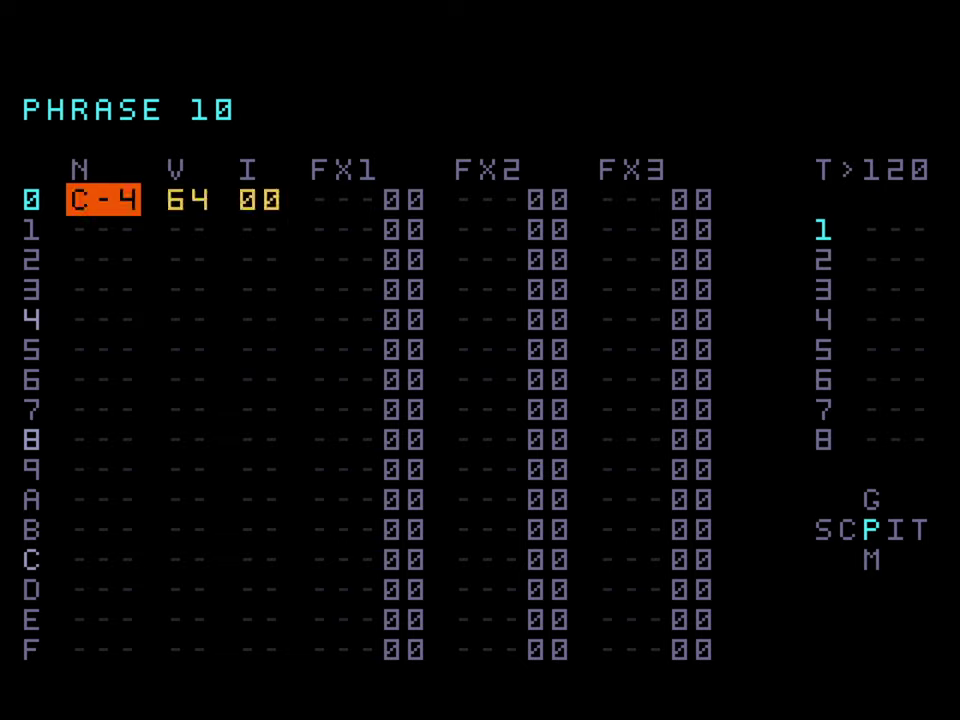
key("Down")
key("Down")
key("Down")
key("Down")
key("x")
key("Down")
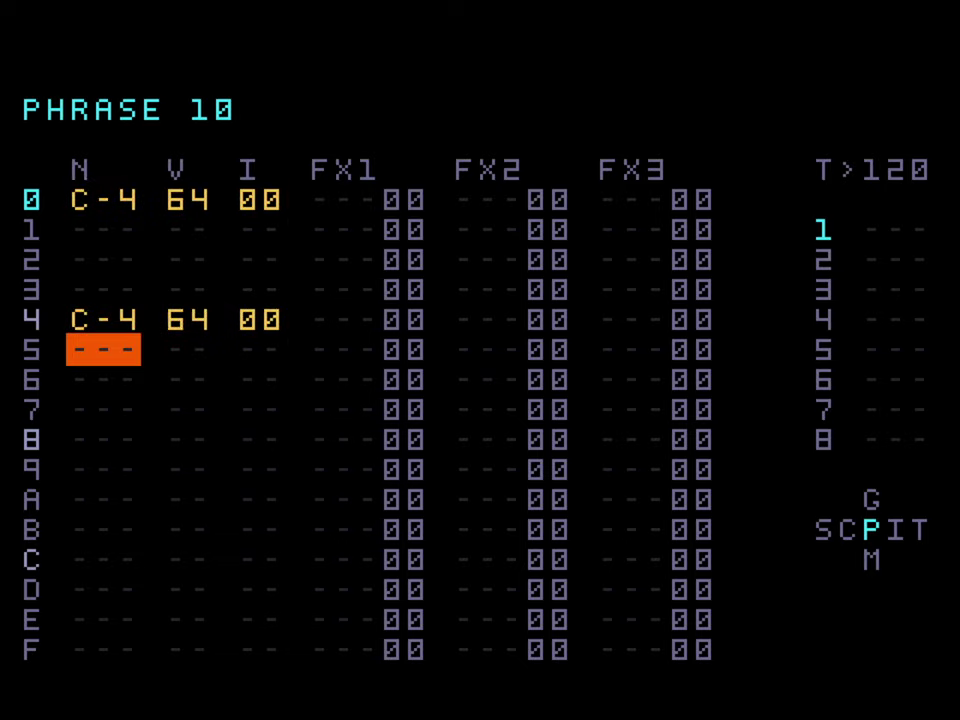
key("Down")
key("Down")
key("Down")
key("x")
- Transpose row 4's note to A-2 and row 8's note to G-5
key("Down")
key("Down")
key("Down")
key("Down")
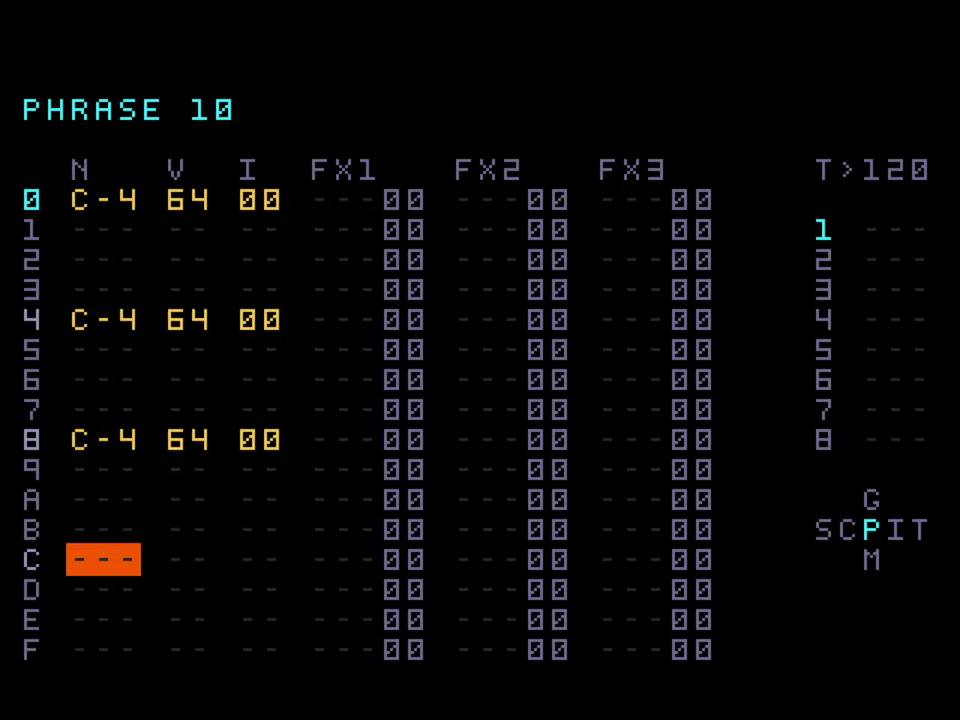
key("x")
key("Up")
key("Up")
key("Up")
key("Up")
key("Up")
key("Up")
key("Up")
key("Up")
key("x+Down")
key("Down")
key("Down")
key("Down")
key("Down")
key("x+Up")
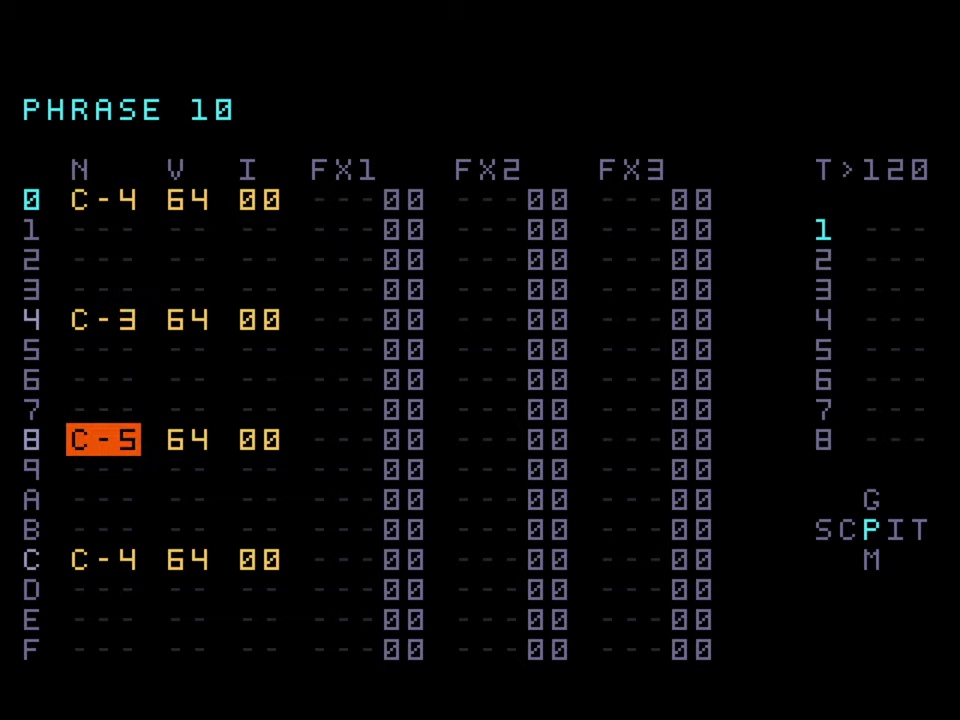
key("Up")
key("Up")
key("Up")
key("Up")
key("x+Left")
key("x+Left")
key("x+Left")
key("Down")
key("Down")
key("Down")
key("Down")
key("x+Right")
key("x+Right")
key("x+Right")
key("x+Right")
key("x+Right")
key("x+Right")
key("x+Right")
key("Right")
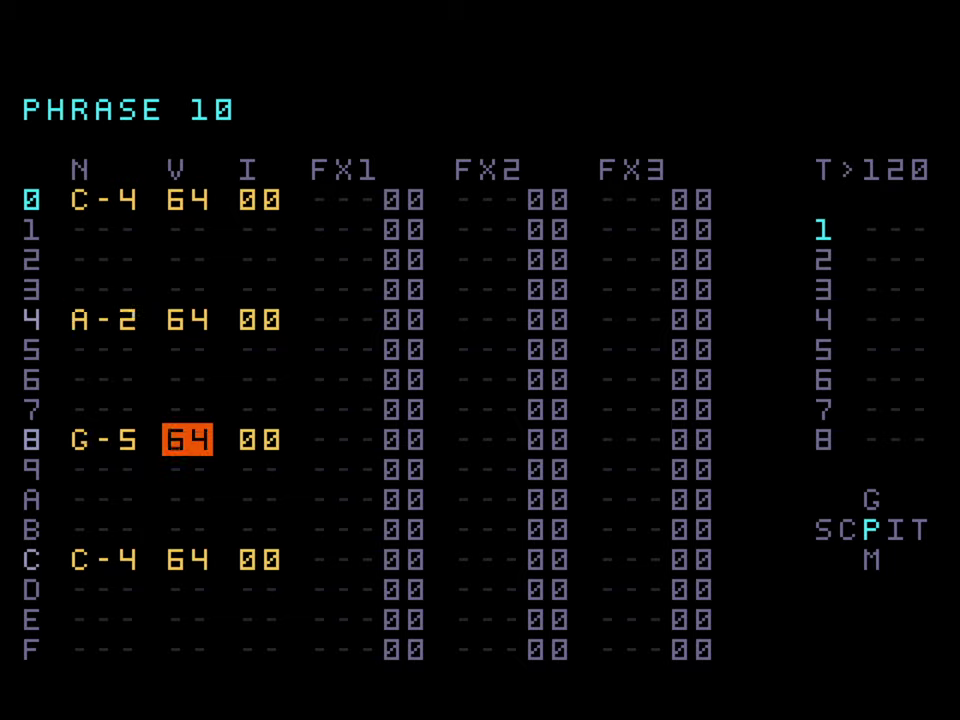
- Move through the velocity column between rows 0 and C
key("Right")
key("Right")
key("Right")
key("Up")
key("Up")
key("Up")
key("Up")
key("Up")
key("Up")
key("Up")
key("Up")
key("Left")
key("Left")
key("Left")
key("Left")
key("Right")
key("Down")
key("Down")
key("Down")
key("Down")
key("Down")
key("Down")
key("Down")
key("Up")
key("Up")
key("Up")
key("Up")
key("Up")
key("Up")
key("Up")
key("Down")
key("Down")
key("Down")
key("Down")
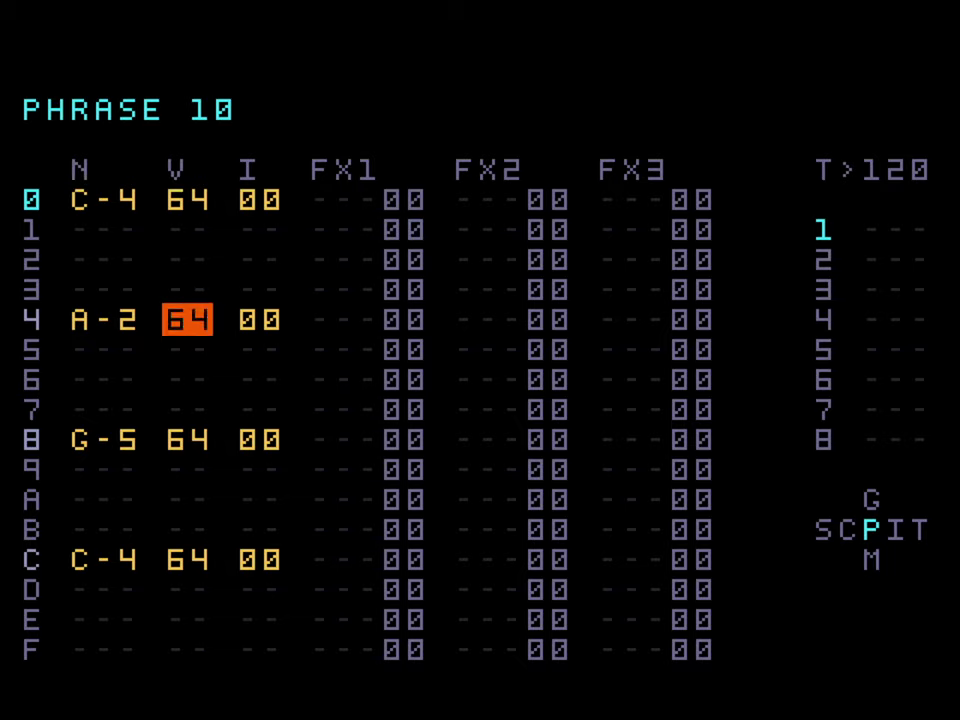
key("Down")
key("Down")
key("Down")
key("Down")
key("Down")
key("Down")
key("Down")
key("Down")
key("Up")
key("Up")
key("Up")
key("Up")
key("Up")
key("Up")
key("Up")
key("Up")
key("Up")
key("Up")
key("Up")
key("Up")
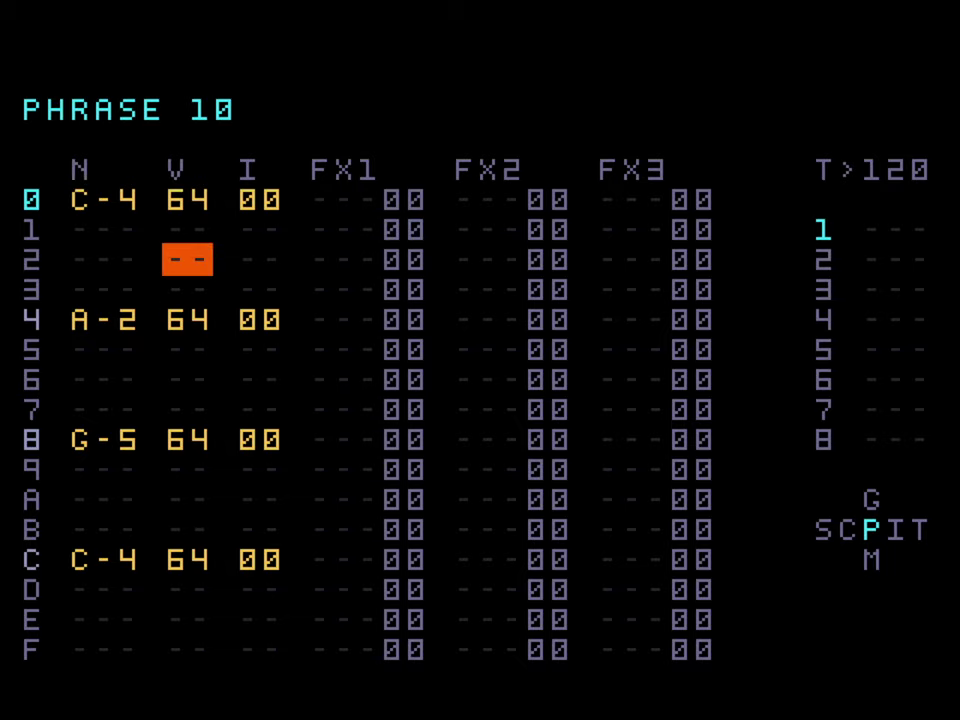
key("Down")
key("Up")
key("Down")
key("Down")
key("Down")
key("Down")
key("Down")
key("Down")
- Adjust row 4's velocity, settling on 64
key("Up")
key("Up")
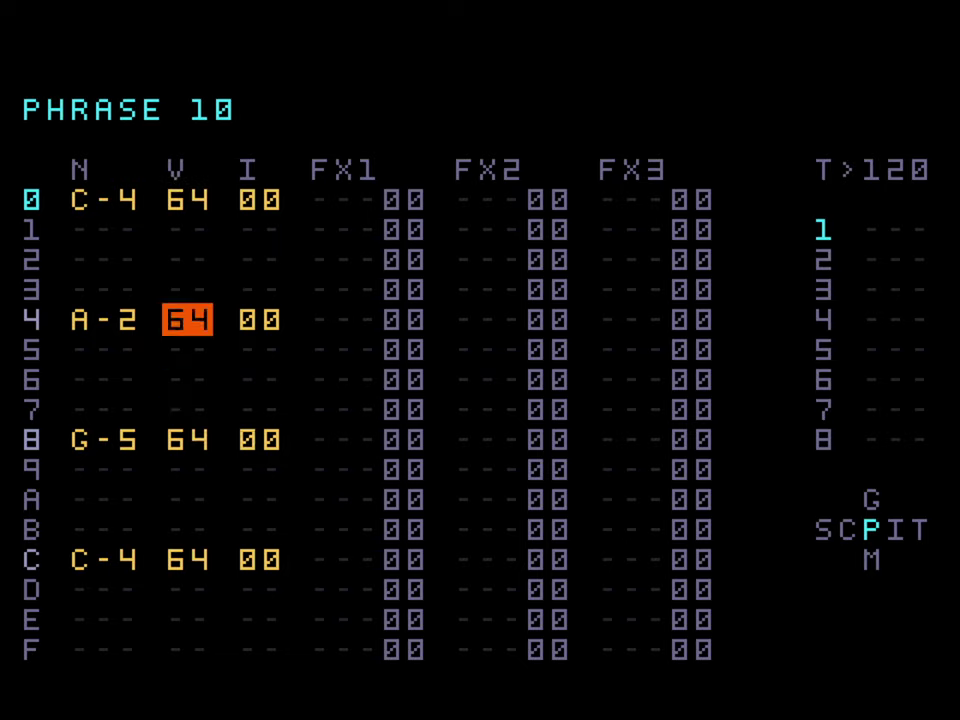
key("x+Up")
key("x+Up")
key("x+Down")
key("x+Left")
key("x+Left")
key("x+Left")
key("x+Left")
key("x+Left")
key("x+Left")
key("x+Left")
key("x+Left")
key("x+Left")
key("x+Left")
key("x+Left")
key("Right")
- Browse the instrument and first effect columns around rows 0 and 1
key("Up")
key("Up")
key("Up")
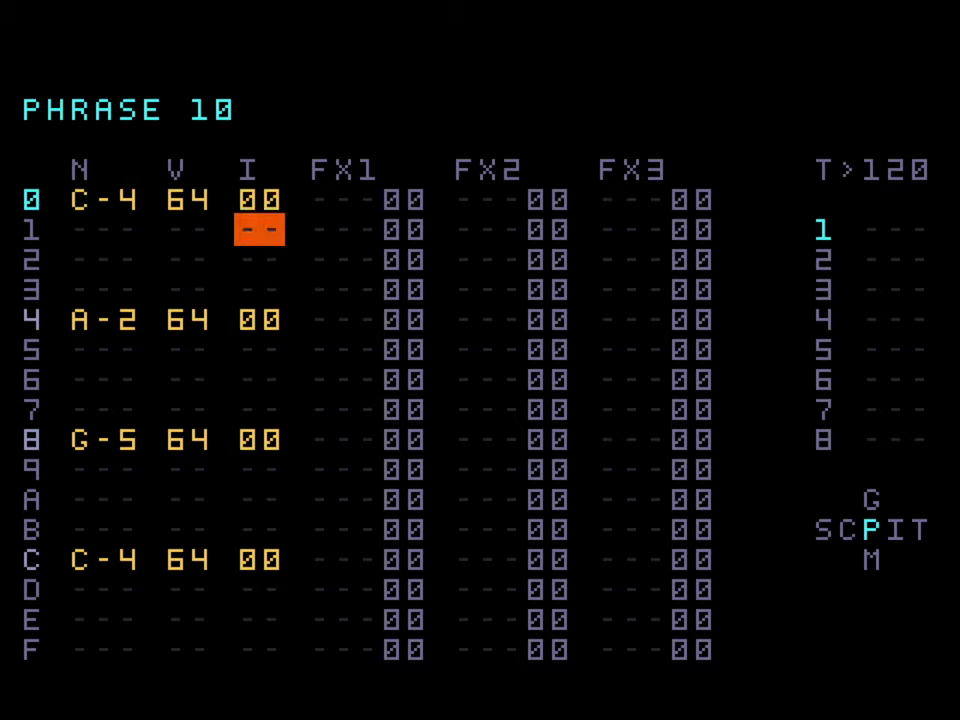
key("Down")
key("Down")
key("Down")
key("Down")
key("Down")
key("Down")
key("Down")
key("Down")
key("Down")
key("Up")
key("Up")
key("Up")
key("Up")
key("Up")
key("Up")
key("Up")
key("Up")
key("Up")
key("Up")
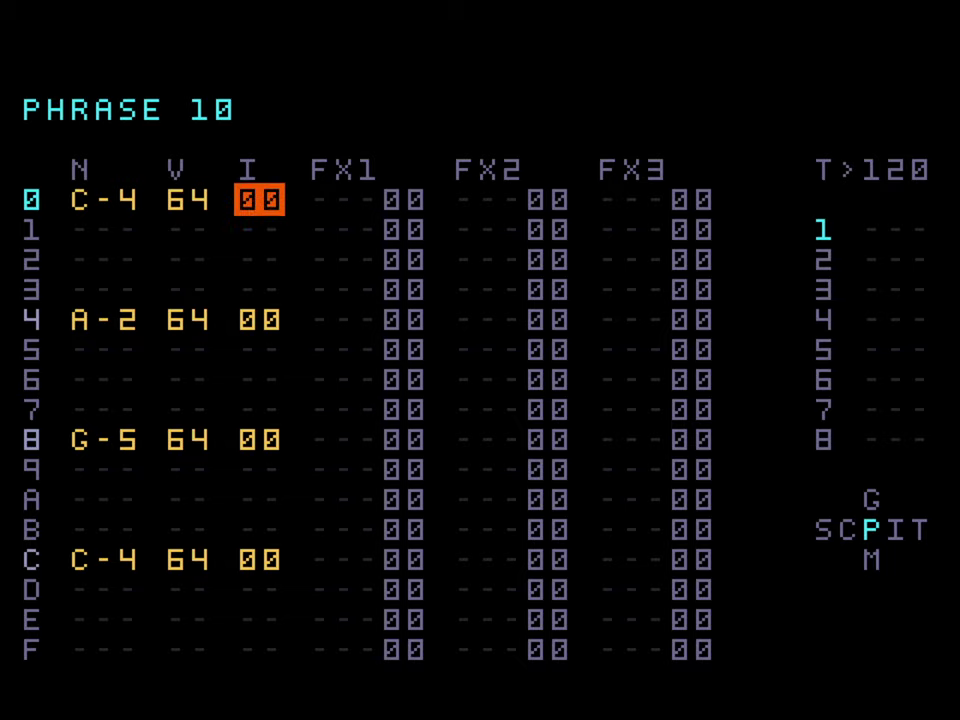
key("Down")
key("Up")
key("Right")
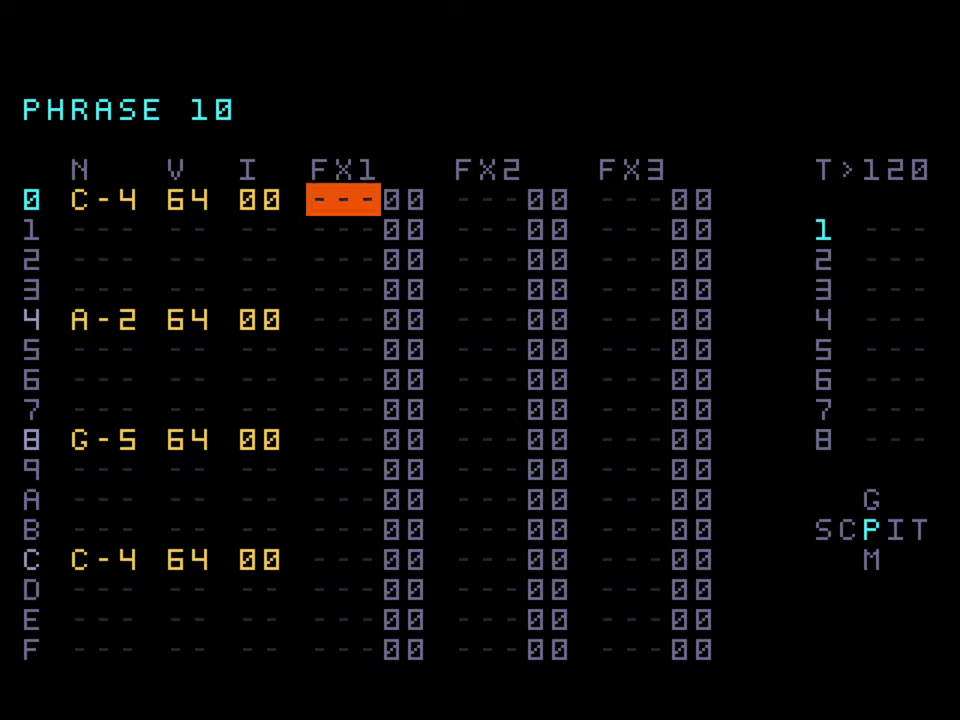
key("Down")
key("Down")
key("Down")
key("Up")
key("Up")
key("Up")
key("Down")
key("Up")
key("Down")
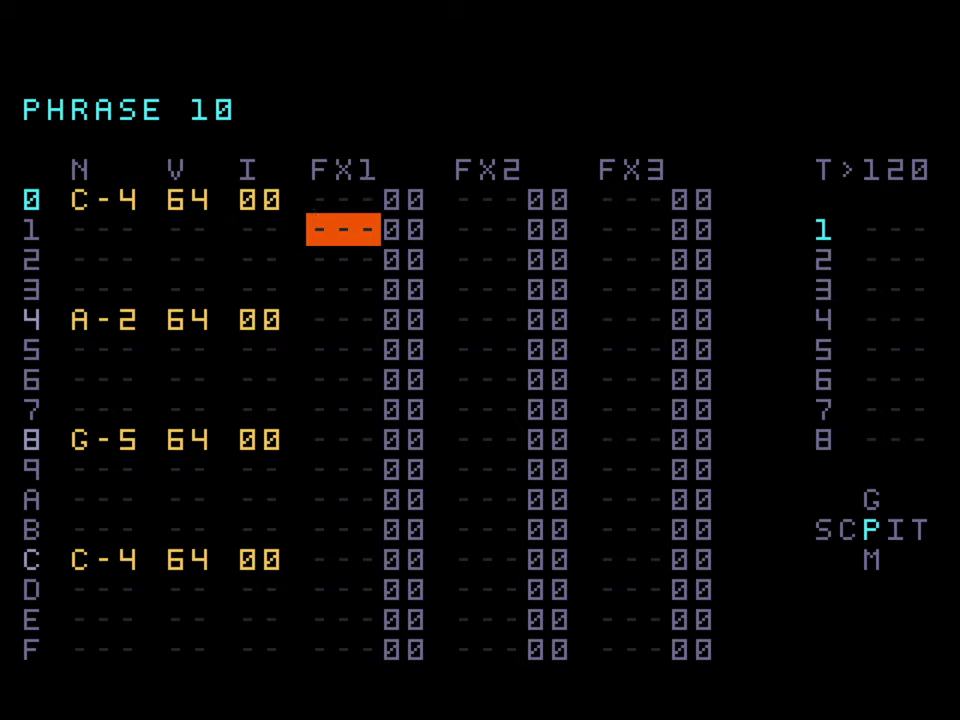
key("Up")
- Briefly mark effect rows 8–9, then move across the three effect columns
key("Down")
key("Down")
key("Down")
key("Down")
key("Down")
key("Down")
key("Down")
key("Down")
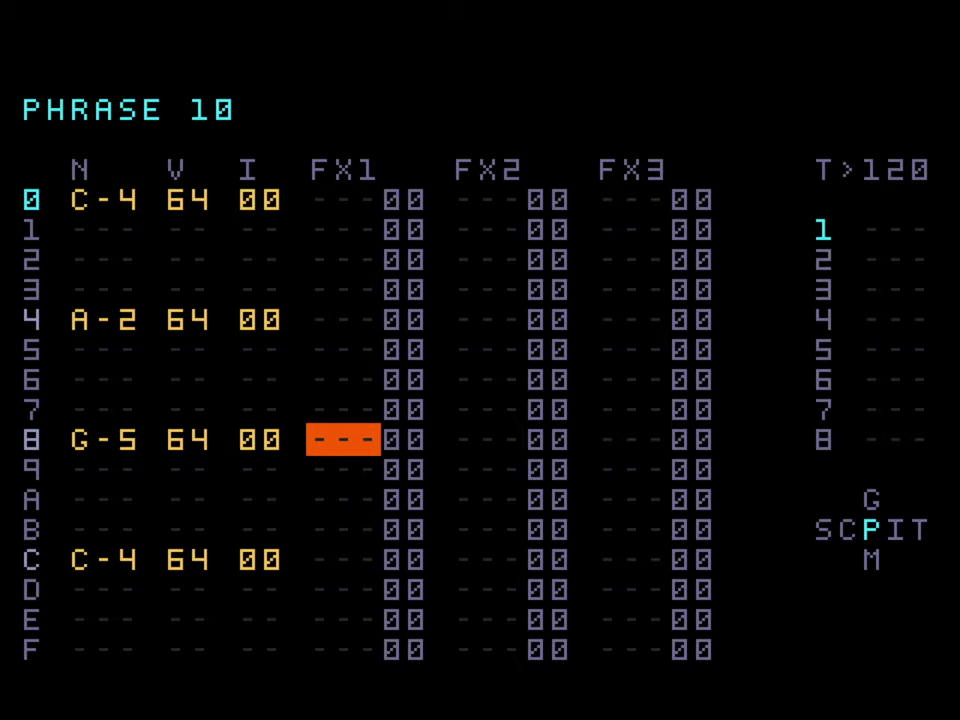
key("shift+Down")
key("Up")
key("Up")
key("Up")
key("Up")
key("Up")
key("Up")
key("Up")
key("Up")
key("Up")
key("Down")
key("Down")
key("Down")
key("Down")
key("Down")
key("Down")
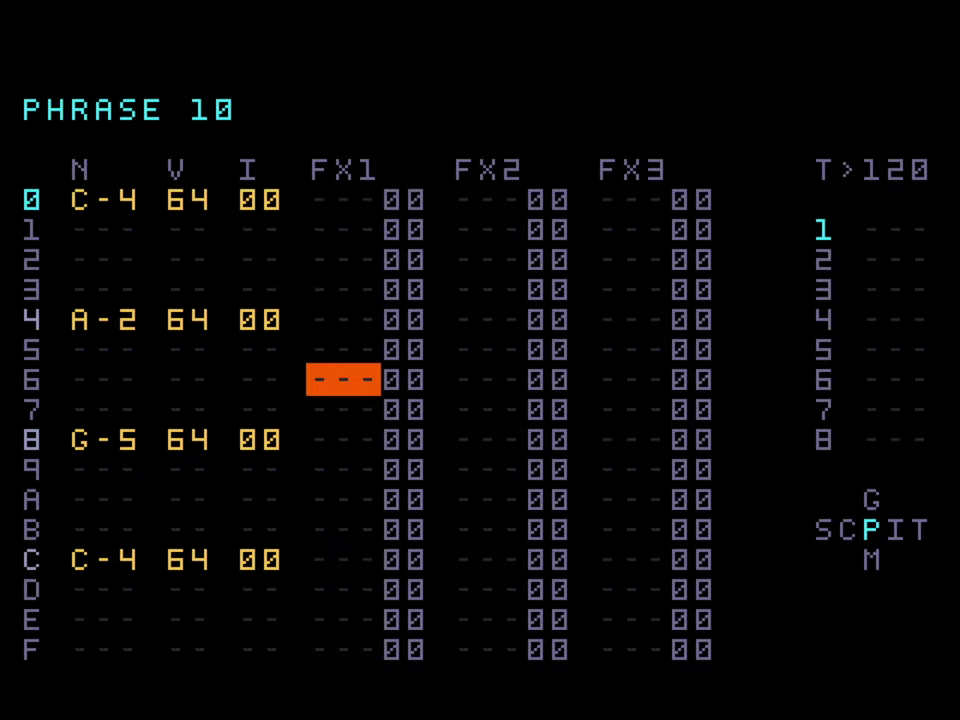
key("Right")
key("Right")
key("Right")
key("Right")
key("Left")
key("Left")
key("Left")
key("Left")
key("Right")
key("Right")
key("Left")
key("Left")
key("Up")
key("Up")
key("Up")
key("Up")
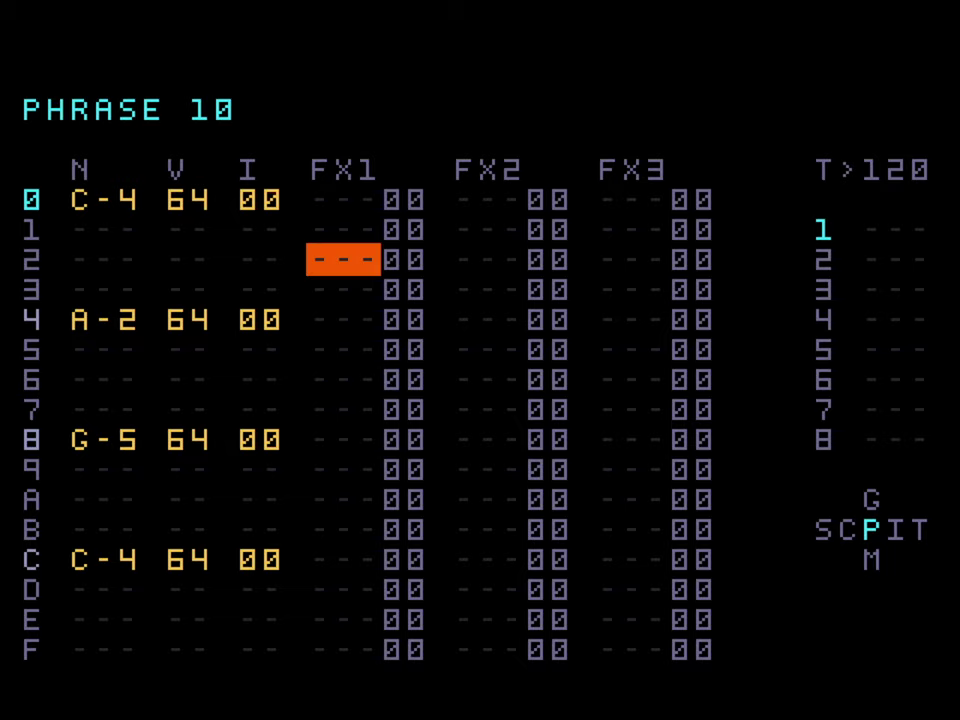
key("Up")
key("Up")
key("Right")
key("Right")
key("Right")
key("Right")
key("Left")
key("Left")
key("Left")
key("Left")
key("Right")
key("Right")
key("Right")
key("Right")
key("Left")
key("Left")
key("Left")
key("Left")
key("Left")
key("Left")
key("Left")
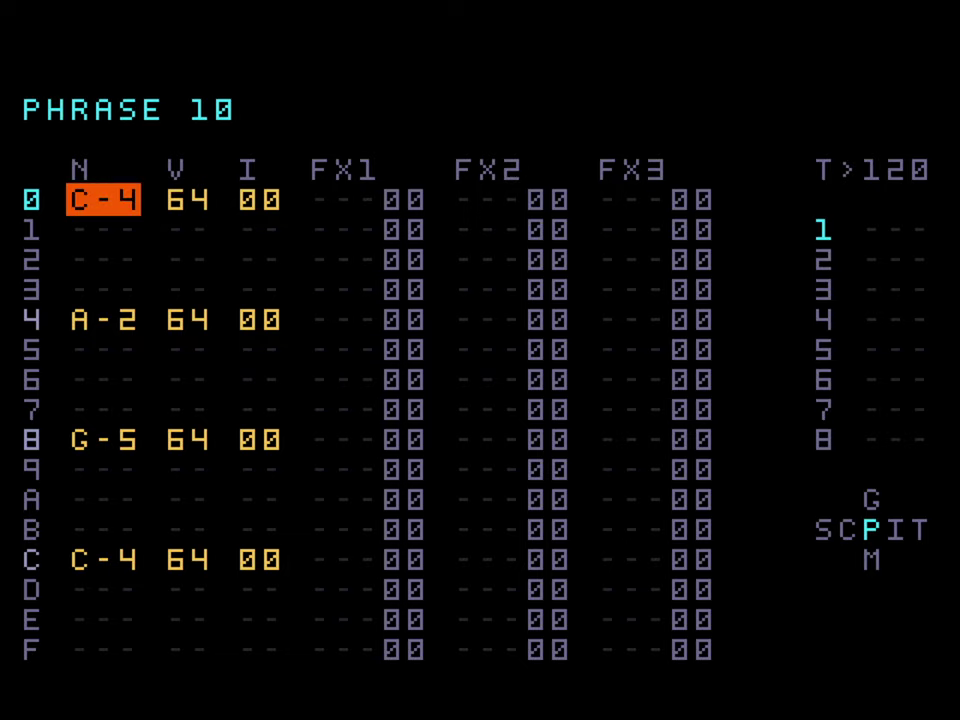
- Play phrase 10 to hear the notes, then open instrument 00
key("space")
key("space")
key("Right")
key("Right")
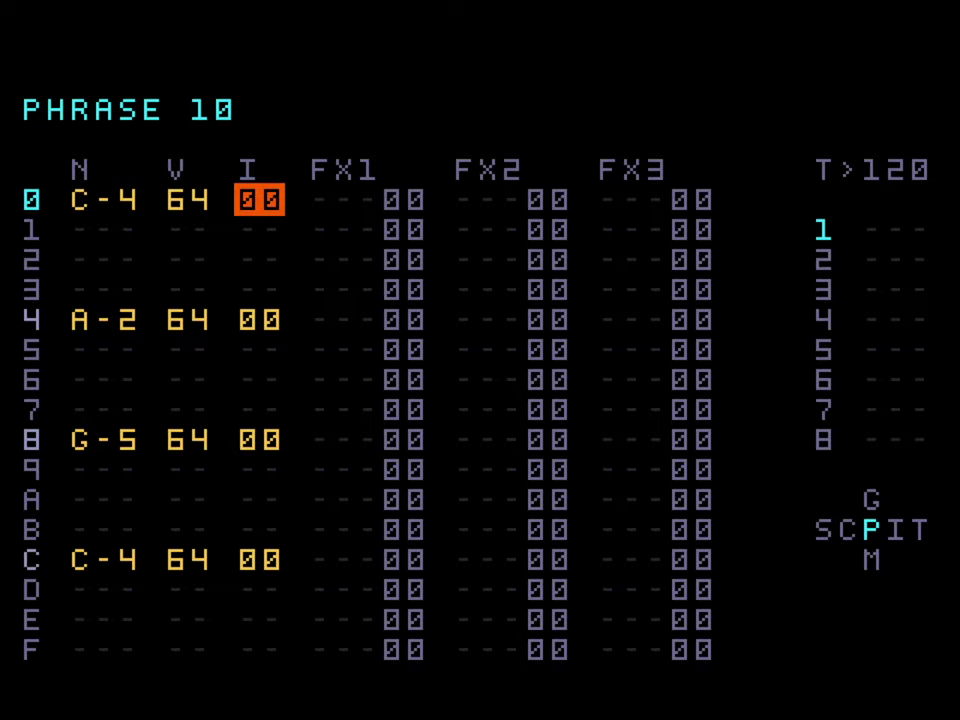
key("Down")
key("Down")
key("Down")
key("Down")
key("Down")
key("Down")
key("Down")
key("Down")
key("Down")
key("Up")
key("Up")
key("Up")
key("Up")
key("Up")
key("Up")
key("Up")
key("Up")
key("Up")
key("shift+Right")
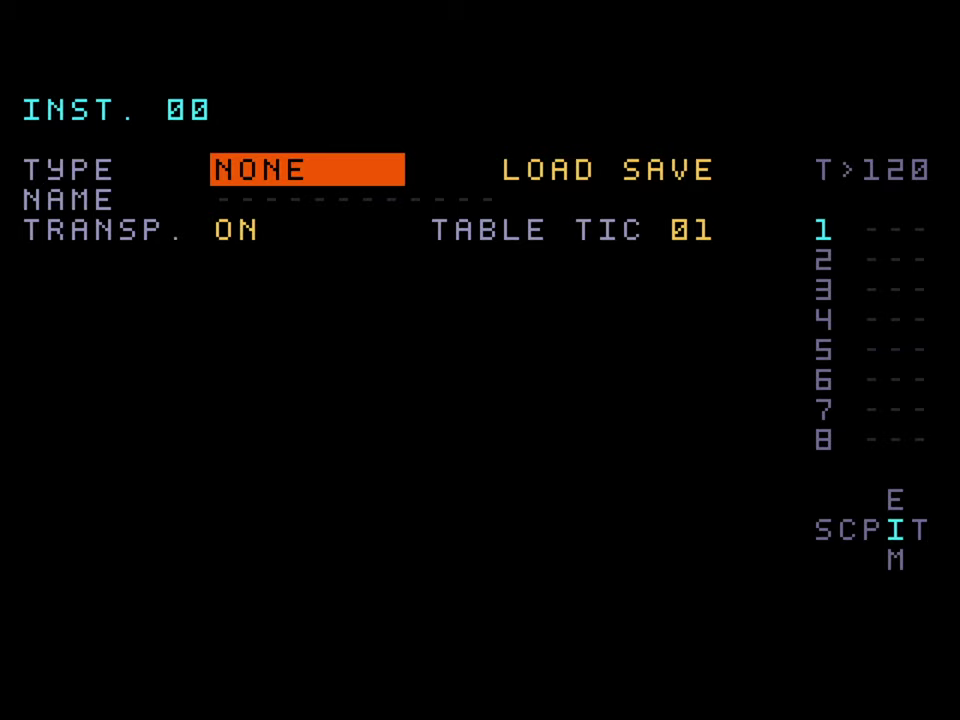
- Cycle instrument 00's type through MACROSYN, SAMPLER, MIDI OUT and FMSYNTH, settling on WAVSYNTH
key("ctrl+Right")
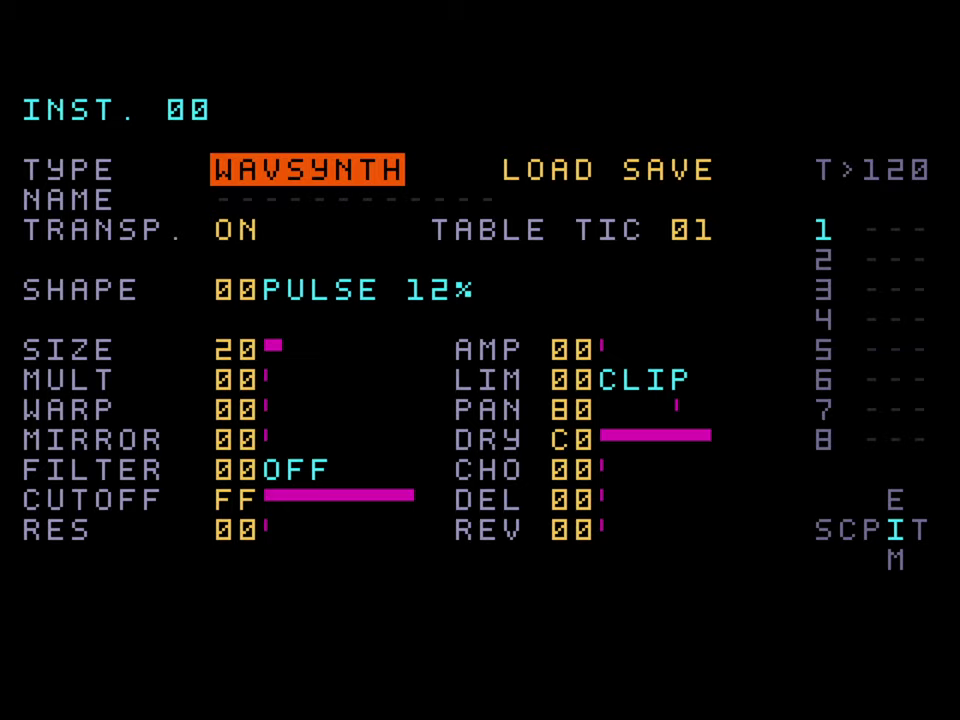
key("Right")
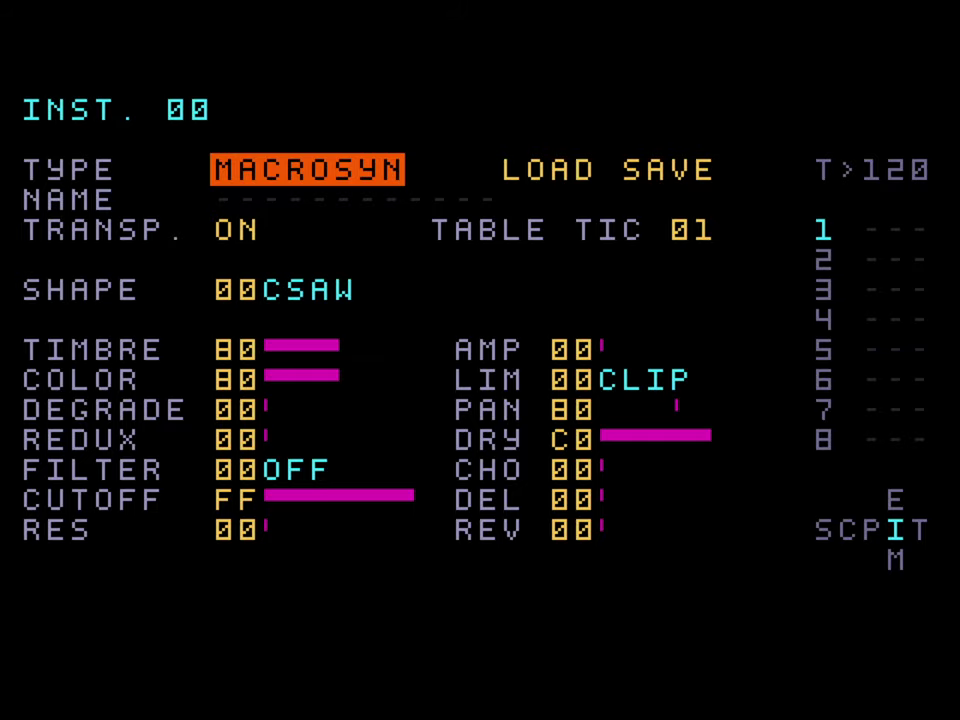
key("Down")
key("Up")
key("x+Right")
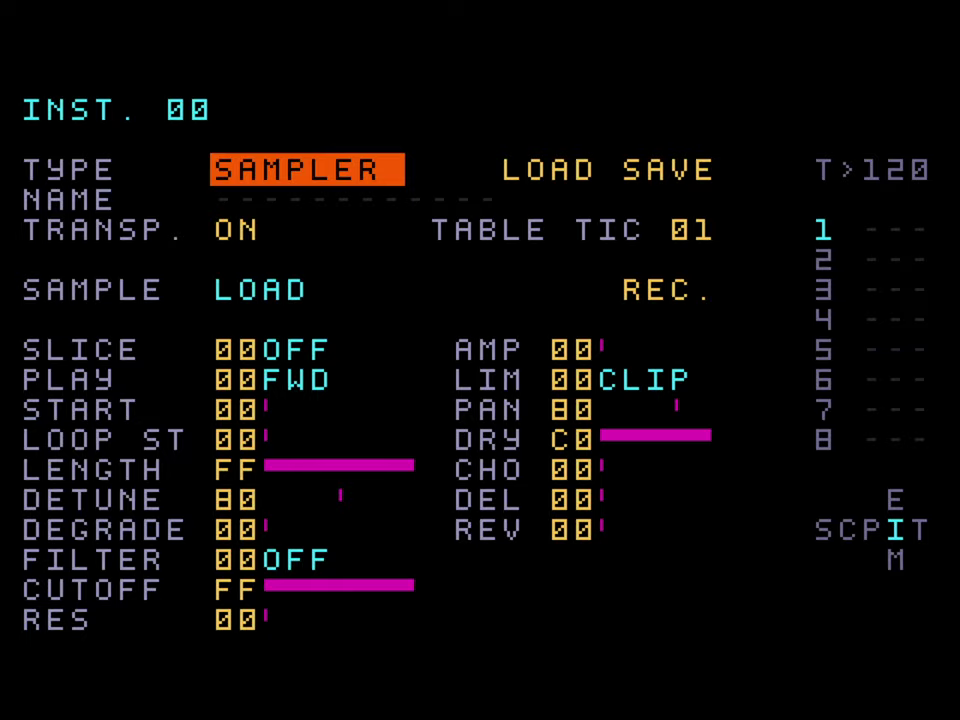
key("x+Right")
key("x+Right")
key("x+Left")
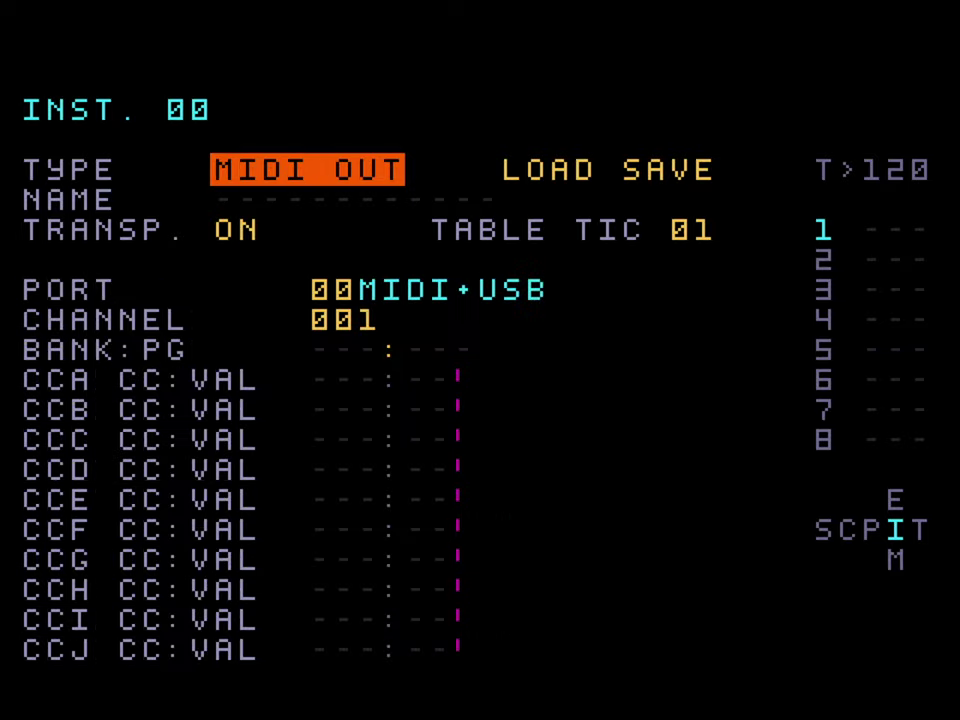
key("x+Right")
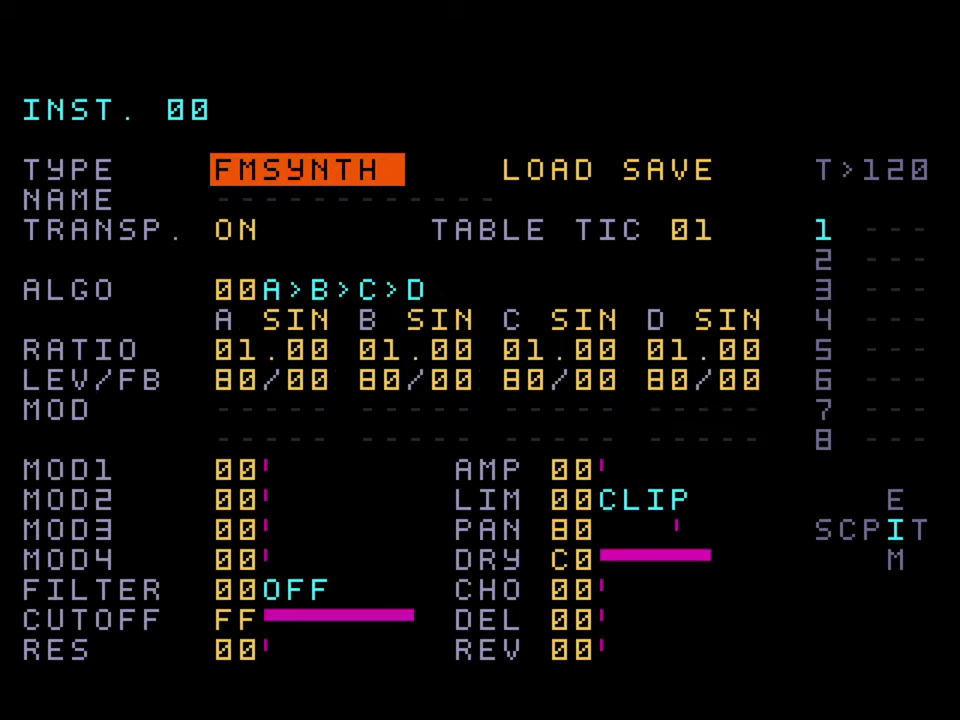
key("x+Left")
key("x+Left")
key("x+Left")
key("x+Left")
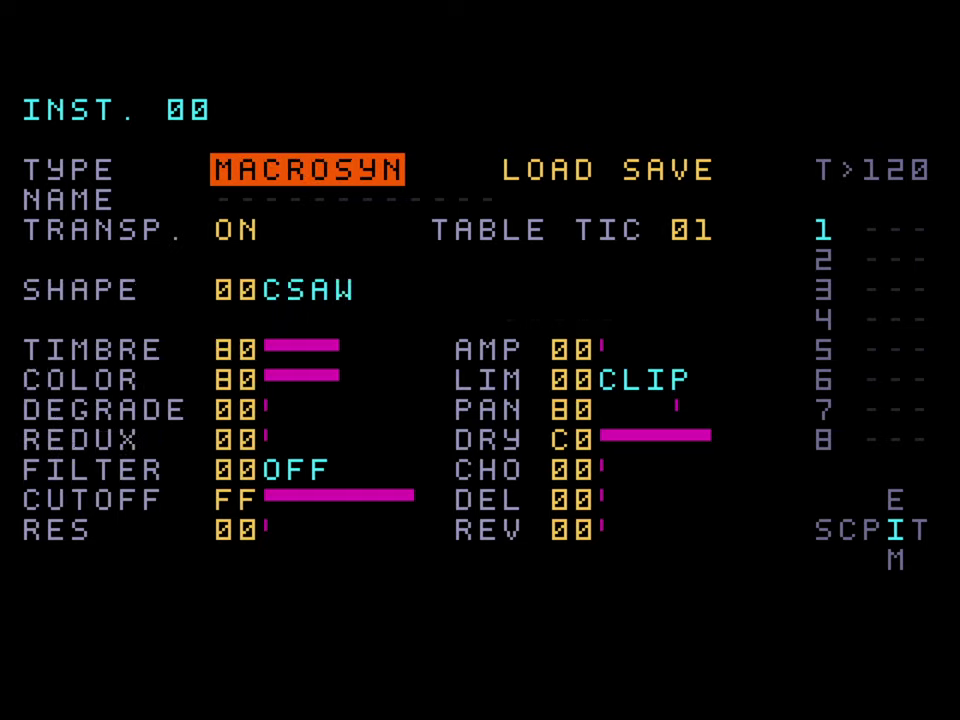
key("Down")
key("Down")
key("Down")
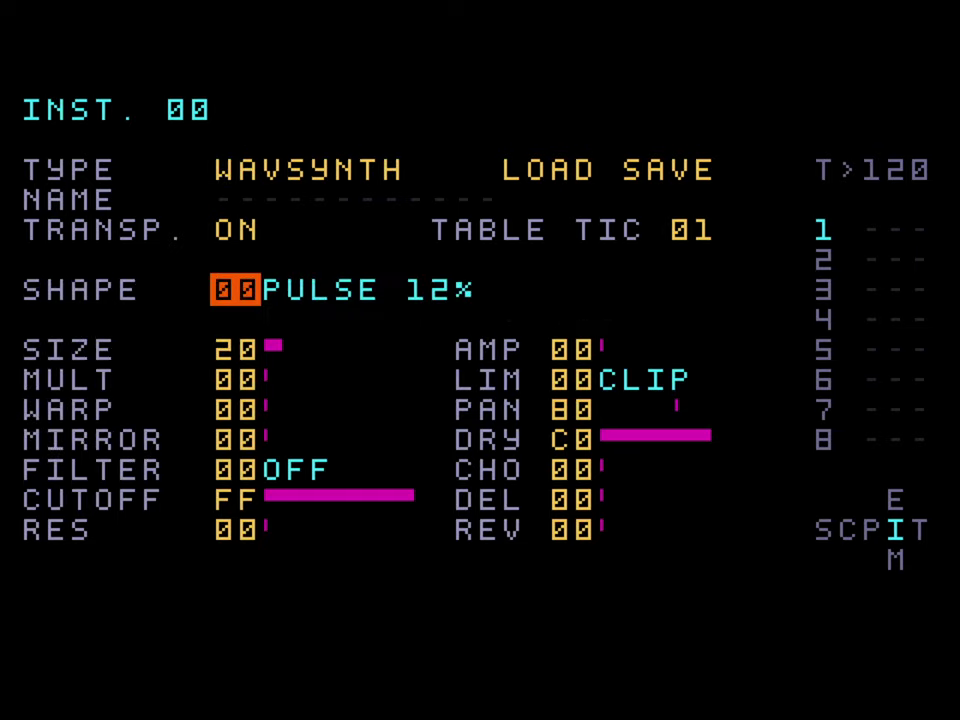
- Audition phrase 10 with the new WAVSYNTH instrument, then stop playback
key("space")
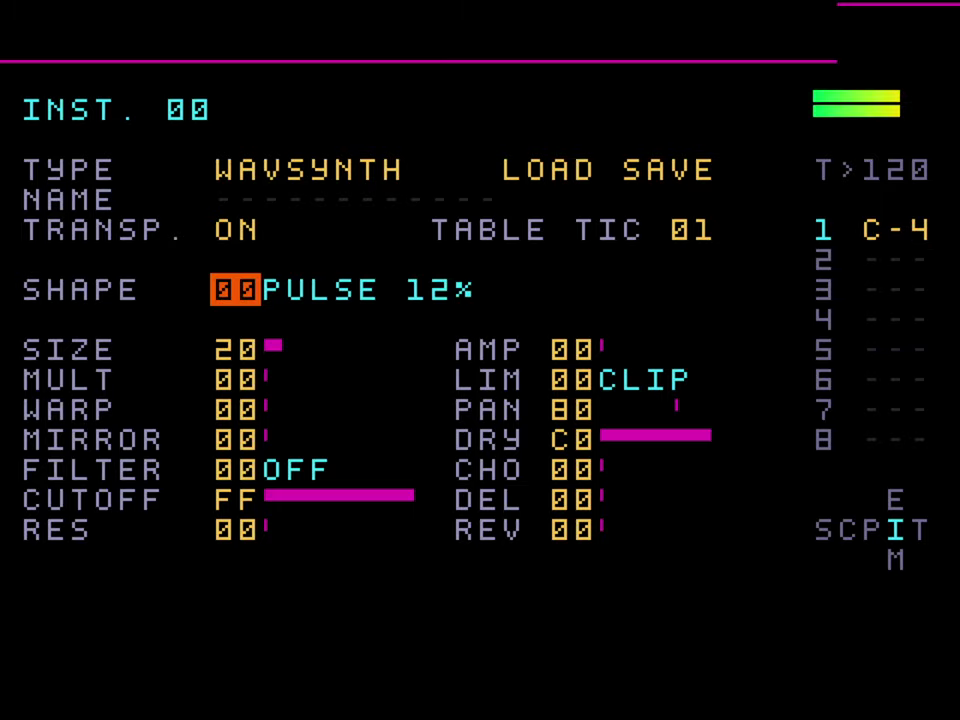
key("shift+Left")
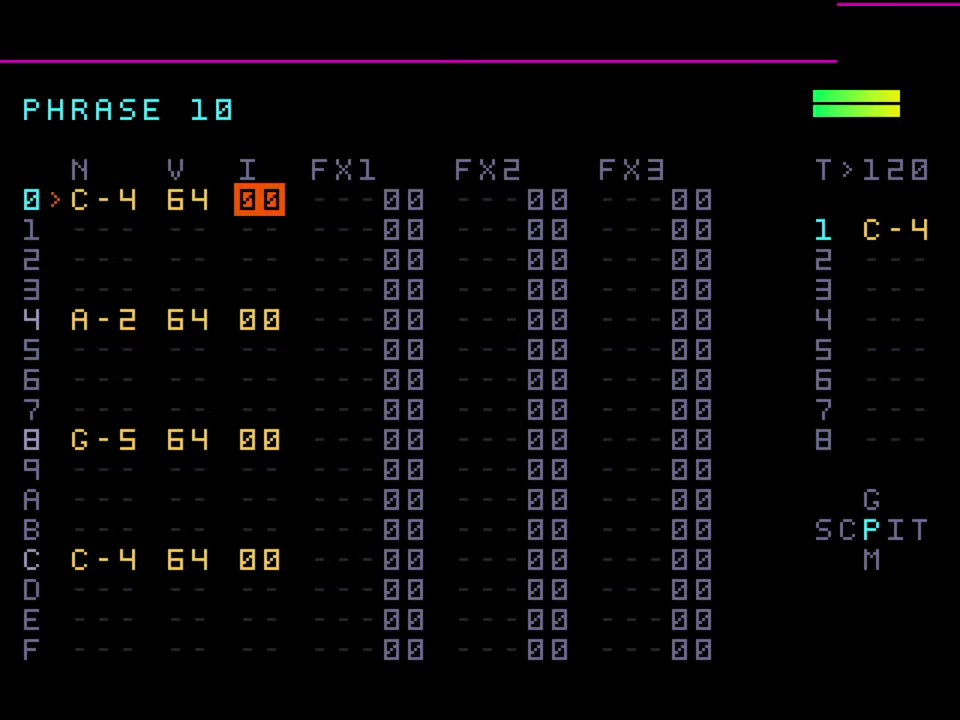
key("shift+Right")
key("Down")
key("Down")
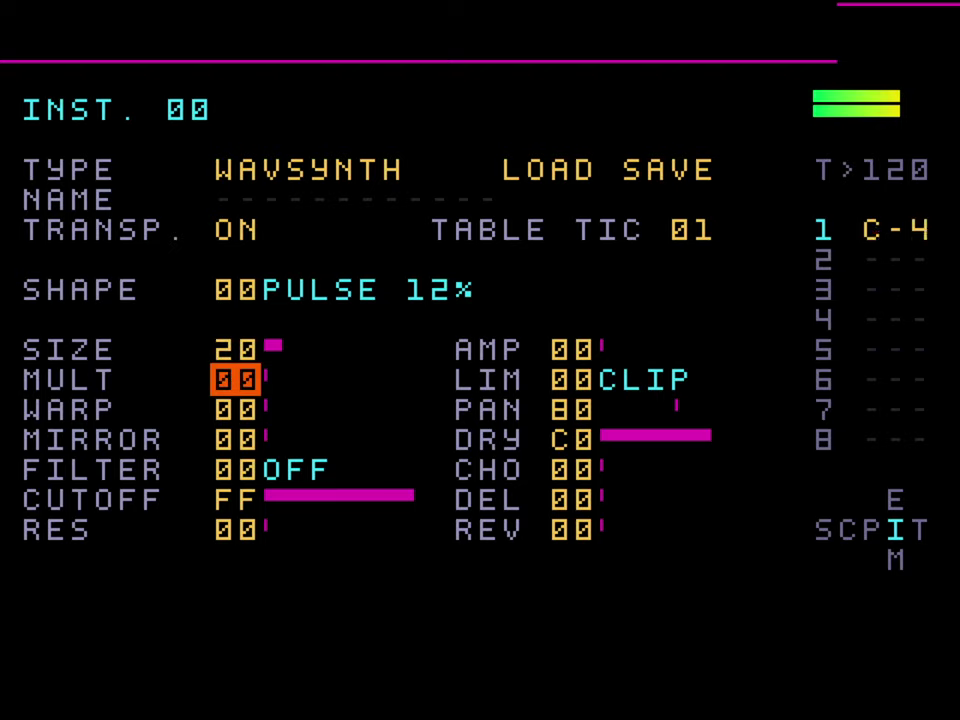
key("space")
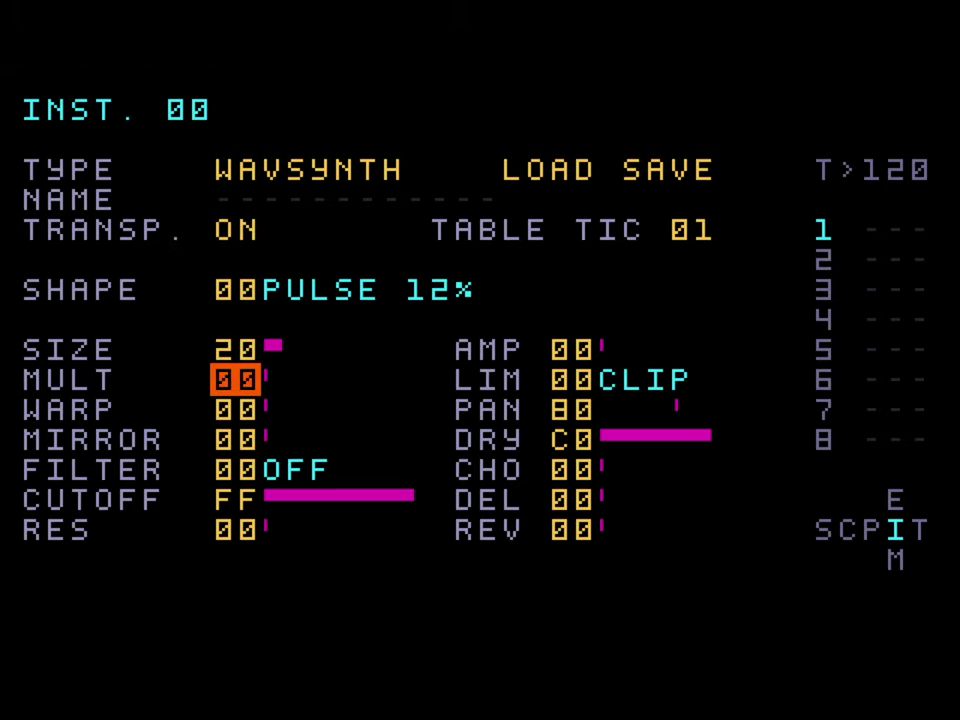
- Review instrument 00's WARP, MULT, FILTER, SIZE and DRY, CHO, DEL, REV send settings
key("Down")
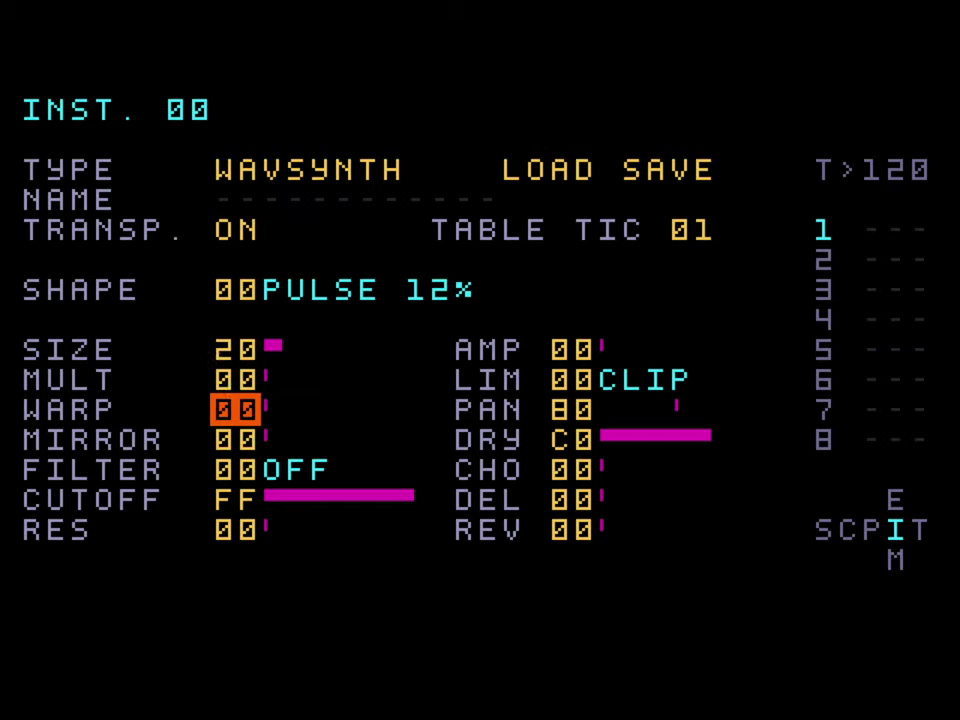
key("Up")
key("Up")
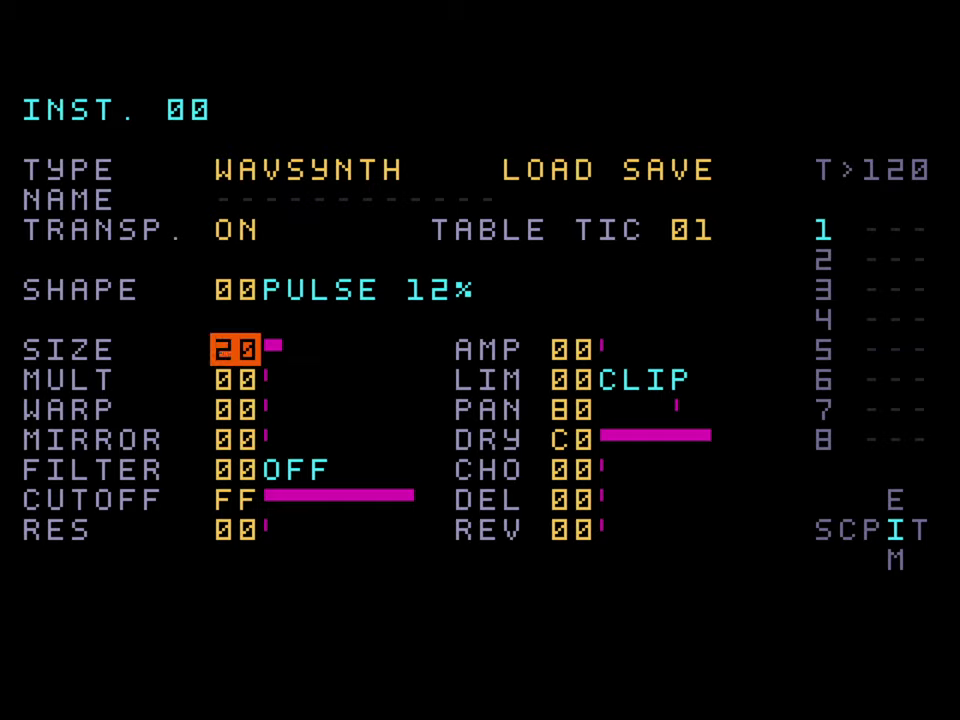
key("Down")
key("Down")
key("Down")
key("Down")
key("Right")
key("Down")
key("Down")
key("Up")
key("Up")
key("Up")
key("Down")
key("Down")
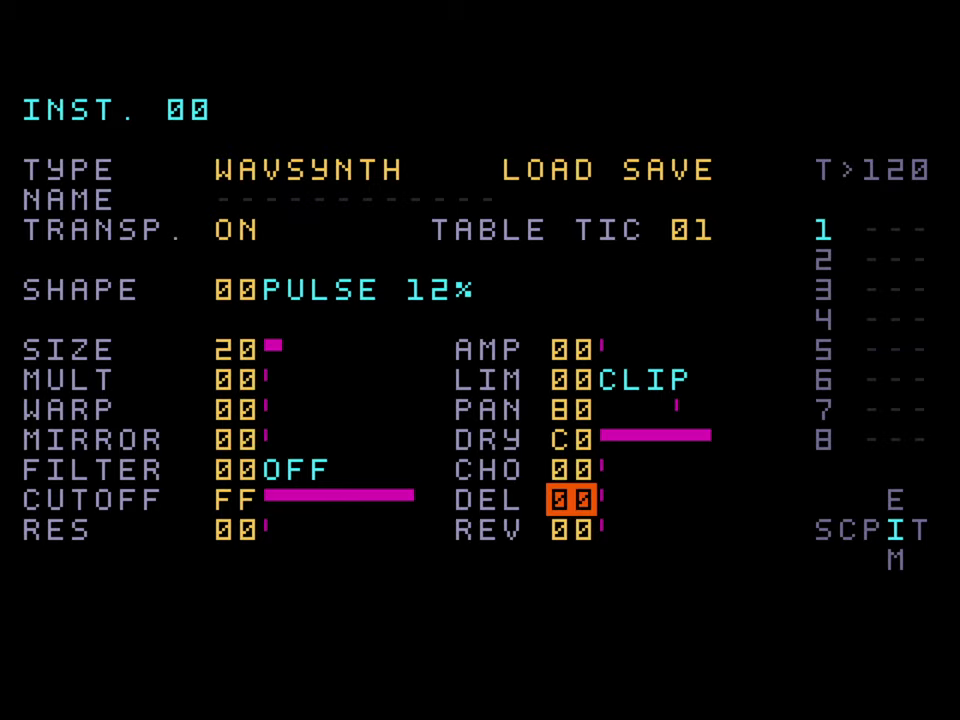
key("Down")
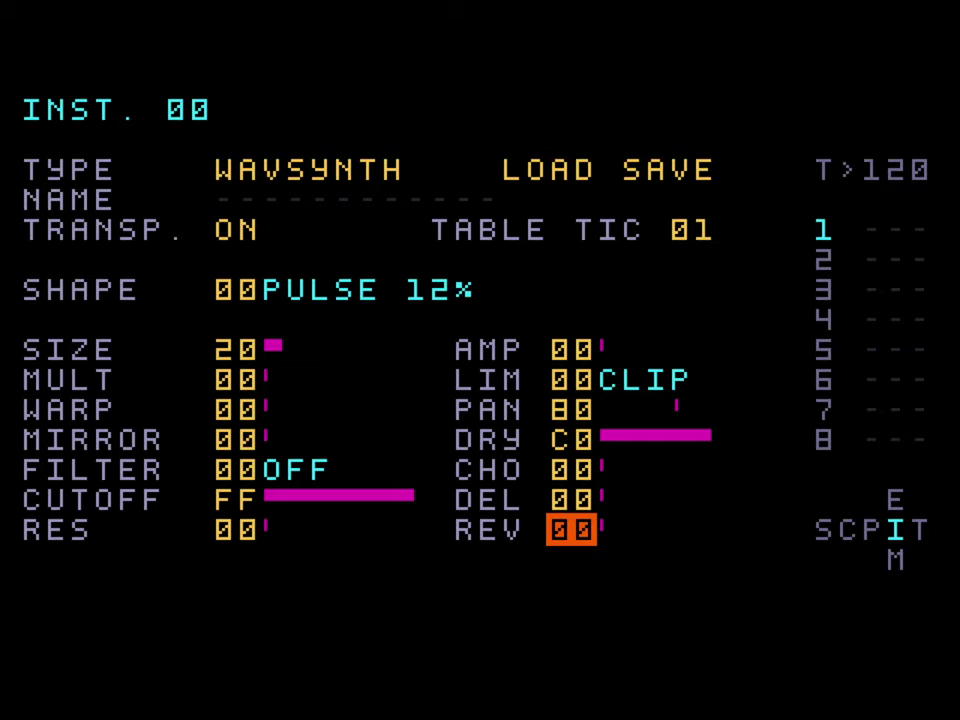
- While playing, raise instrument 00's reverb send, trying 84 and then 74
key("space")
key("ctrl+Up")
key("ctrl+Up")
key("ctrl+Up")
key("ctrl+Right")
key("ctrl+Right")
key("ctrl+Right")
key("ctrl+Right")
key("ctrl+Up")
key("ctrl+Up")
key("ctrl+Up")
key("ctrl+Up")
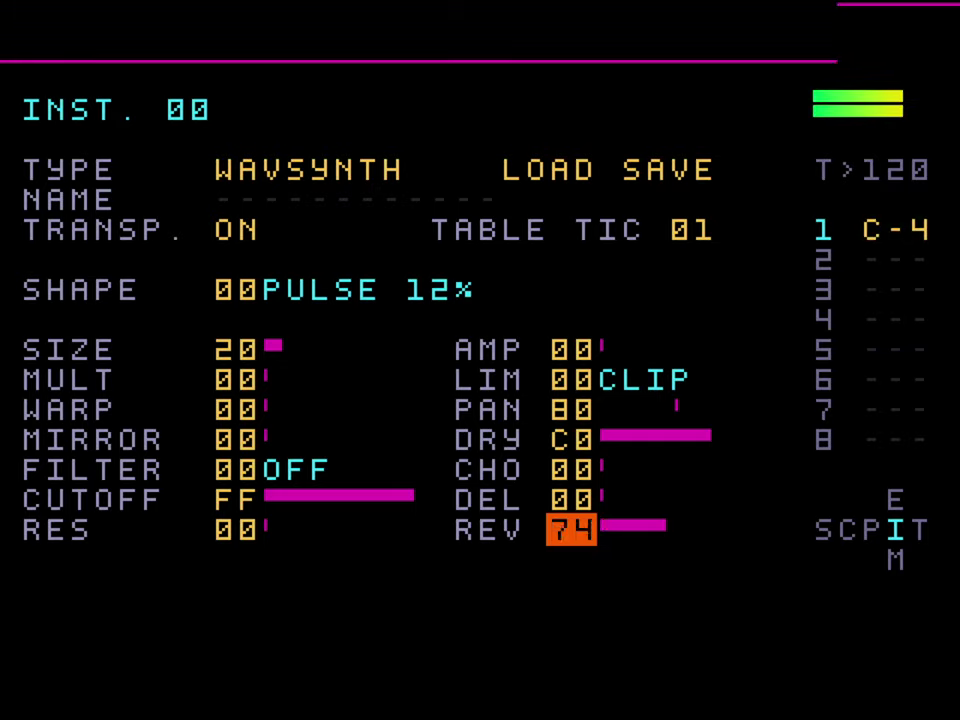
key("Up")
key("Down")
key("ctrl+Up")
key("Up")
key("Up")
- Set the chorus send to 99 and lower the reverb send to 64
key("ctrl+Up")
key("ctrl+Up")
key("ctrl+Up")
key("ctrl+Up")
key("ctrl+Up")
key("ctrl+Up")
key("ctrl+Up")
key("ctrl+Up")
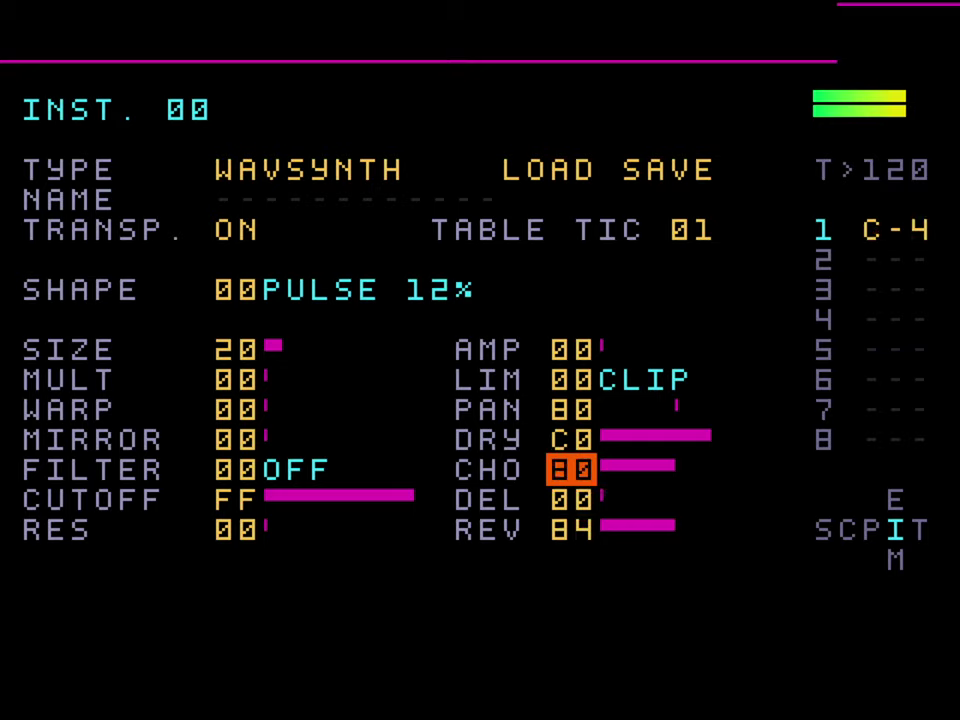
key("ctrl+Right")
key("ctrl+Right")
key("ctrl+Right")
key("ctrl+Right")
key("ctrl+Right")
key("ctrl+Right")
key("ctrl+Right")
key("ctrl+Up")
key("ctrl+Right")
key("ctrl+Right")
key("Down")
key("Down")
key("ctrl+Down")
key("ctrl+Down")
- Look over the neighbouring filter and warp settings
key("Left")
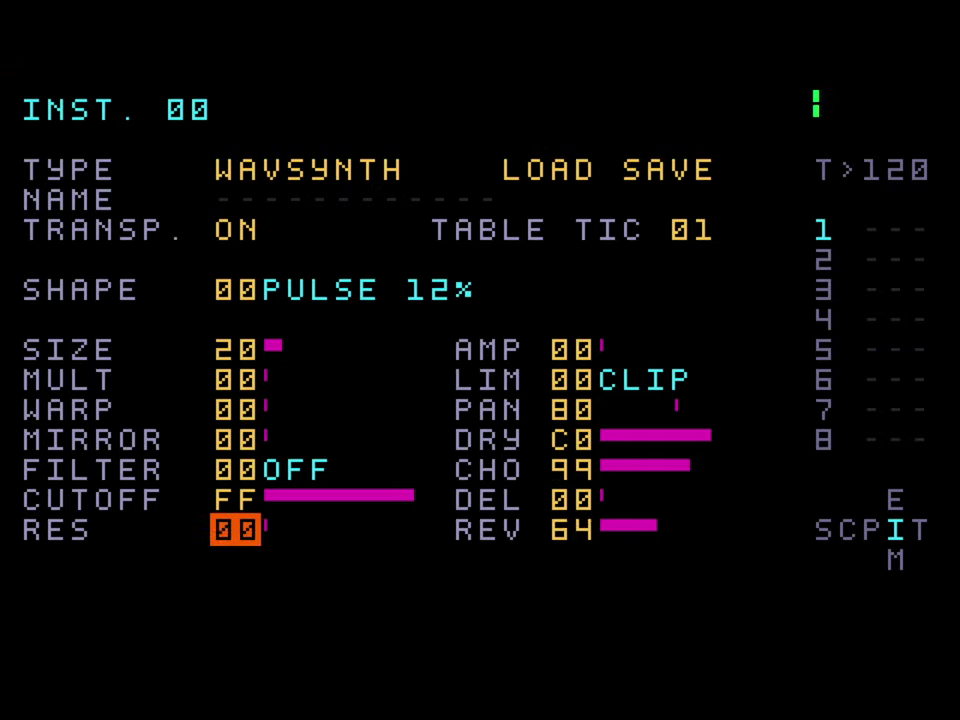
key("Up")
key("Up")
key("Up")
key("Up")
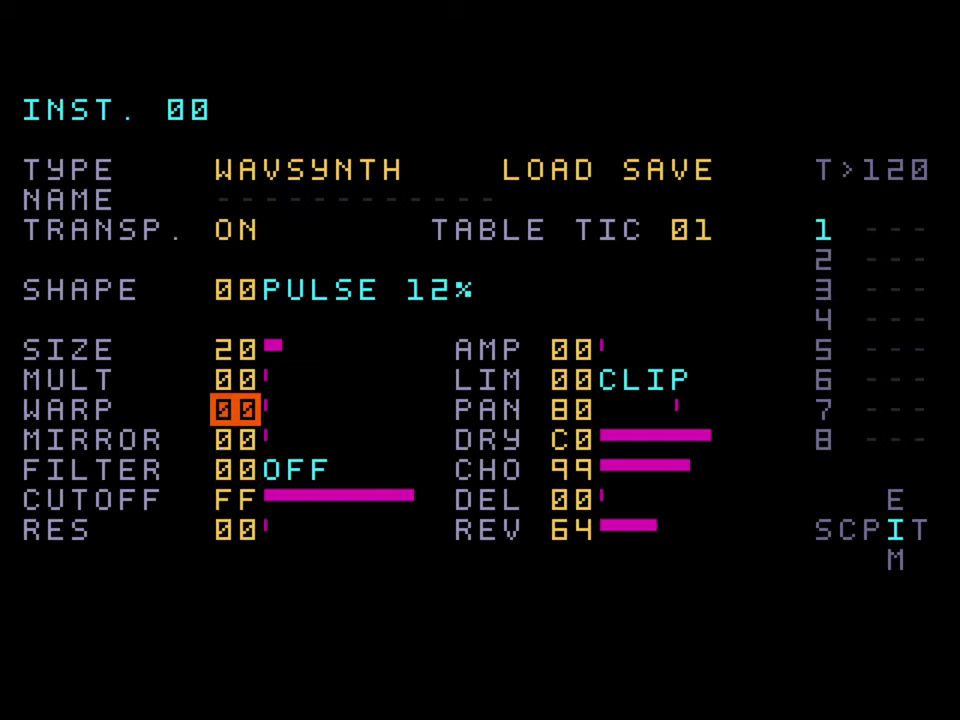
key("Right")
key("Left")
key("Up")
key("Down")
- Switch to instrument 00's modulation page and inspect the envelope and LFO destinations
key("shift+Down")
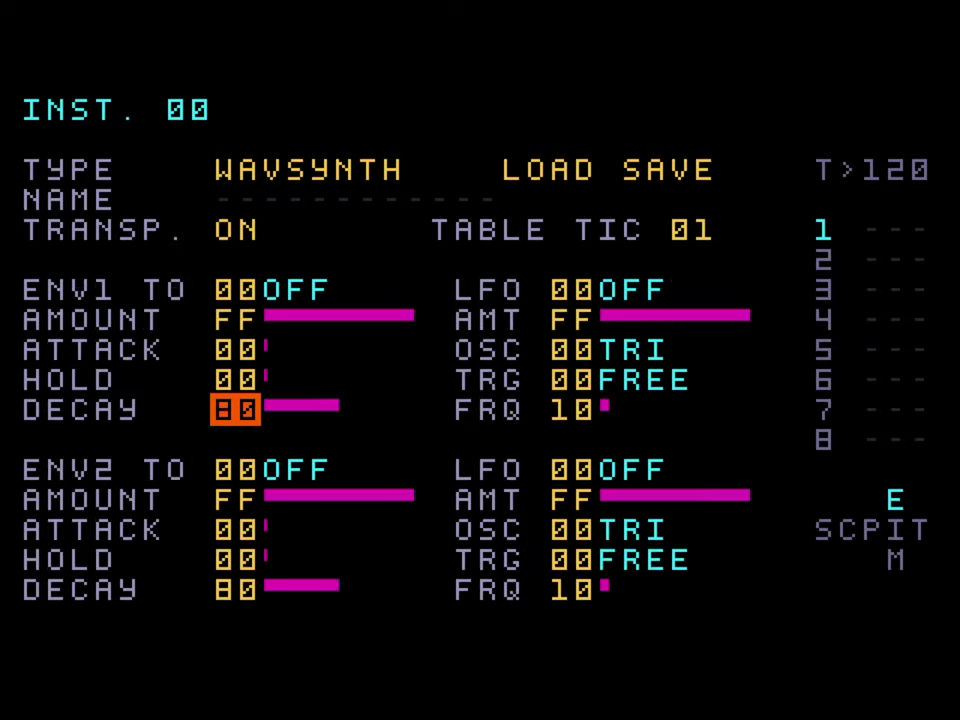
key("Up")
key("Up")
key("Up")
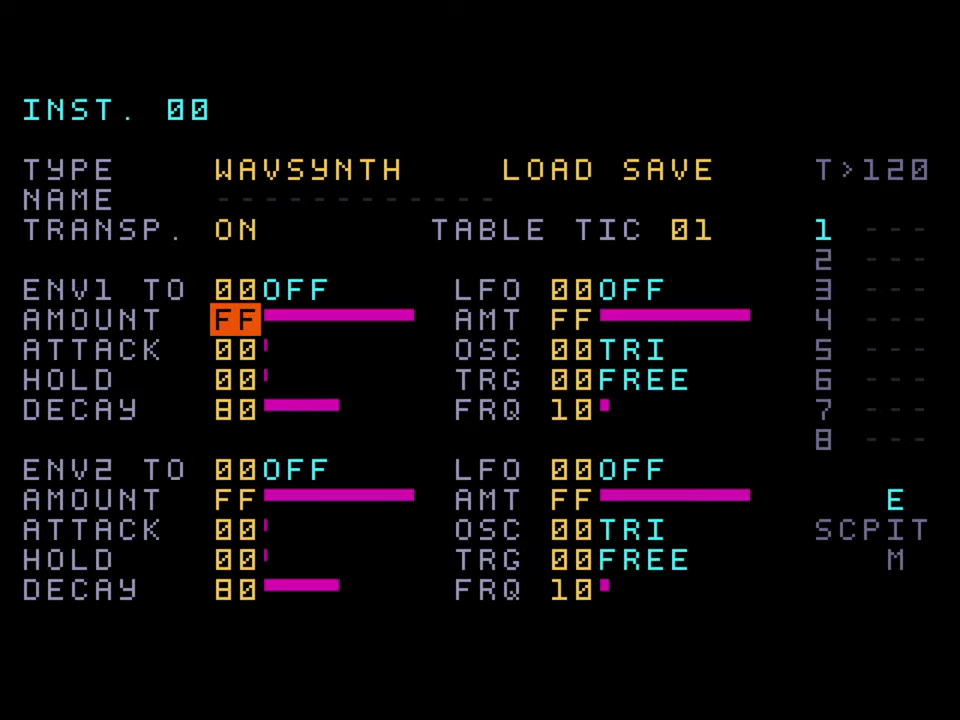
key("Up")
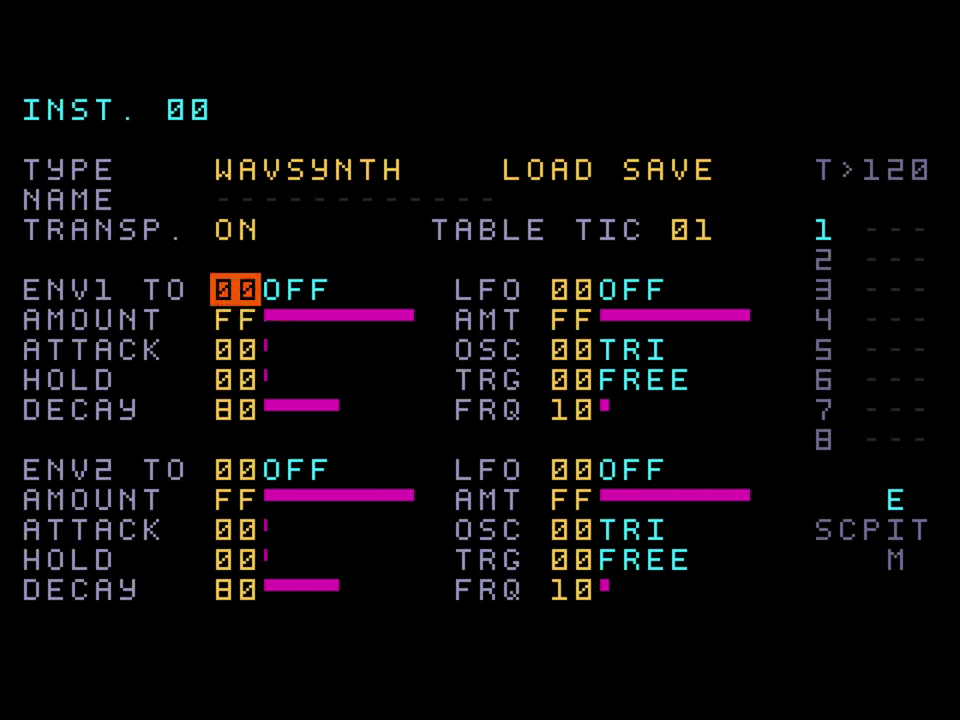
key("Down")
key("Down")
key("Down")
key("Down")
key("Down")
key("Down")
key("Down")
key("Right")
key("Up")
key("Up")
key("Up")
key("Up")
key("Up")
key("Up")
key("Up")
key("Left")
key("Right")
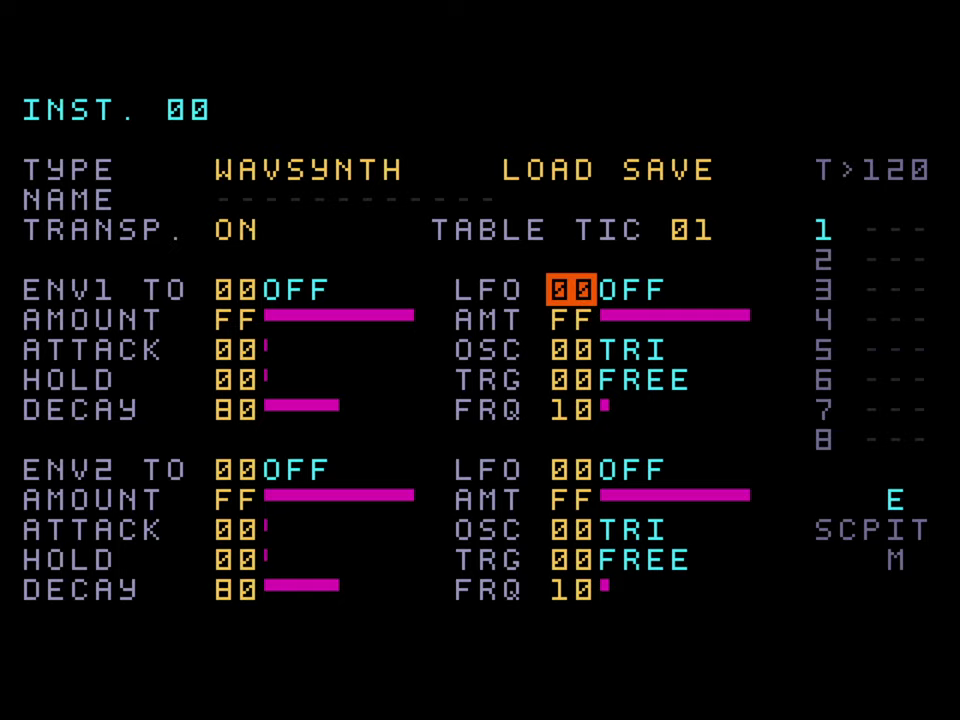
- While playing, try LFO 1 on pan, volume, pitch and size, then leave it off
key("space")
key("x+Up")
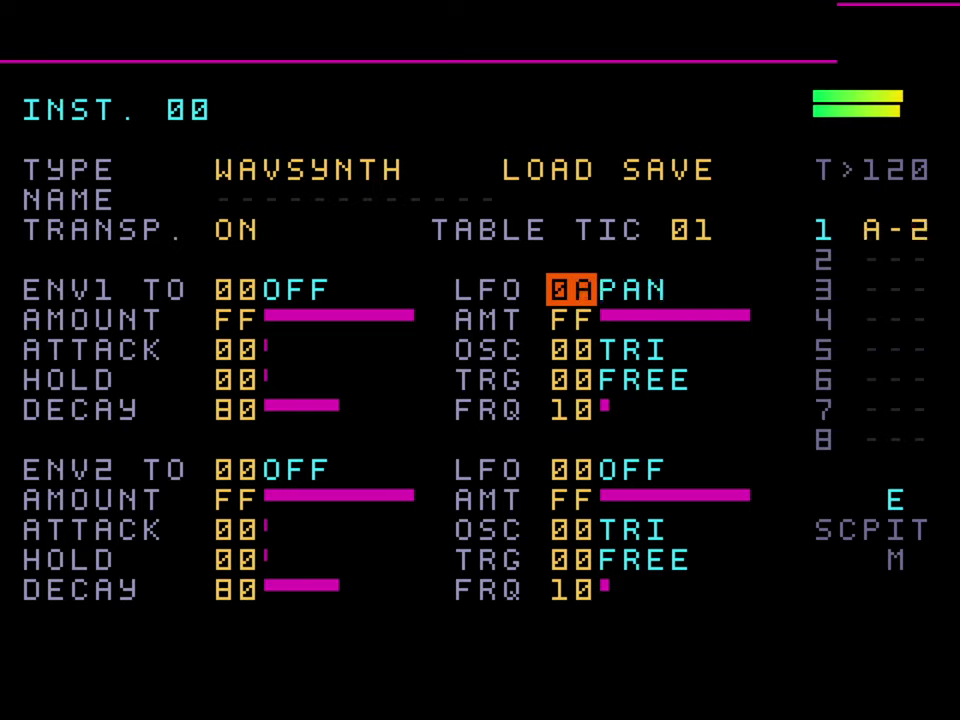
key("x+Down")
key("x+Right")
key("x+Right")
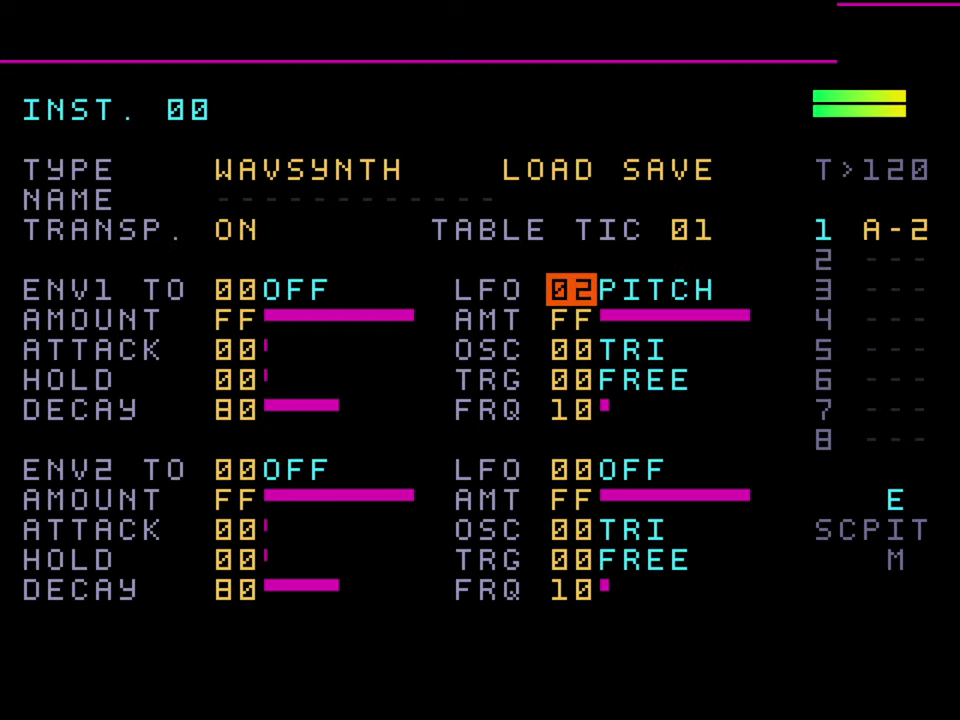
key("x+Right")
key("x+Right")
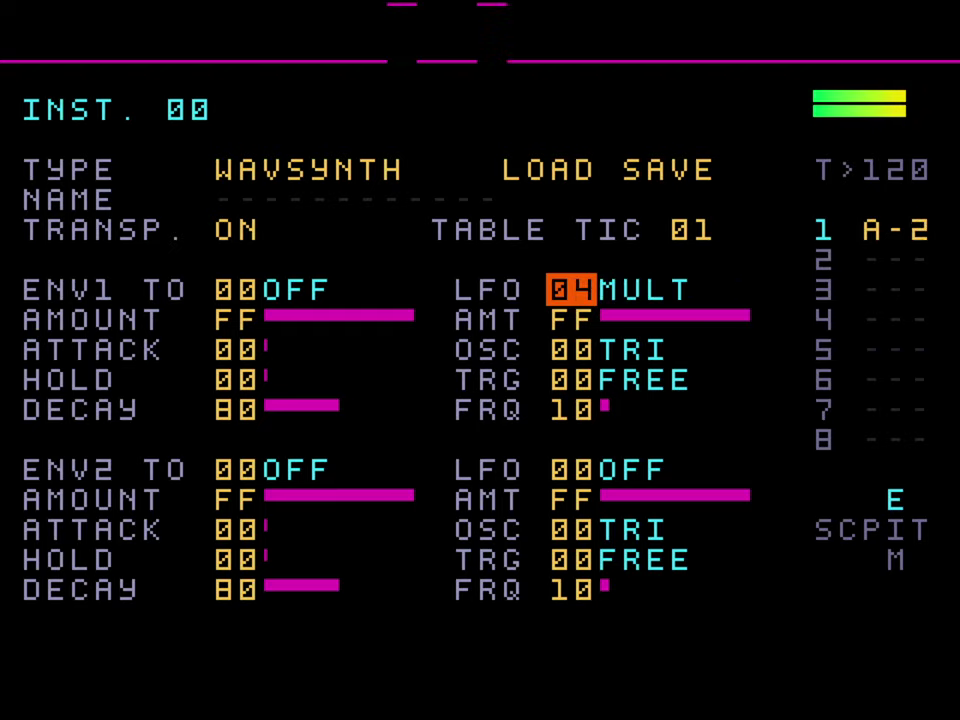
key("x+Left")
key("x+Left")
key("x+Down")
key("Left")
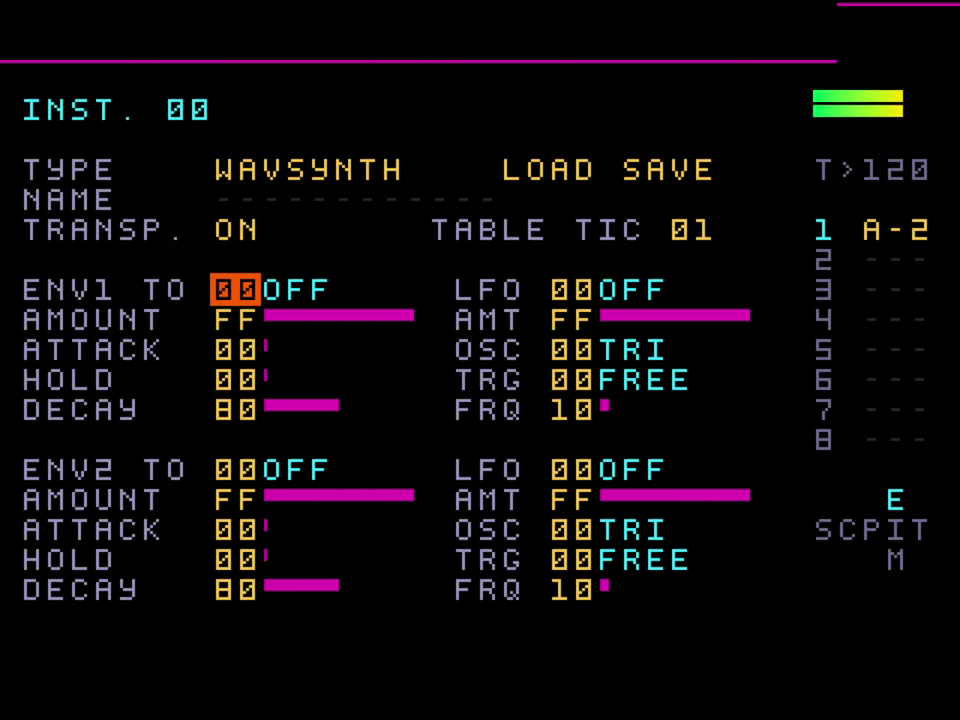
key("space")
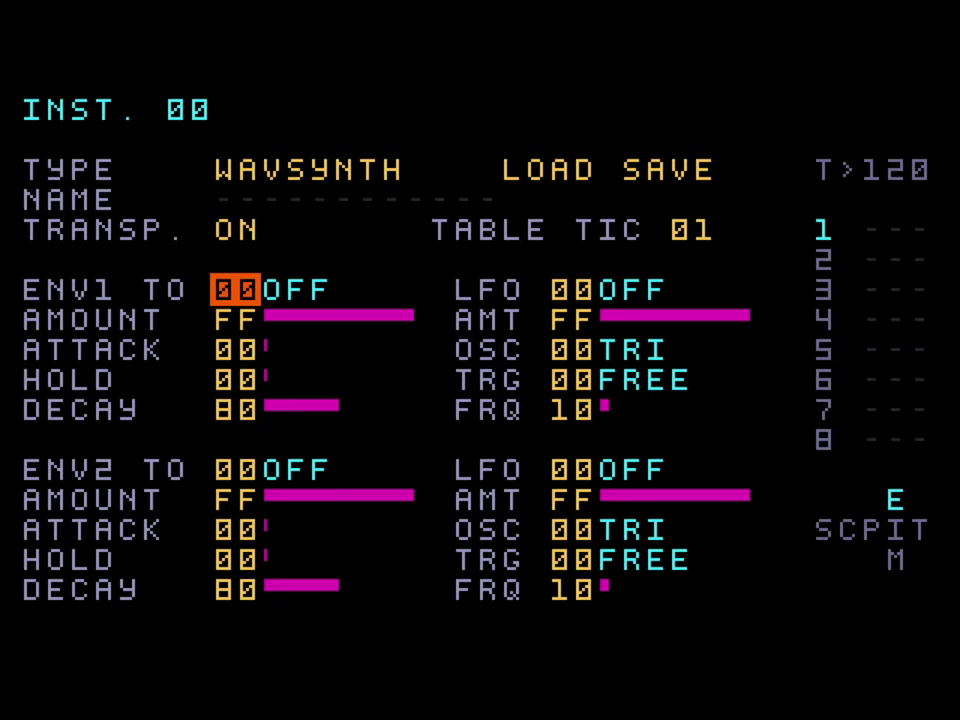
- Route envelope 1 to VOLUME with decay 44, then go back to phrase 10
key("space")
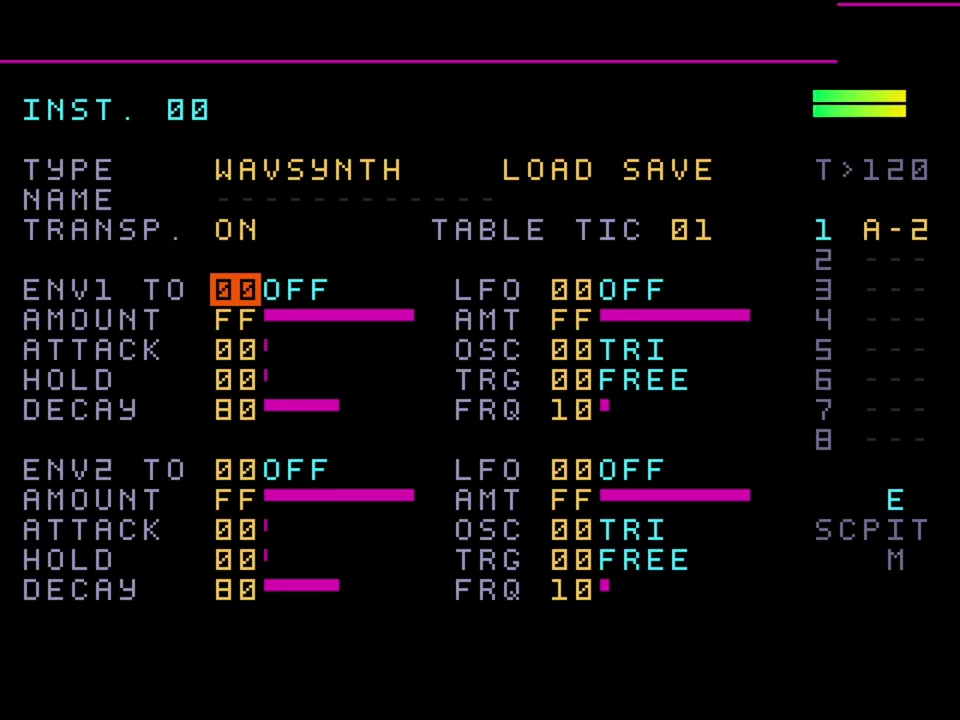
key("x+Right")
key("Down")
key("Down")
key("Down")
key("Down")
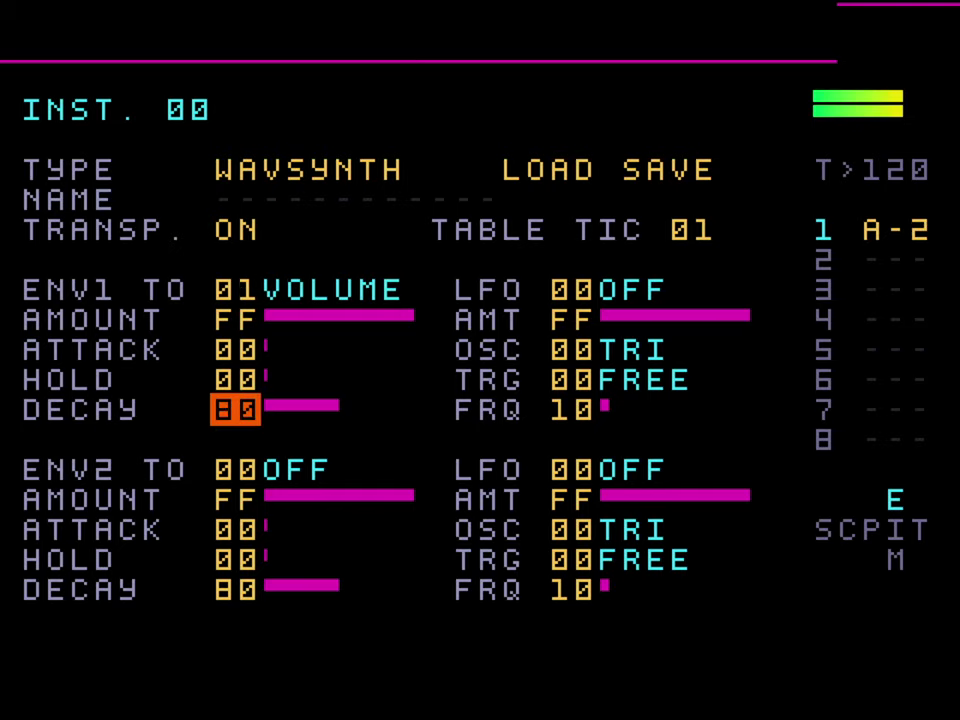
key("x+Left")
key("x+Down")
key("x+Down")
key("x+Down")
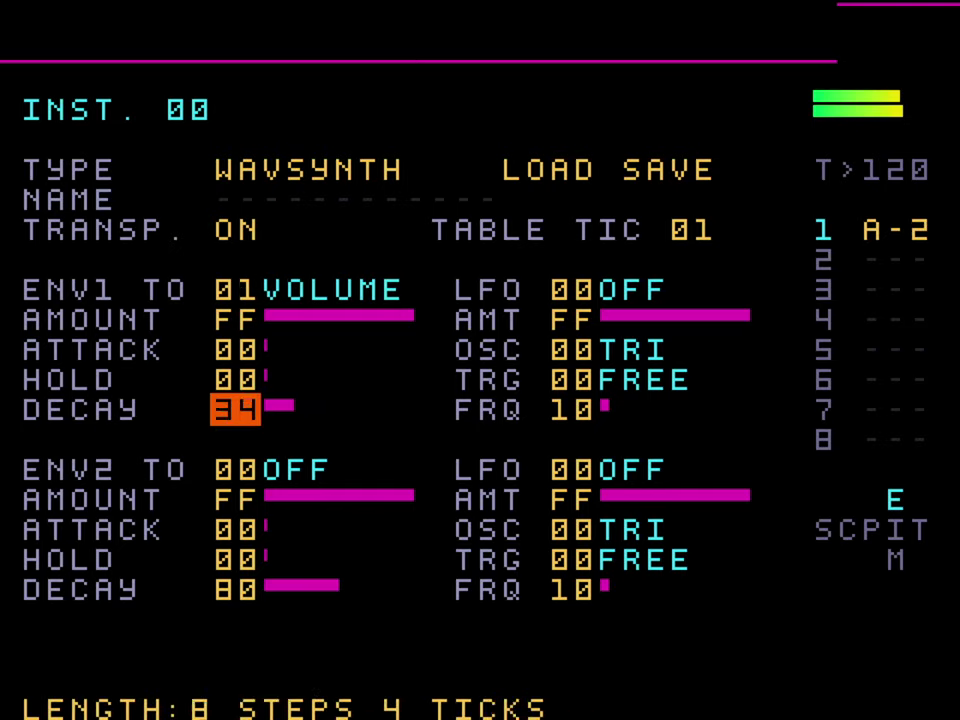
key("x+Up")
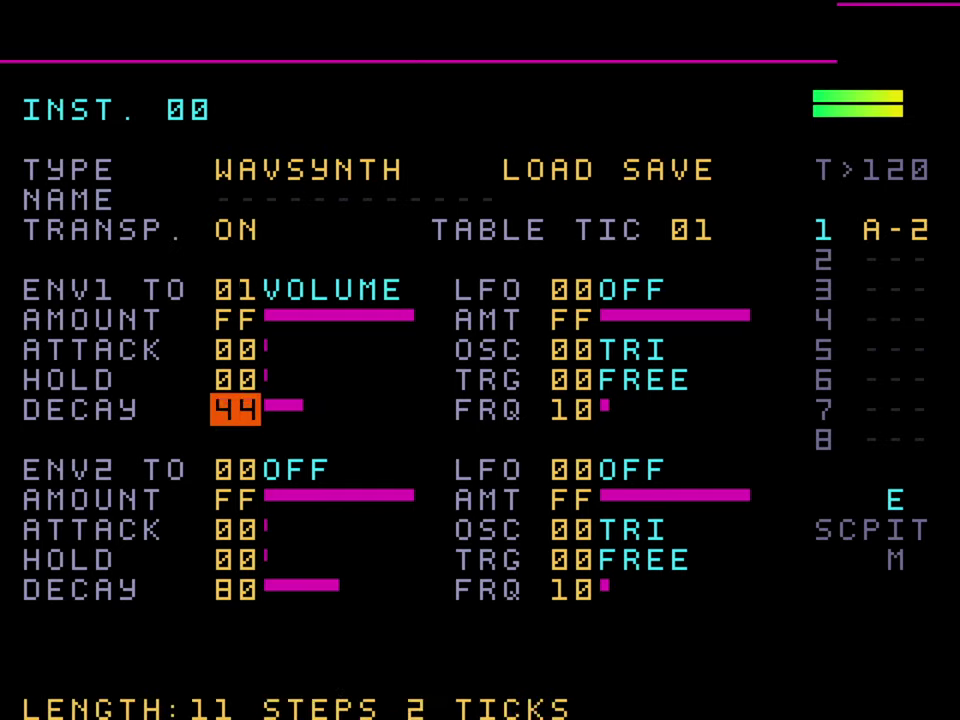
key("shift+Left")
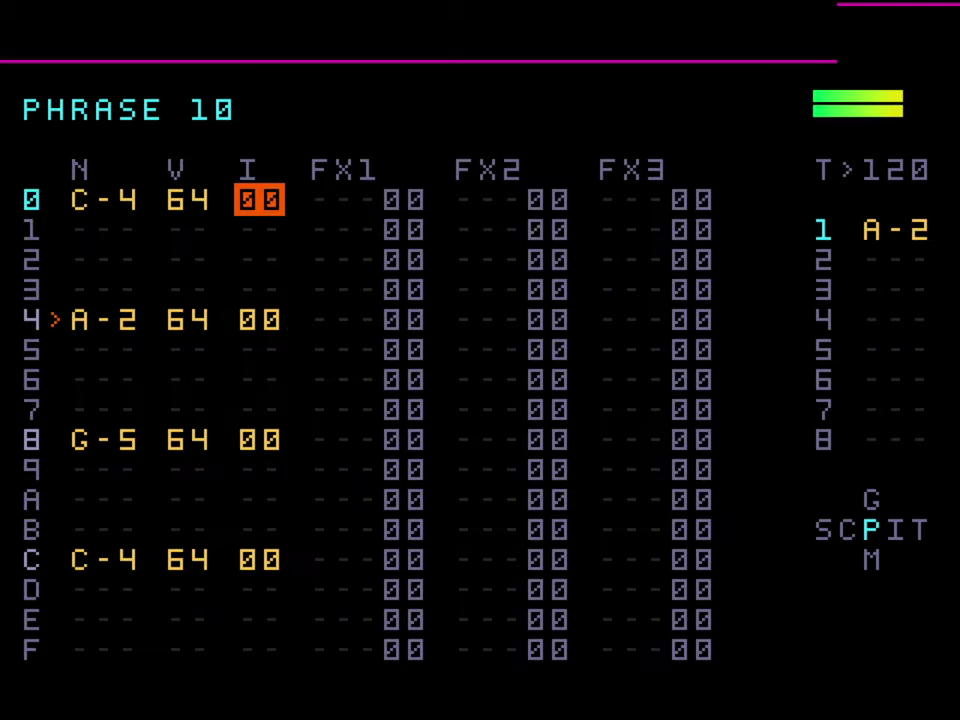
- Stop playback, move up to the song view and play the song to check it
key("space")
key("Left")
key("Down")
key("Down")
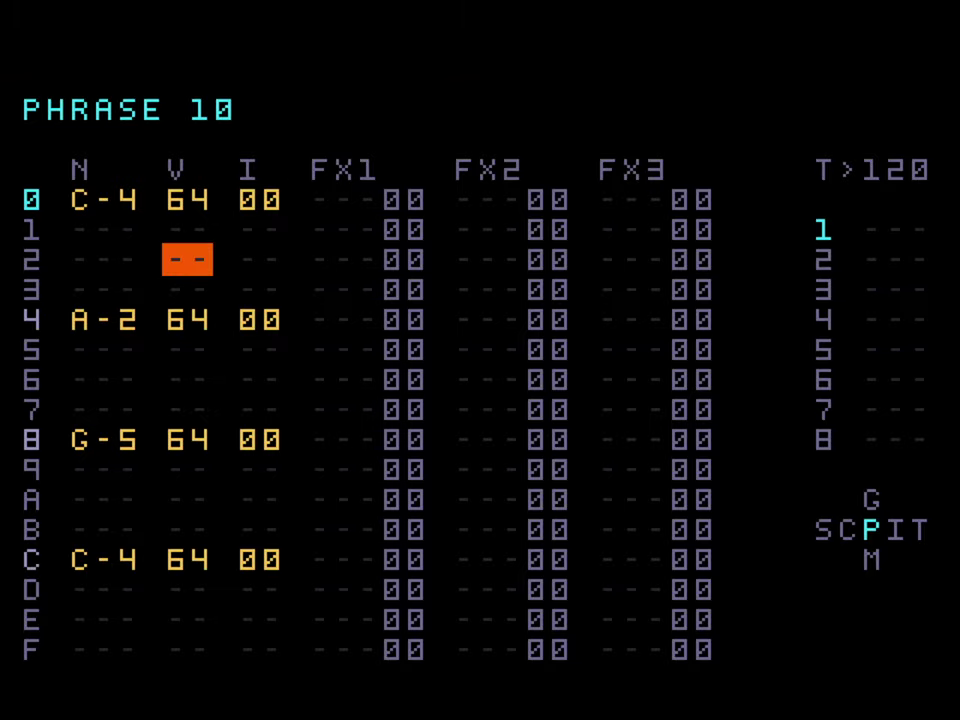
key("shift+Left")
key("shift+Left")
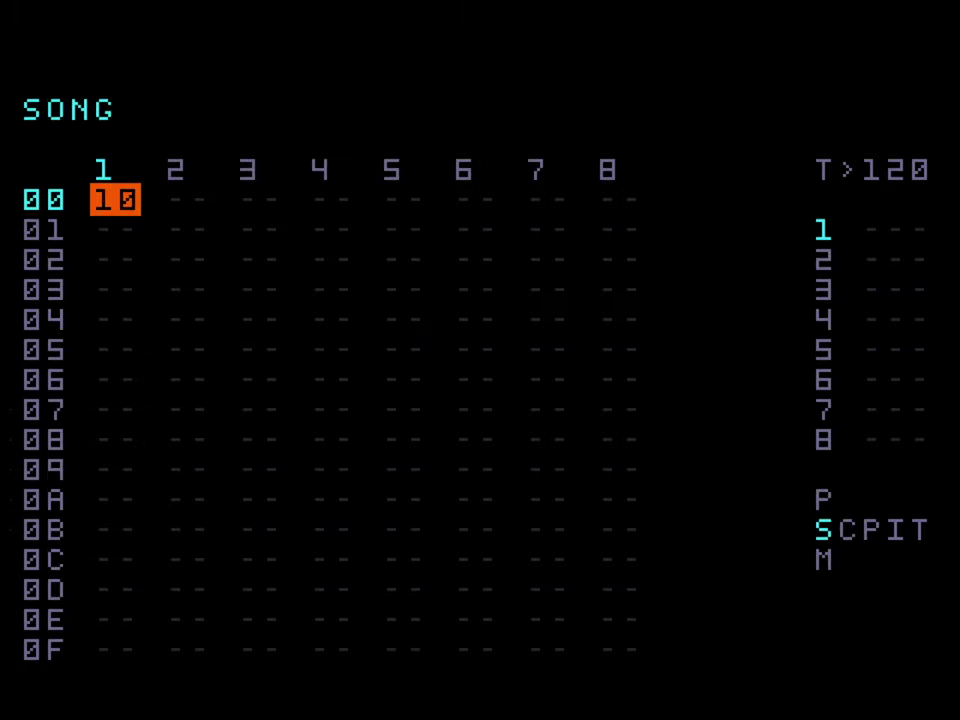
key("shift+Right")
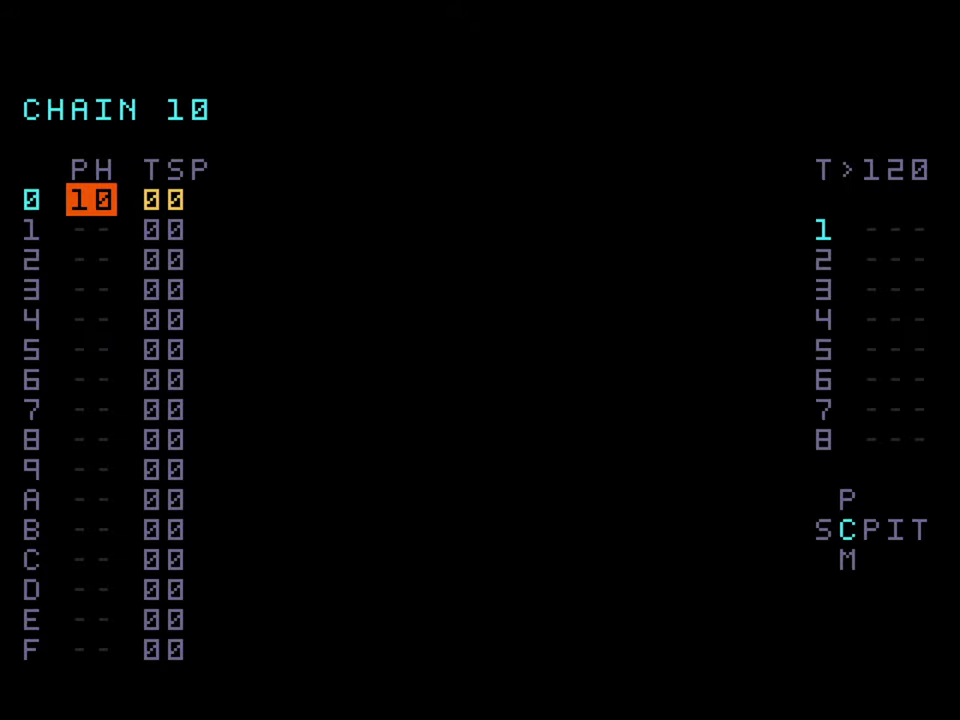
key("shift+Left")
key("space")
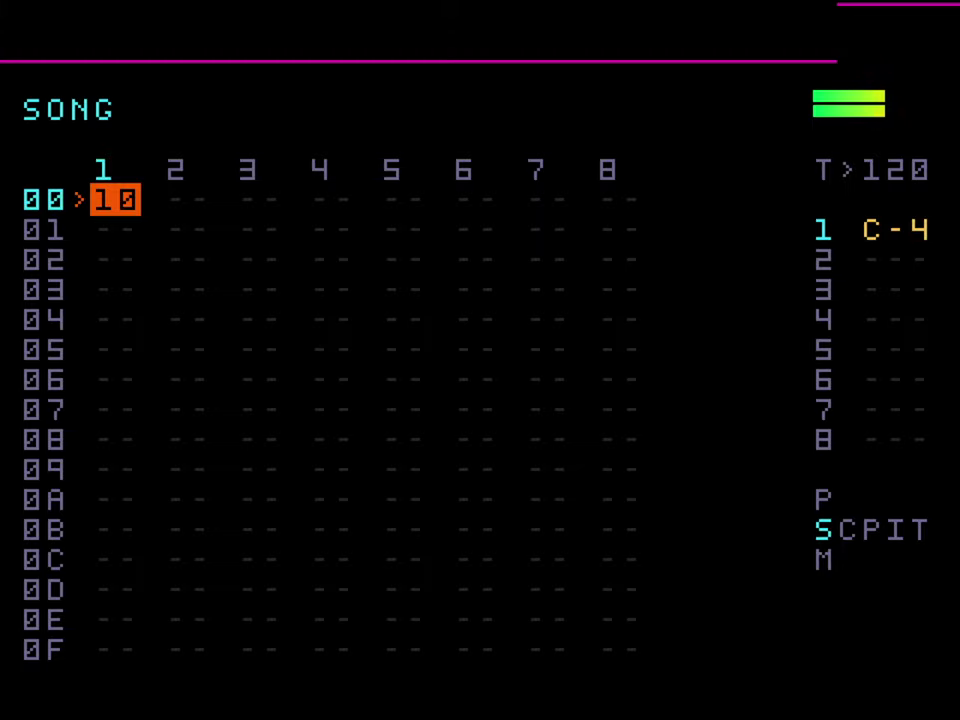
key("space")
- In chain 10, enter phrase 10 on rows 1 through 3
key("shift+Right")
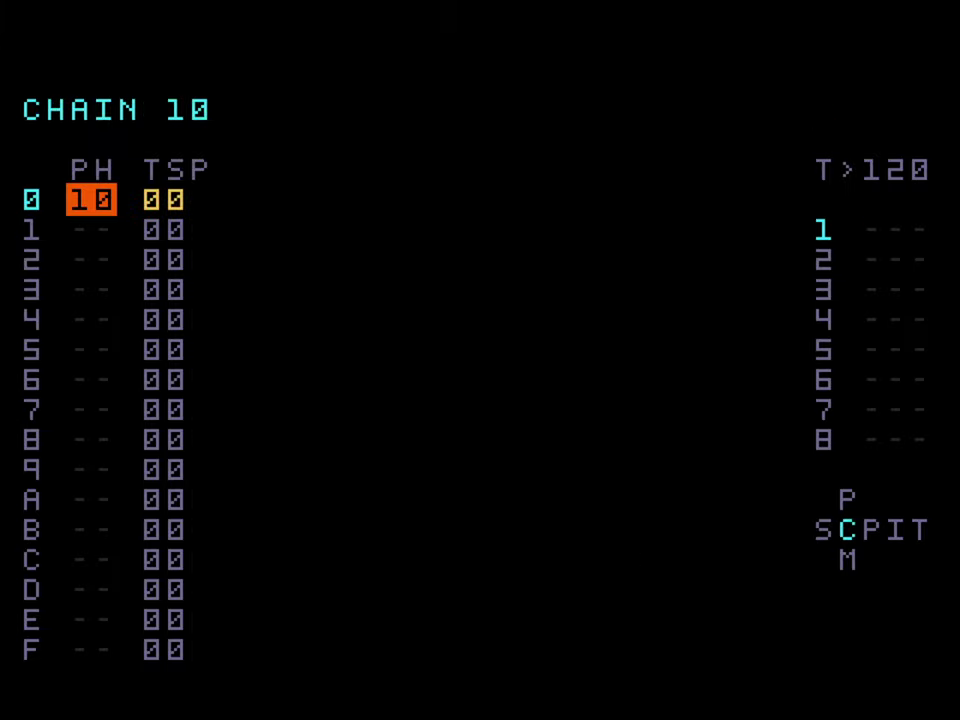
key("Down")
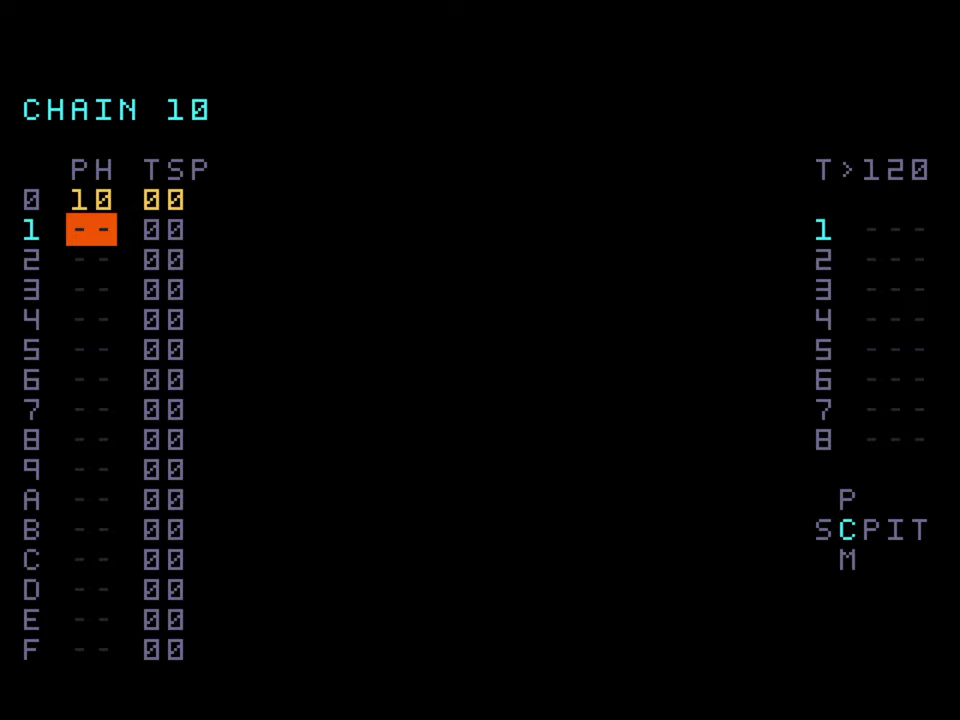
key("x")
key("Down")
key("x")
key("Down")
key("x")
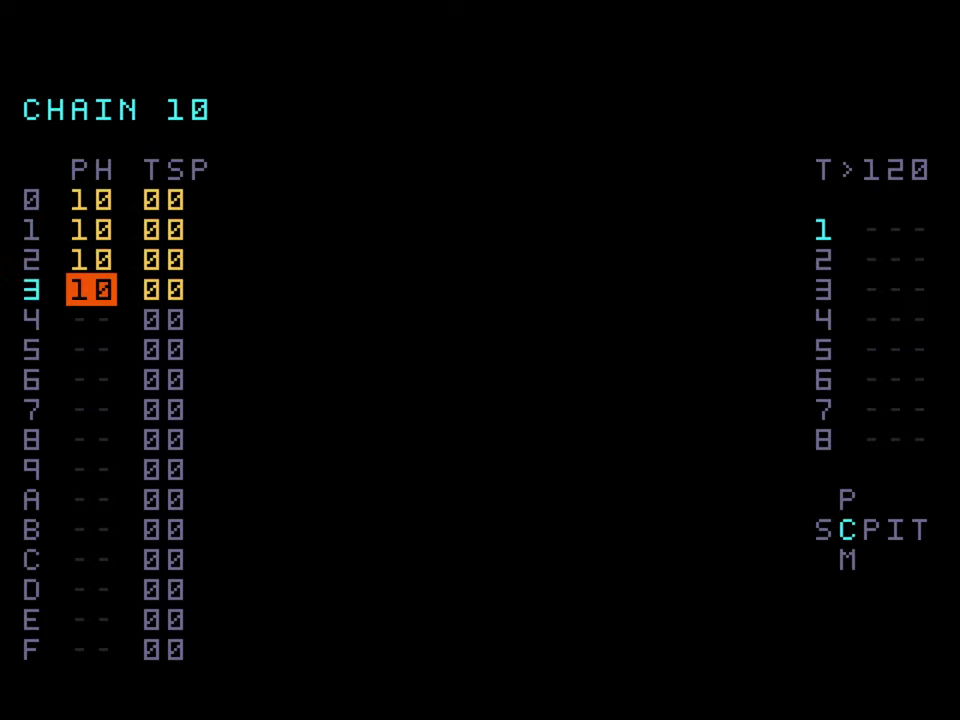
- Play chain 10 from its first row to hear the four repeats
key("Up")
key("Up")
key("Down")
key("Down")
key("Up")
key("Up")
key("Up")
key("Return")
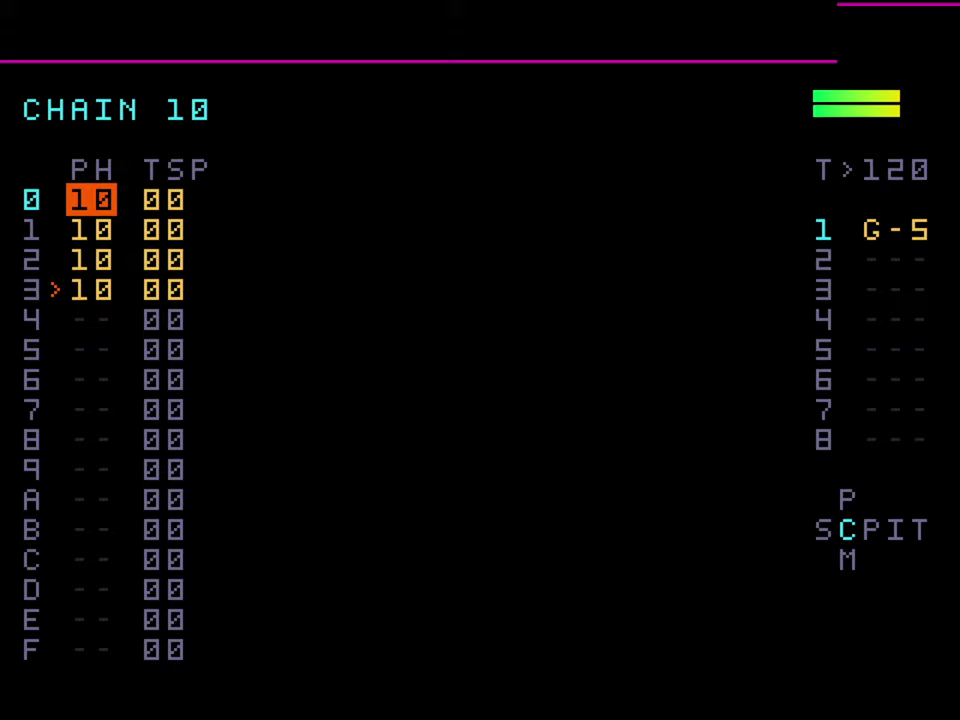
key("Return")
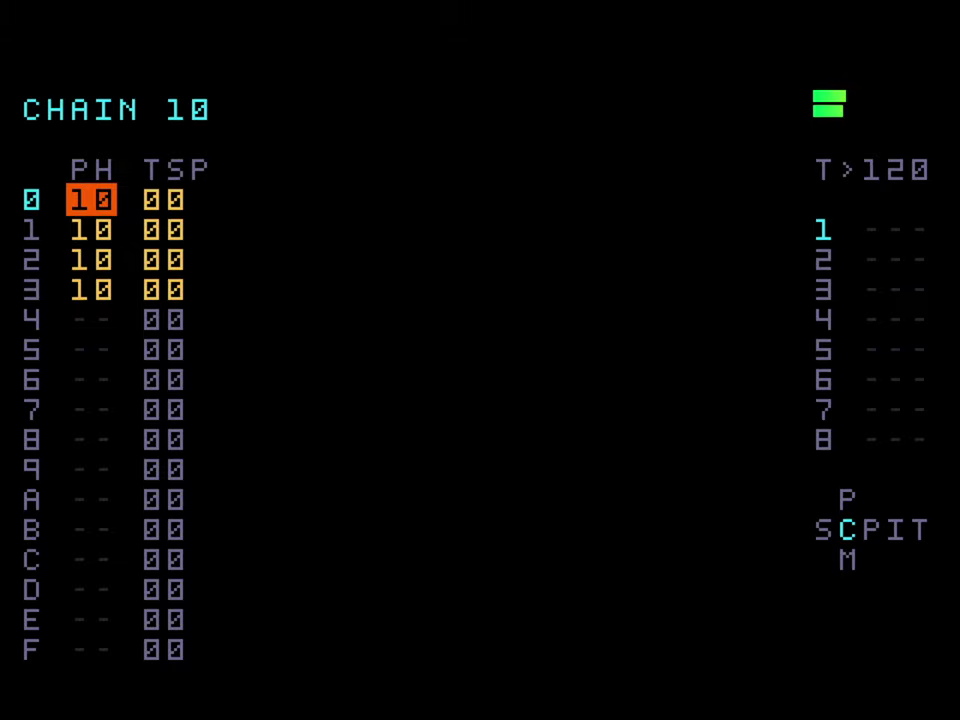
key("Down")
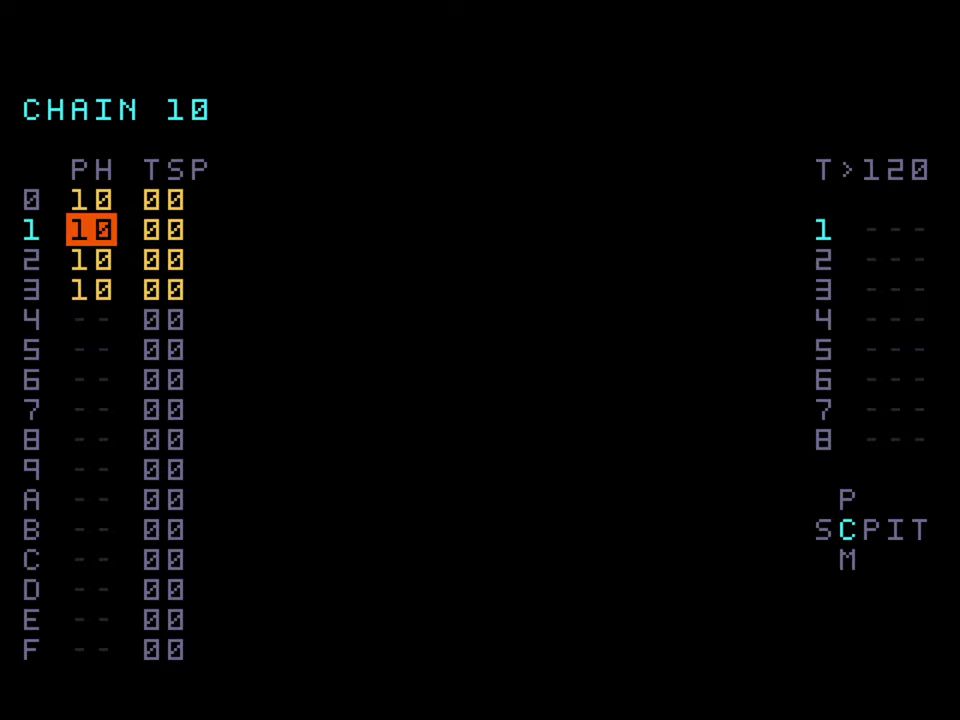
- Transpose chain 10 rows 1 and 3 by 0C (+12 semitones) and play from row 0
key("Right")
key("Up")
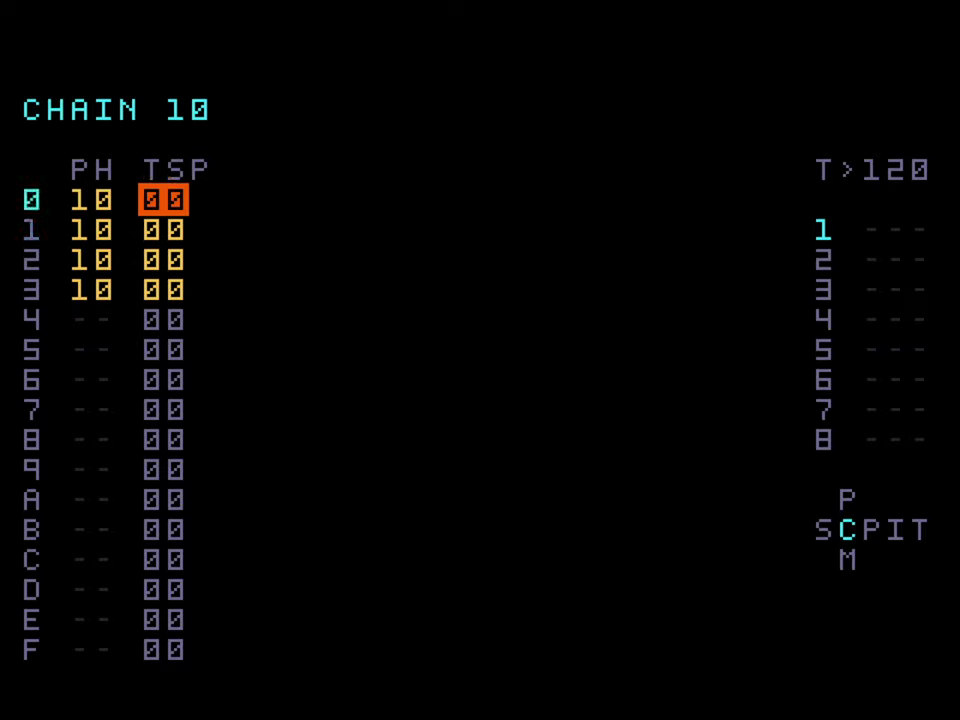
key("Down")
key("x")
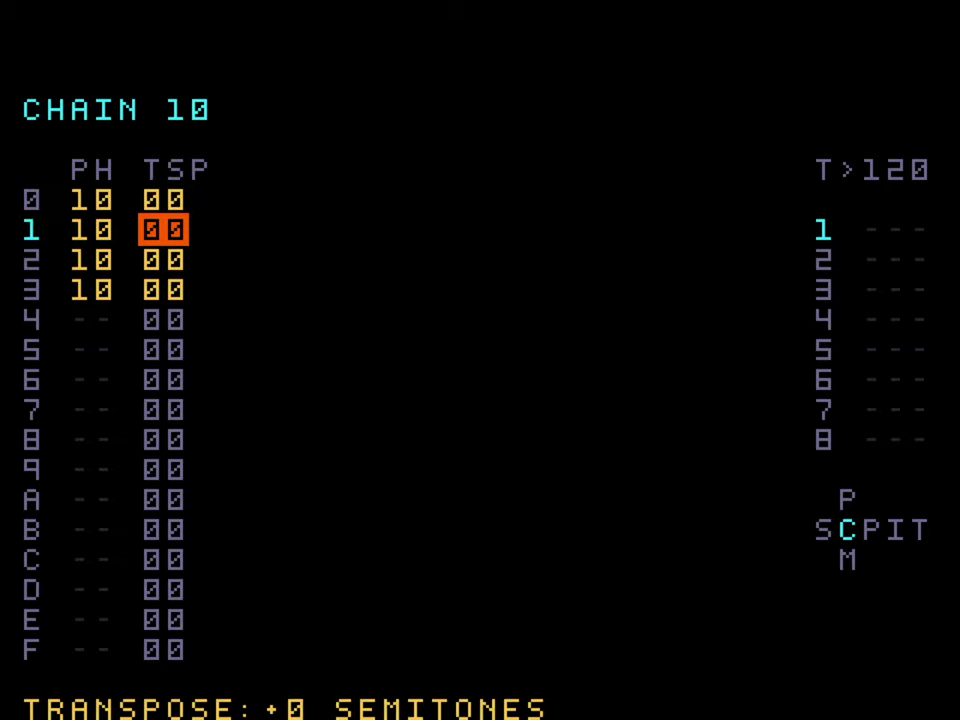
key("Up")
key("Down")
key("Down")
key("x")
key("Up")
key("Up")
key("Up")
key("Up")
key("Left")
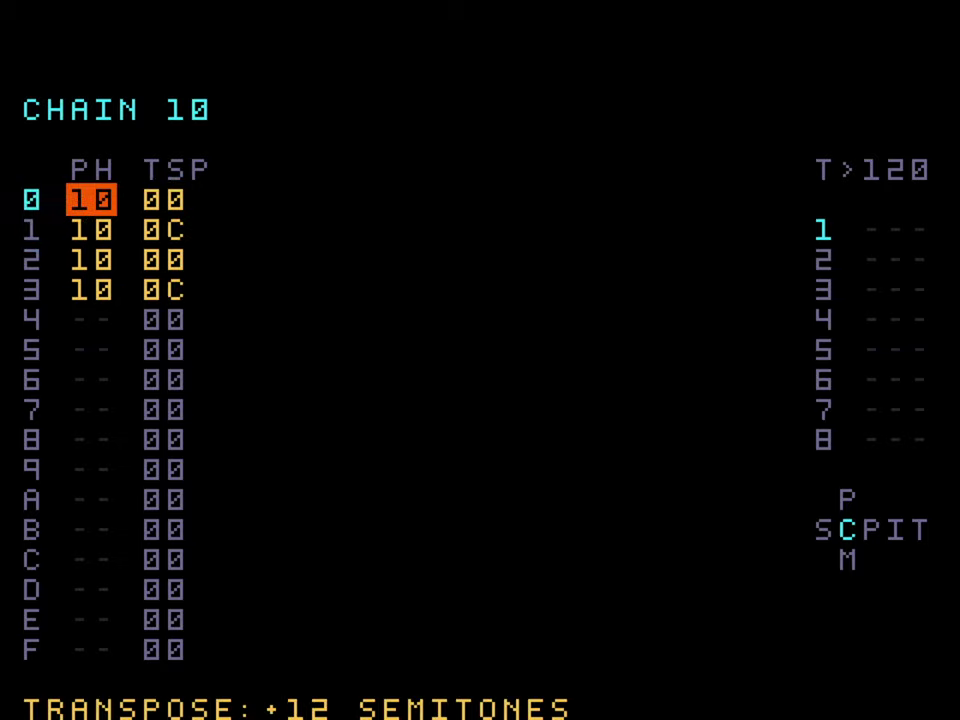
key("Return")
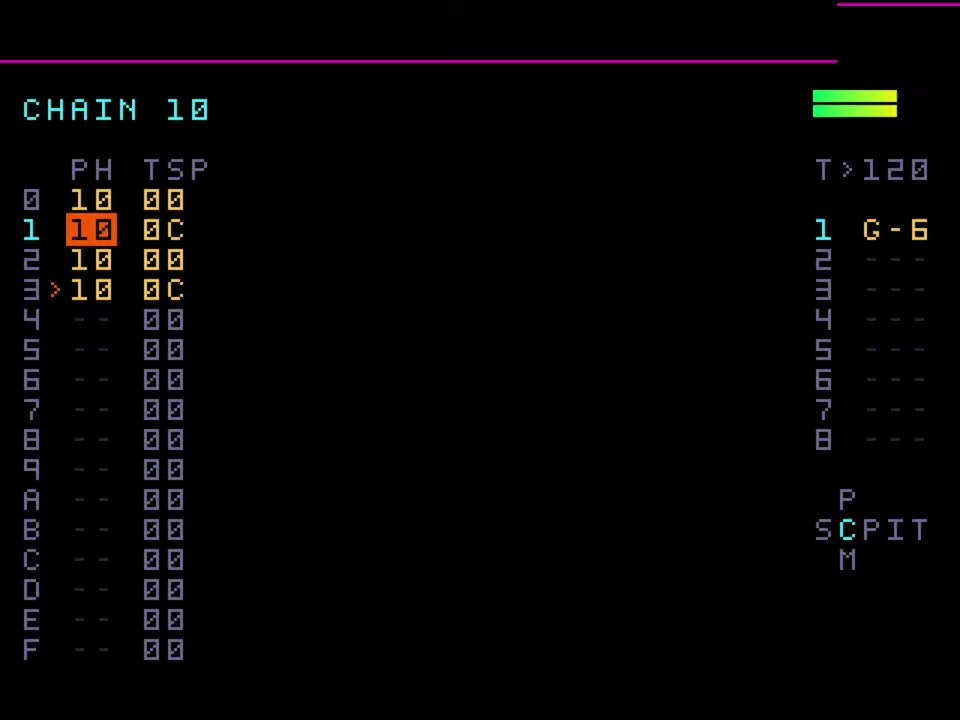
- Stop playback and clone chain row 3's phrase 10 into new phrase 11
key("space")
key("Down")
key("Down")
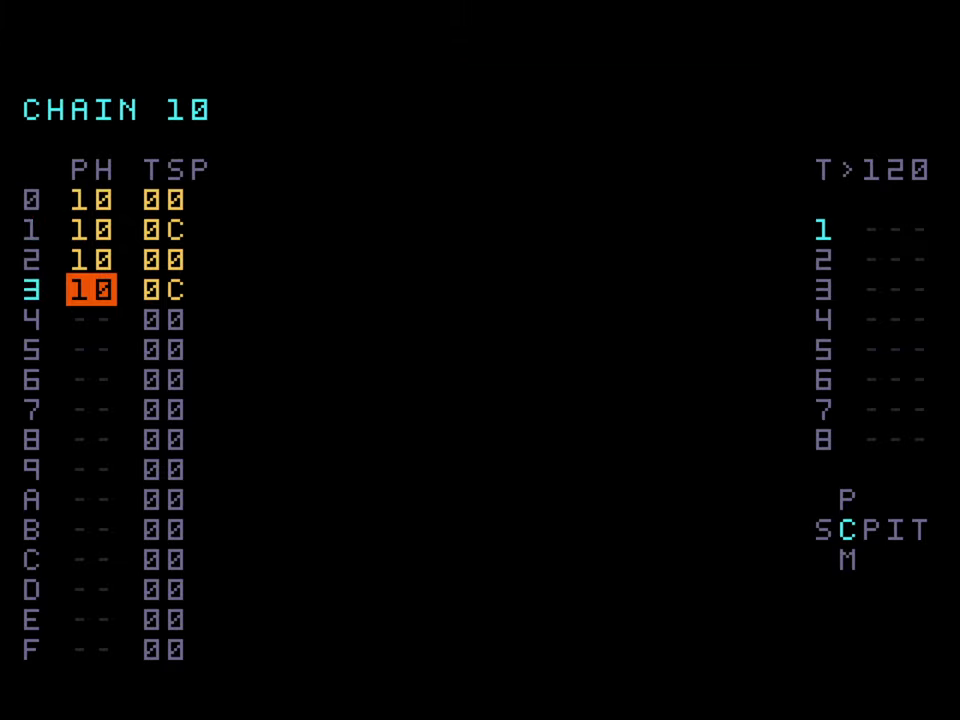
key("shift+s")
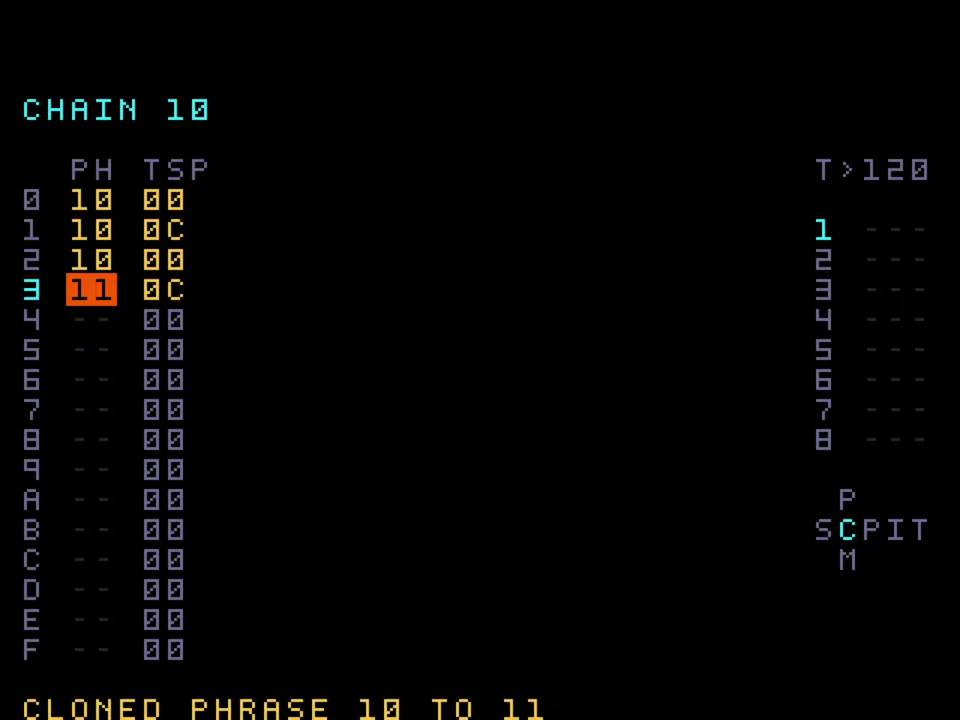
key("shift+Right")
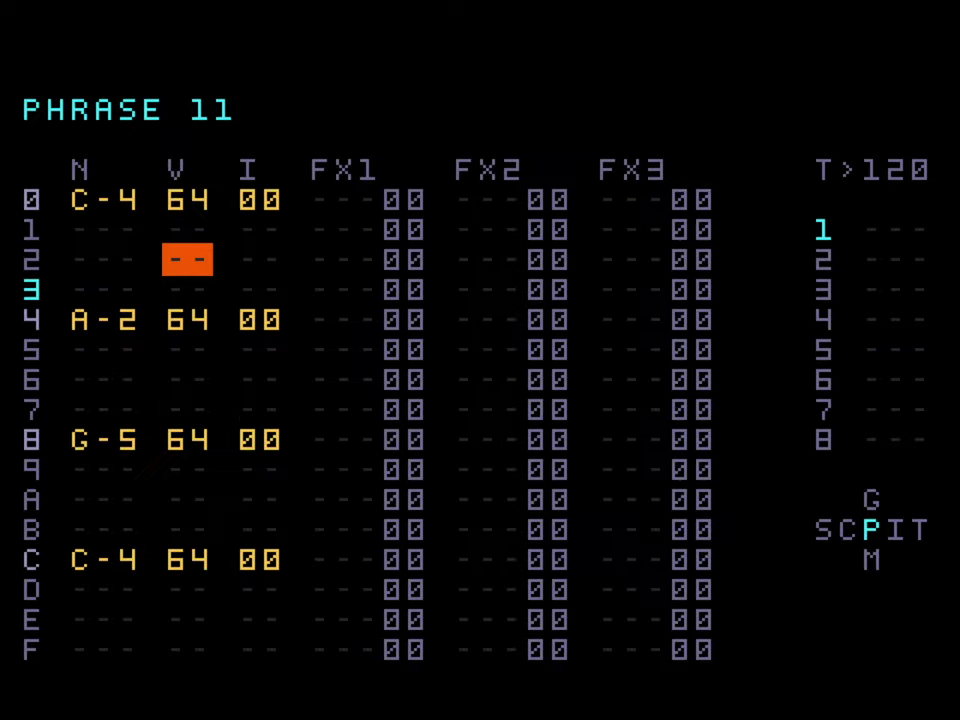
- In phrase 11, set notes C-5 on row 0, C-4 on row 2 and E-4 on row 6
key("Left")
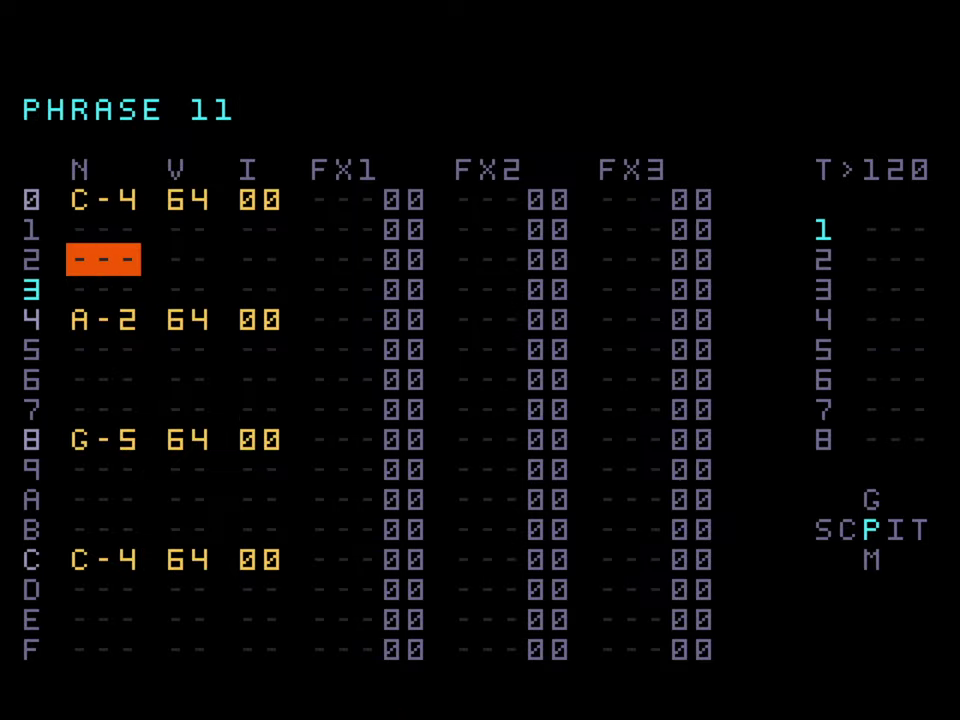
key("Up")
key("Up")
key("x+Up")
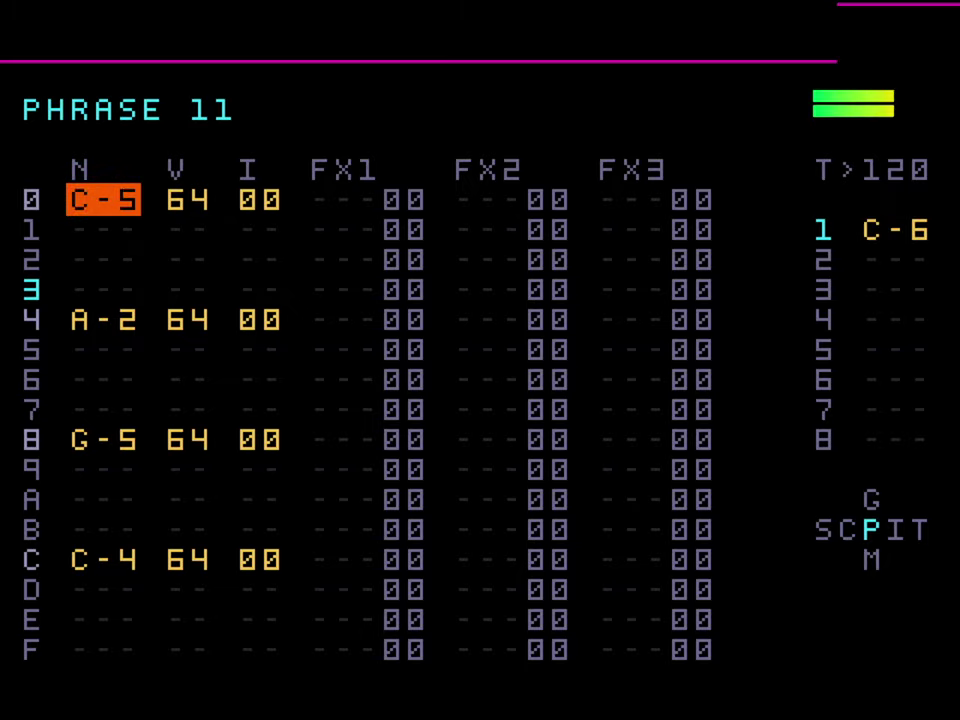
key("Down")
key("Down")
key("x")
key("x+Down")
key("Down")
key("Down")
key("Down")
key("Down")
key("x")
key("x+Right")
key("x+Right")
key("x+Right")
key("x+Right")
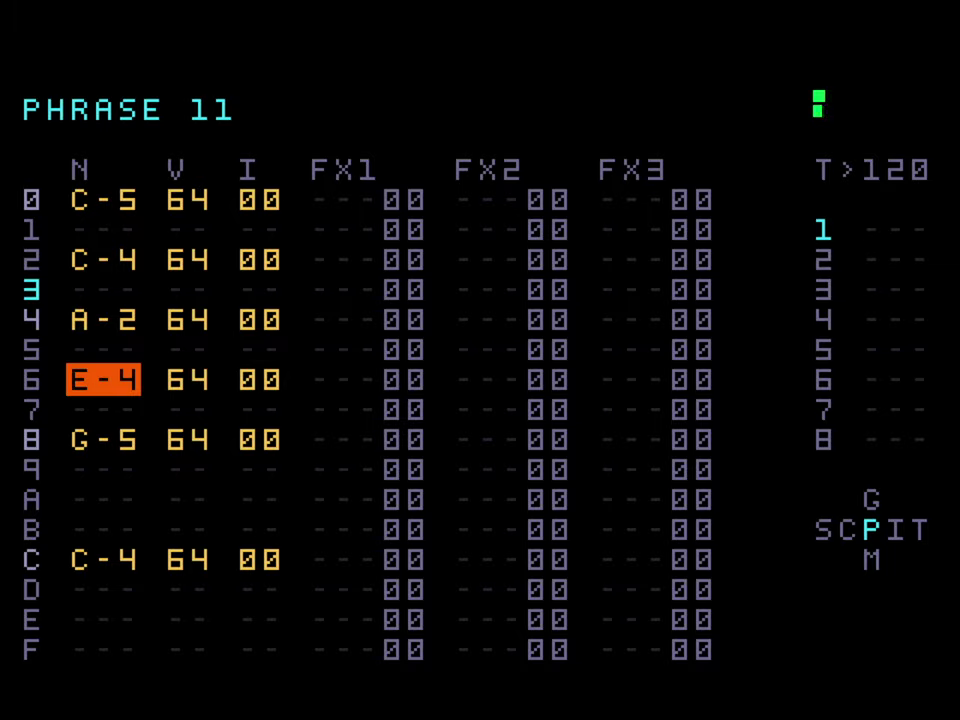
- Back in chain 10, set row 0 to phrase 11 and play the chain
key("shift+Left")
key("Up")
key("Up")
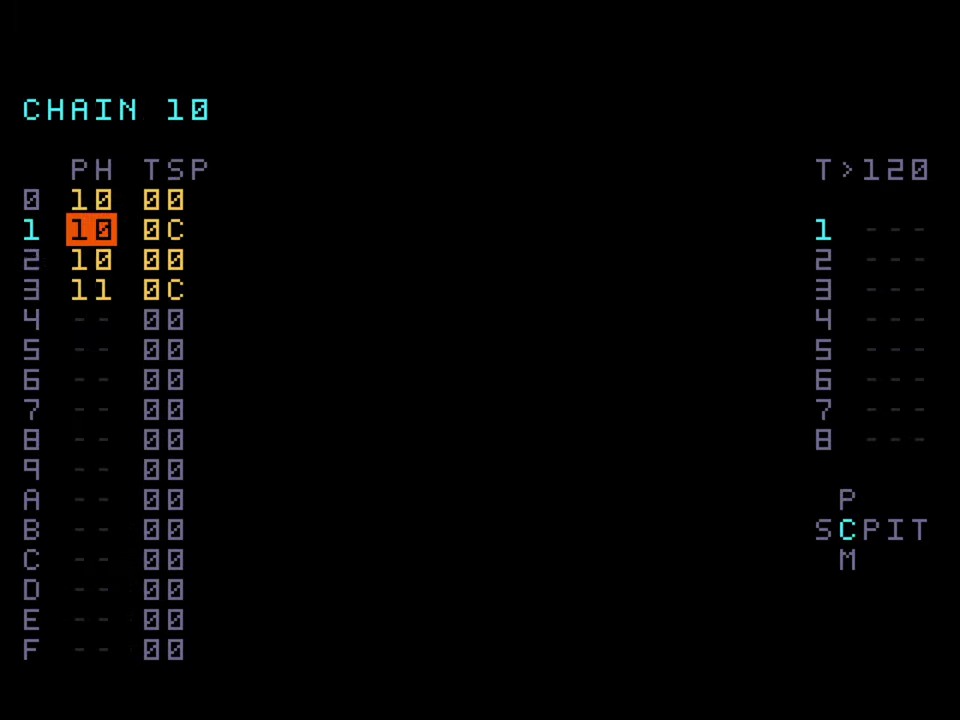
key("Up")
key("x+Right")
key("space")
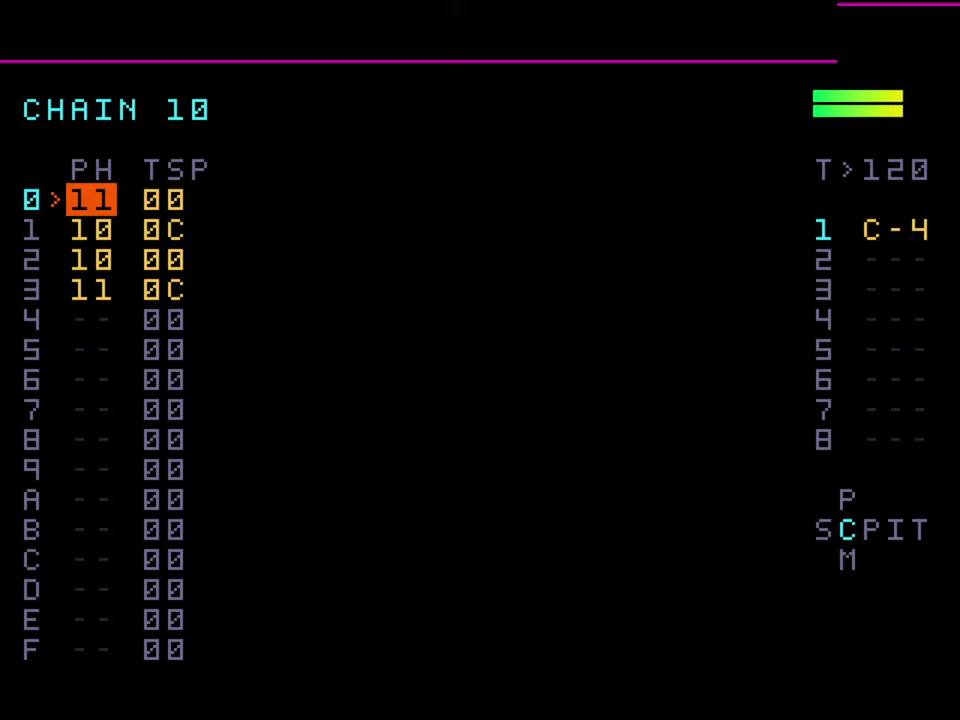
- Stop playback, set chain row 0 back to phrase 10, and clone row 2 into phrase 12
key("Return")
key("x+Left")
key("Down")
key("Down")
key("shift+x")
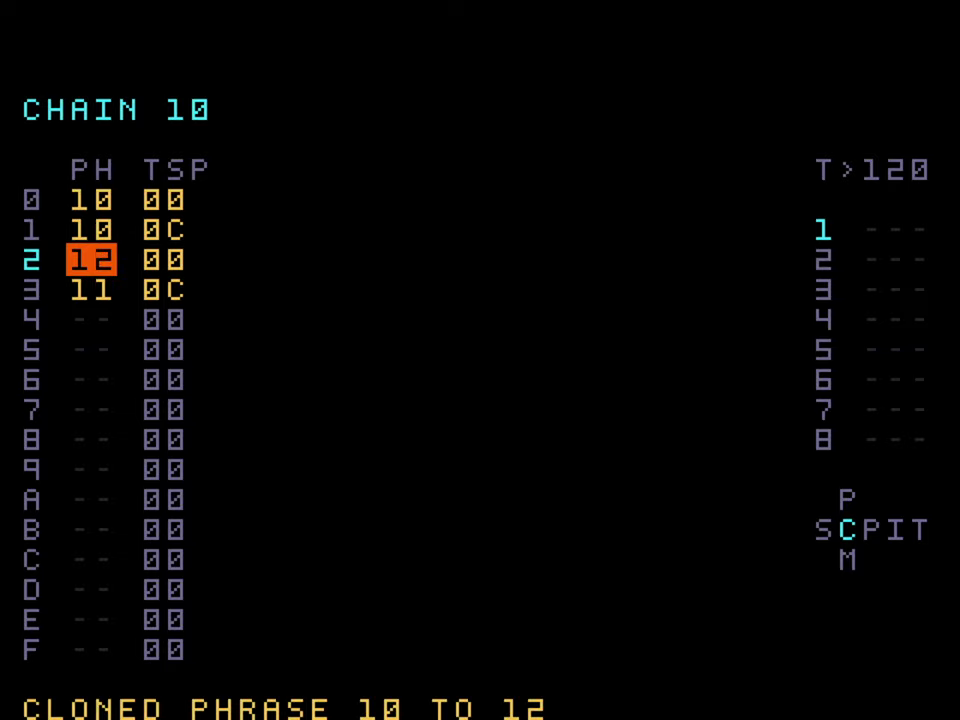
key("shift+Right")
- Add E-5 on row 2 and E-4 on row 3 of phrase 12, then play the chain
key("Up")
key("Up")
key("Up")
key("Up")
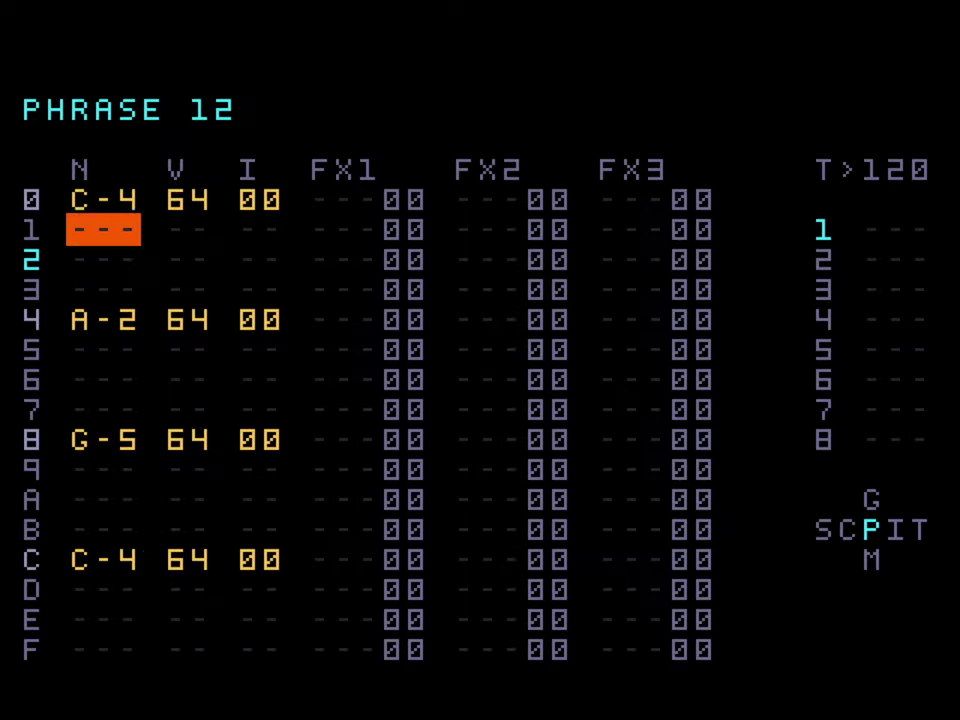
key("x")
key("Down")
key("x")
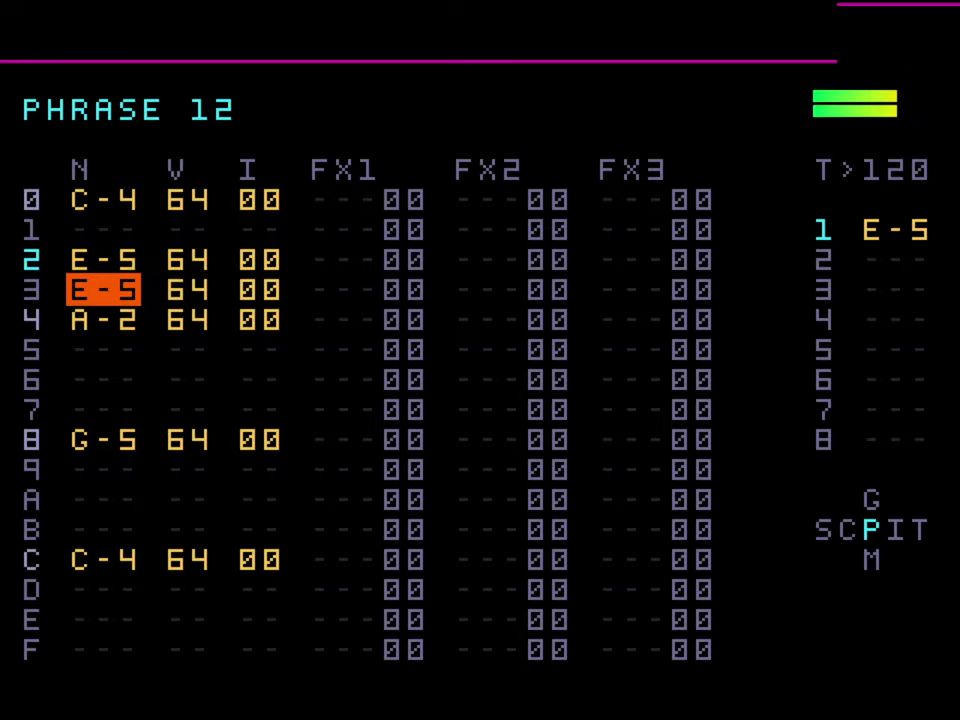
key("x+Down")
key("shift+Left")
key("Up")
key("Up")
key("Return")
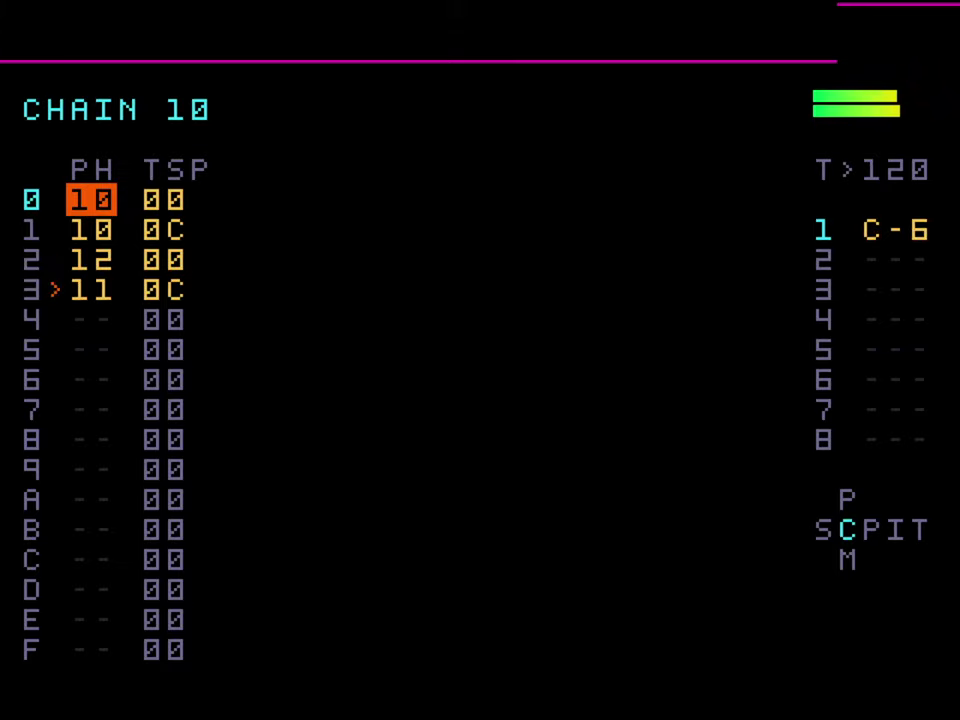
- Change phrase 12's row 4 note from A-2 to C-4, then stop playback
key("Down")
key("Down")
key("shift+Right")
key("Down")
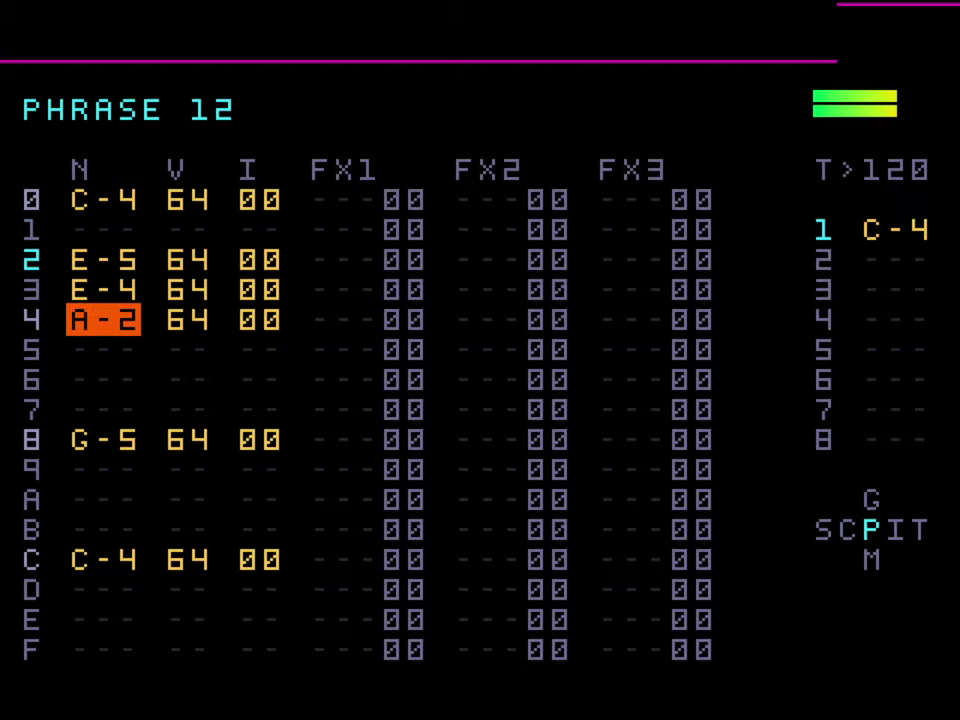
key("s+Up")
key("s+Right")
key("s+Right")
key("s+Right")
key("s+Right")
key("s+Left")
key("space")
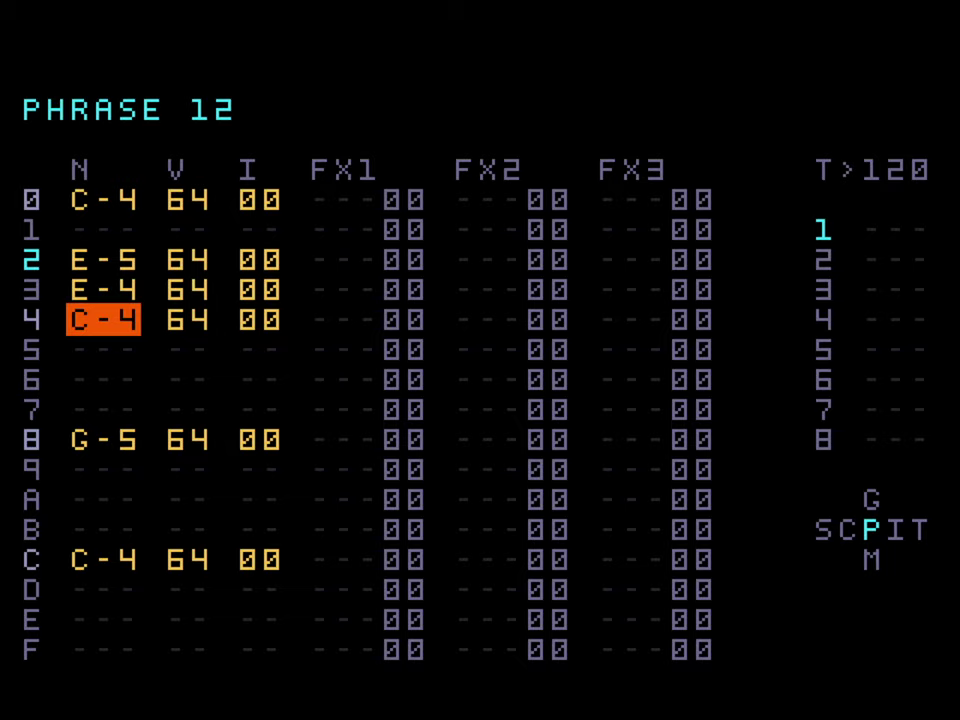
- Clone instrument 00 into a new instrument 01 on phrase 12's row 8
key("Right")
key("Right")
key("Up")
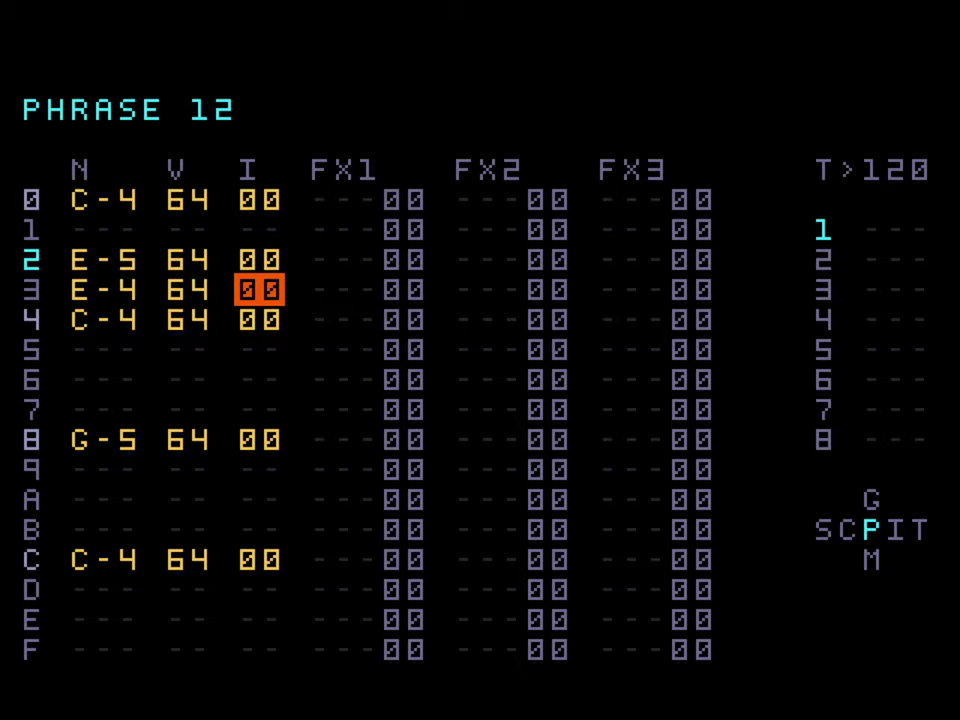
key("Up")
key("Down")
key("Down")
key("Down")
key("Down")
key("Down")
key("Down")
key("shift+ctrl")
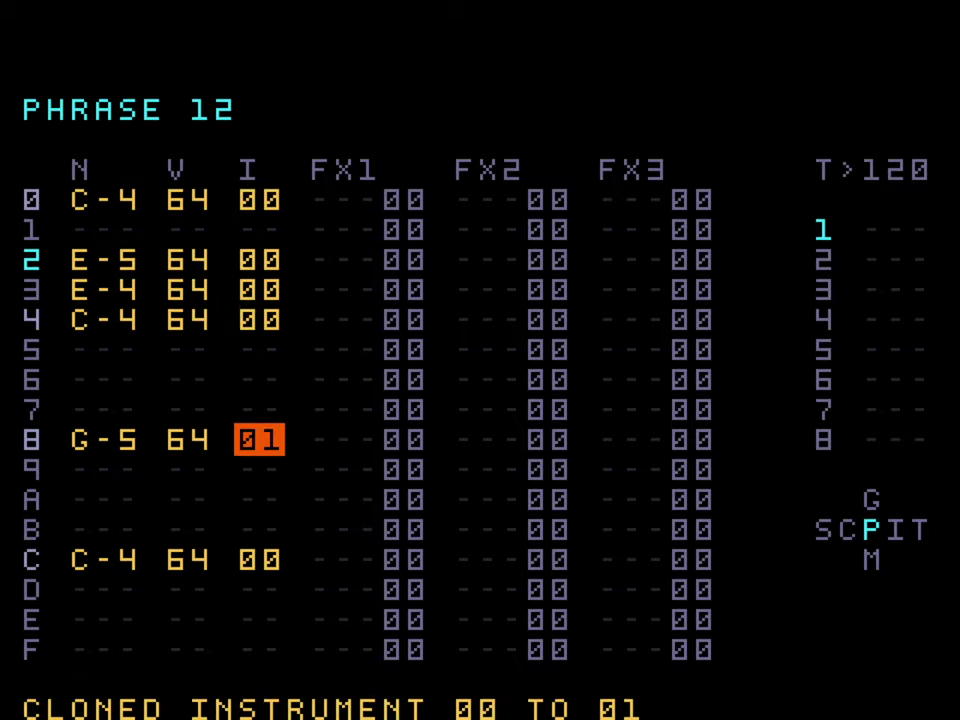
- Set instrument 01 to PULSE 50% shape, MULT 40 and reverb send 84
key("shift+Right")
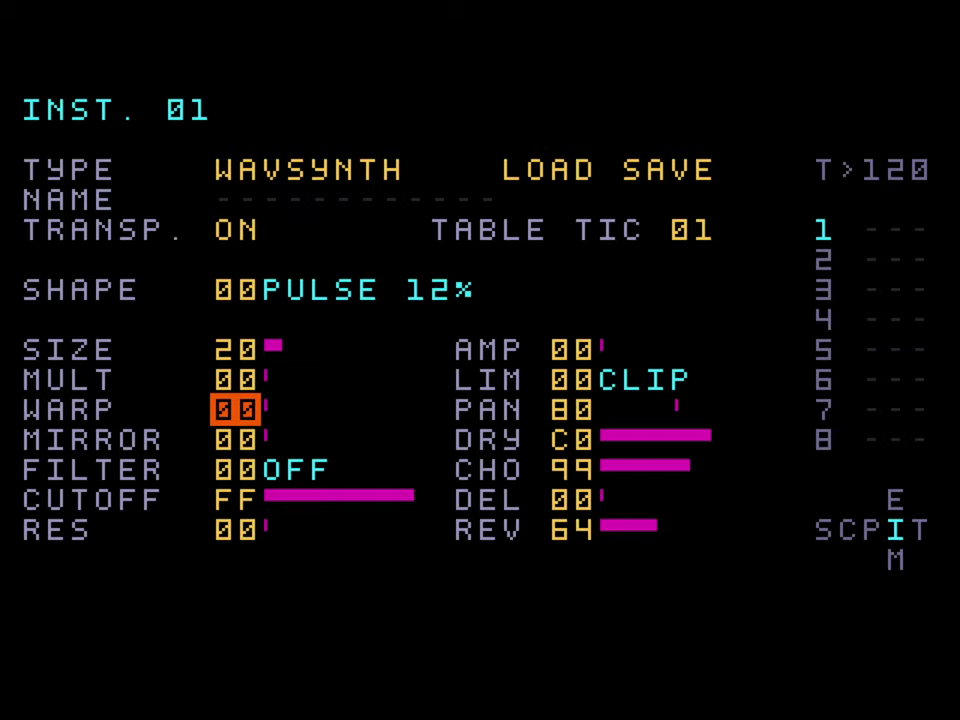
key("Up")
key("Up")
key("Up")
key("Up")
key("Down")
key("ctrl+Right")
key("ctrl+Right")
key("Down")
key("Down")
key("ctrl+Up")
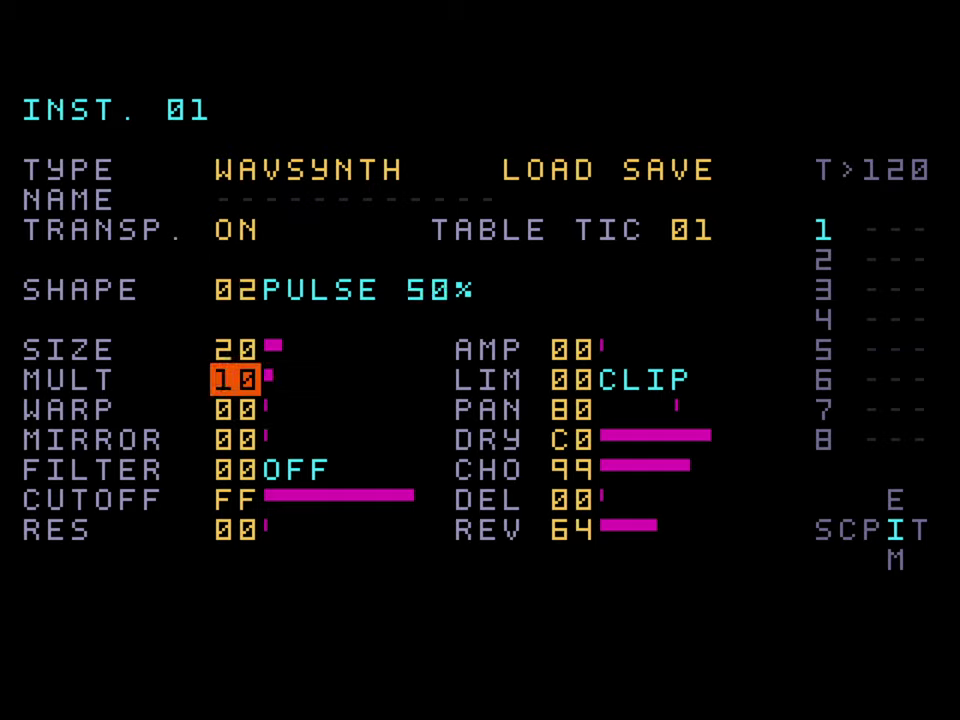
key("ctrl+Up")
key("ctrl+Up")
key("ctrl+Up")
key("Down")
key("Down")
key("Right")
key("Down")
key("Down")
key("Down")
key("ctrl+Up")
key("ctrl+Up")
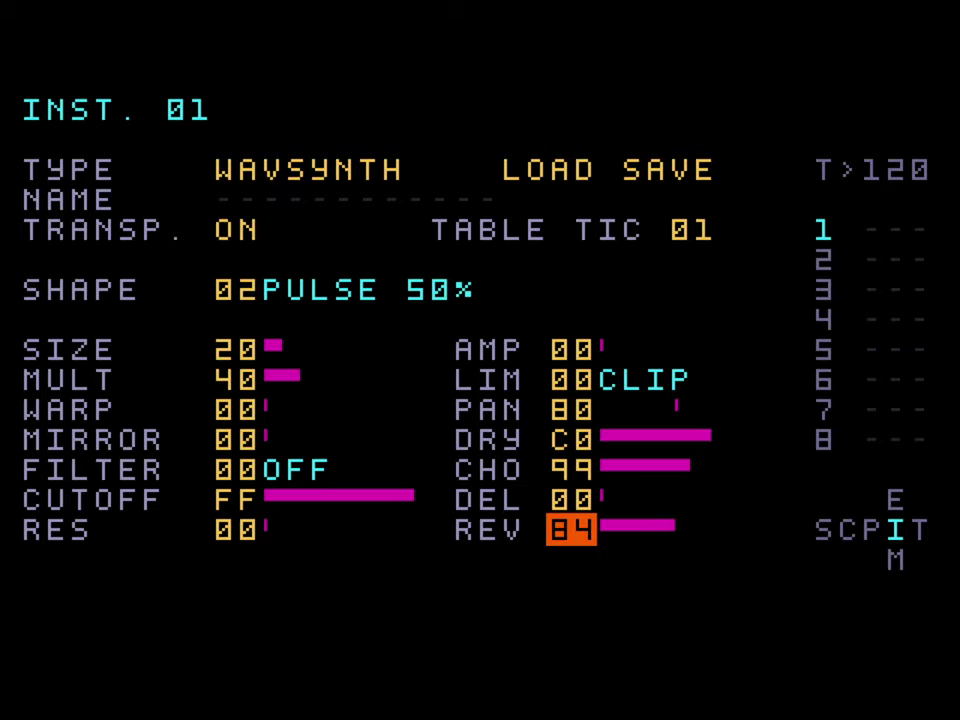
- Back in phrase 12, assign instrument 01 to row 3's E-4 note
key("shift+Left")
key("Up")
key("Up")
key("Up")
key("Up")
key("Up")
key("ctrl+Right")
key("Up")
key("Up")
key("Up")
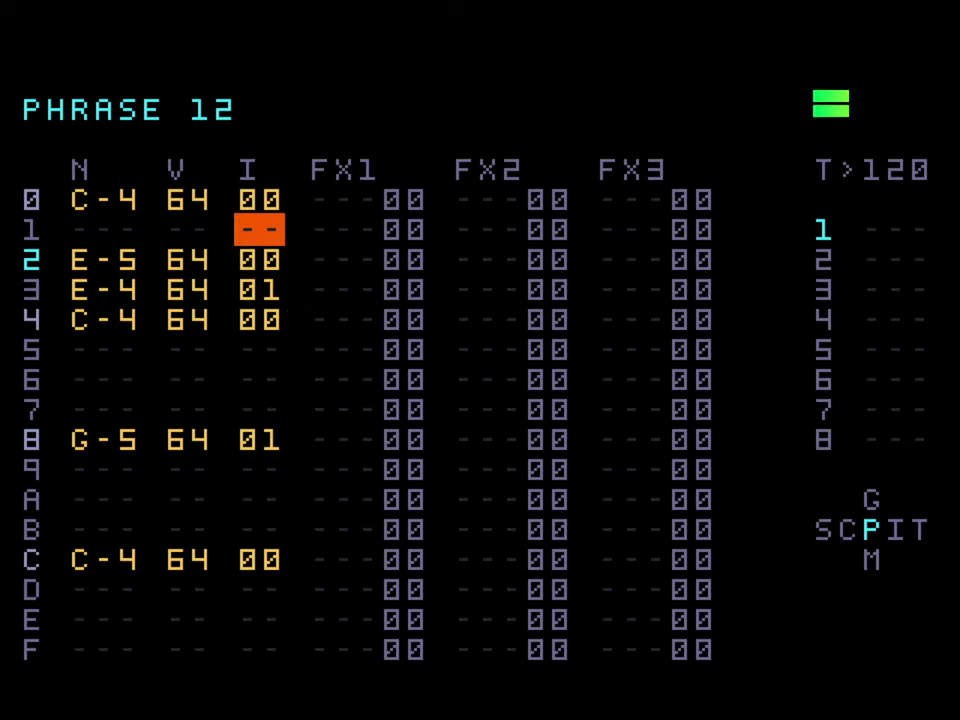
- Review phrase 12's instrument assignments and play the phrase to audition it
key("Down")
key("Down")
key("Down")
key("Down")
key("Down")
key("Down")
key("Down")
key("Down")
key("Down")
key("Down")
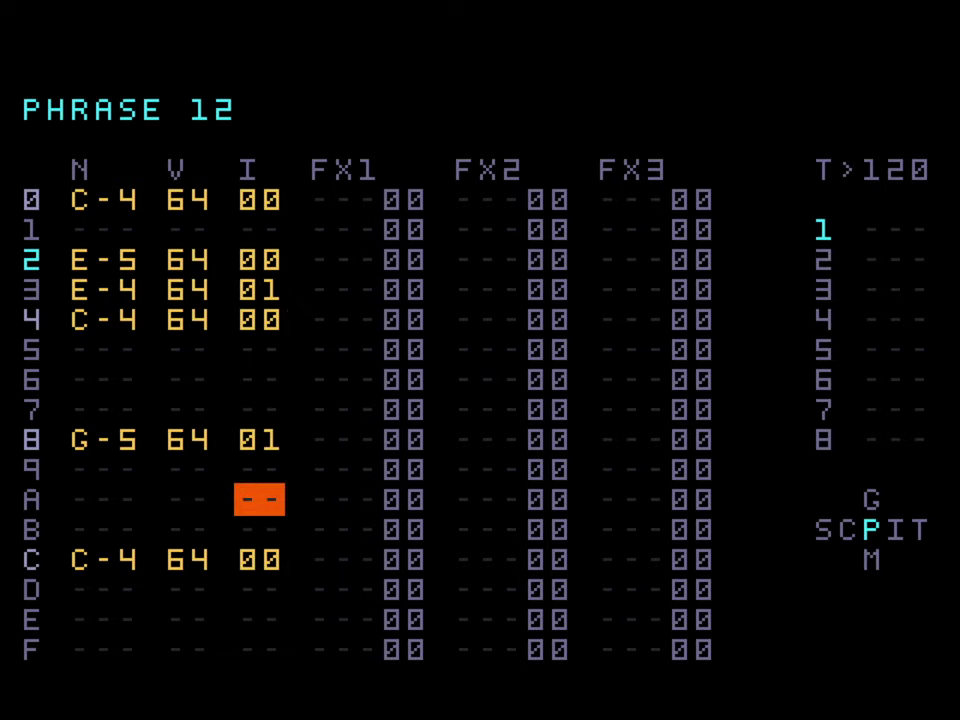
key("Up")
key("Up")
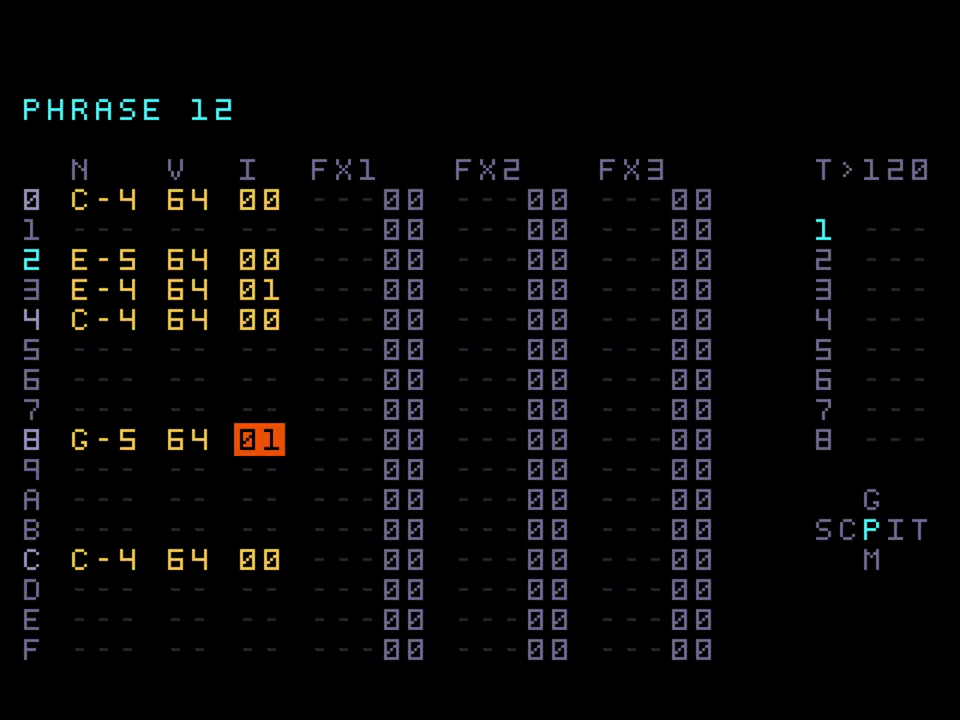
key("Up")
key("Up")
key("Up")
key("Up")
key("Up")
key("Down")
key("Down")
key("Down")
key("Down")
key("Down")
key("Down")
key("Up")
key("space")
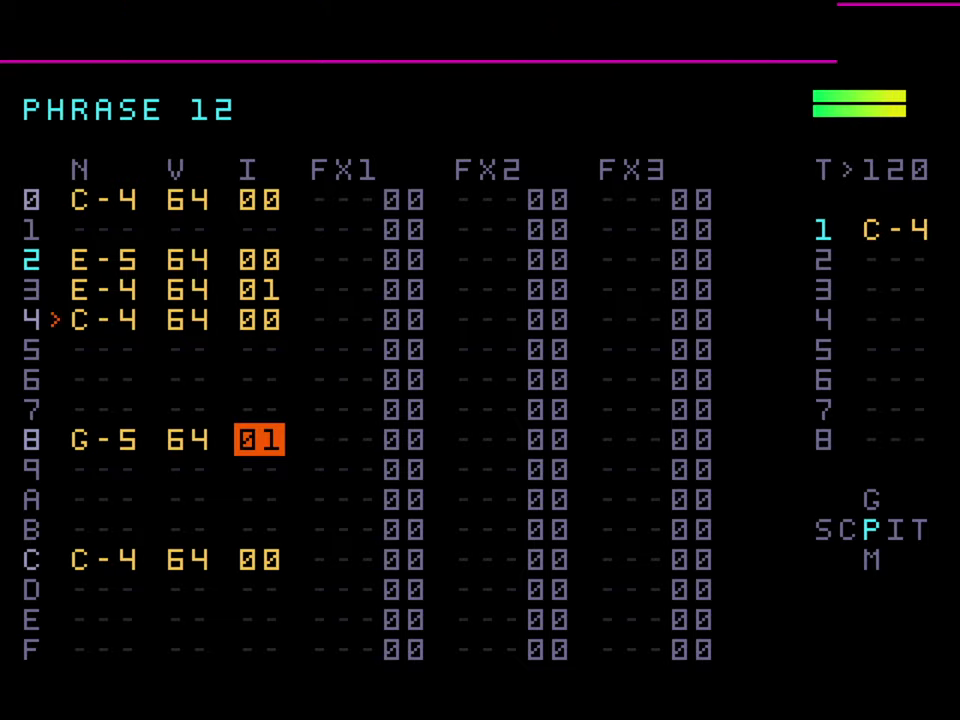
- In phrase 11, set rows 6 and 2 (C-4) to instrument 01
key("shift+Left")
key("Down")
key("shift+Right")
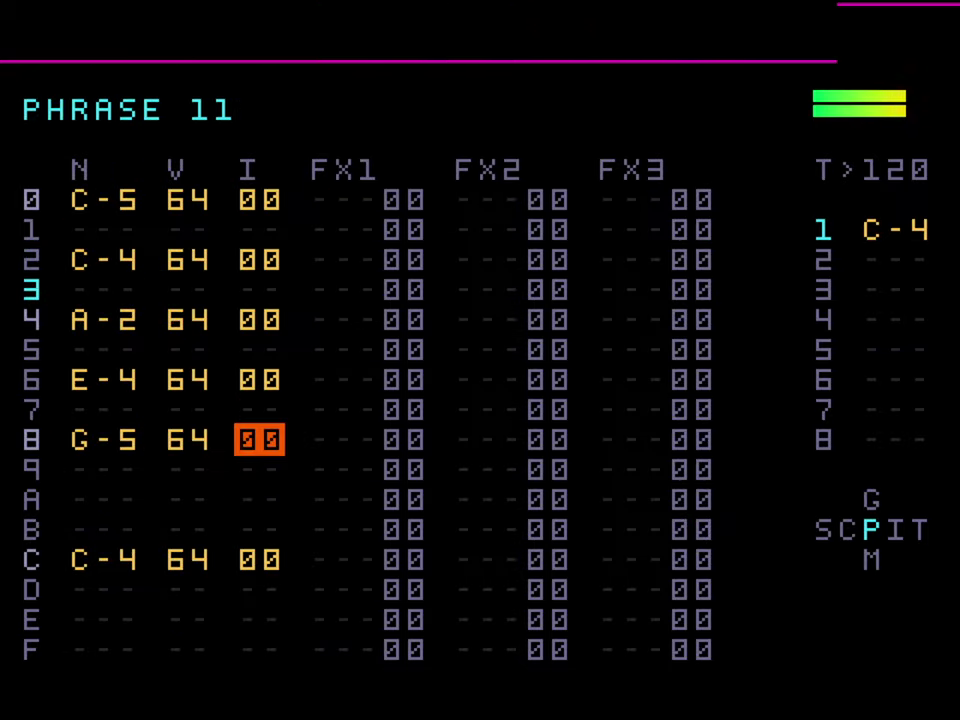
key("Up")
key("Up")
key("x+Up")
key("x+Down")
key("x+Right")
key("Up")
- Assign instrument 01 to phrase 10's G-5 note and stop the chain playback
key("Up")
key("Up")
key("Up")
key("x+Right")
key("Down")
key("Down")
key("Down")
key("Down")
key("Down")
key("Down")
key("shift+Left")
key("Up")
key("Up")
key("Up")
key("shift+Right")
key("x+Right")
key("shift+Left")
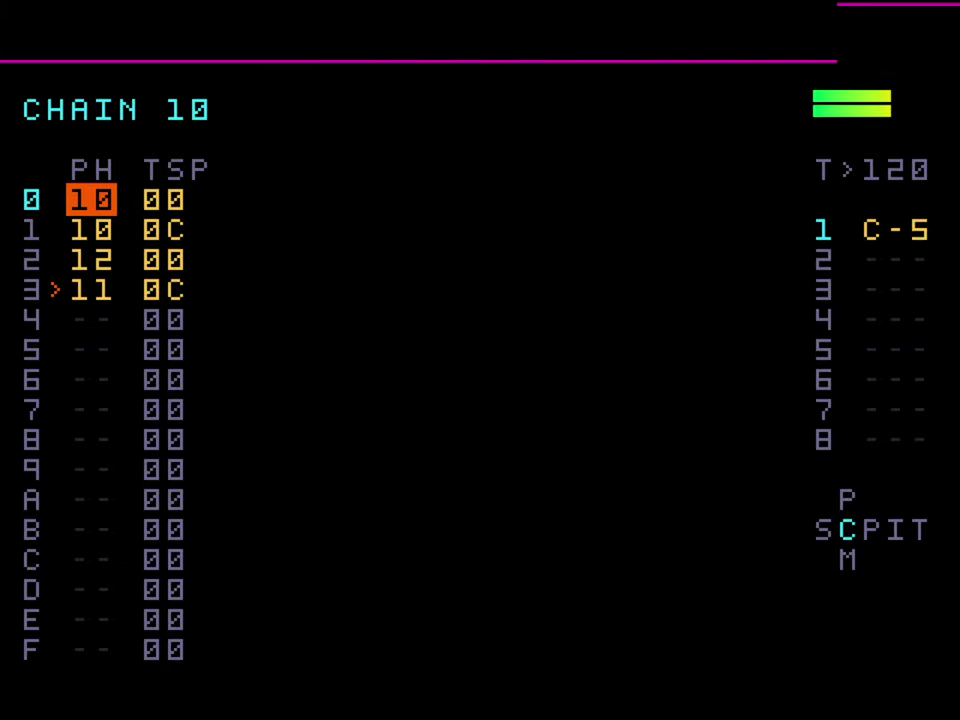
key("Return")
key("shift+Right")
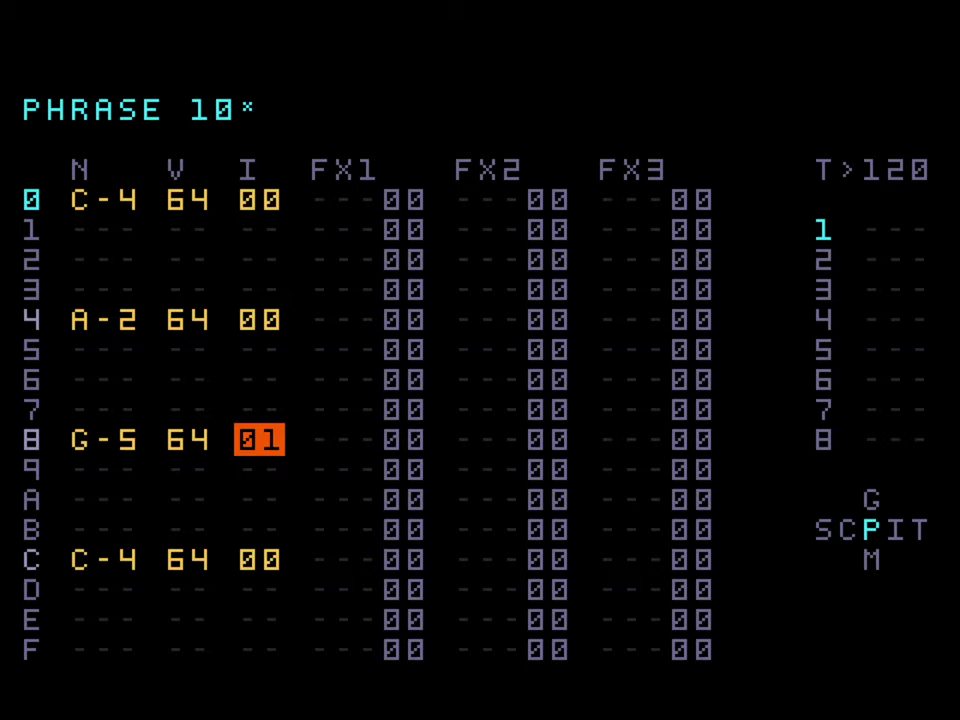
- Add a reverb send (SRV) effect to row 4's A-2 note in phrase 10
key("Up")
key("Up")
key("Up")
key("Up")
key("Up")
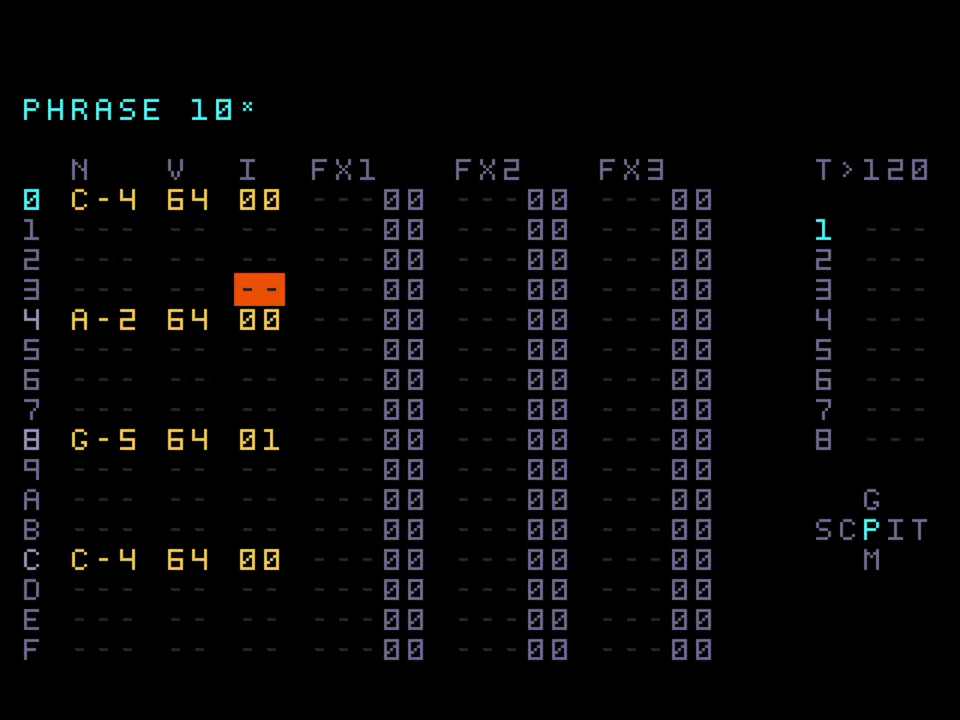
key("Down")
key("Down")
key("Down")
key("Down")
key("Down")
key("Down")
key("Right")
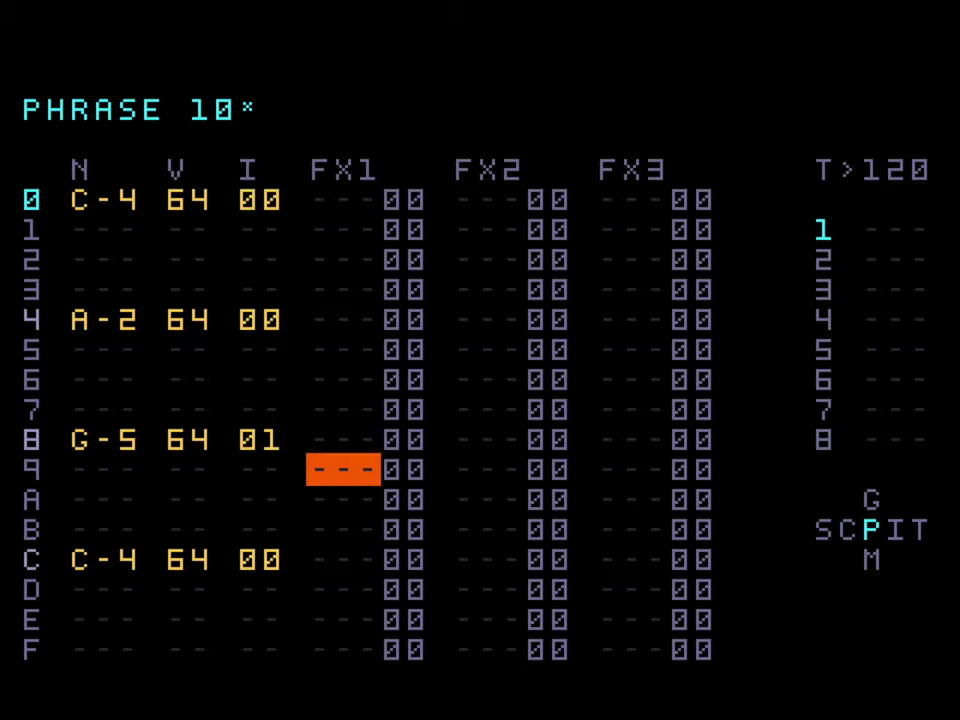
key("Up")
key("Up")
key("Up")
key("Up")
key("Up")
key("Up")
key("Right")
key("Right")
key("Right")
key("Right")
key("Left")
key("Left")
key("Left")
key("Left")
key("Left")
key("Down")
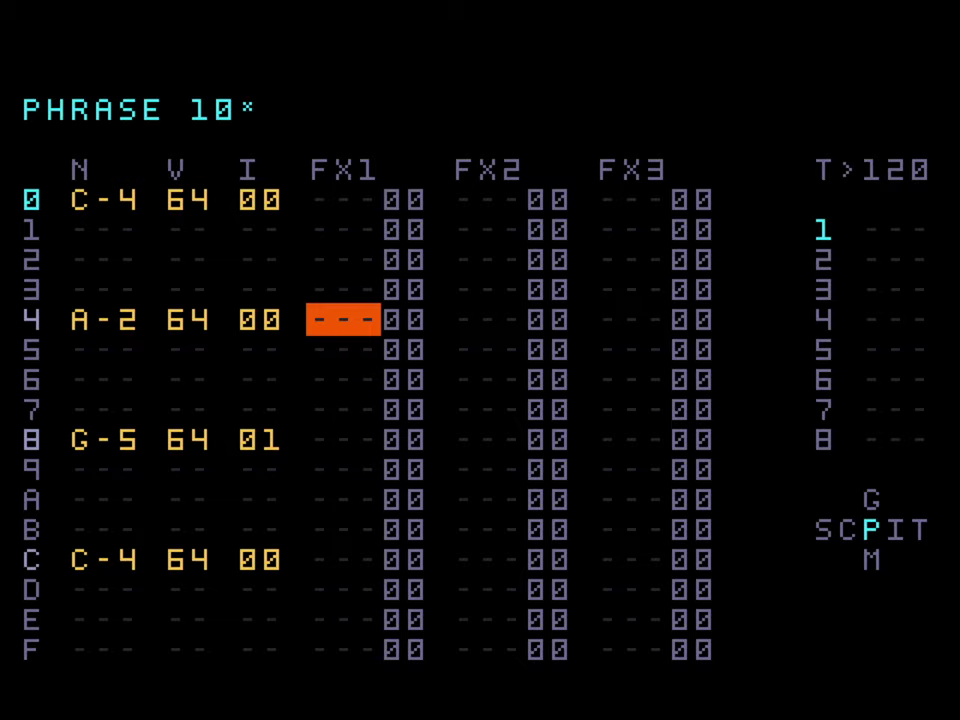
key("ctrl")
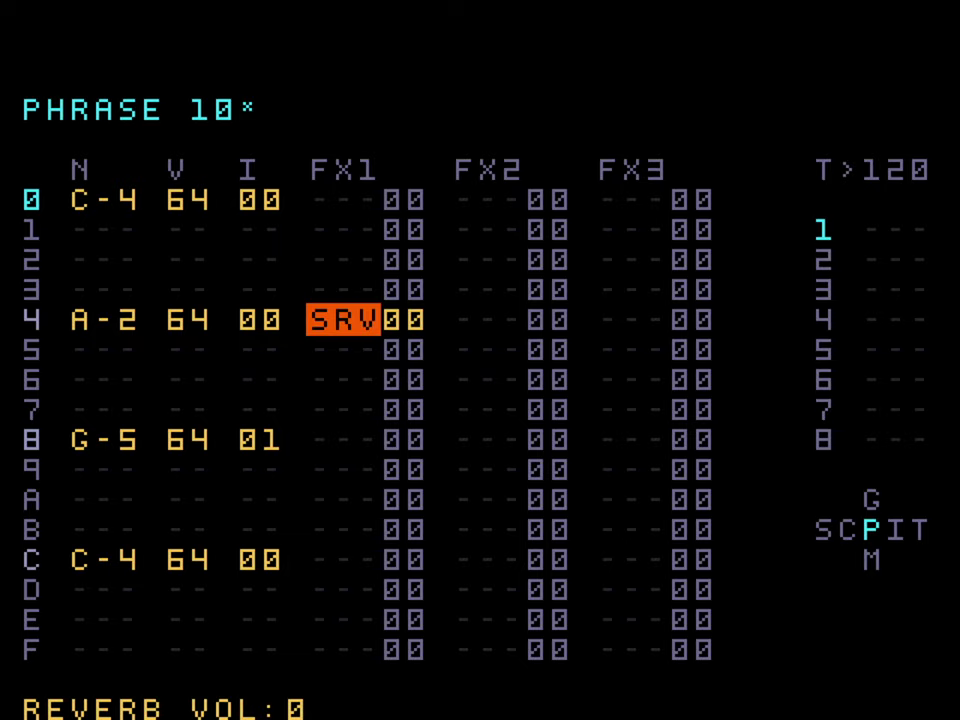
- Raise row 4's reverb send to 99 and play the phrase to hear it
key("Right")
key("Left")
key("Left")
key("Left")
key("Right")
key("Right")
key("Right")
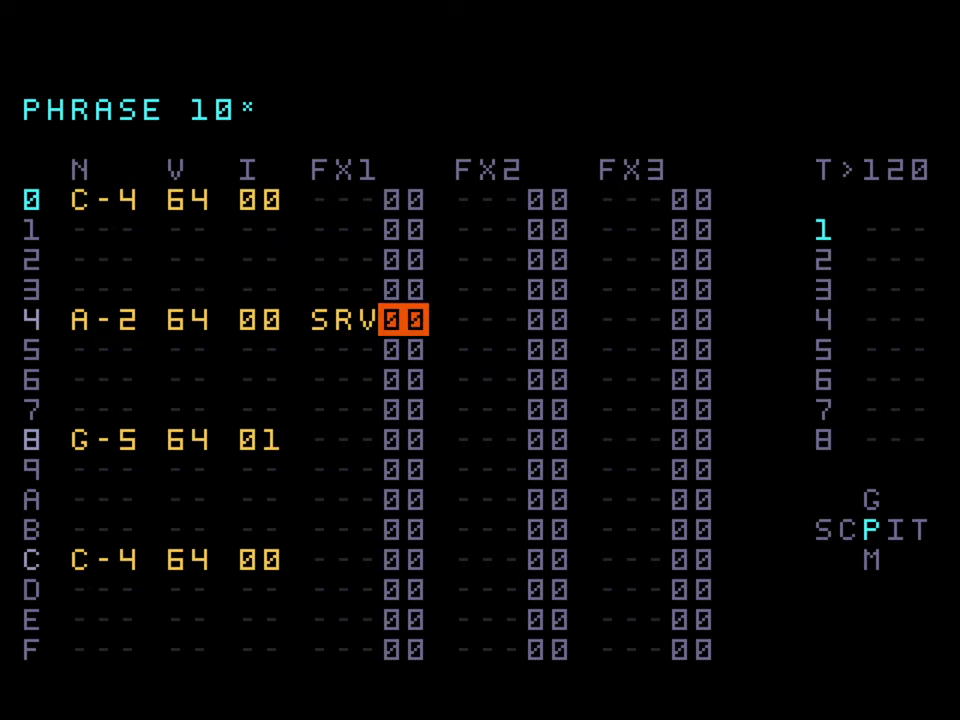
key("ctrl+Up")
key("ctrl+Up")
key("ctrl+Up")
key("ctrl+Up")
key("ctrl+Up")
key("ctrl+Up")
key("ctrl+Up")
key("ctrl+Up")
key("ctrl+Up")
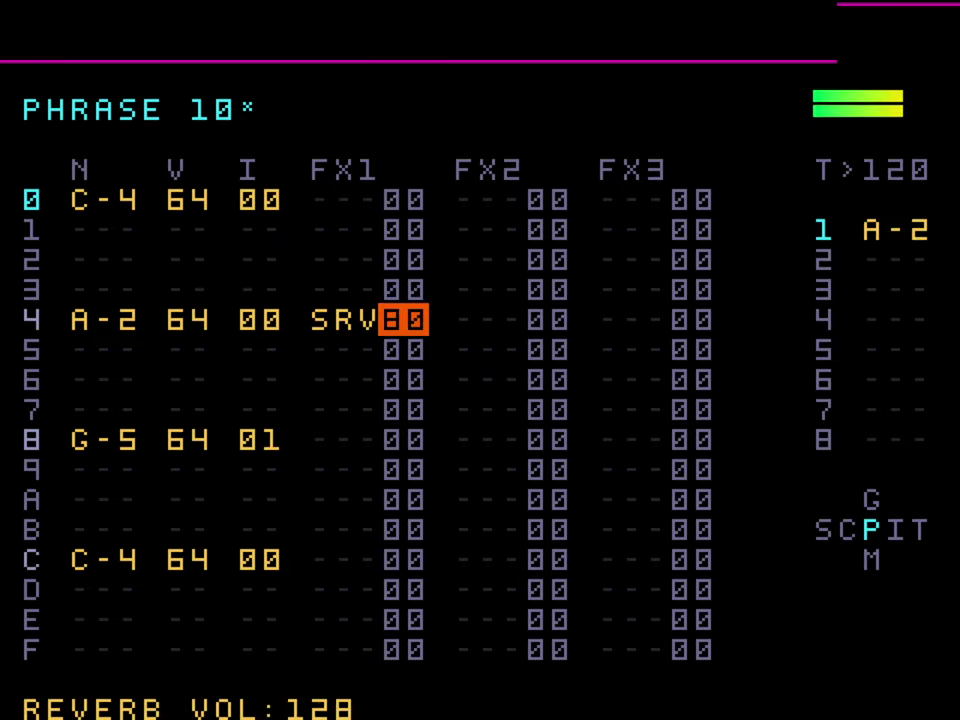
key("ctrl+Right")
key("ctrl+Right")
key("ctrl+Right")
key("ctrl+Right")
key("ctrl+Right")
key("ctrl+Right")
key("ctrl+Right")
key("ctrl+Right")
key("ctrl+Right")
key("Left")
key("Left")
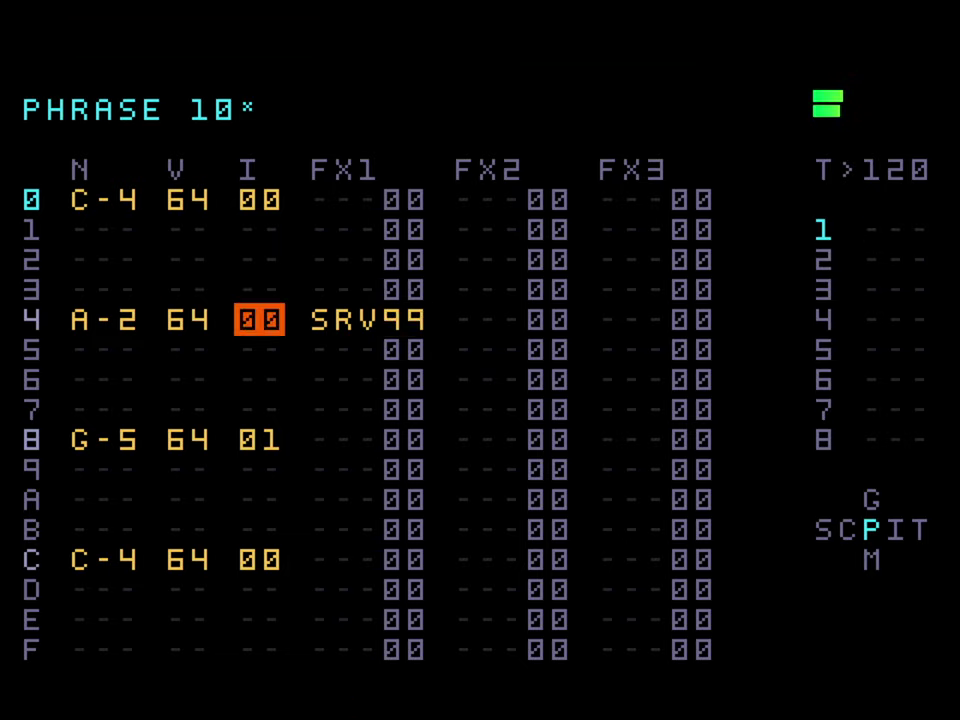
key("Right")
key("Left")
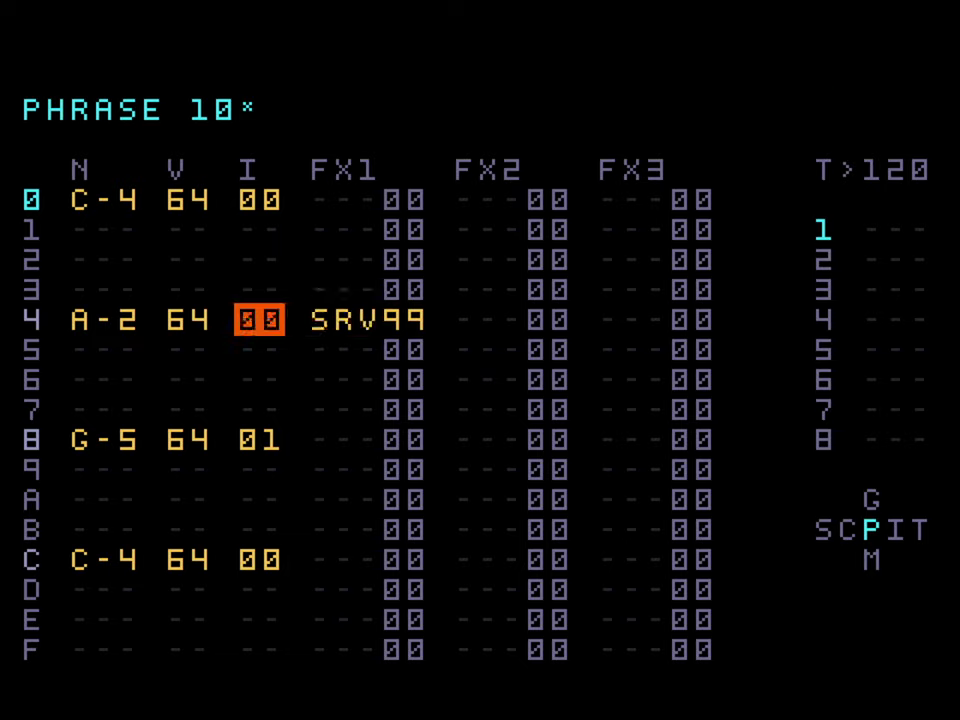
key("space")
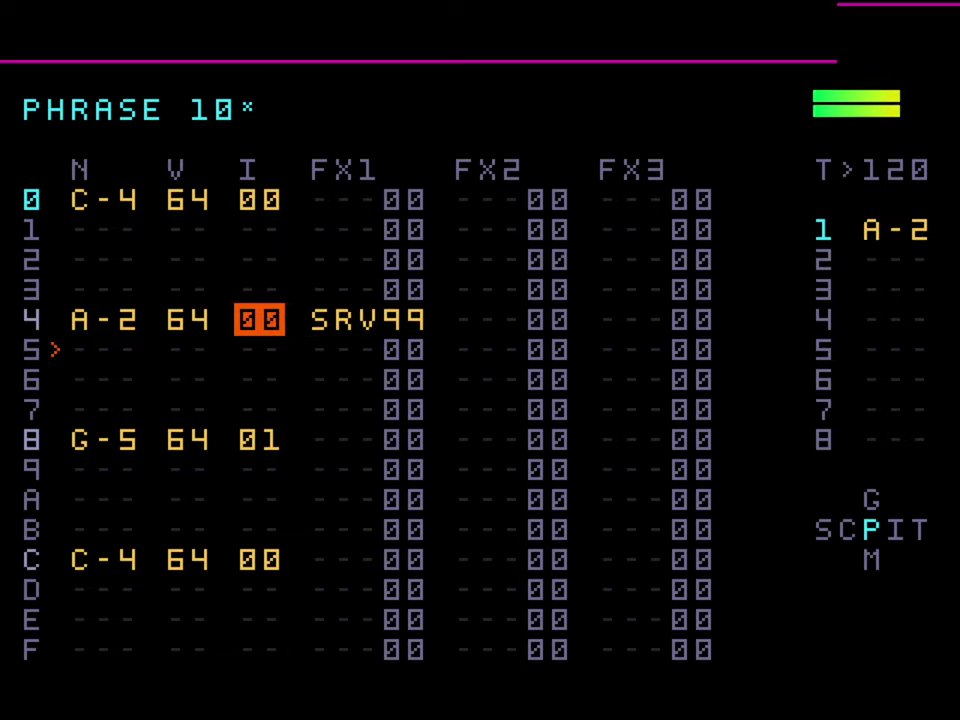
- Put SRV 99 on row 8's G-5 note, delete it from row 4, and stop playback
key("Down")
key("Down")
key("Down")
key("Down")
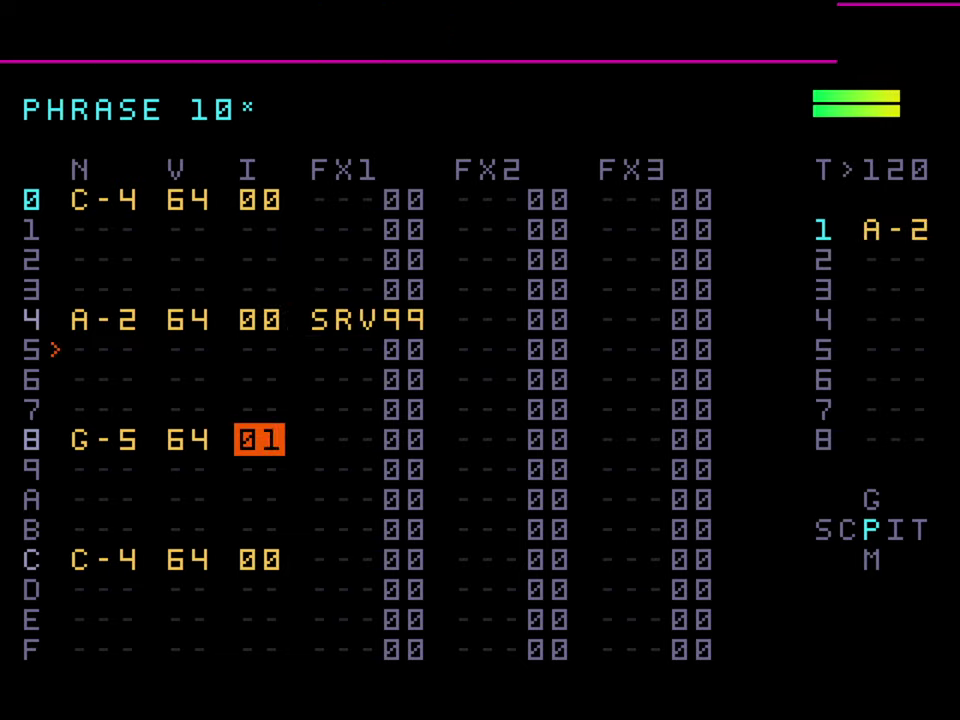
key("Right")
key("ctrl")
key("Up")
key("Up")
key("Up")
key("Up")
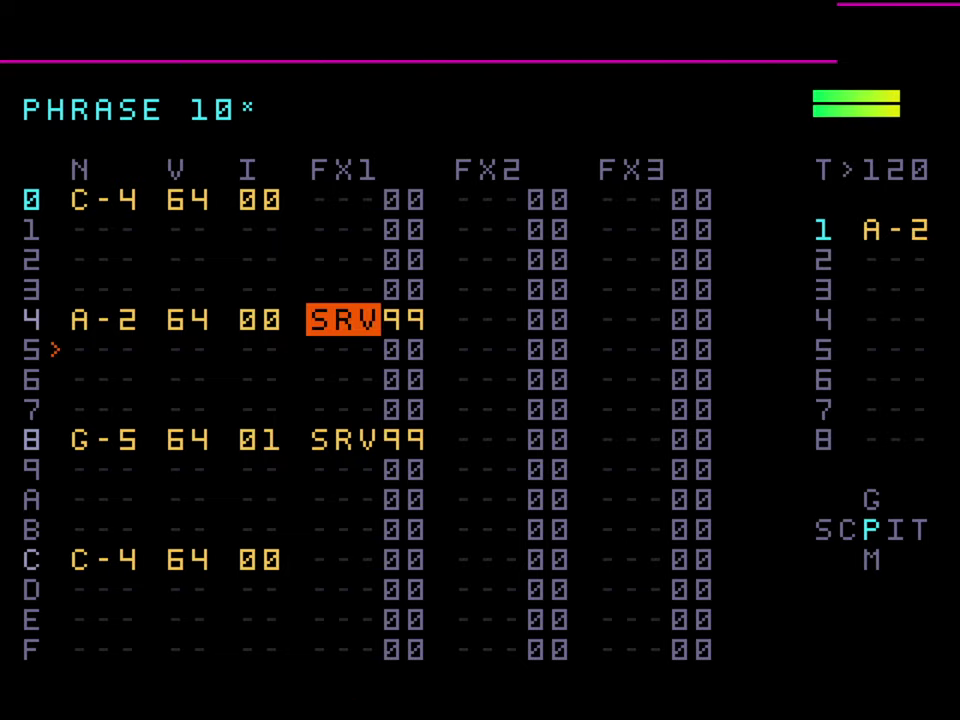
key("Delete")
key("Down")
key("Down")
key("Down")
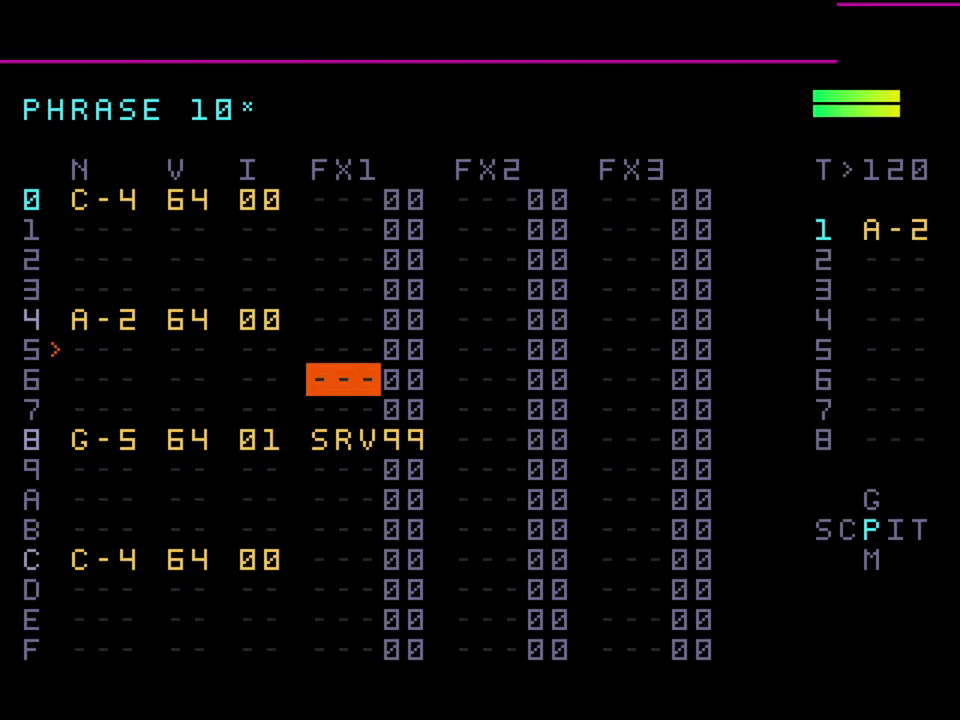
key("space")
- Repeat the SRV 99 reverb send on row A and show the effect command list
key("Down")
key("Down")
key("Down")
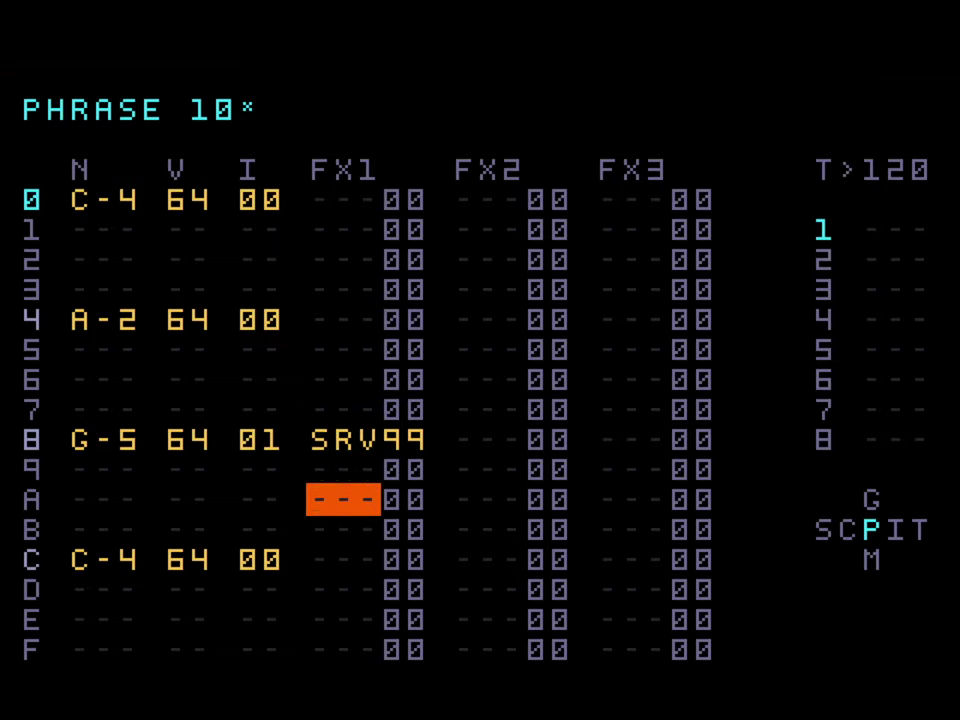
key("x")
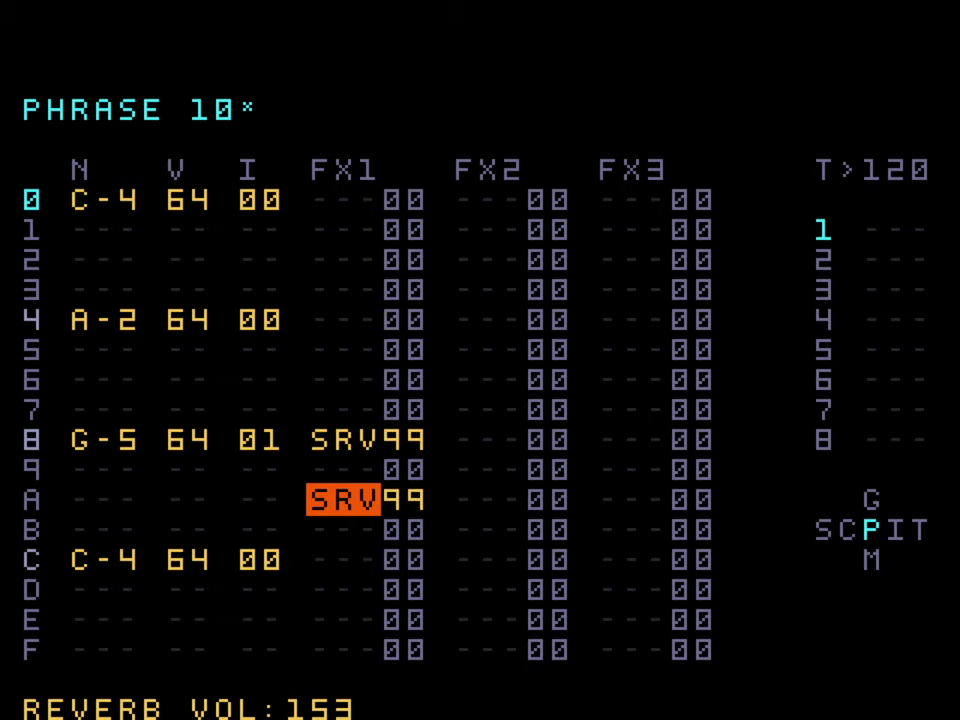
key("shift+x")
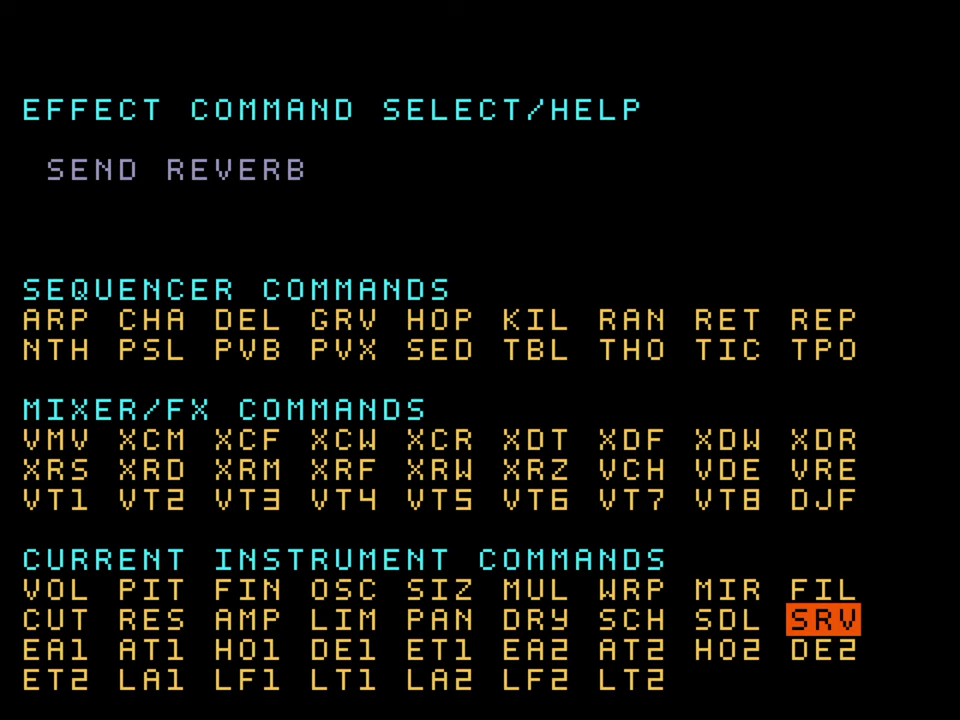
- Choose OSC from the command help and put an oscillator shape of 39 on row A
key("Left")
key("Left")
key("Left")
key("Left")
key("Up")
key("Up")
key("Up")
key("Up")
key("Up")
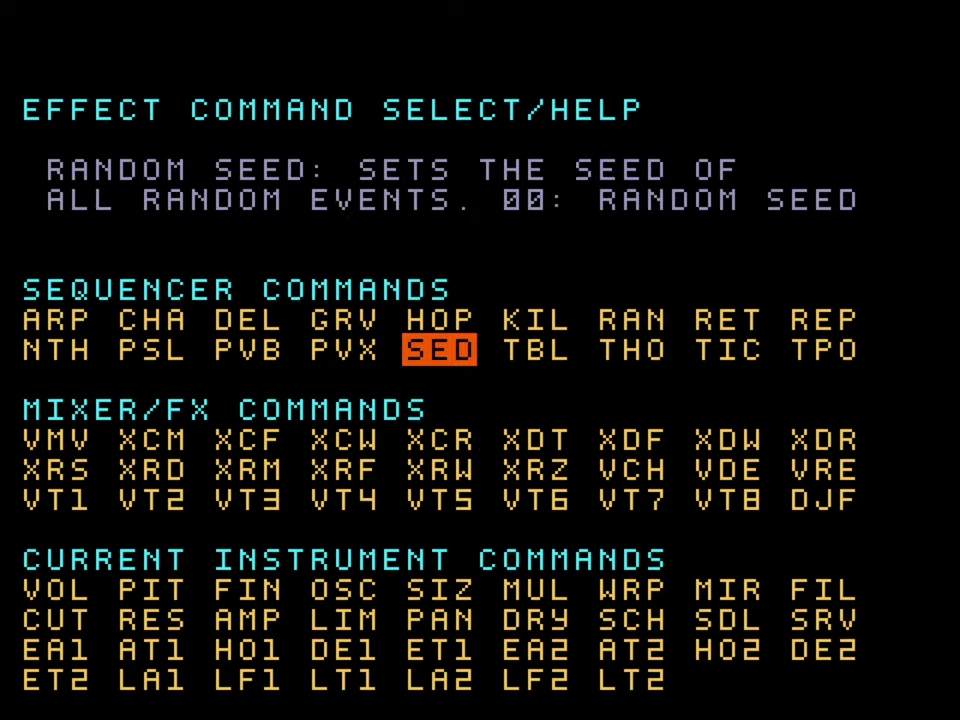
key("Down")
key("Down")
key("Down")
key("Down")
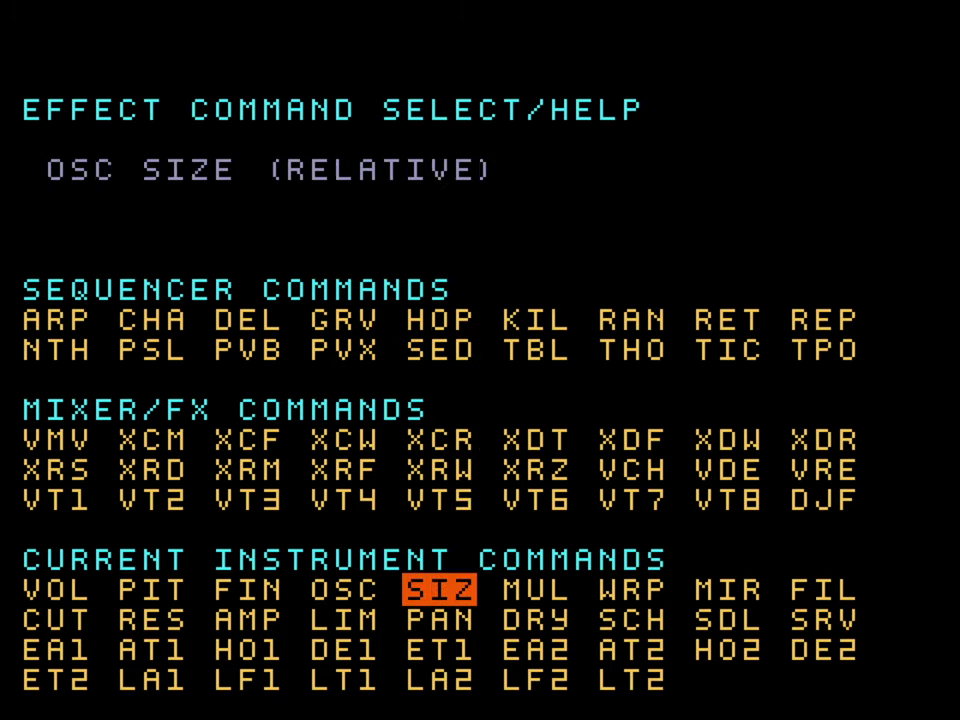
key("Left")
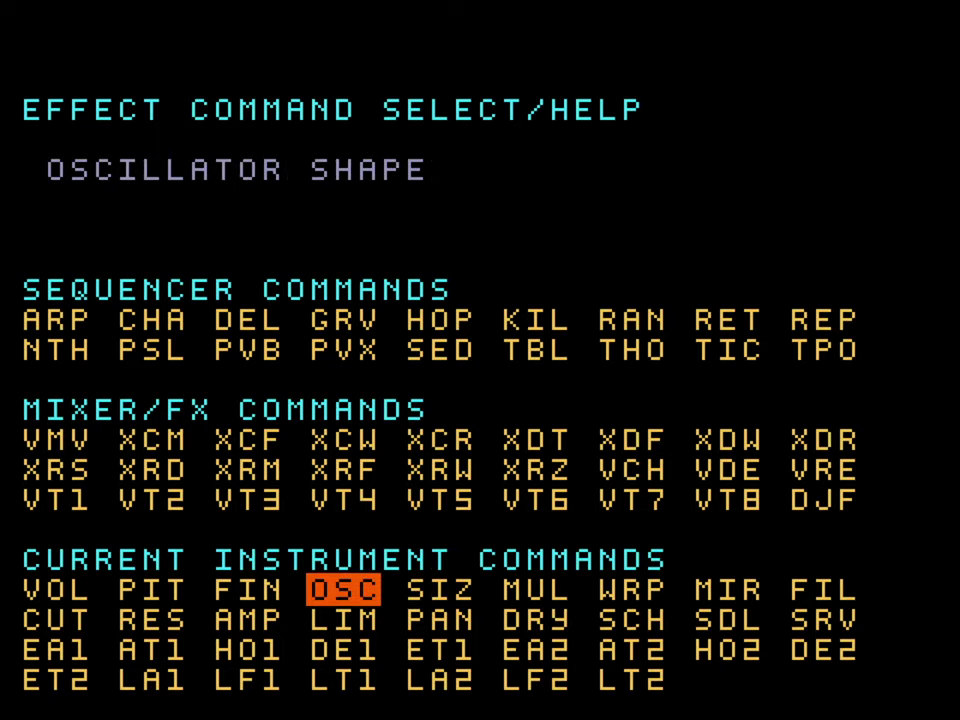
key("ctrl")
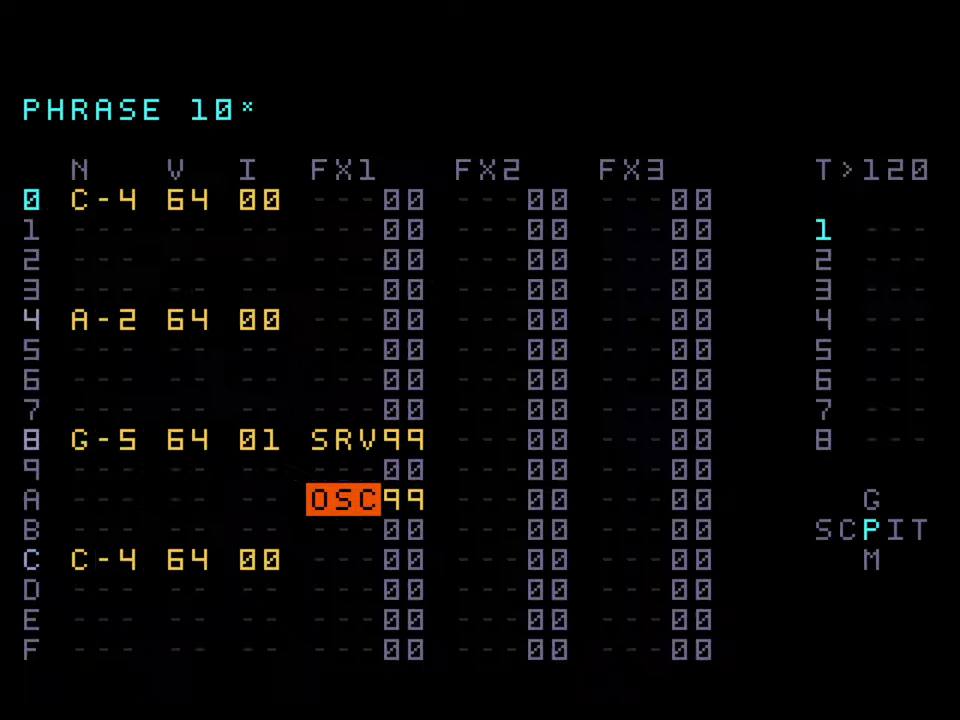
key("Right")
key("space")
key("ctrl+Down")
key("ctrl+Down")
key("ctrl+Down")
key("ctrl+Down")
key("ctrl+Down")
key("ctrl+Down")
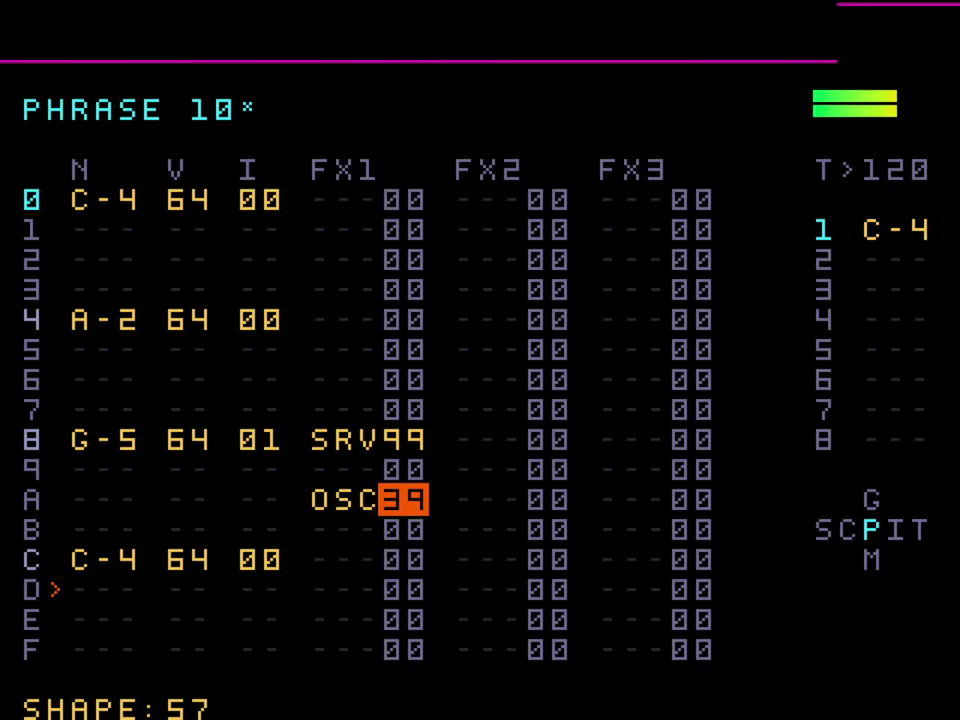
- Delete OSC from row A, enter OSC 49 on row C, and stop playback
key("Left")
key("ctrl+alt")
key("Down")
key("Down")
key("ctrl")
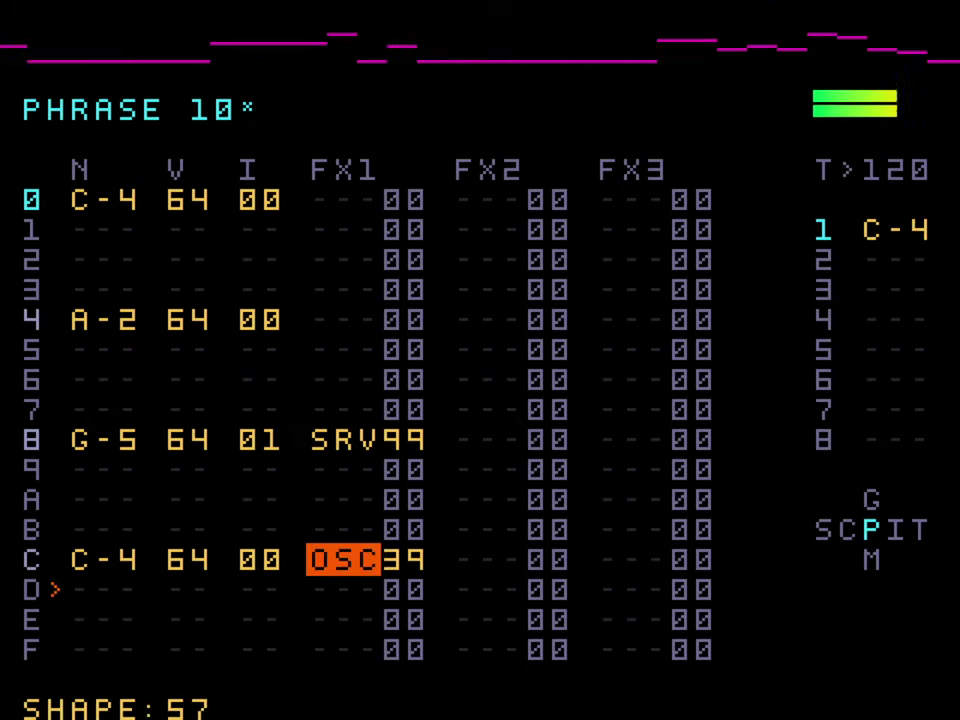
key("Right")
key("ctrl+Up")
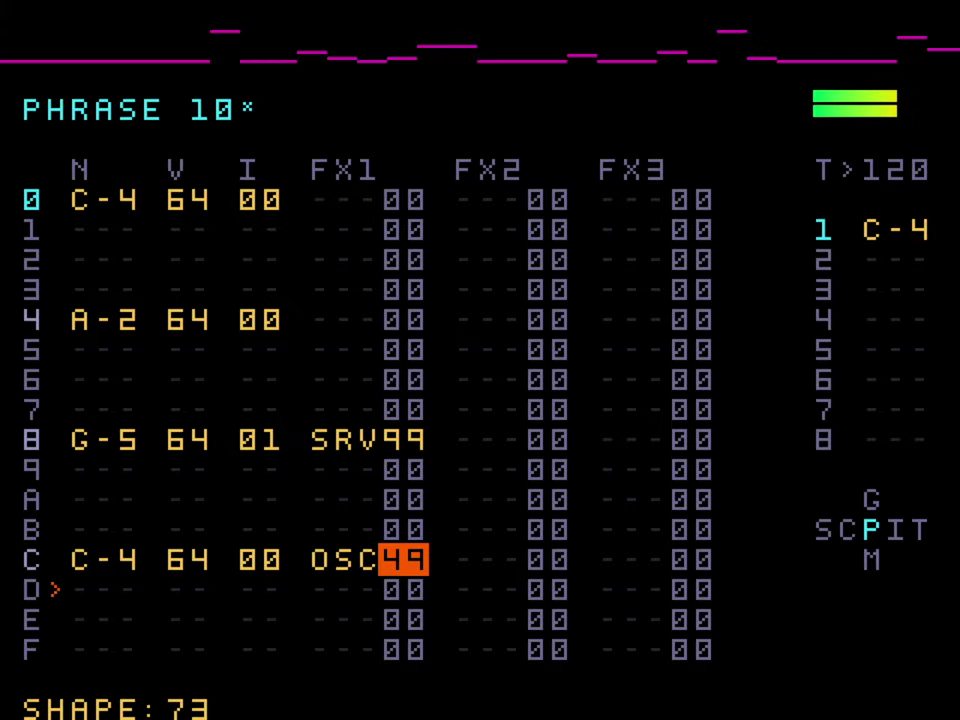
key("space")
- On row 4's effect column, find the PSL pitch slide command in the command list
key("Up")
key("Up")
key("Up")
key("Up")
key("Up")
key("Up")
key("Up")
key("Up")
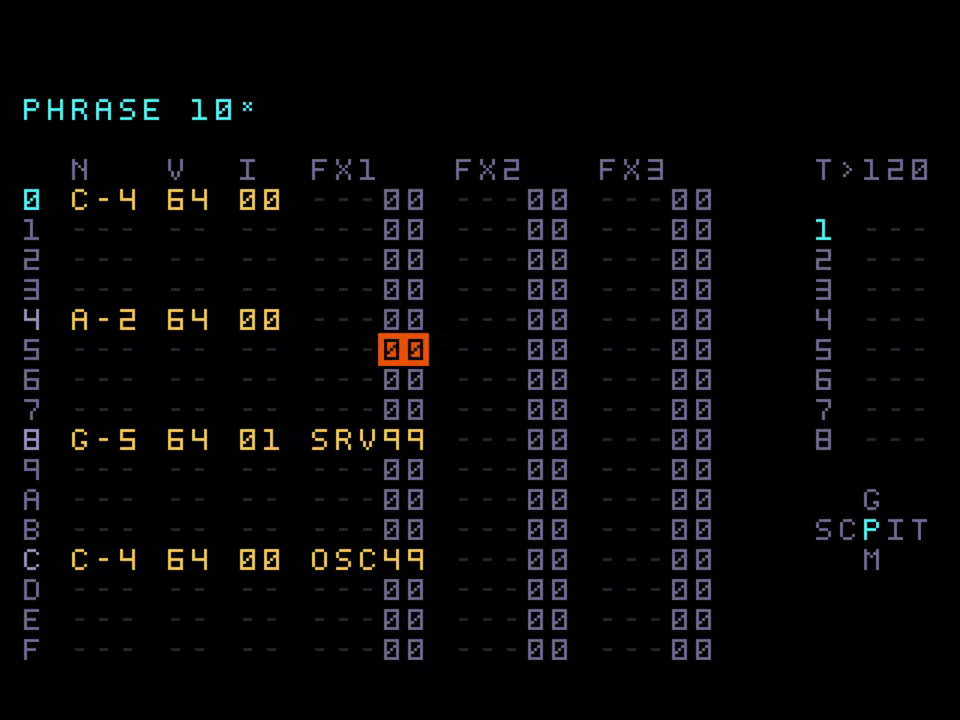
key("Left")
key("ctrl")
key("ctrl+shift")
key("Up")
key("Up")
key("Down")
key("Down")
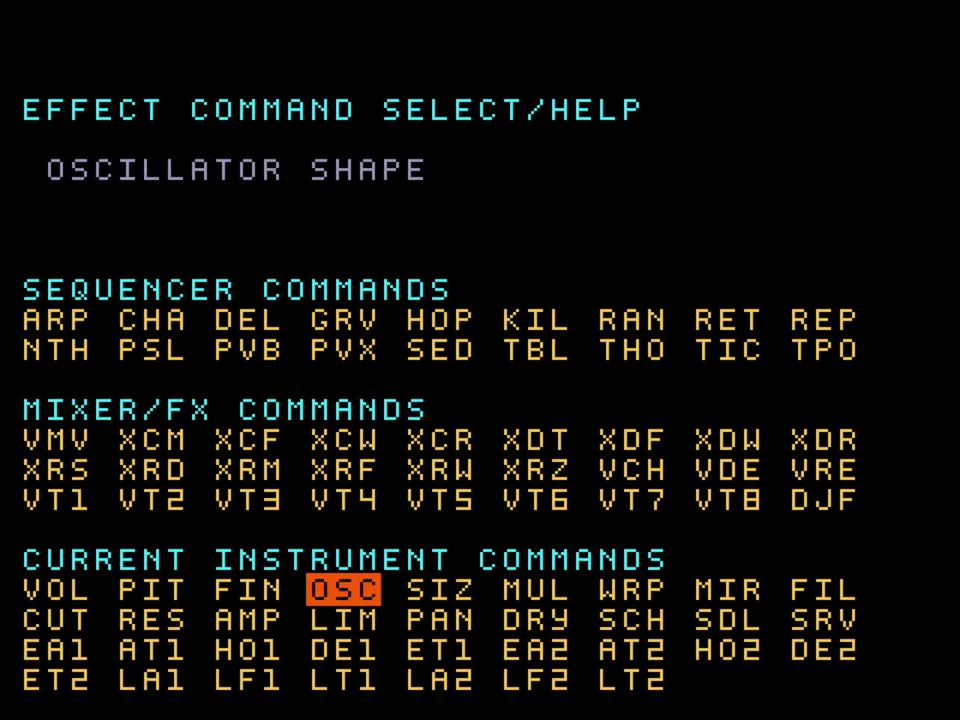
key("Up")
key("Up")
key("Up")
key("Up")
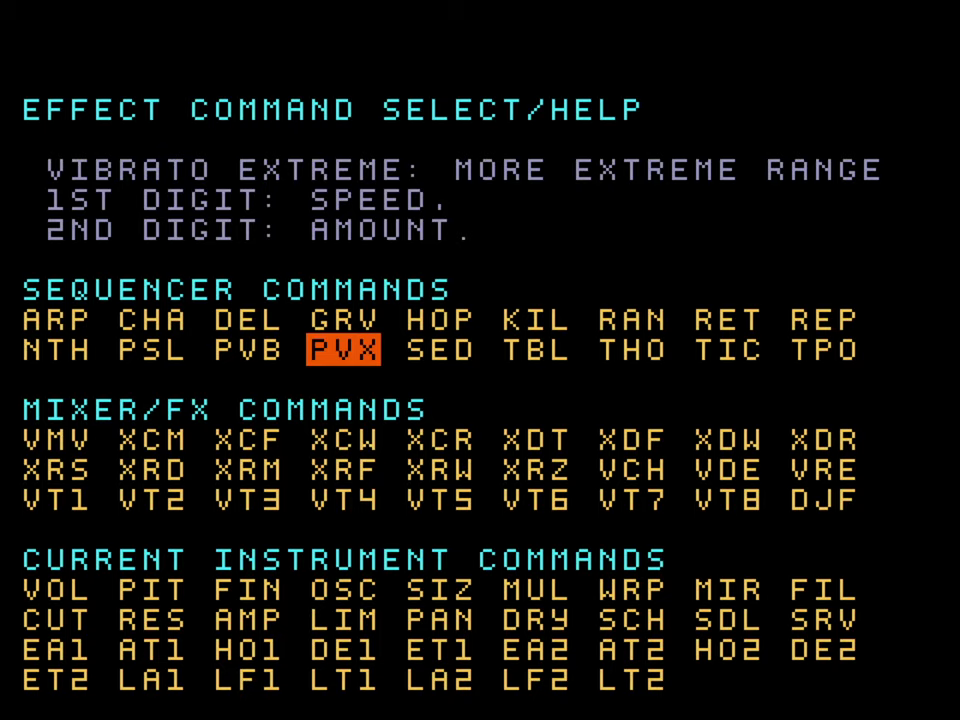
key("Down")
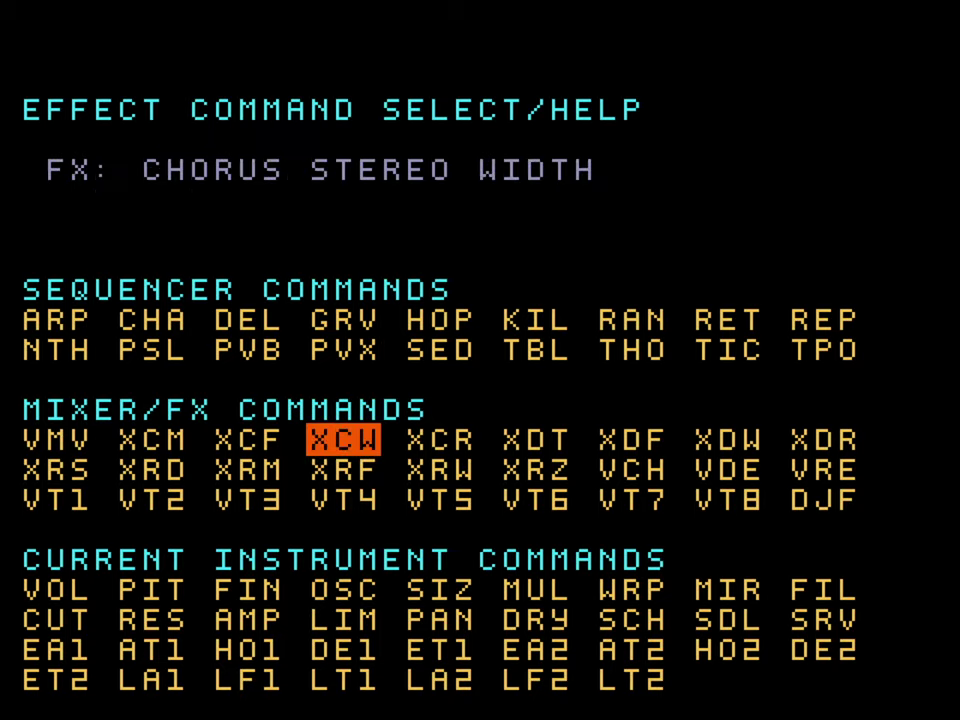
key("Up")
key("Left")
key("Left")
key("Left")
key("Right")
- Insert PSL 09 on row 4's A-2 note and audition the slide
key("x")
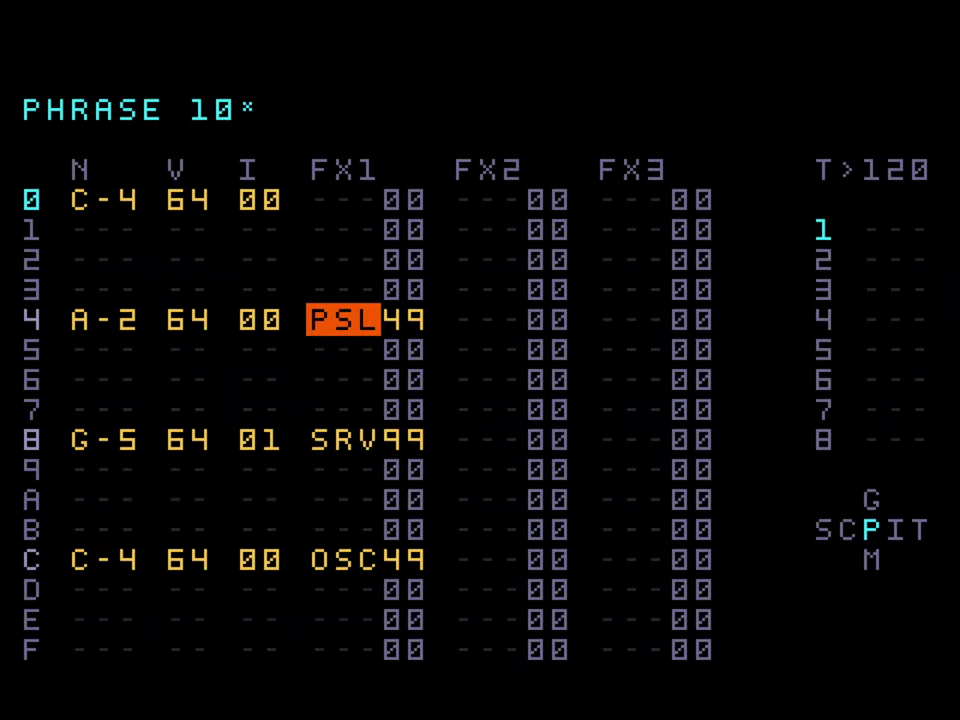
key("Right")
key("x+Left")
key("x+Left")
key("x+Left")
key("x+Left")
key("x+Left")
key("x+Left")
key("x+Right")
key("x+Right")
key("space")
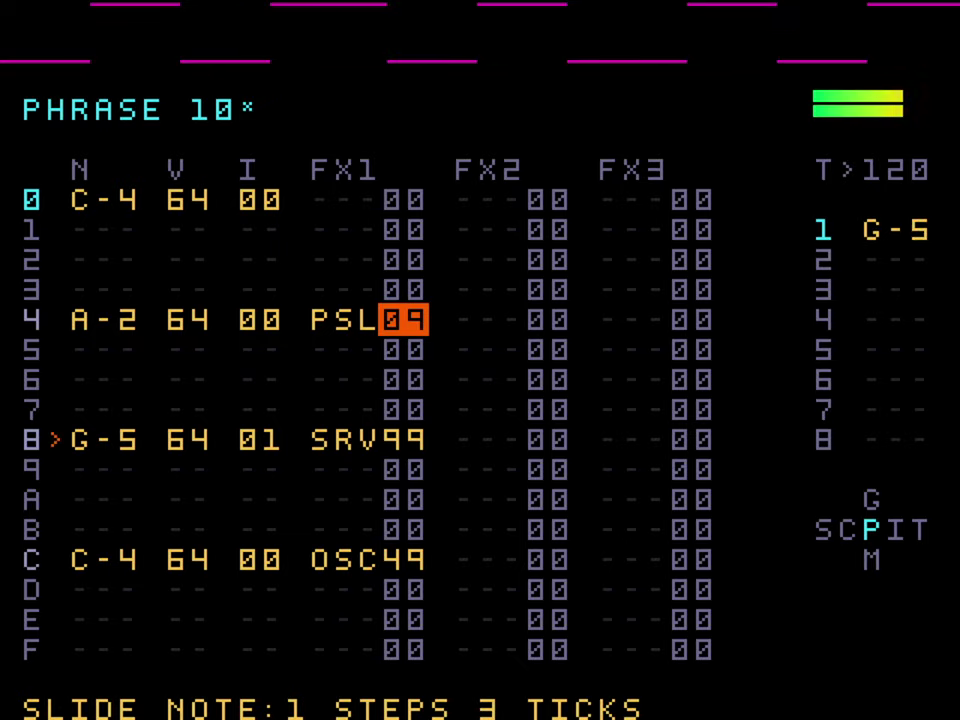
key("Left")
key("Left")
key("Left")
key("space")
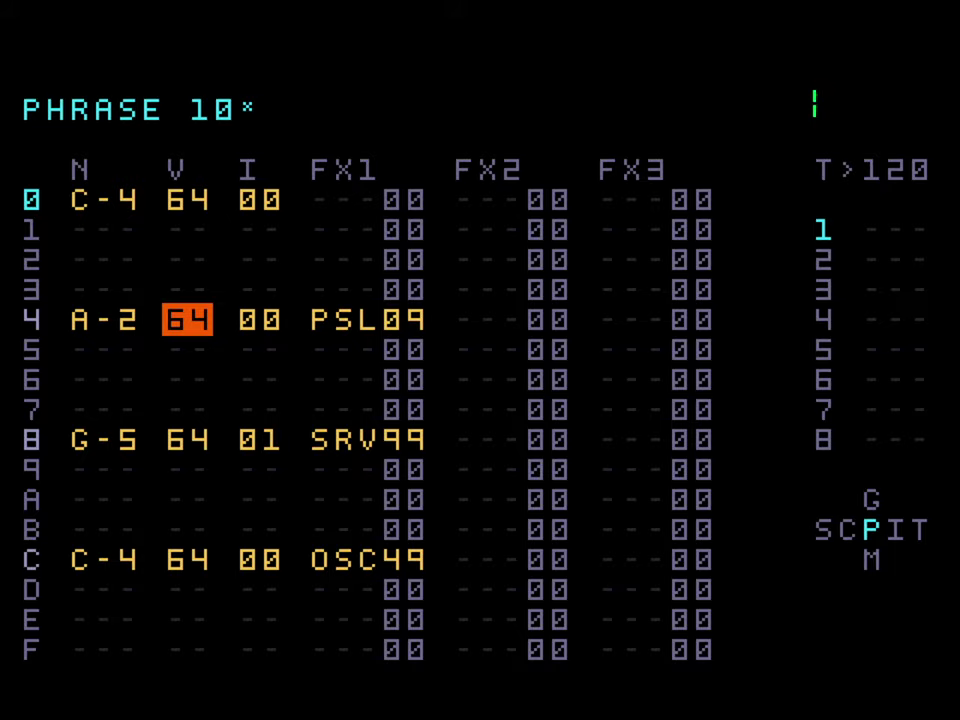
- Go up to the song screen and play the song from the top, then stop
key("shift+Left")
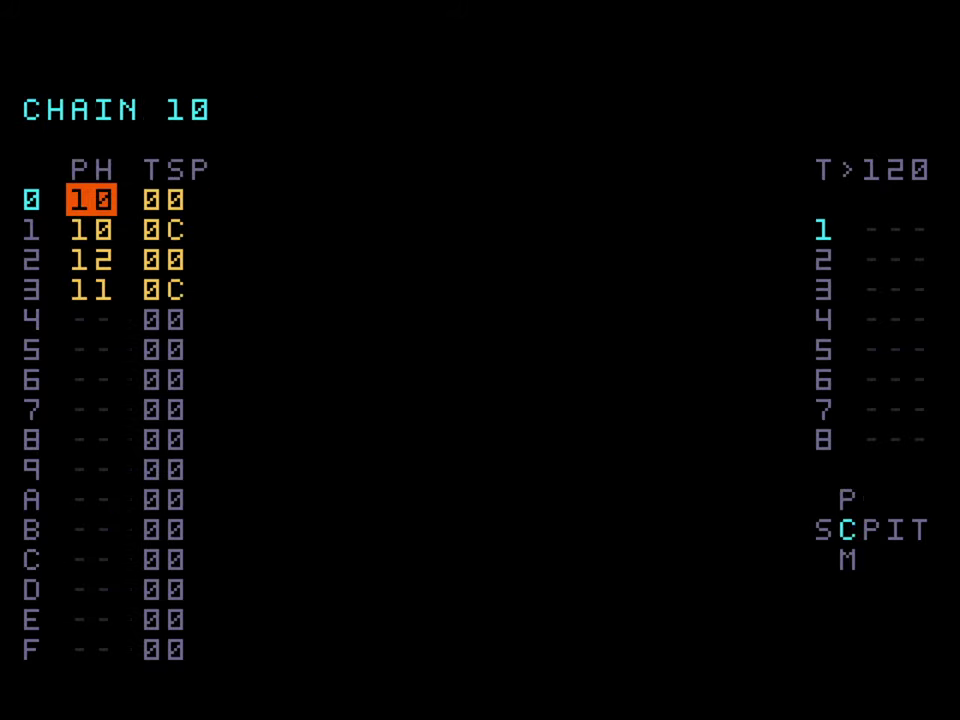
key("shift+Left")
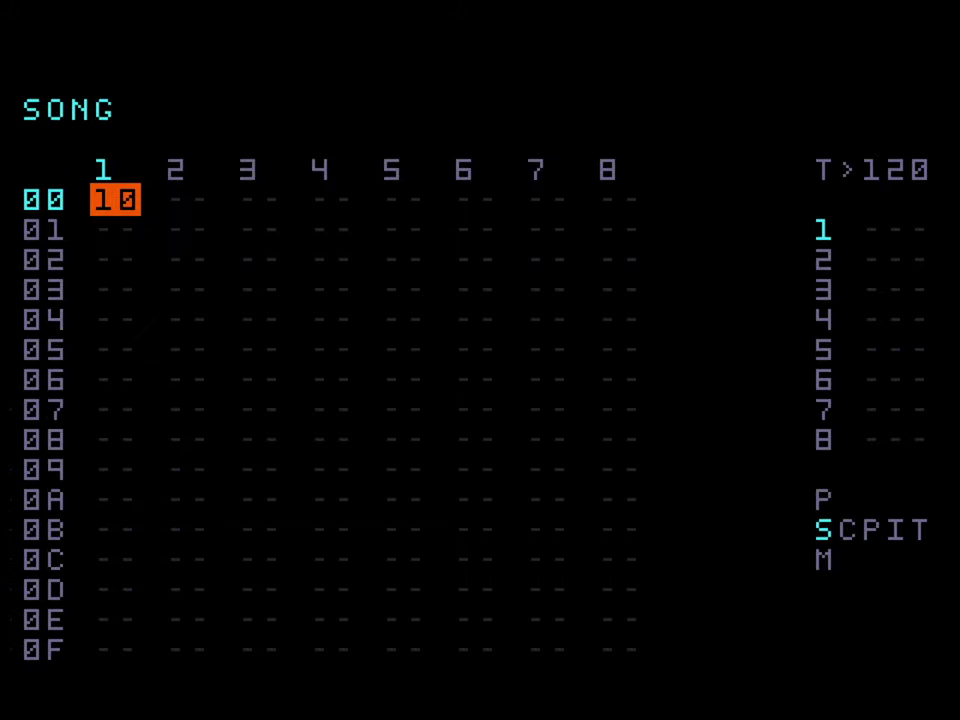
key("Return")
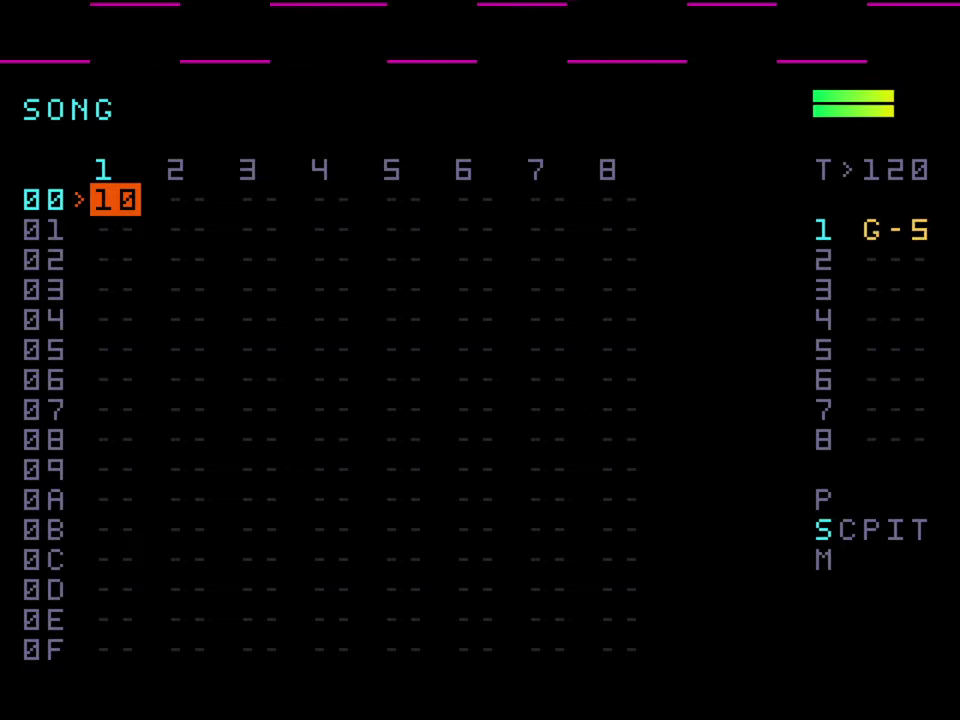
key("Return")
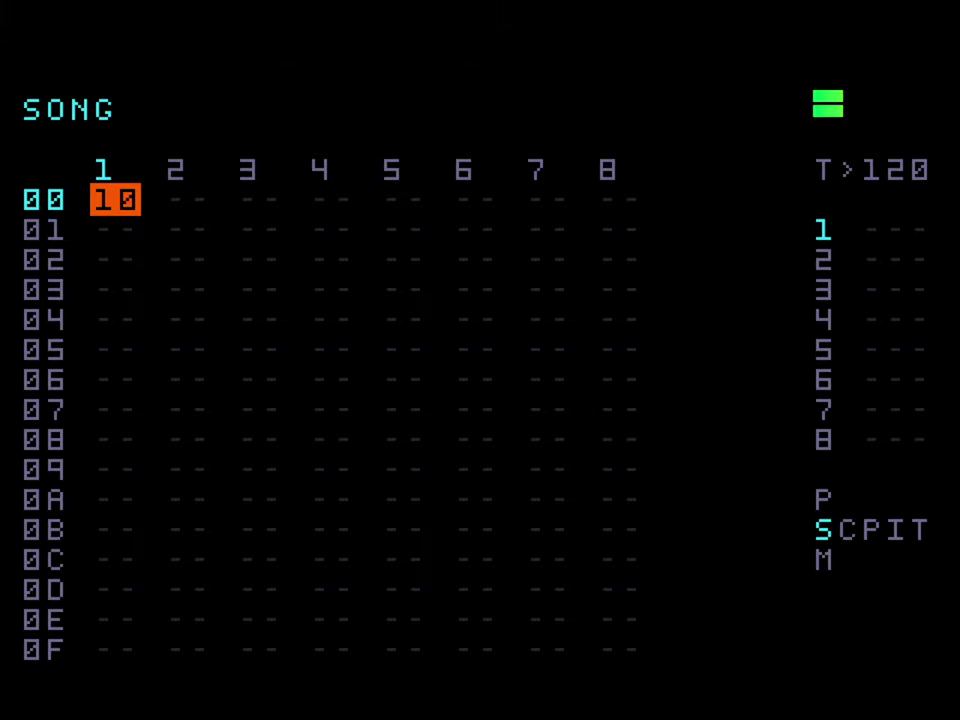
- Place chain 10 on track 1's song rows 01 and 02
key("Down")
key("x")
key("Down")
key("x")
key("Up")
key("Up")
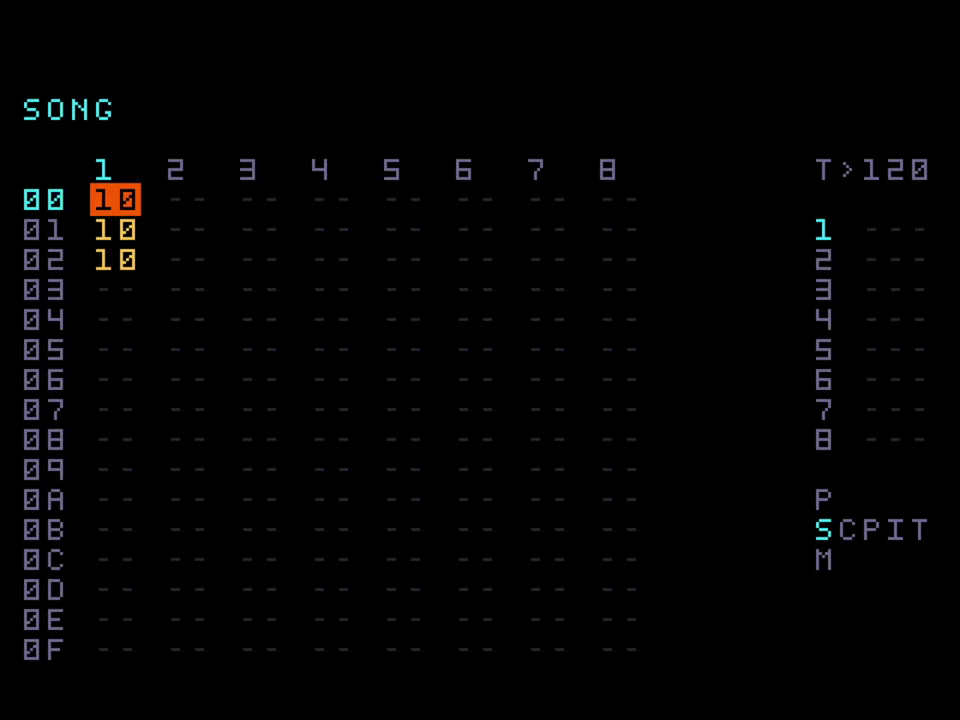
- Play the song to hear chain 10 repeat three times, then stop
key("Return")
key("Down")
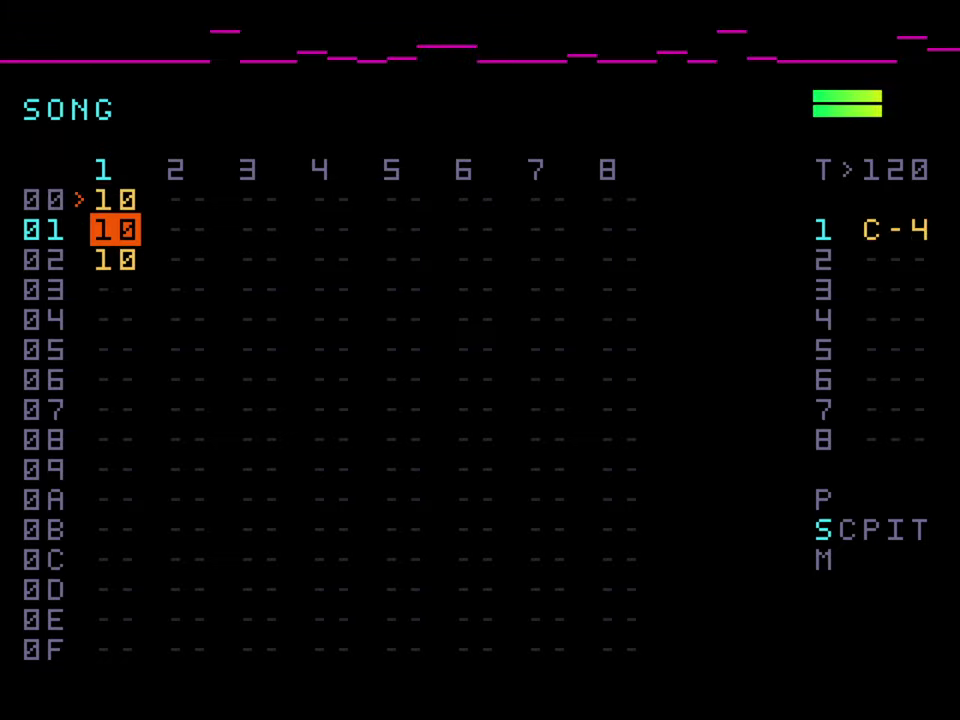
key("Up")
key("Down")
key("Down")
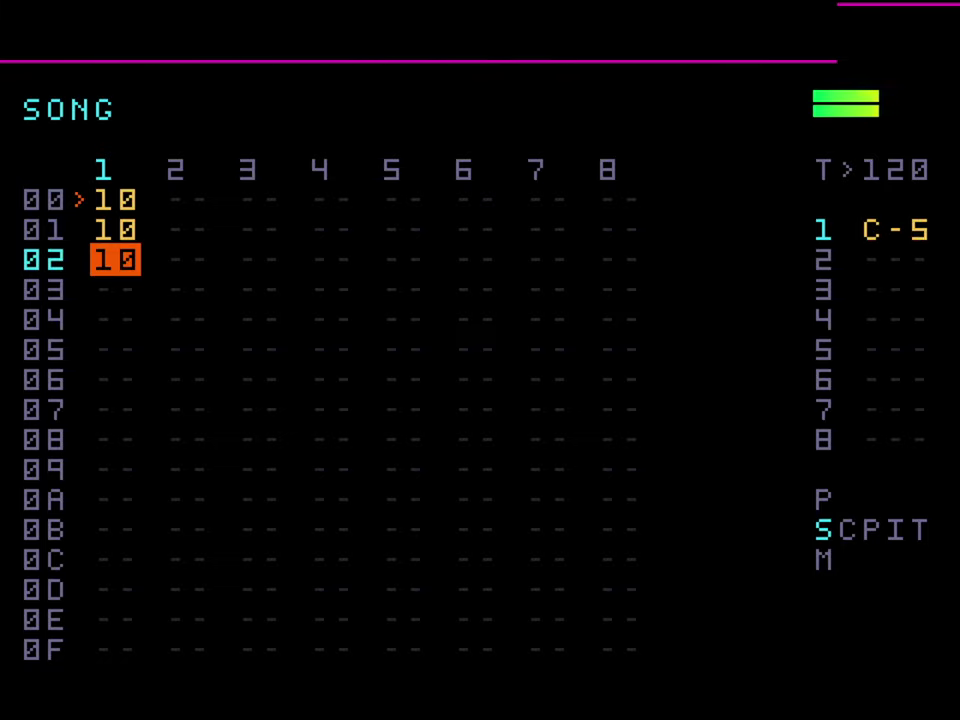
key("Return")
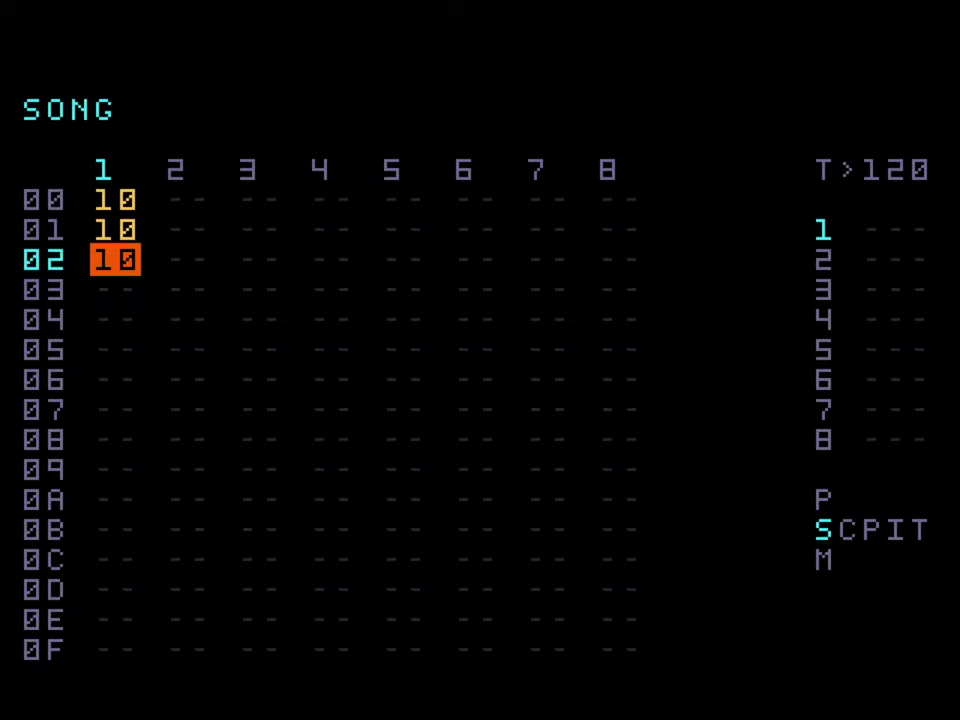
key("Right")
key("Up")
key("Up")
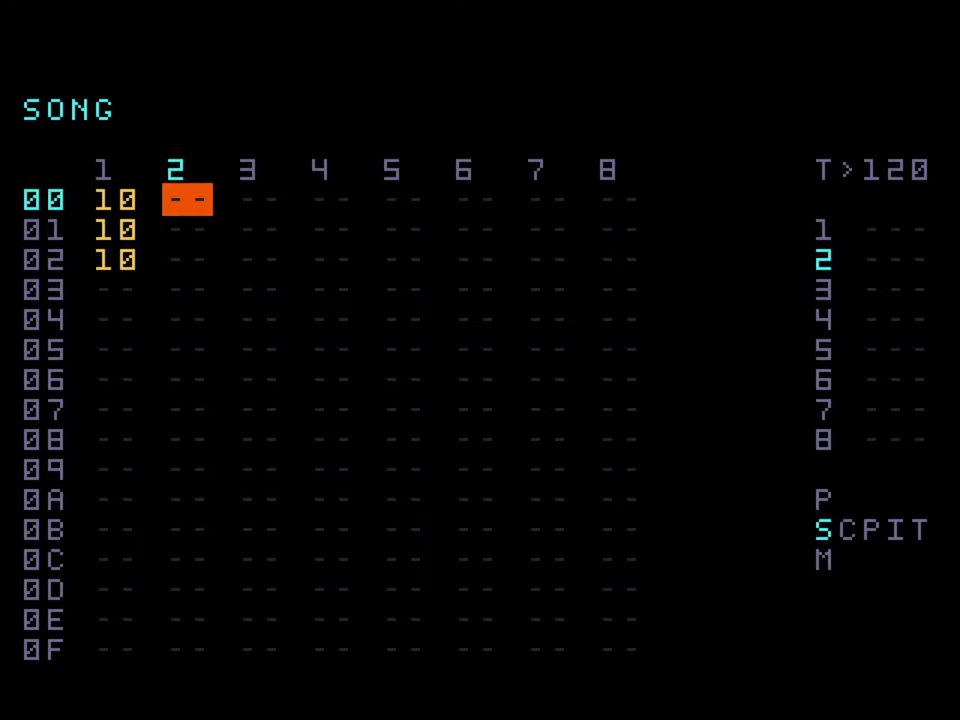
- Check the track slots on rows 00–01 and briefly play the song from row 01
key("Right")
key("Right")
key("Right")
key("Right")
key("Right")
key("Left")
key("Left")
key("Left")
key("Left")
key("Left")
key("Left")
key("Right")
key("Left")
key("Down")
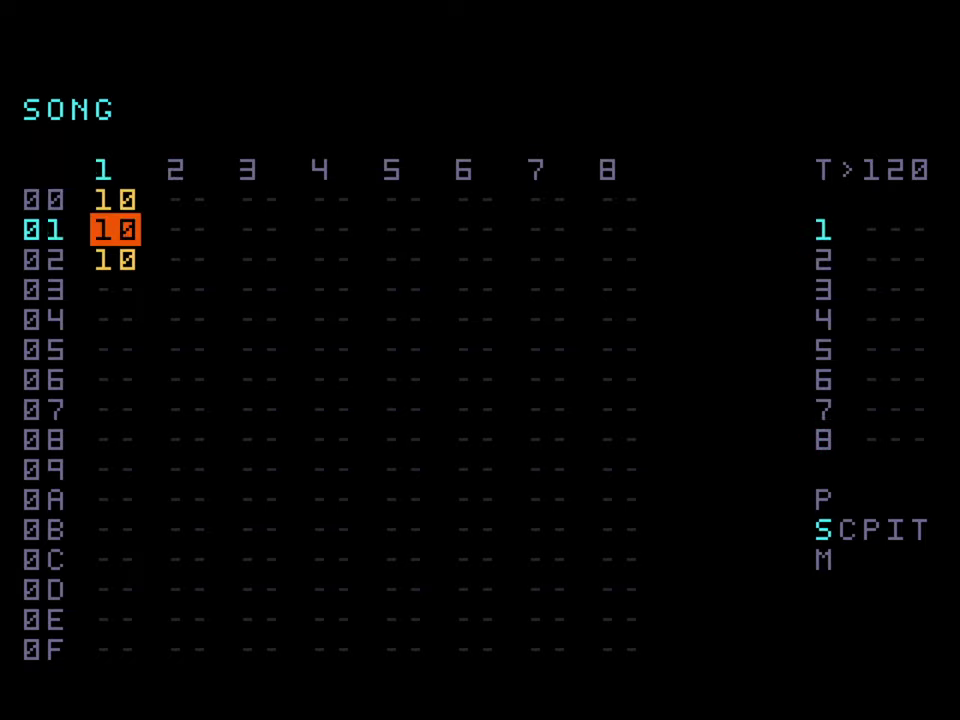
key("space")
key("space")
- Insert chain 10 into the empty track 2 slot at song row 02
key("Right")
key("Down")
key("x")
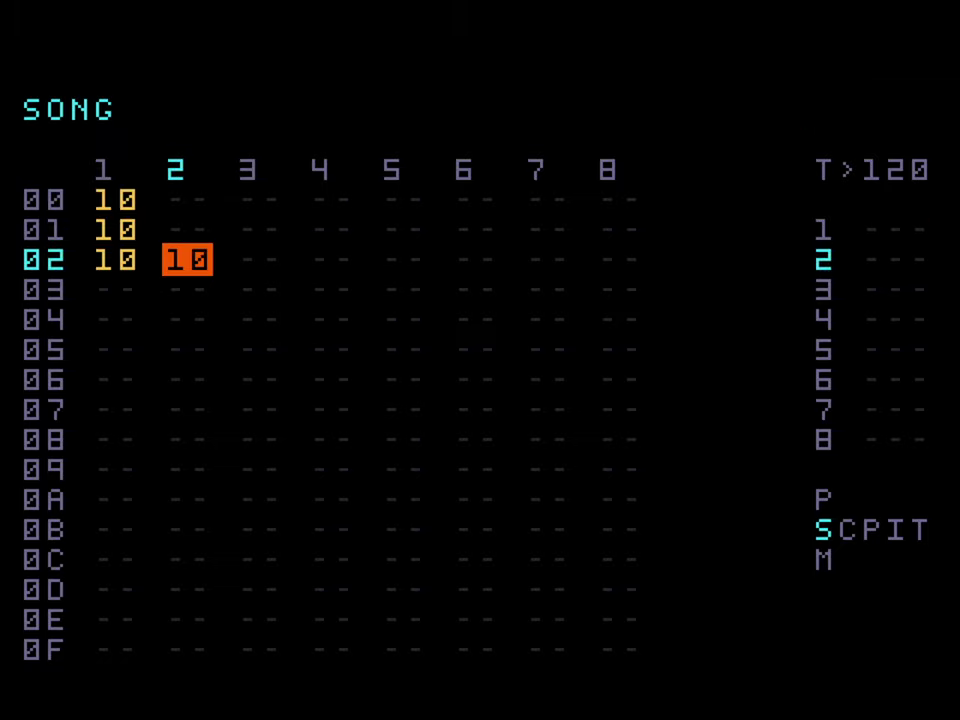
key("Up")
key("Left")
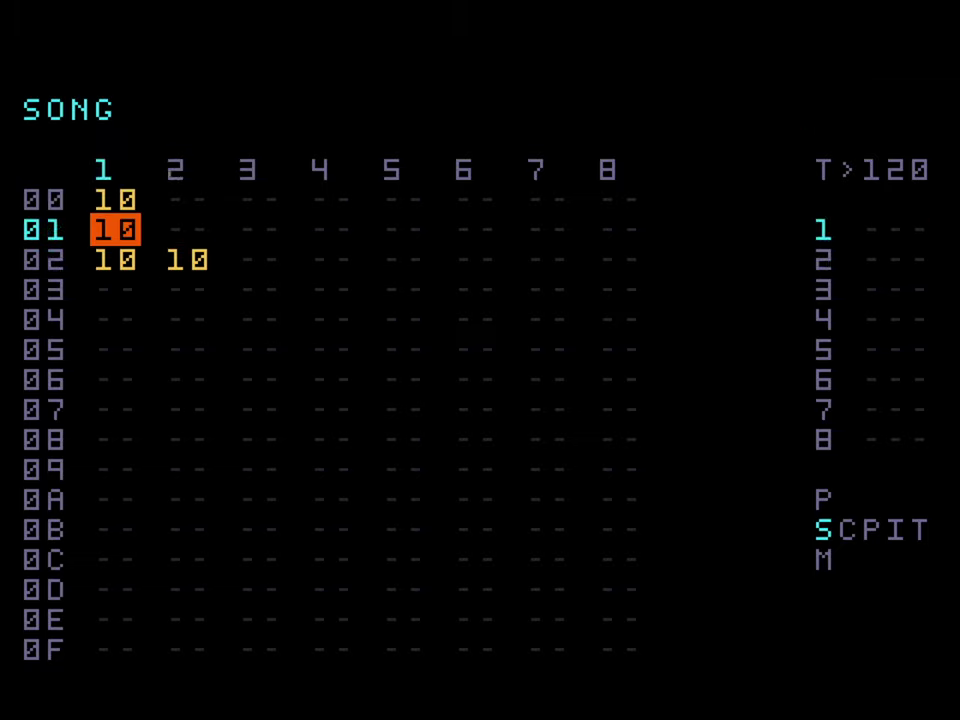
key("Right")
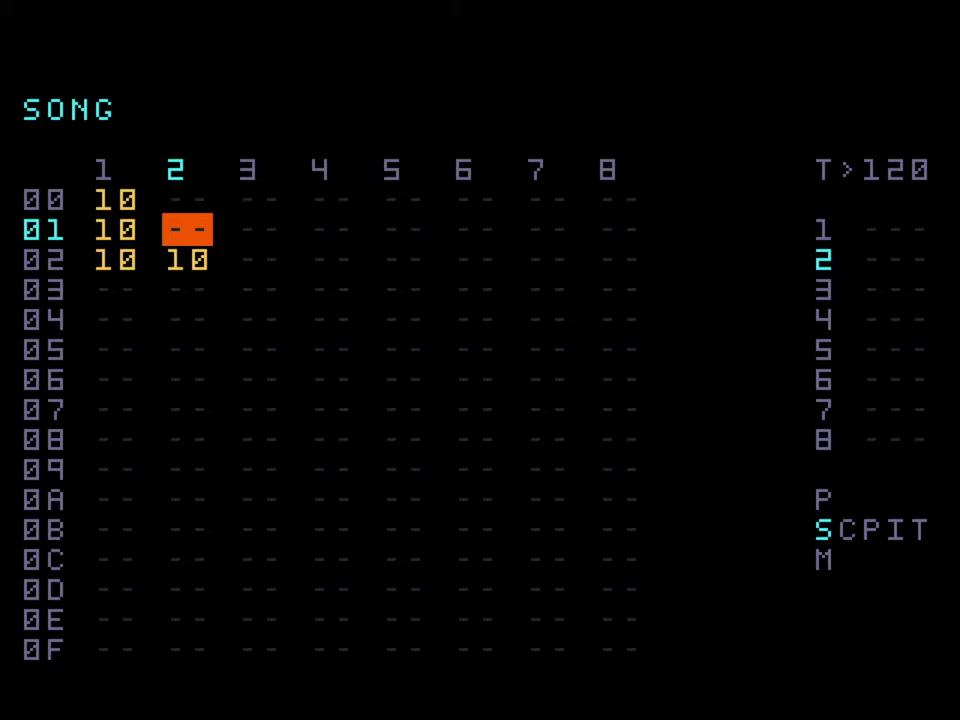
key("Down")
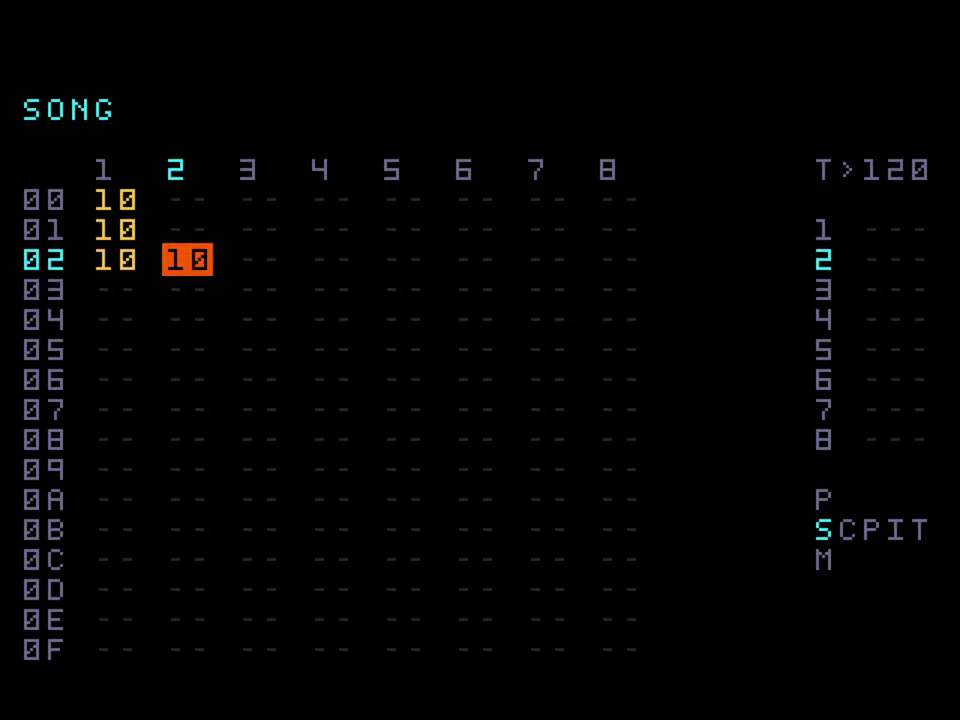
- Play the song from row 01 to hear chain 10 on both tracks, then stop
key("Left")
key("Up")
key("Right")
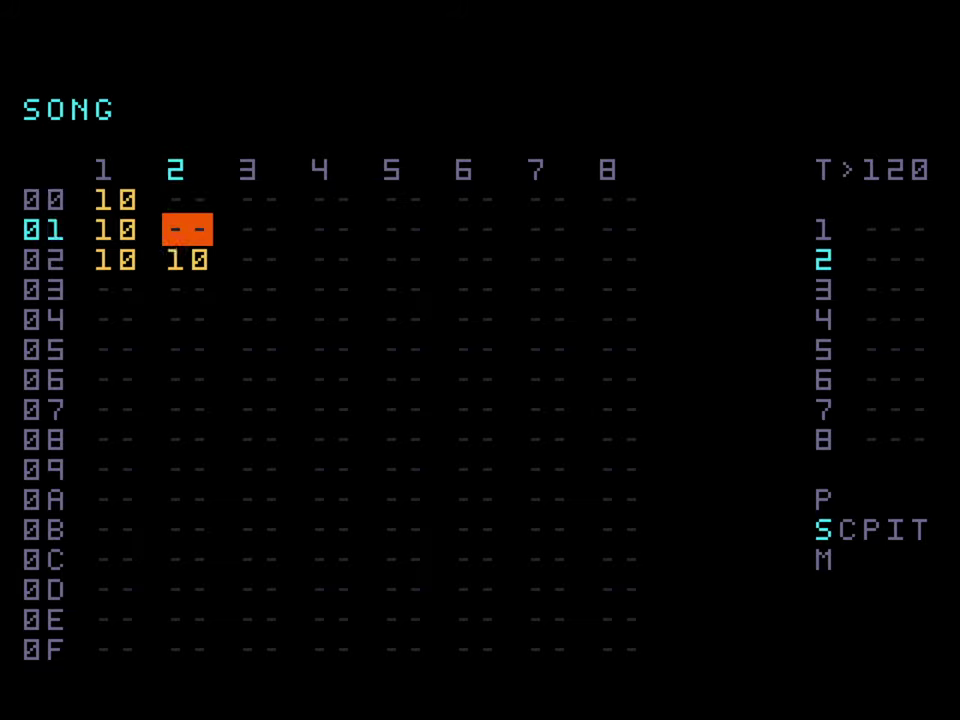
key("Left")
key("space")
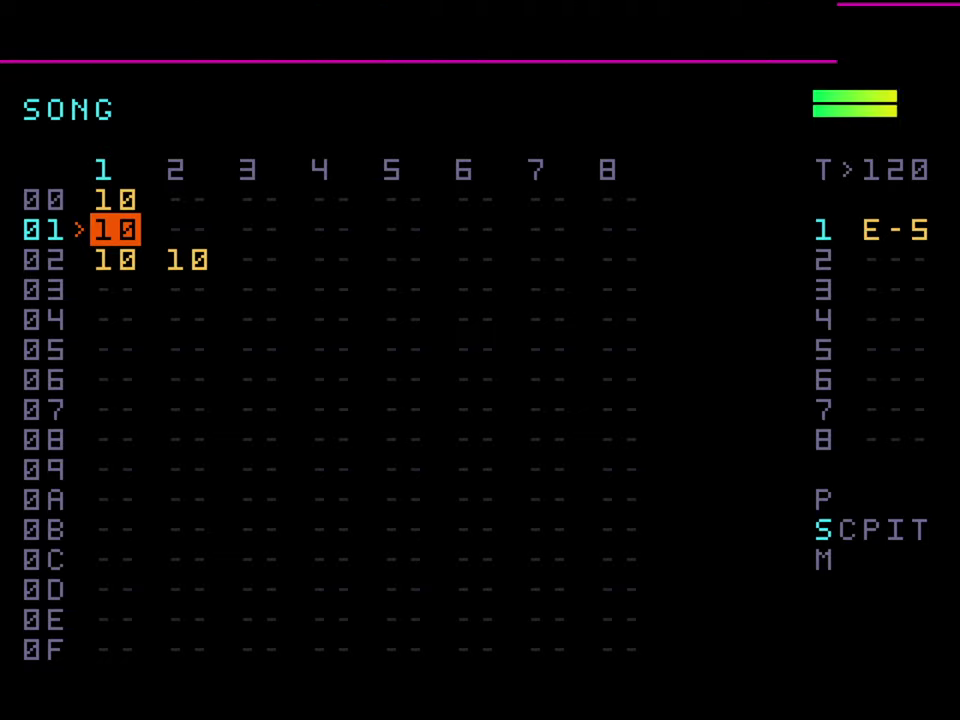
key("Down")
key("Right")
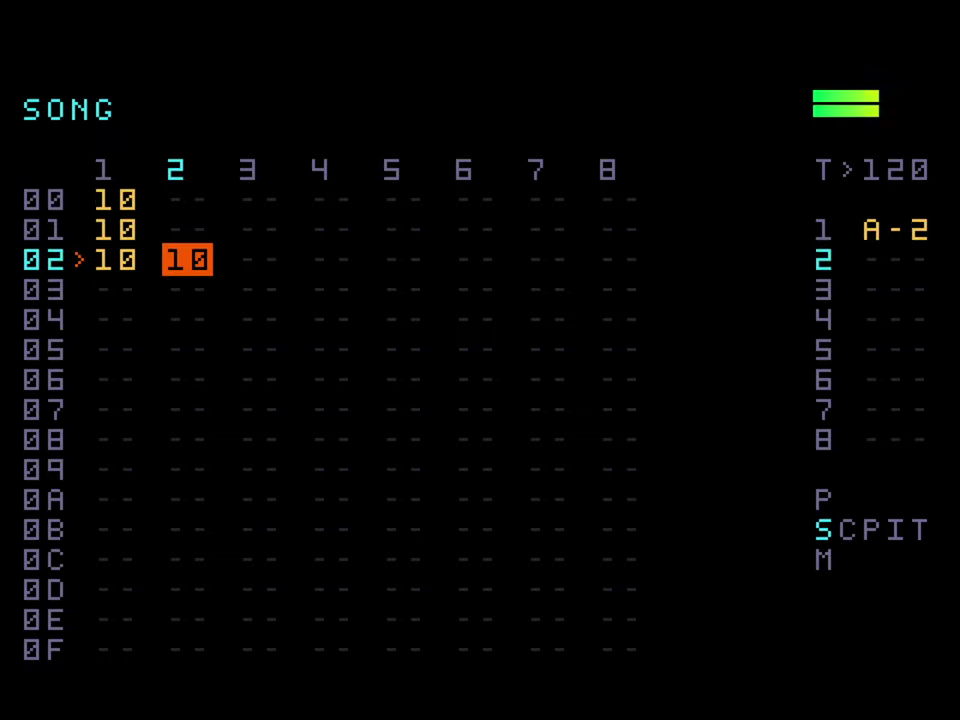
key("Left")
key("Down")
key("Up")
key("Right")
key("Down")
key("Up")
key("space")
- Move to the empty track 2 slot at song row 00
key("Up")
key("Up")
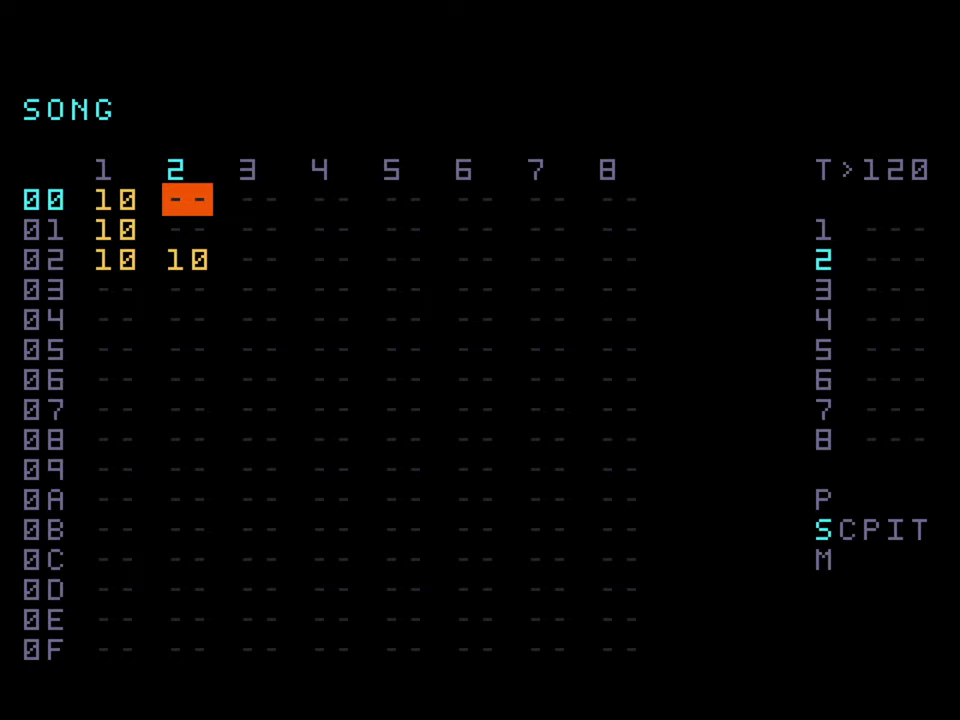
key("Down")
key("Left")
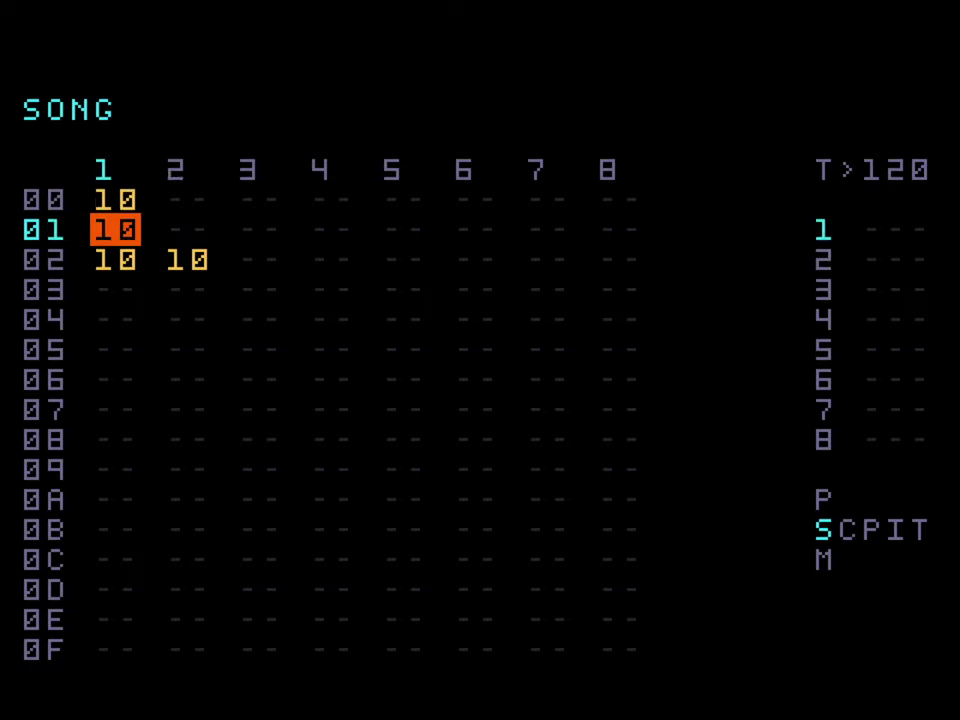
key("Right")
key("Up")
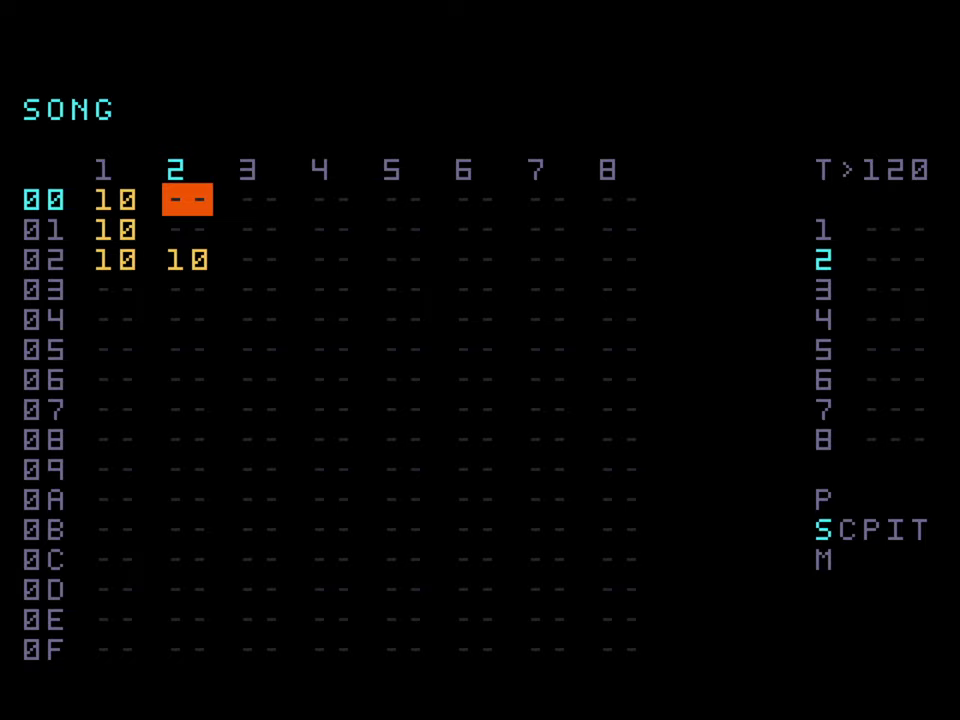
- Create a new chain at track 2, row 00 and set its number to FE
key("x")
key("Down")
key("Up")
key("Up")
key("Up")
key("Down")
key("Down")
key("Down")
key("Down")
key("Down")
key("Down")
key("Up")
key("Up")
key("Up")
key("Up")
key("Left")
key("Left")
key("Down")
key("Right")
- Look over the tracks on row 00 and the chains in track 2, ending on chain FE
key("Right")
key("Right")
key("Right")
key("Right")
key("Right")
key("Left")
key("Left")
key("Left")
key("Left")
key("Left")
key("Left")
key("Up")
key("Right")
key("Right")
key("Right")
key("Right")
key("Right")
key("Left")
key("Left")
key("Left")
key("Left")
key("Left")
key("Left")
key("Down")
key("Right")
key("Up")
key("Down")
key("Up")
key("Down")
key("Down")
key("Up")
key("Up")
key("Down")
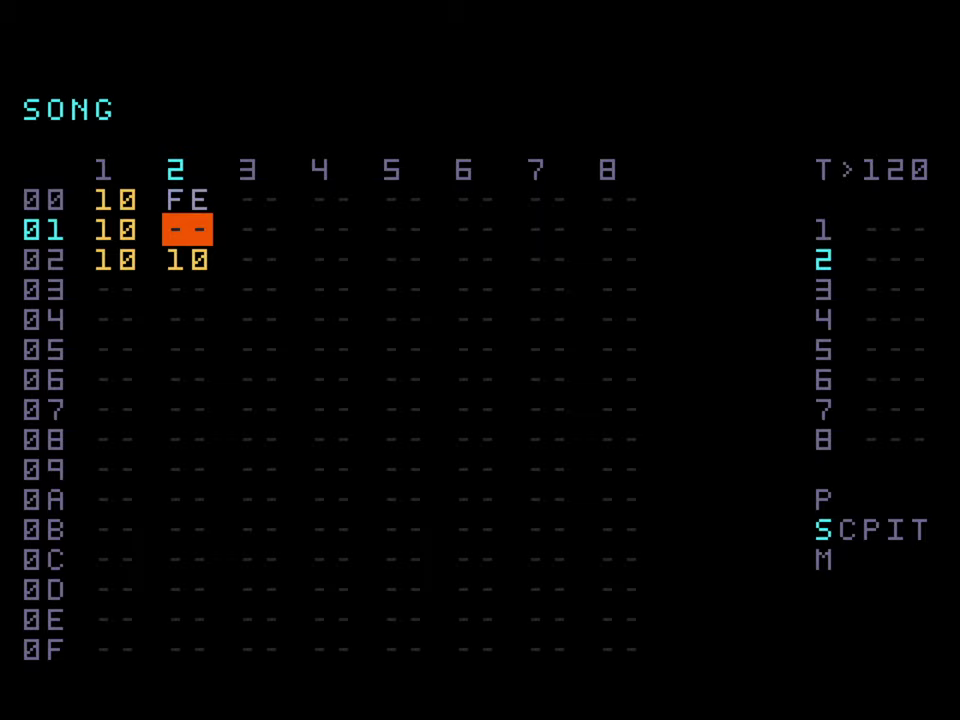
key("Up")
- Briefly play and stop the song, then open the empty chain FE
key("Return")
key("Down")
key("Return")
key("Up")
key("shift+Right")
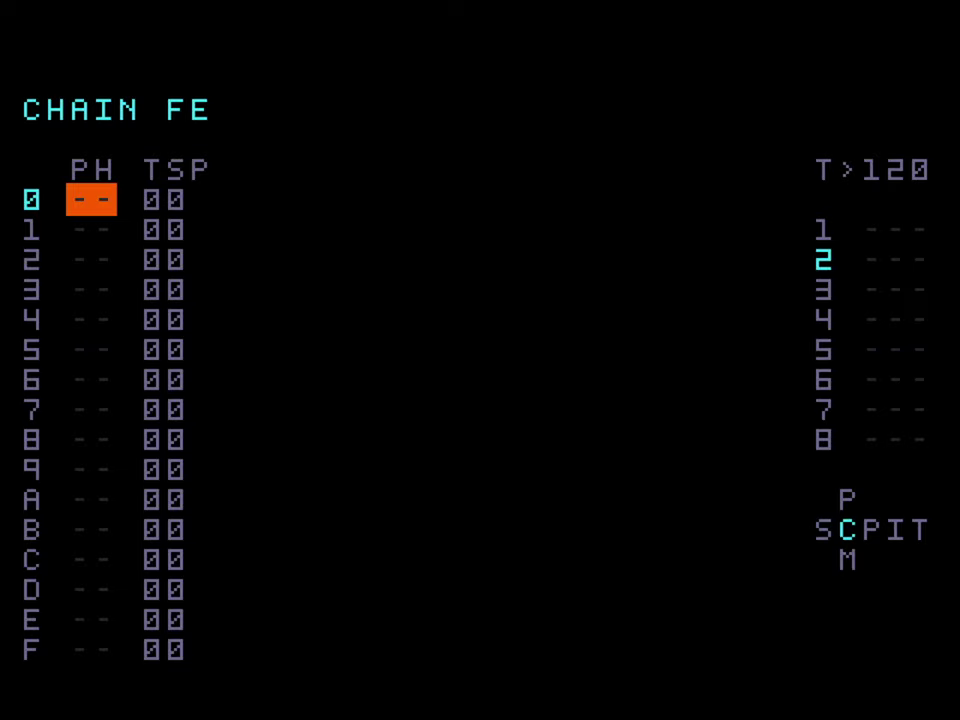
- Fill steps 0–3 of chain FE with phrase FE
key("Down")
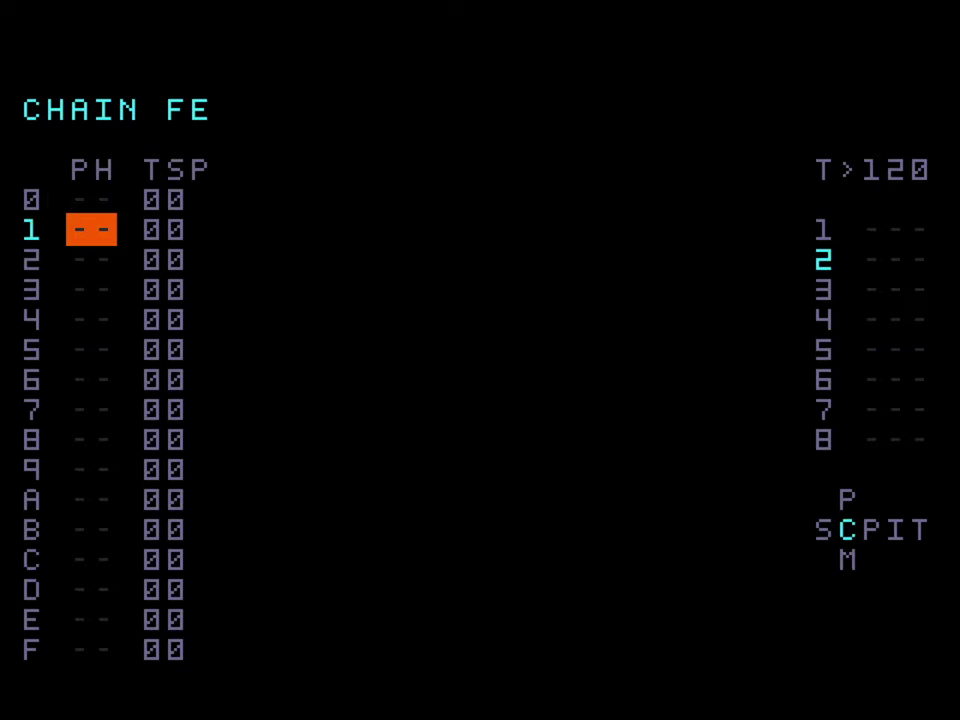
key("Down")
key("Down")
key("Up")
key("Up")
key("Up")
key("Down")
key("Down")
key("Down")
key("Up")
key("Up")
key("Up")
key("x")
key("x+Up")
key("x+Up")
key("x+Up")
key("x+Up")
key("x+Up")
key("x+Up")
key("x+Up")
key("x+Up")
key("x+Up")
key("x+Up")
key("x+Up")
key("x+Up")
key("x+Up")
key("x+Up")
key("x+Up")
key("Down")
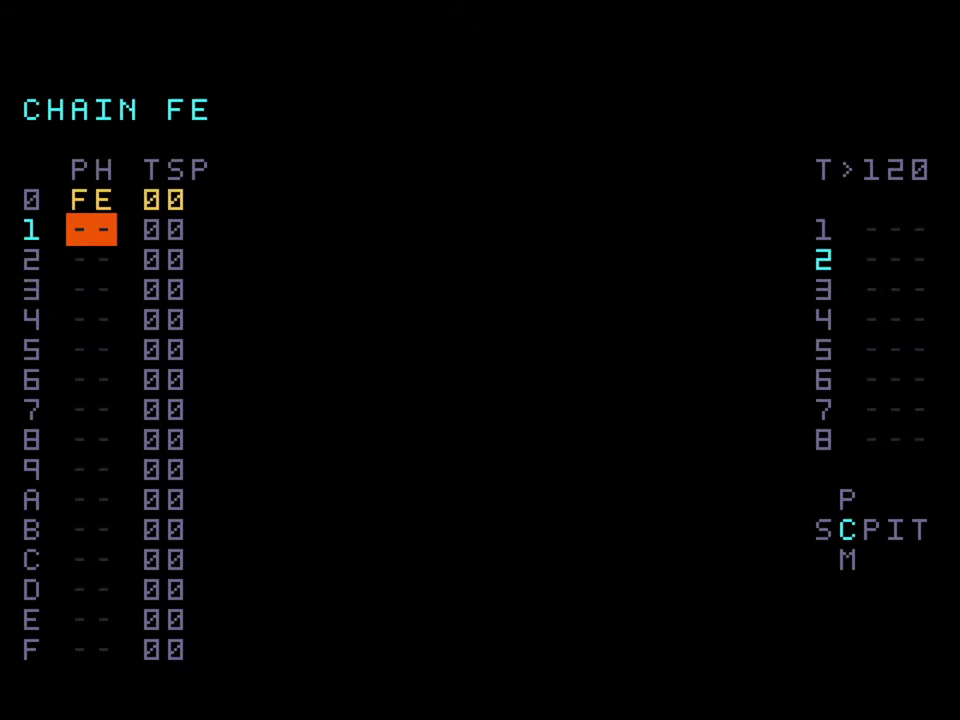
key("x")
key("Down")
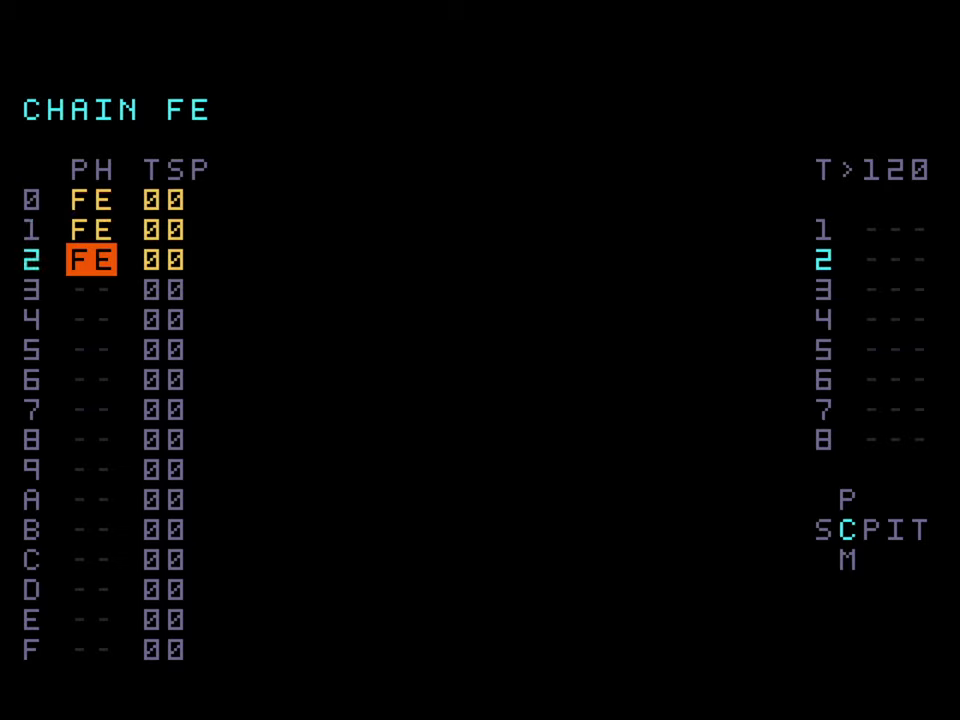
key("x")
key("Down")
key("x")
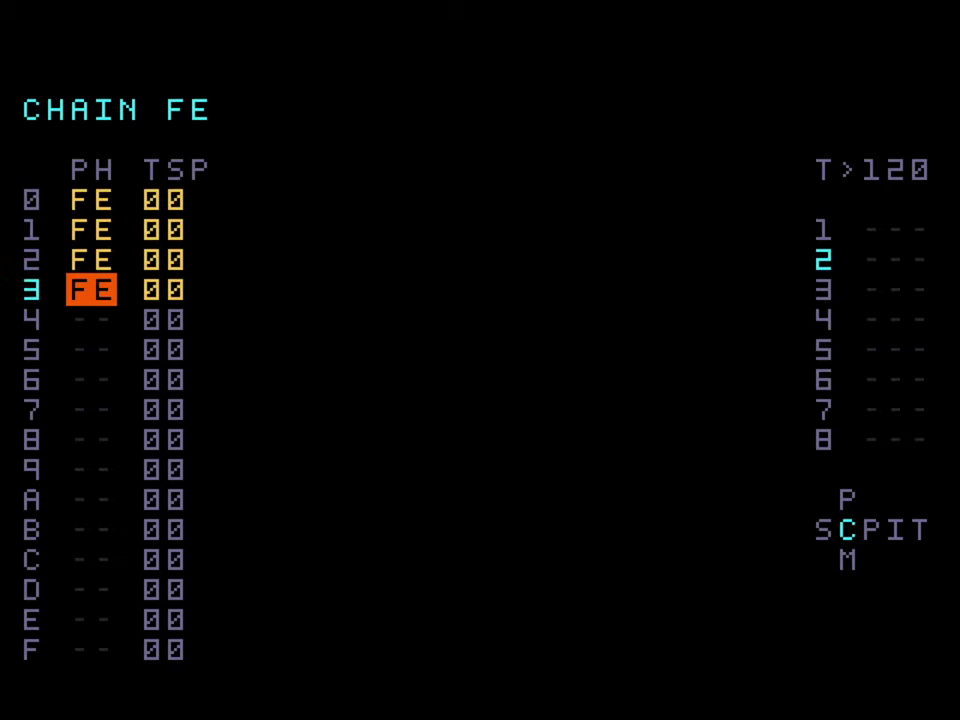
key("Up")
key("Up")
key("Up")
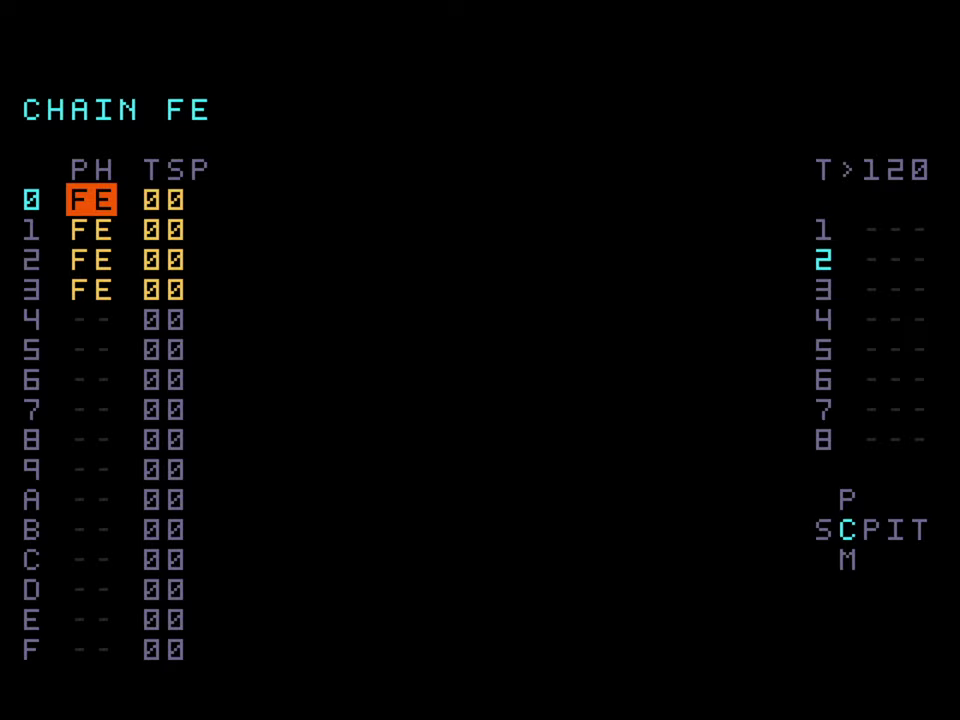
- Peek at phrase FE, then place chain FE on track 2 at song row 01
key("shift+Right")
key("shift+Left")
key("shift+Left")
key("Down")
key("Up")
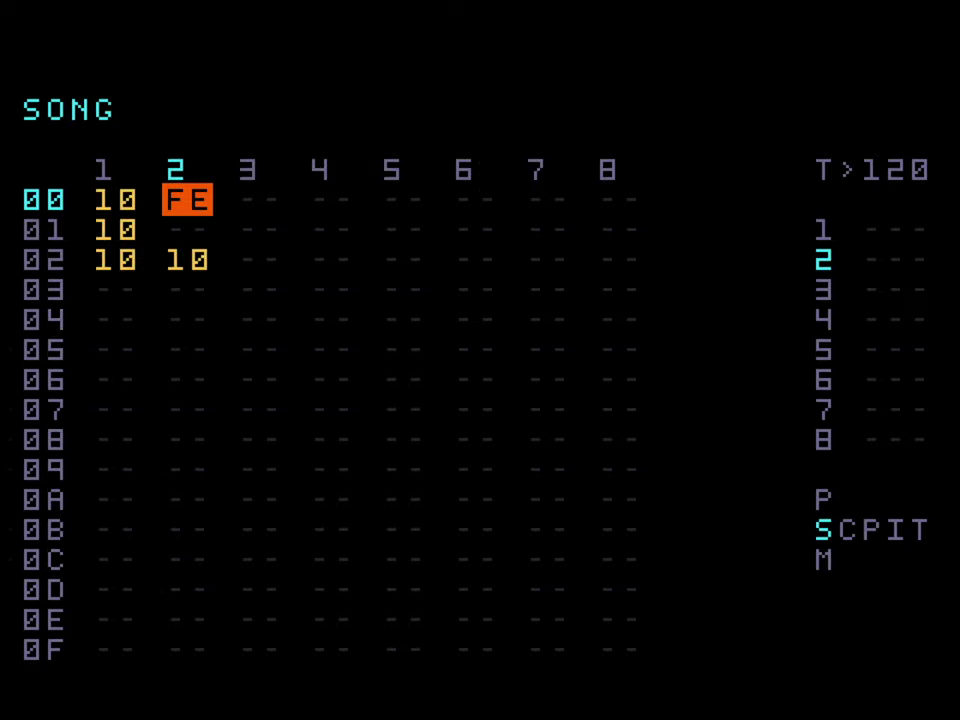
key("Down")
key("x")
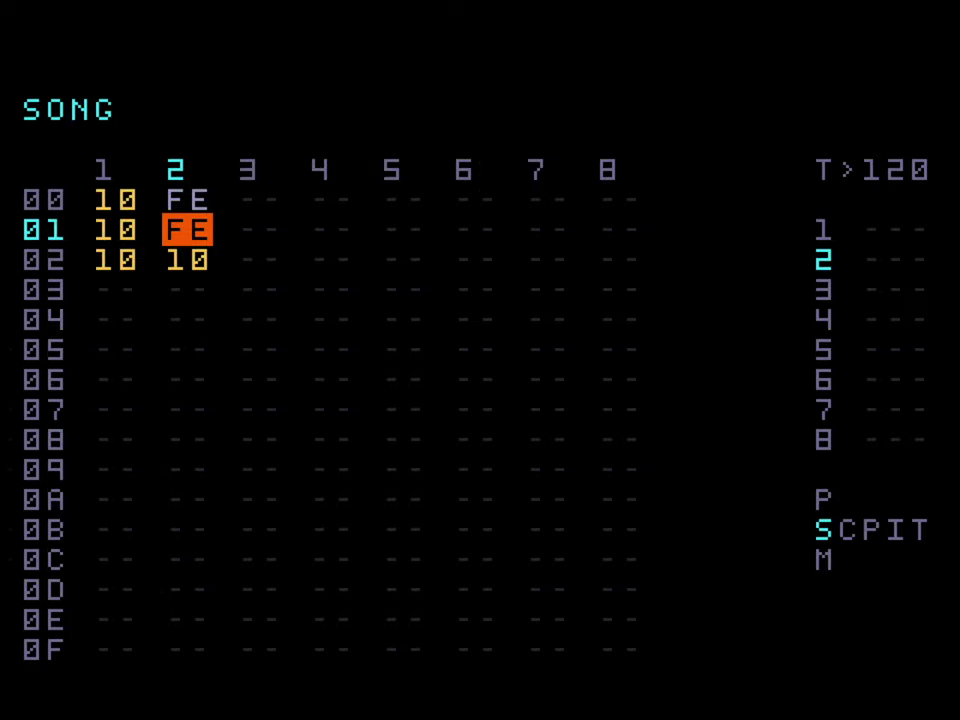
- Play and stop the song, then place chain FE on tracks 3–6 at row 00
key("space")
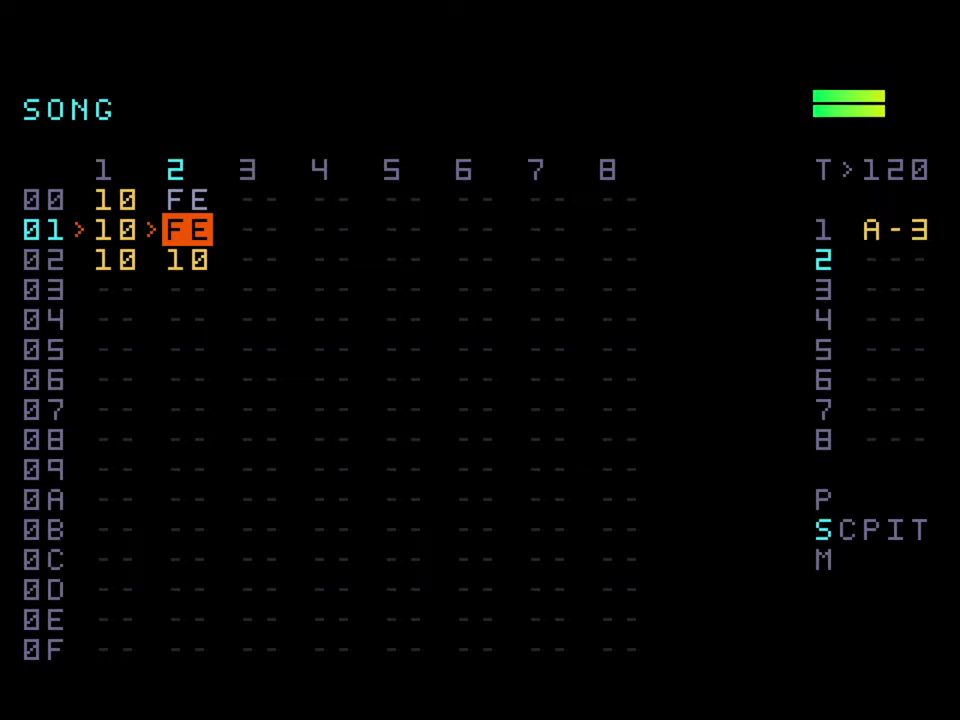
key("space")
key("Right")
key("Up")
key("x")
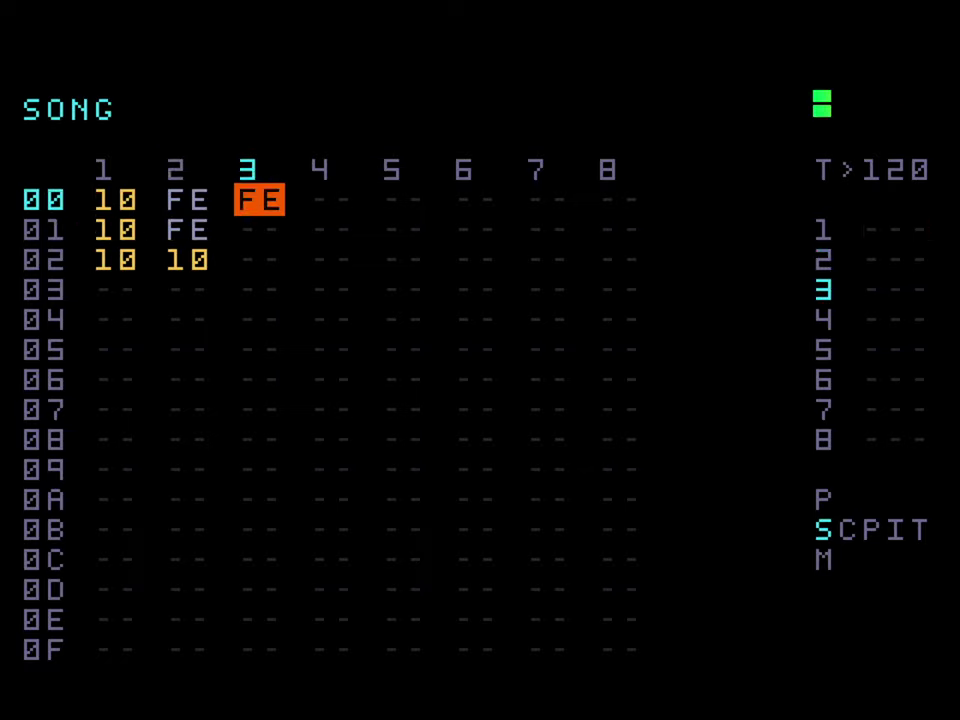
key("Right")
key("x")
key("Right")
key("x")
key("Right")
key("x")
- Add chain FE to tracks 7–8 on row 00 and to tracks 3–8 on row 01
key("Right")
key("x")
key("Right")
key("x")
key("Down")
key("Left")
key("Left")
key("Left")
key("Left")
key("Left")
key("x")
key("Right")
key("x")
key("Right")
key("x")
key("Right")
key("x")
key("Right")
key("x")
key("Right")
key("x")
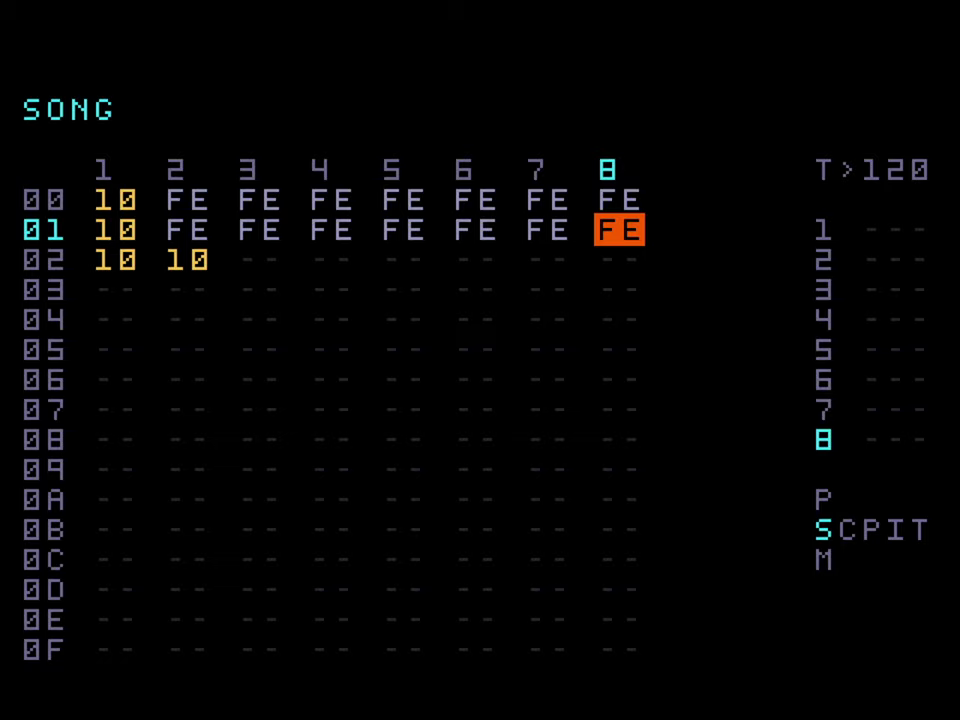
key("Left")
key("Left")
key("Left")
key("Left")
key("Left")
- Change track 5's chain at row 00 from FE to FD
key("Left")
key("Left")
key("Up")
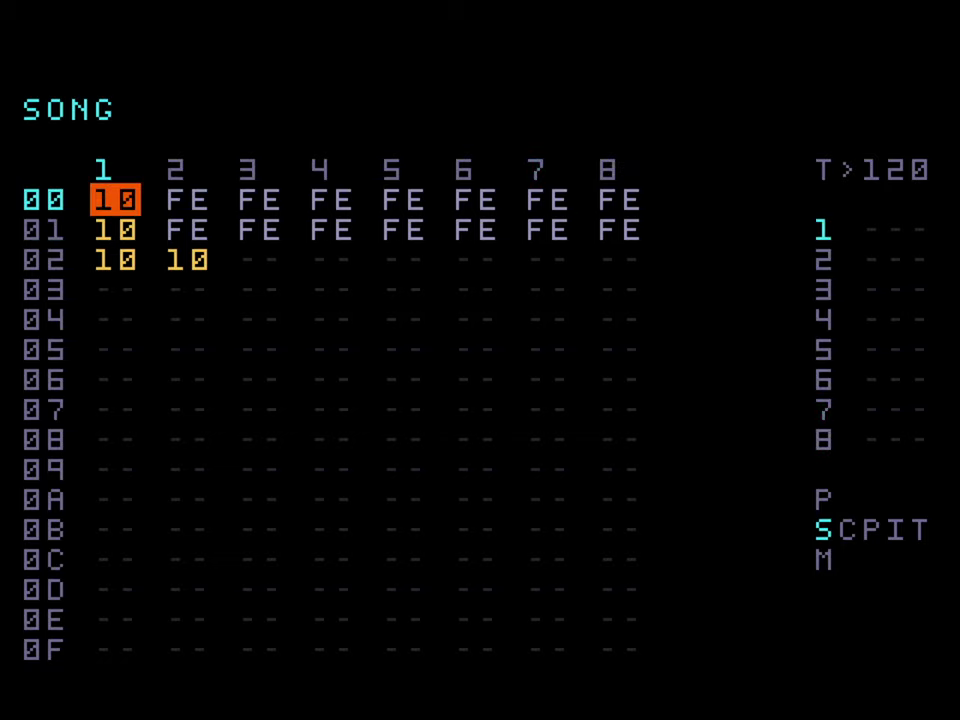
key("Right")
key("Right")
key("Right")
key("Right")
key("Right")
key("Right")
key("Left")
key("Left")
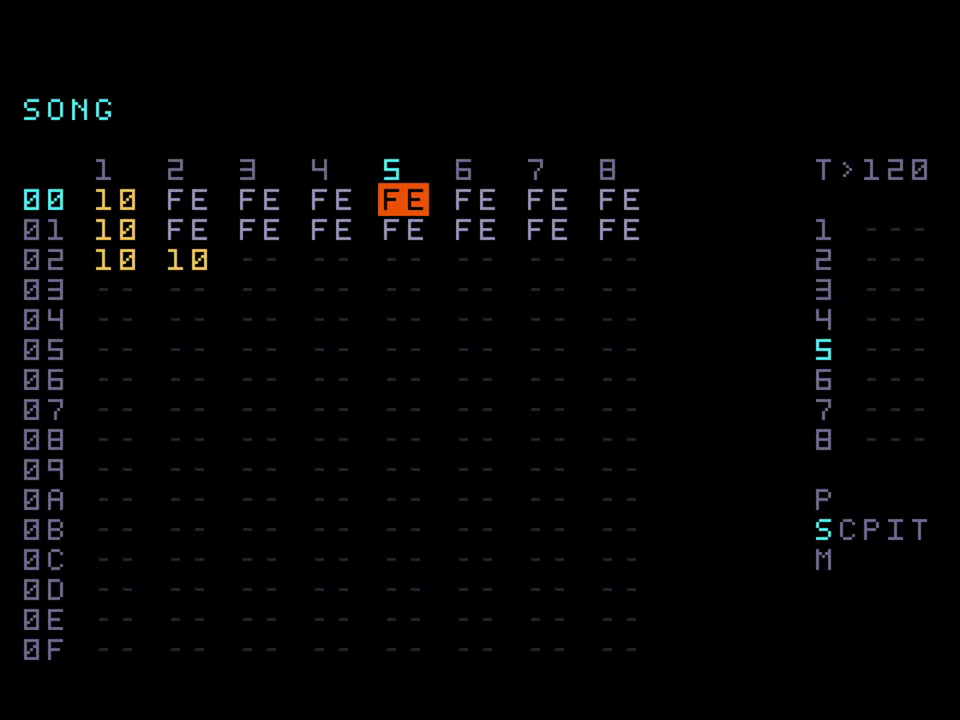
key("x+Left")
- Put phrase FE on steps 0 and 1 of chain FD
key("BackSpace+Right")
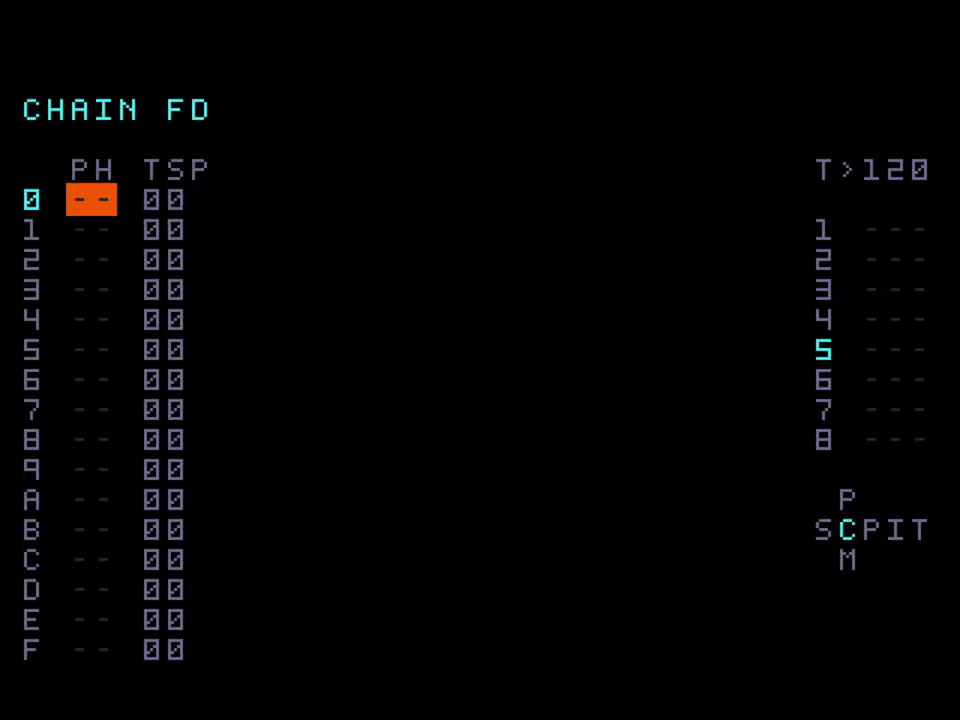
key("x")
key("Down")
key("Up")
key("Down")
key("x")
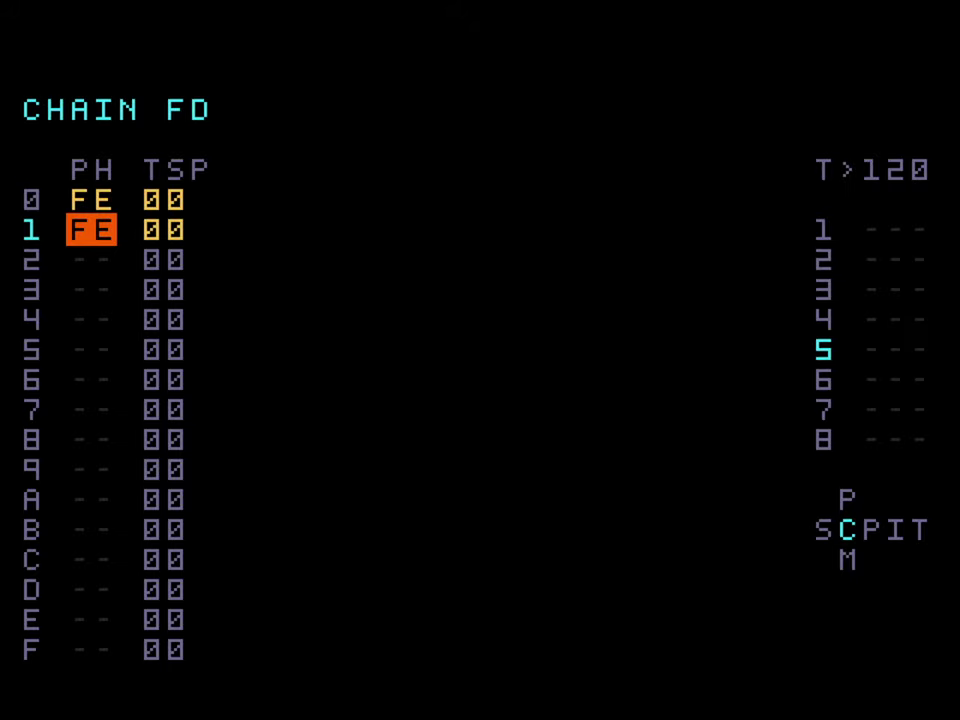
- Back in the song, play from row 00 with chain FD on track 5
key("shift+Left")
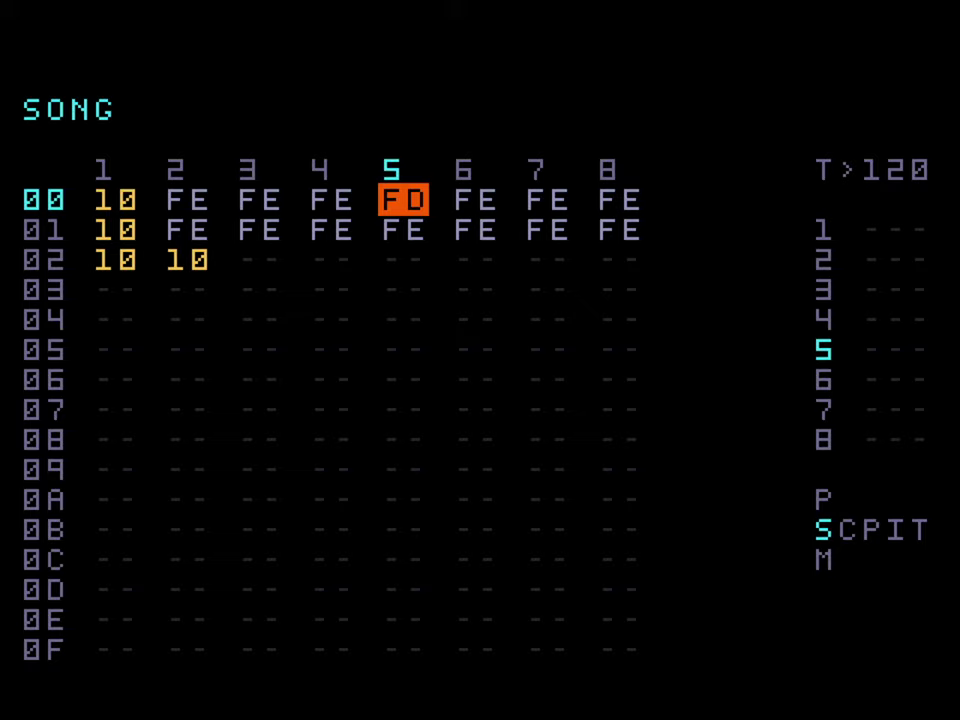
key("Left")
key("Right")
key("Return")
key("Down")
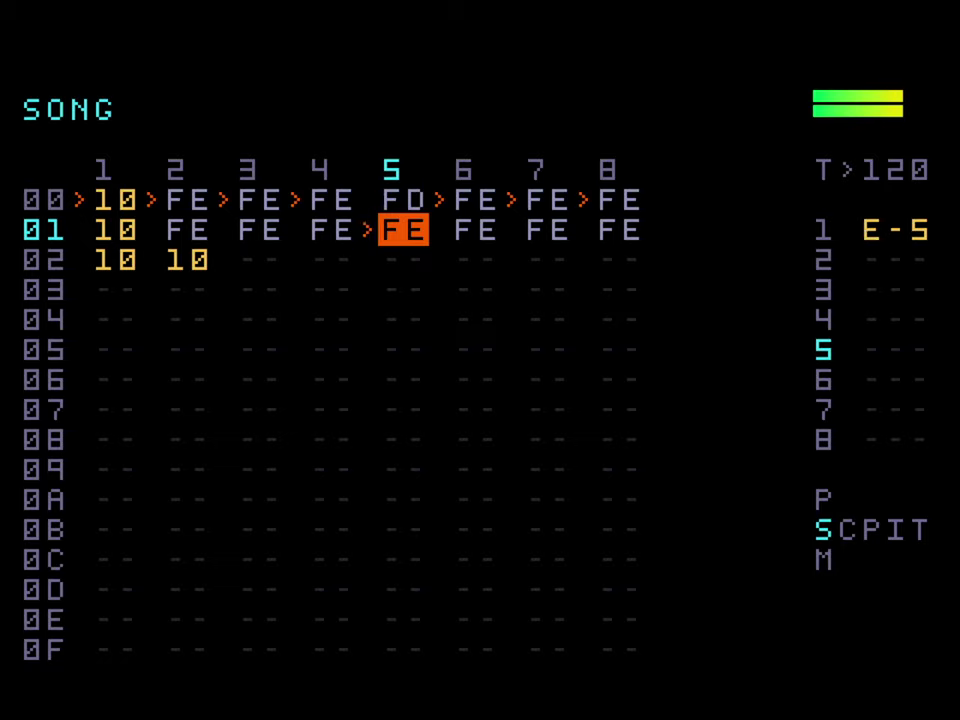
key("Down")
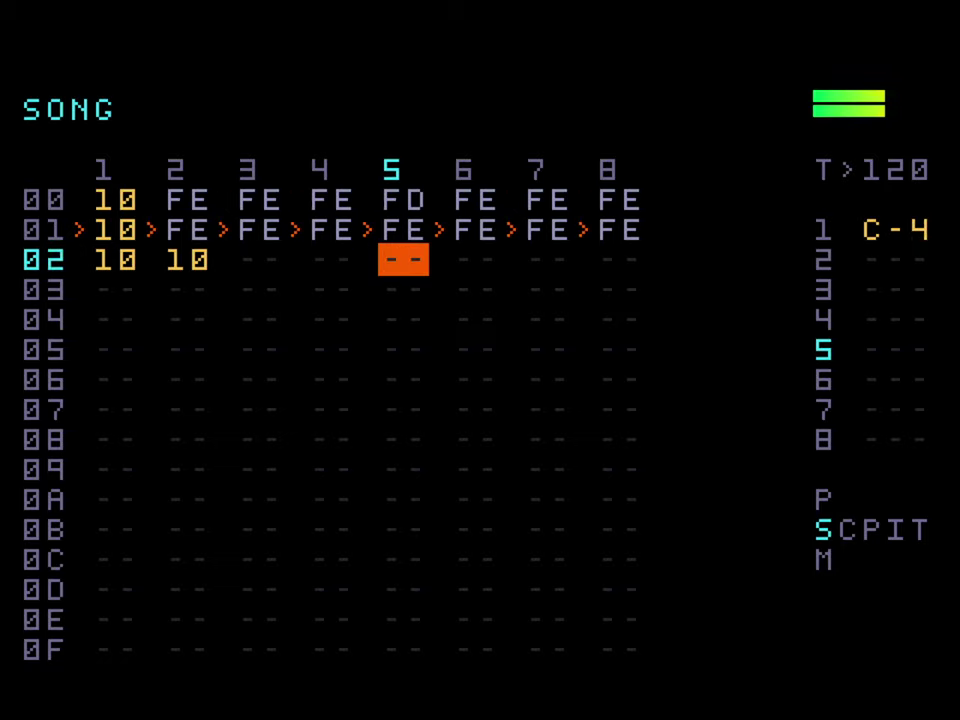
- Stop playback and copy song row 01's chains into empty row 04
key("space")
key("Left")
key("Left")
key("Left")
key("Left")
key("Up")
key("Down")
key("Up")
key("Up")
key("Down")
key("Down")
key("Down")
key("Up")
key("Up")
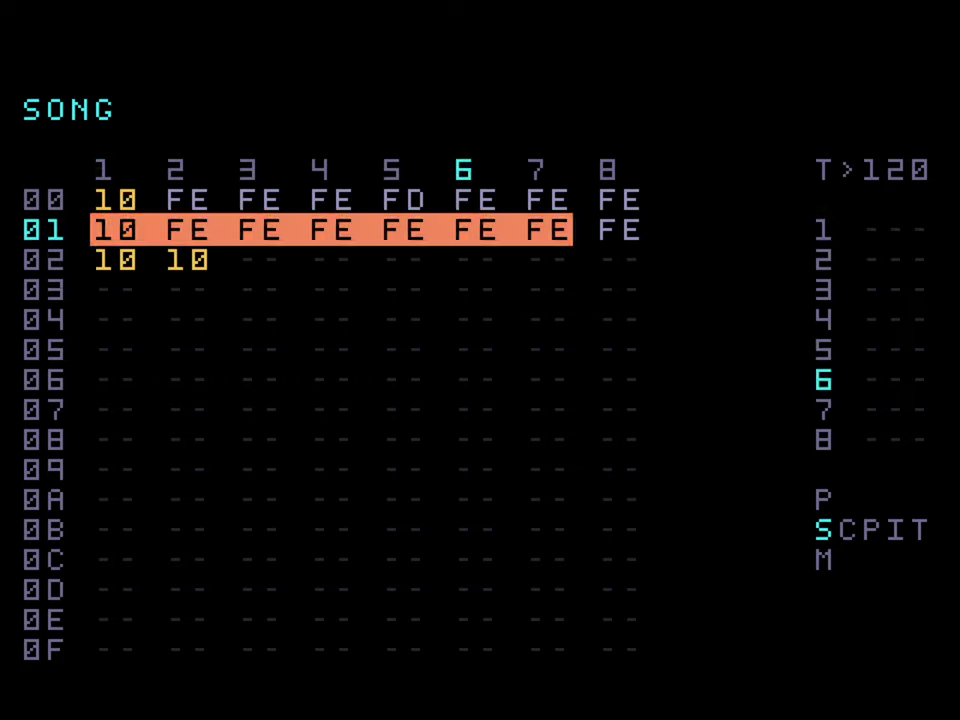
key("x")
key("Down")
key("Down")
key("Down")
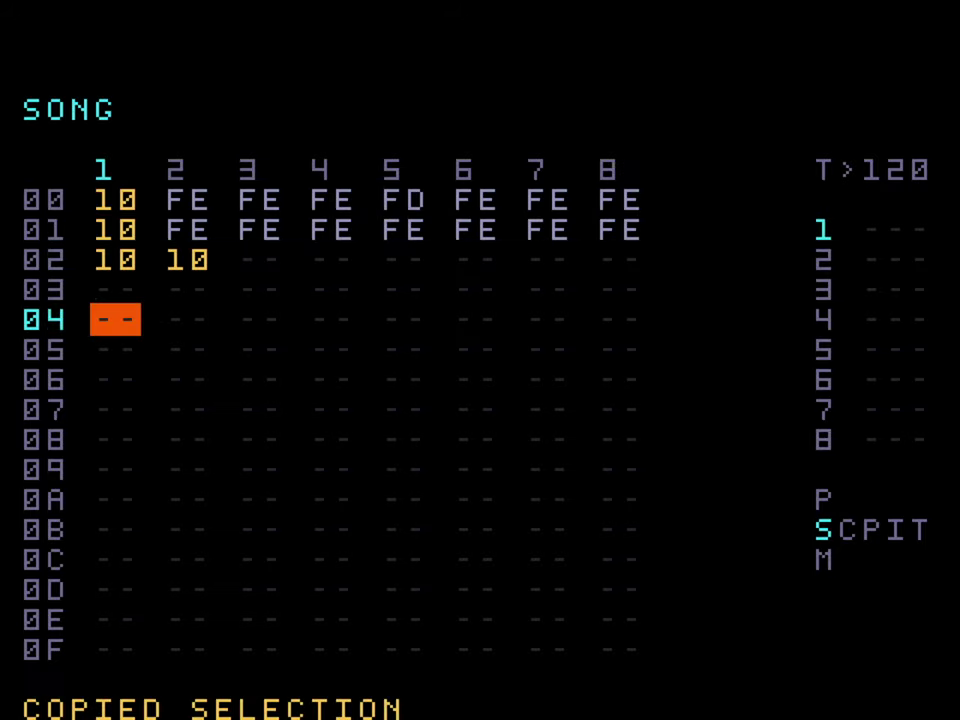
key("shift+z")
- Check that row 04 now repeats chain 10 on track 1 and FE on tracks 2–8
key("Up")
key("Up")
key("Up")
key("Up")
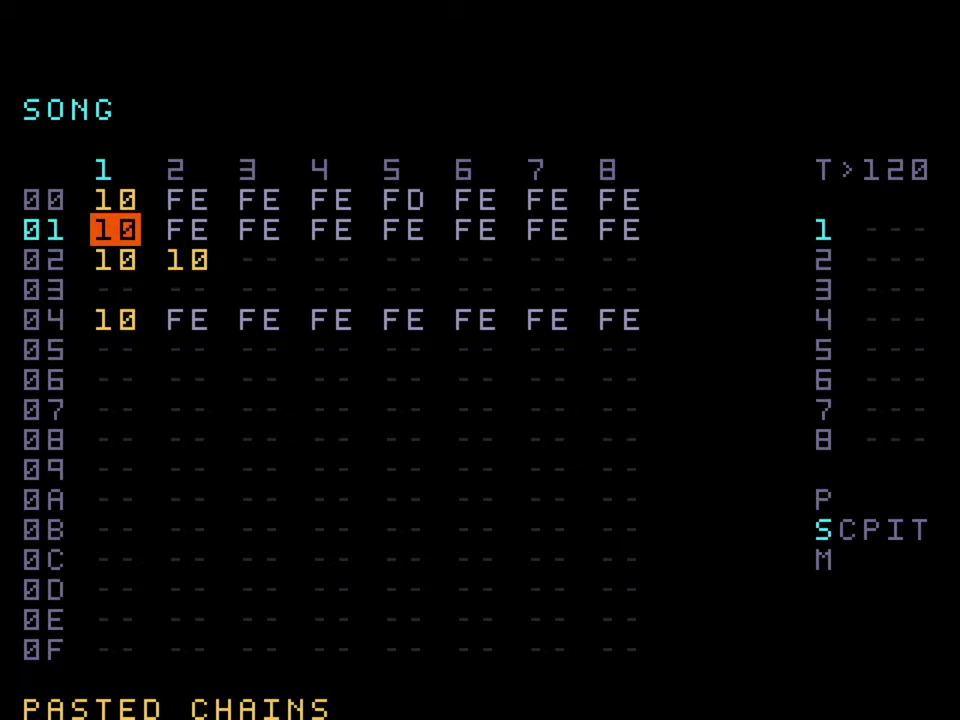
key("Down")
key("Up")
key("Up")
key("Down")
key("Up")
key("Down")
key("Down")
key("Down")
key("Up")
key("Up")
key("Up")
key("Down")
key("Down")
key("Up")
key("Up")
key("Down")
key("Down")
key("Down")
key("Down")
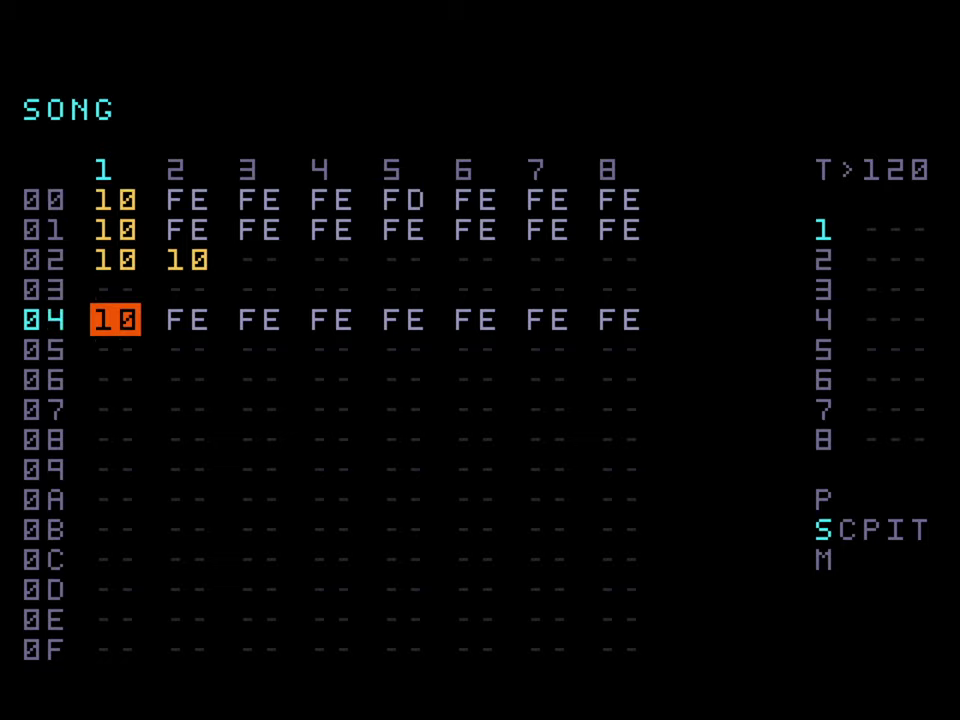
key("Up")
key("Down")
key("Right")
key("Right")
key("Right")
key("Right")
key("Right")
key("Right")
key("Right")
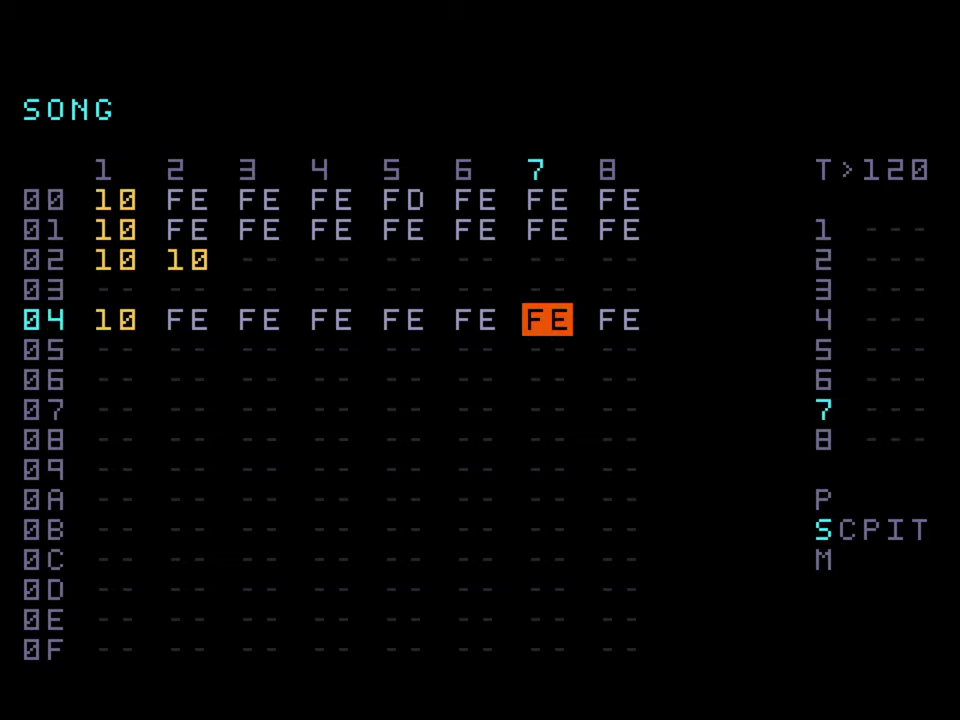
key("Left")
key("Left")
key("Left")
key("Left")
key("Left")
key("Left")
key("Left")
key("Down")
key("Up")
key("Up")
key("Down")
key("Down")
key("Up")
key("Up")
key("Down")
key("Down")
key("Up")
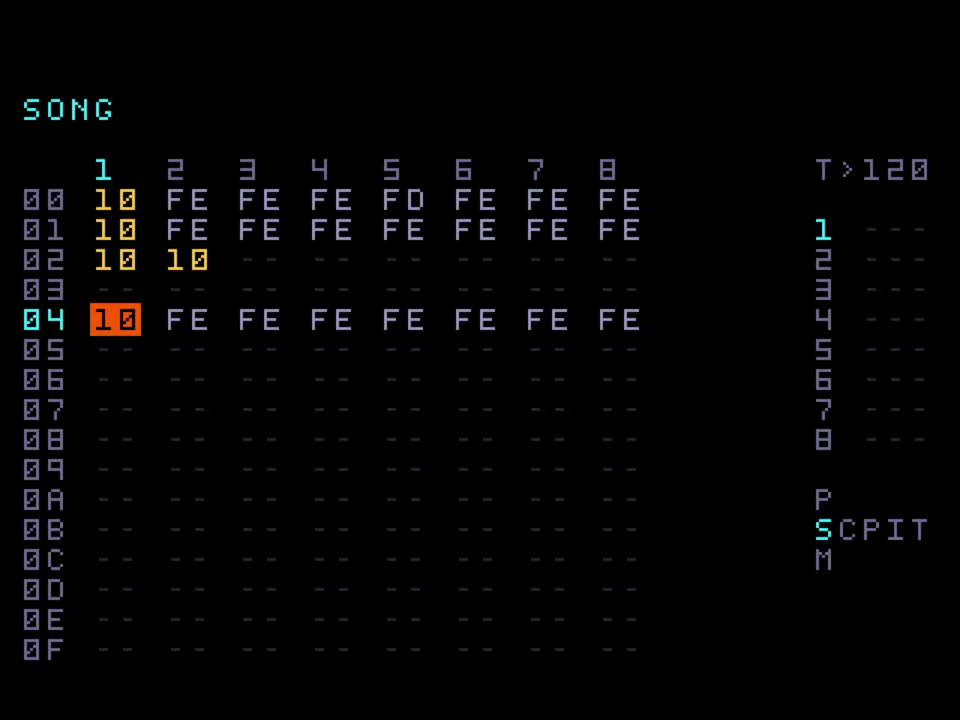
- Play the song from row 04 and open chain 10
key("space")
key("Down")
key("Up")
key("Up")
key("Down")
key("shift+Right")
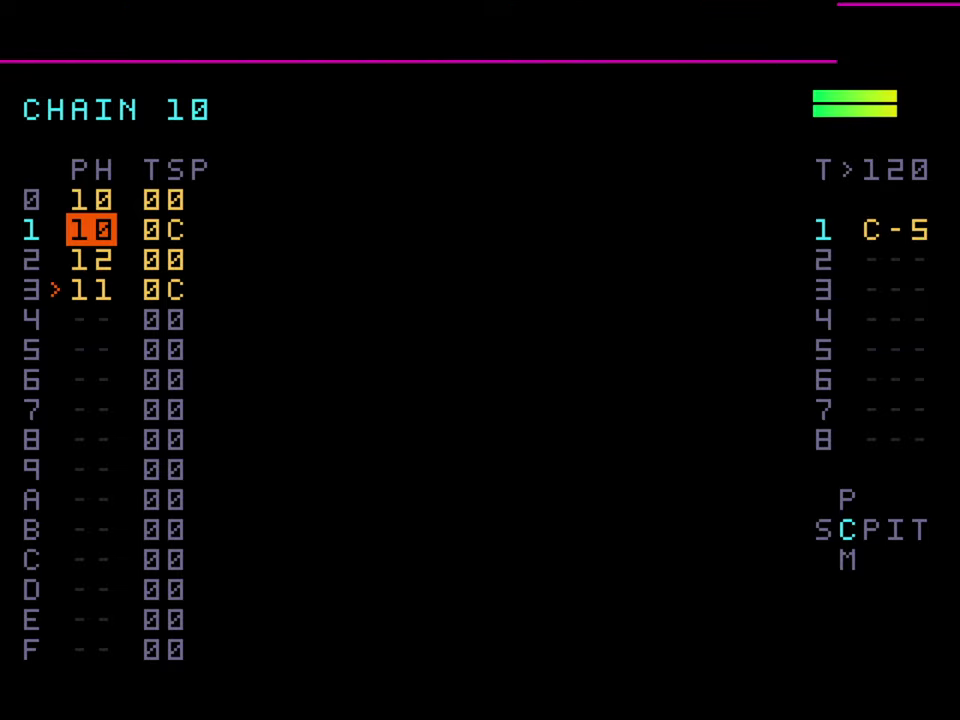
- Stop playback and put a new chain 40 on track 4 of song row 04
key("shift+Left")
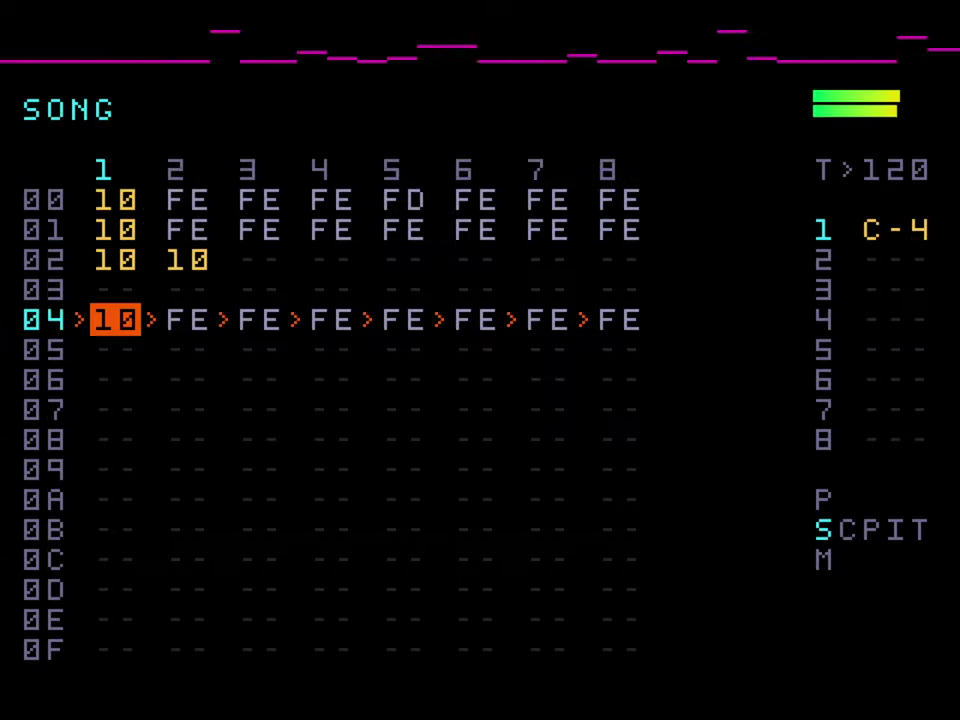
key("Return")
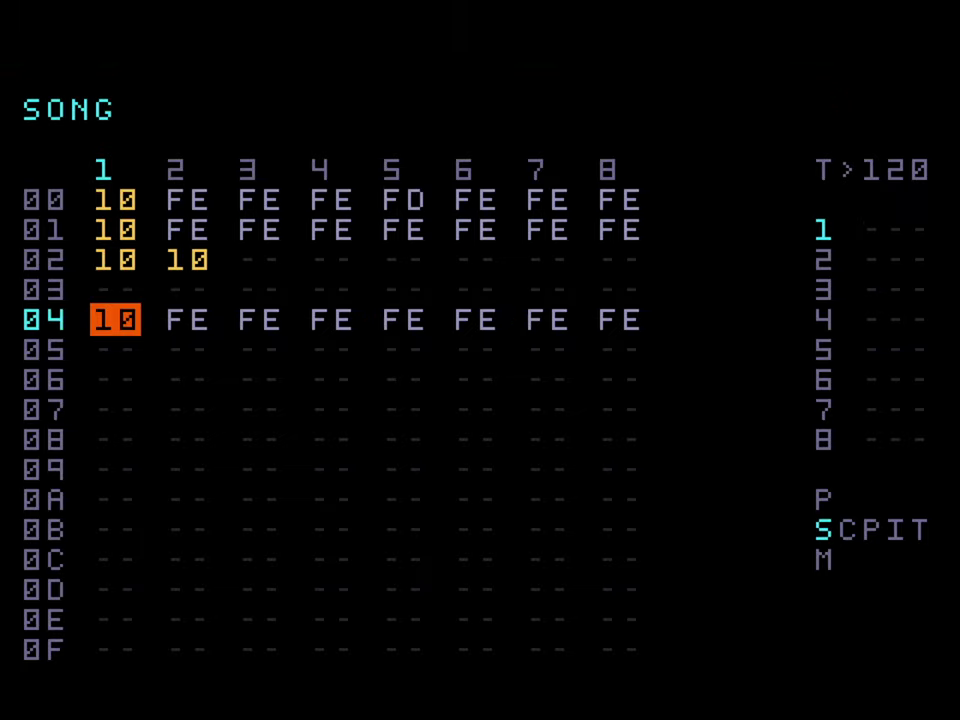
key("Right")
key("Right")
key("Right")
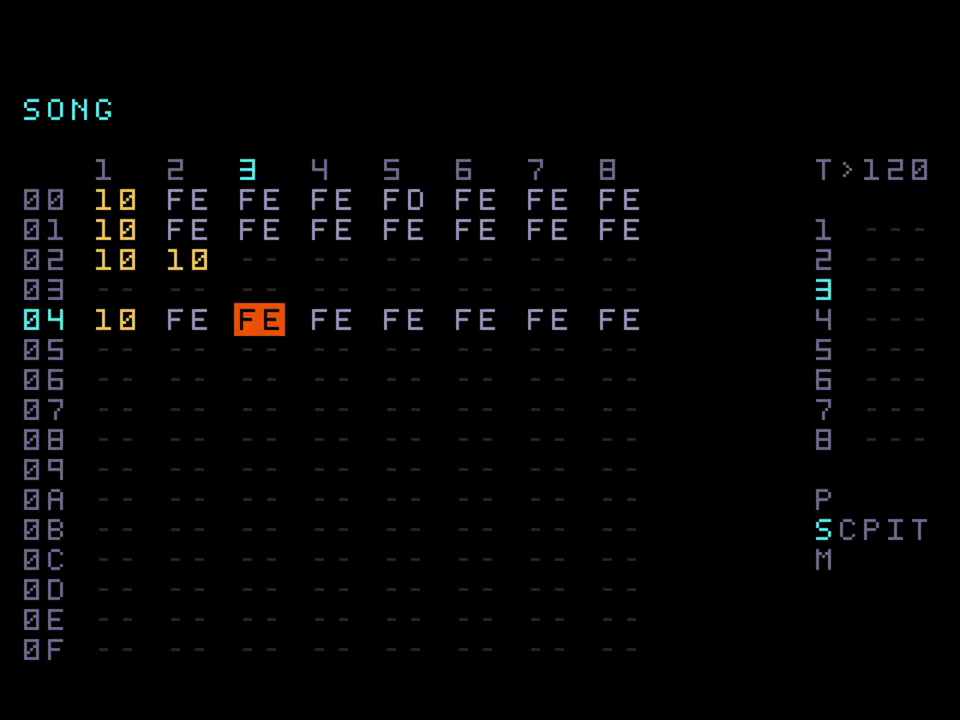
key("x+Up")
key("x+Down")
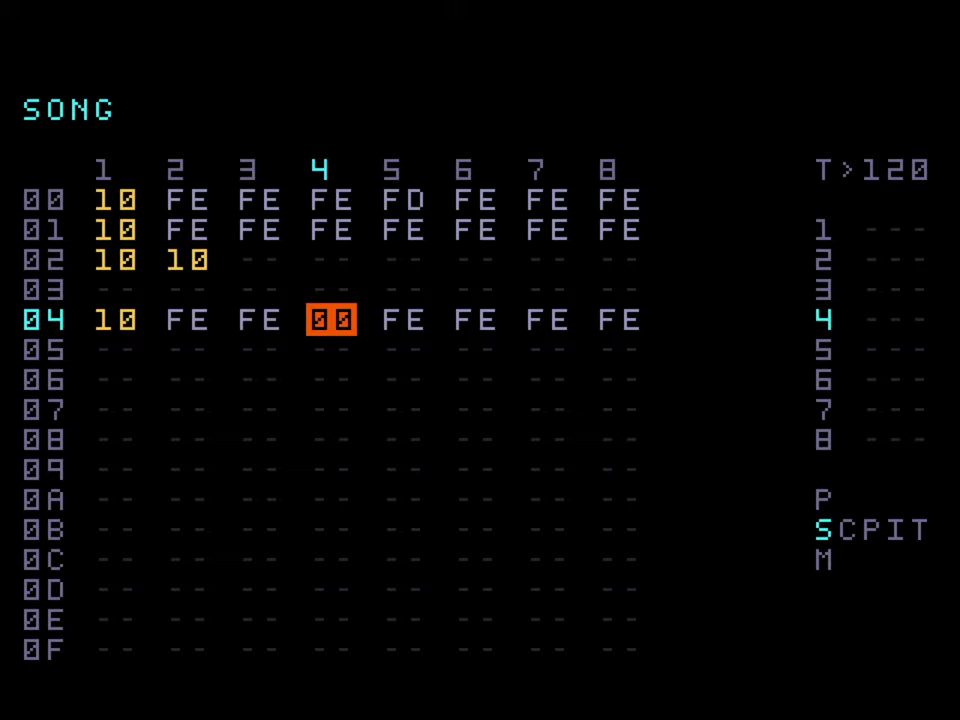
key("Up")
key("Up")
key("Up")
key("Up")
- Compare chain 40 with the neighbouring chains along song row 04
key("Left")
key("Left")
key("Left")
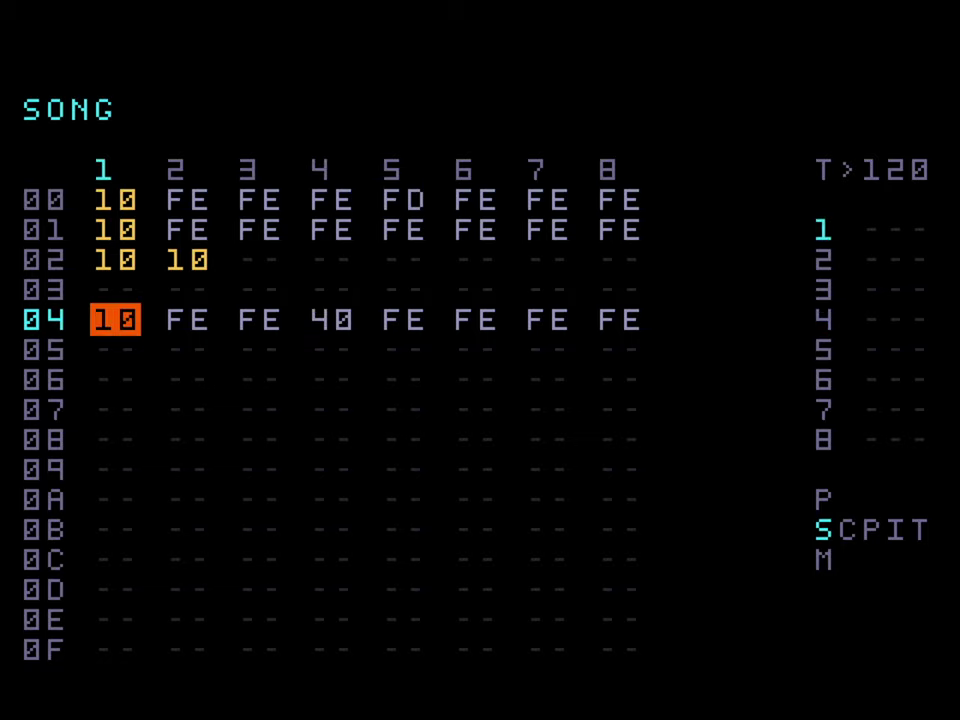
key("Right")
key("Right")
key("Right")
key("Left")
key("Left")
key("Left")
key("Right")
key("Right")
key("Right")
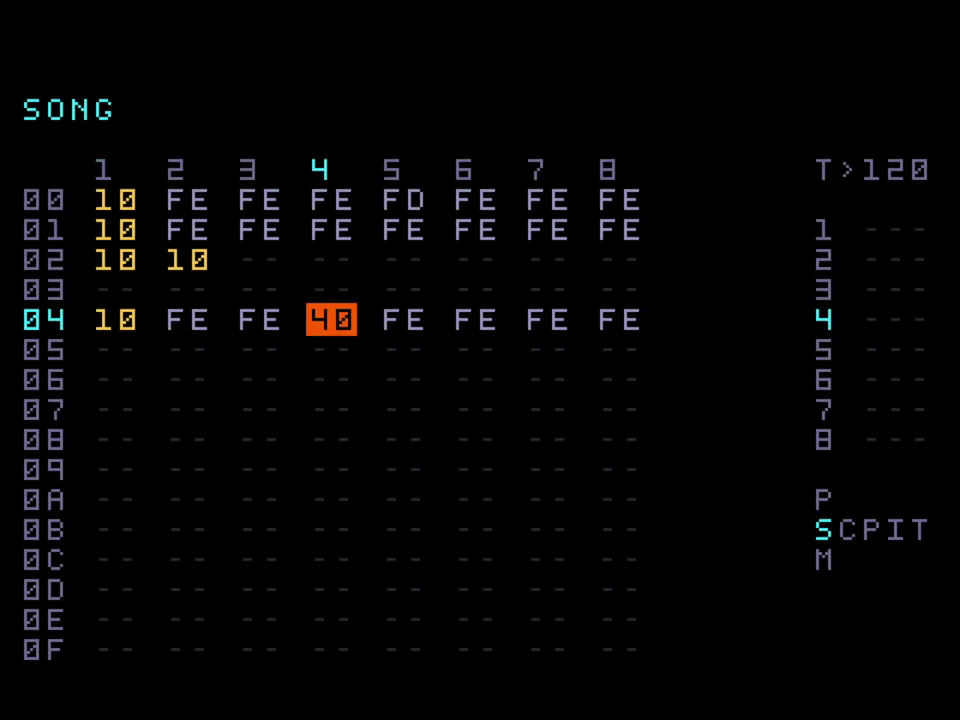
key("Left")
key("Left")
key("Left")
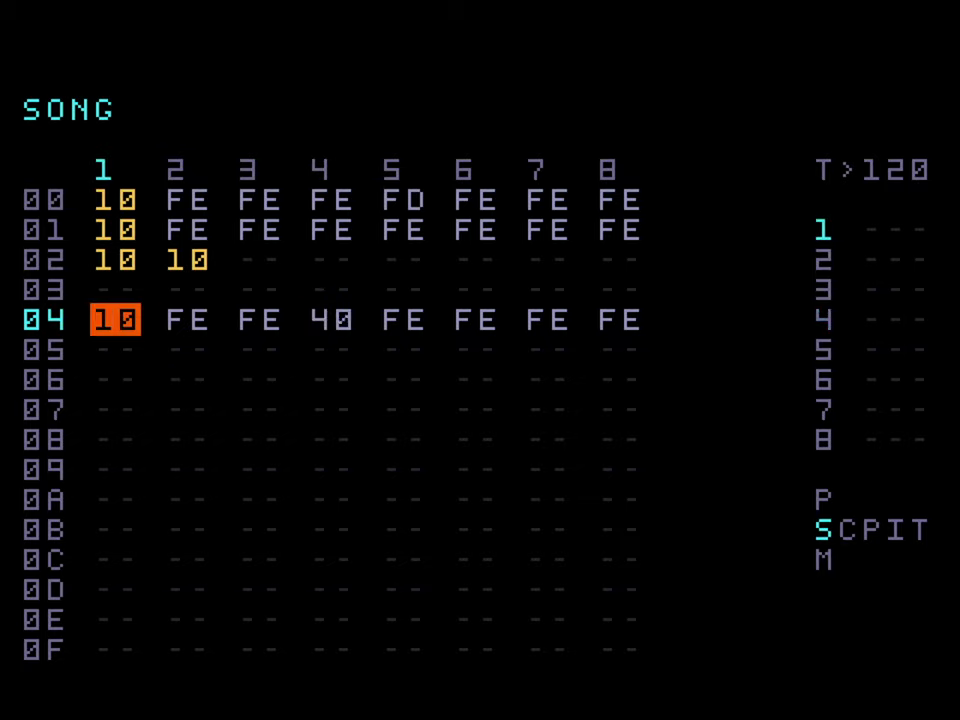
key("Right")
key("Right")
key("Right")
key("Right")
key("Left")
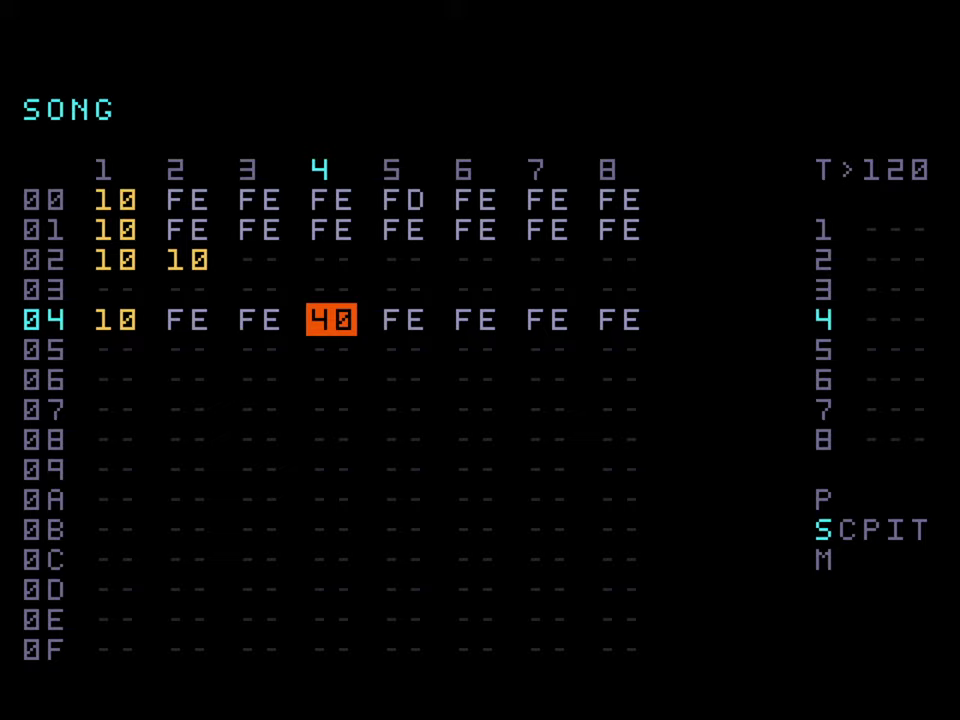
key("Left")
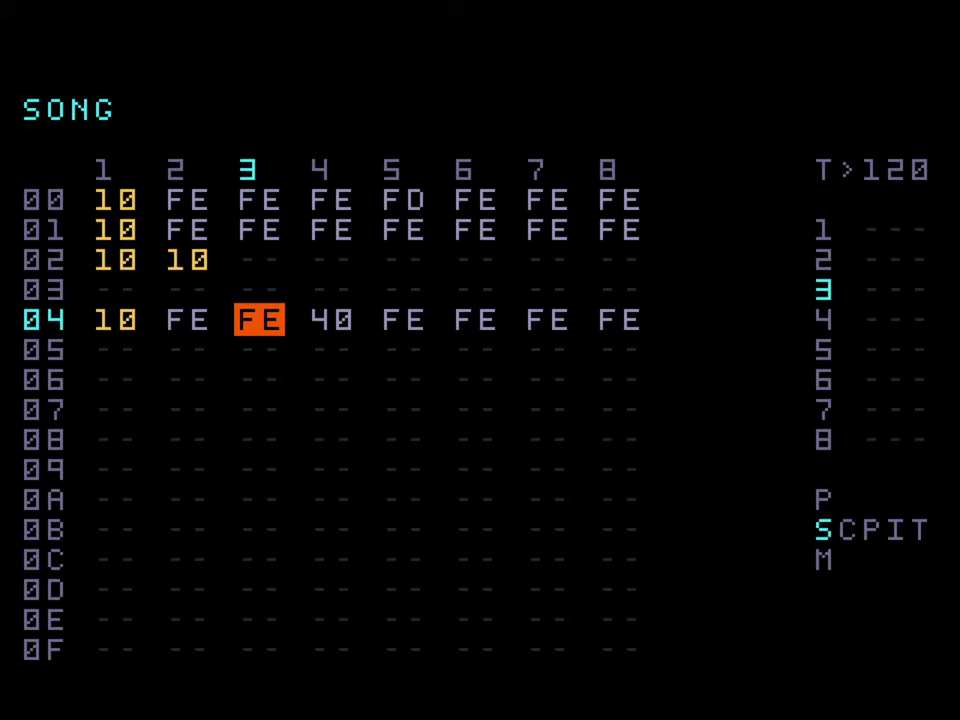
key("Right")
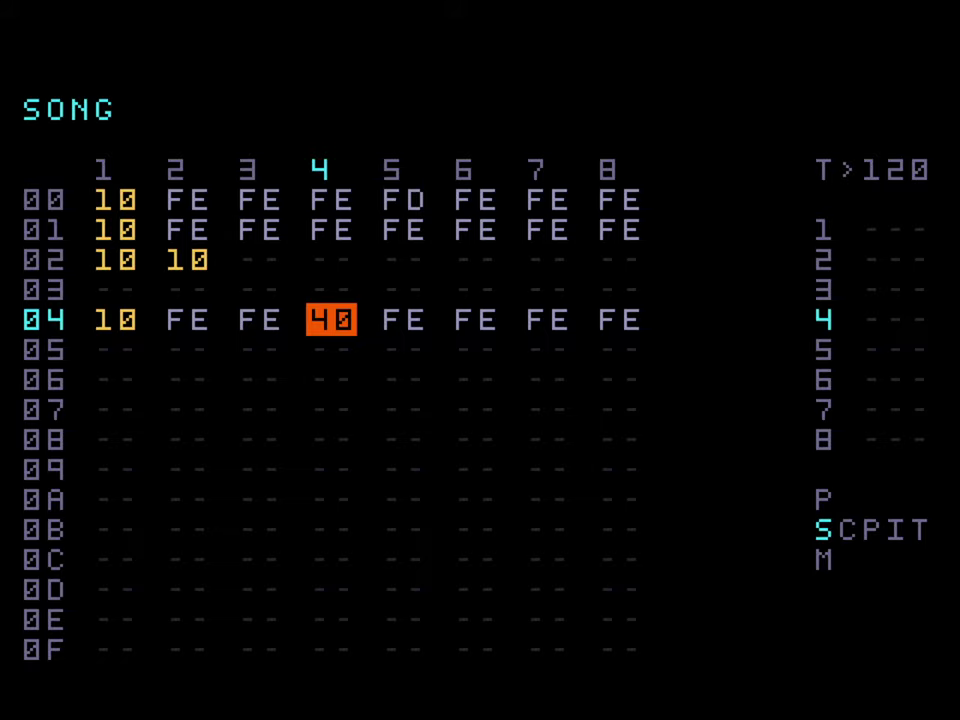
- Fill chain 40's steps 0–3 with phrase 40
key("shift+Right")
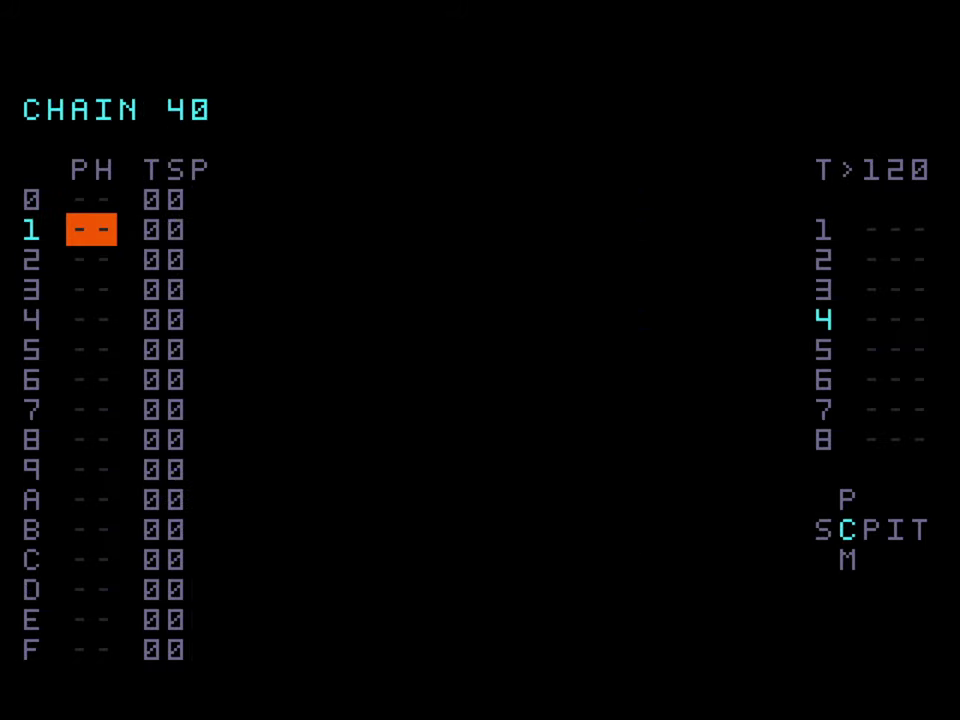
key("Up")
key("x")
key("x+Down")
key("x+Down")
key("x+Down")
key("x+Down")
key("x+Down")
key("x+Down")
key("x+Down")
key("x+Down")
key("x+Down")
key("x+Down")
key("x+Down")
key("x+Down")
key("x+Down")
key("x+Down")
key("x+Down")
key("x+Down")
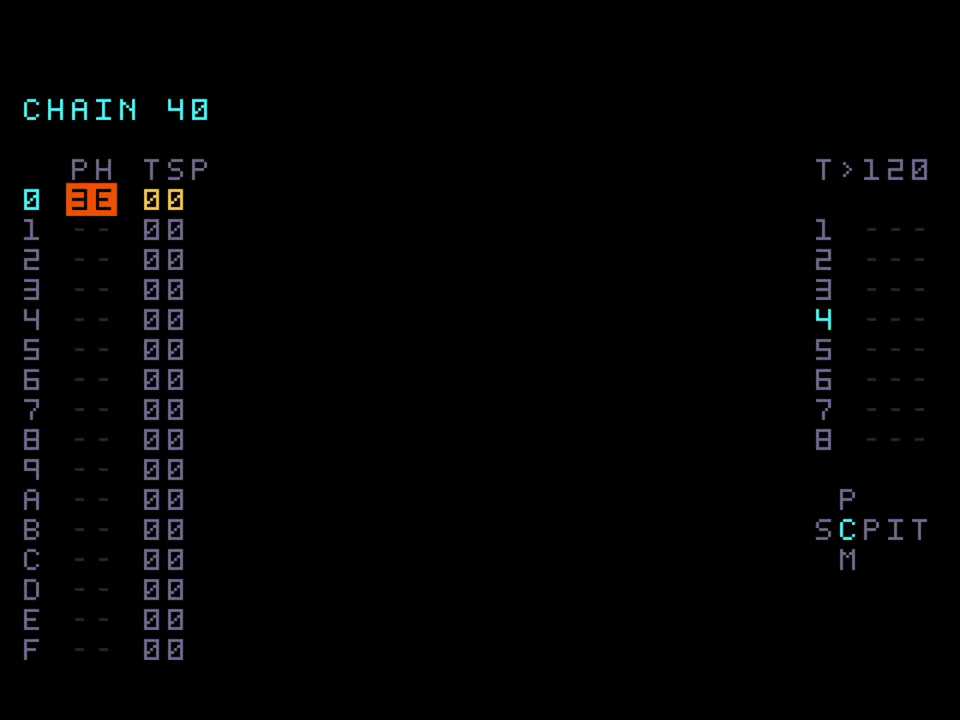
key("x+Up")
key("x+Up")
key("x+Up")
key("x+Up")
key("Down")
key("x")
key("Down")
key("x")
key("Down")
key("x")
key("Up")
key("Up")
key("Up")
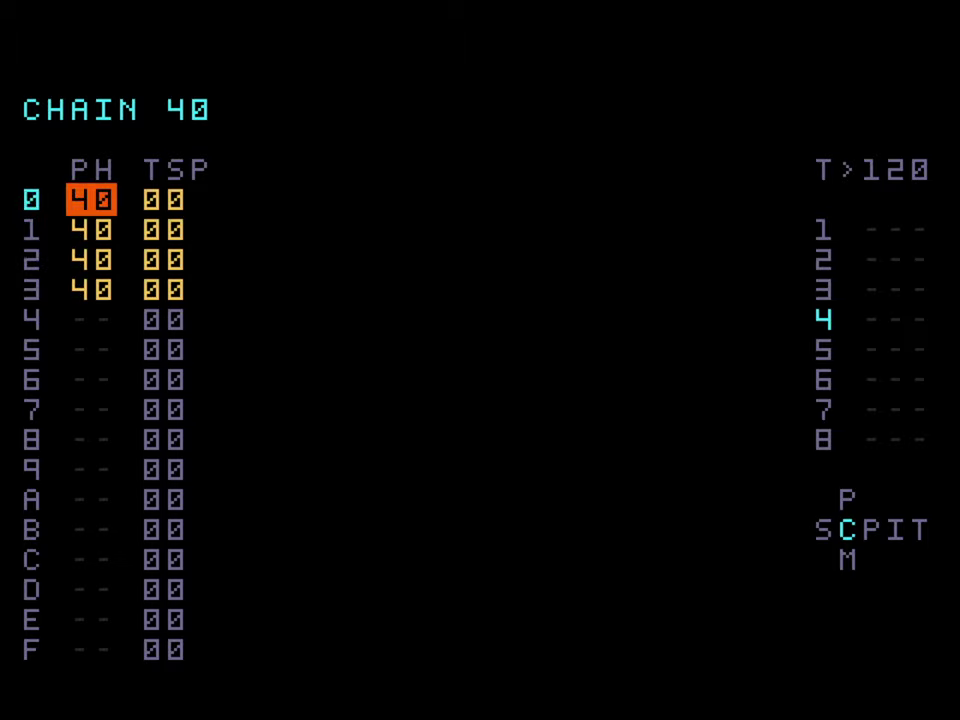
- In phrase 40, enter a C-4 note at step 0 using instrument 02
key("shift+Right")
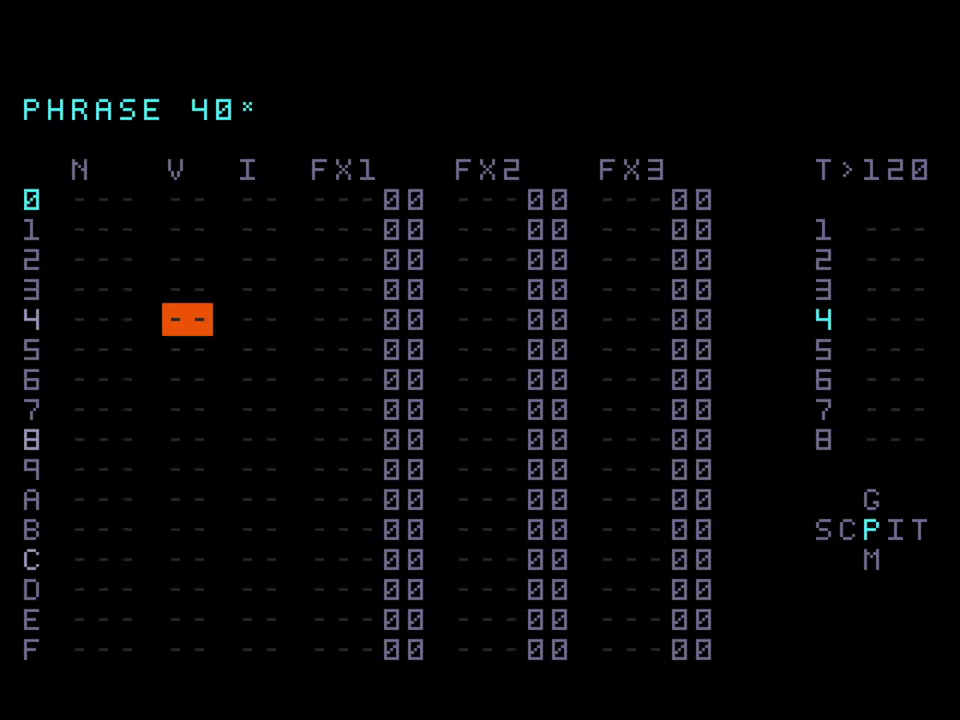
key("Left")
key("Up")
key("Up")
key("Up")
key("Up")
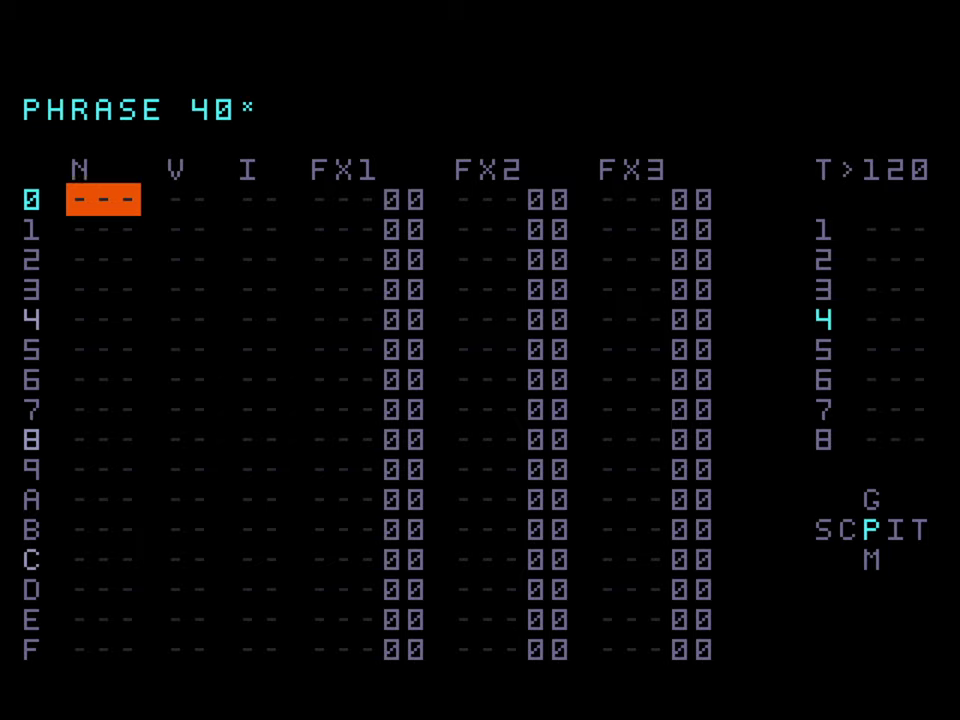
key("x")
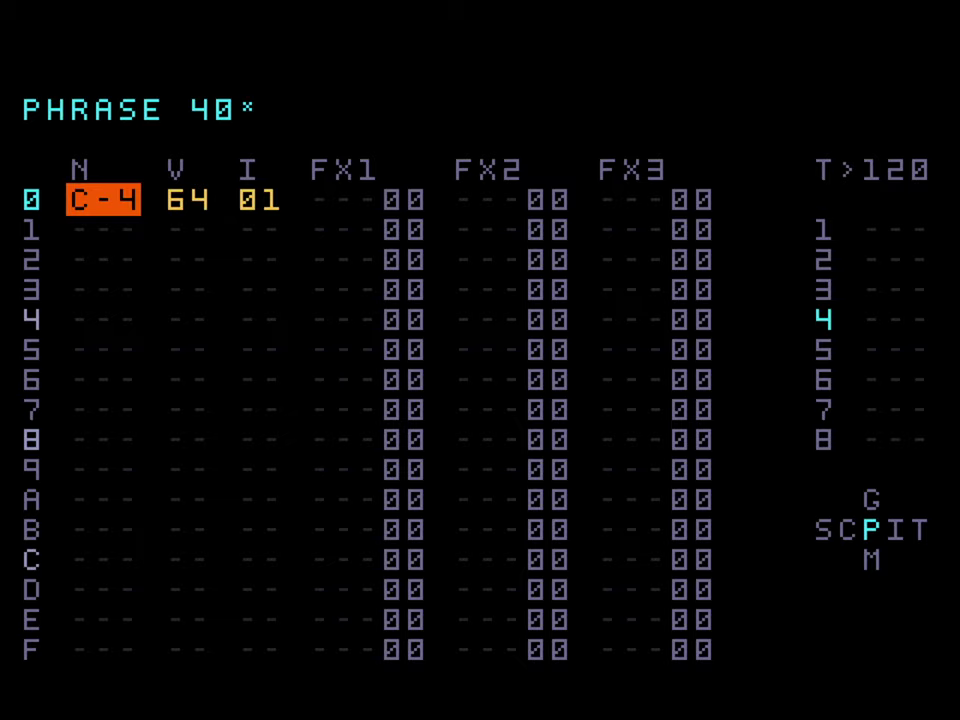
key("x")
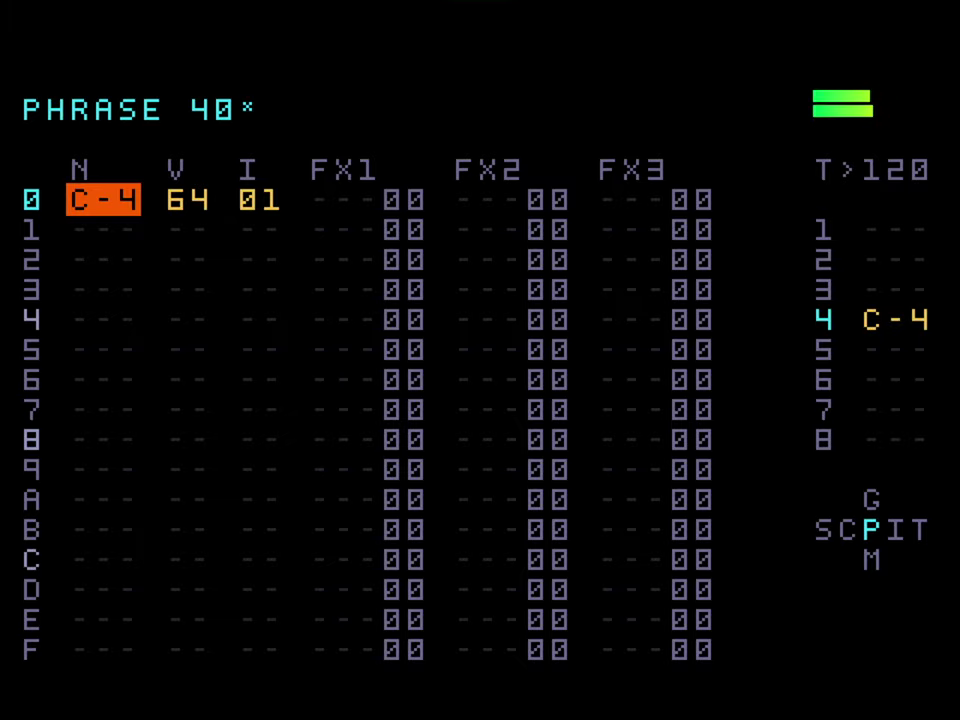
key("Right")
key("Right")
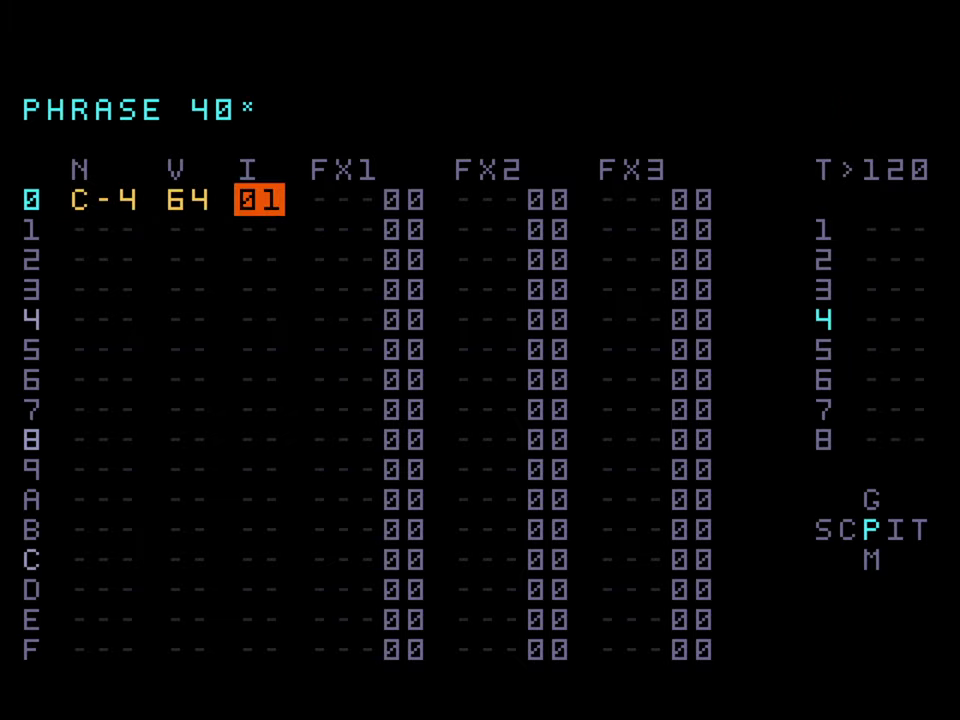
key("x+Right")
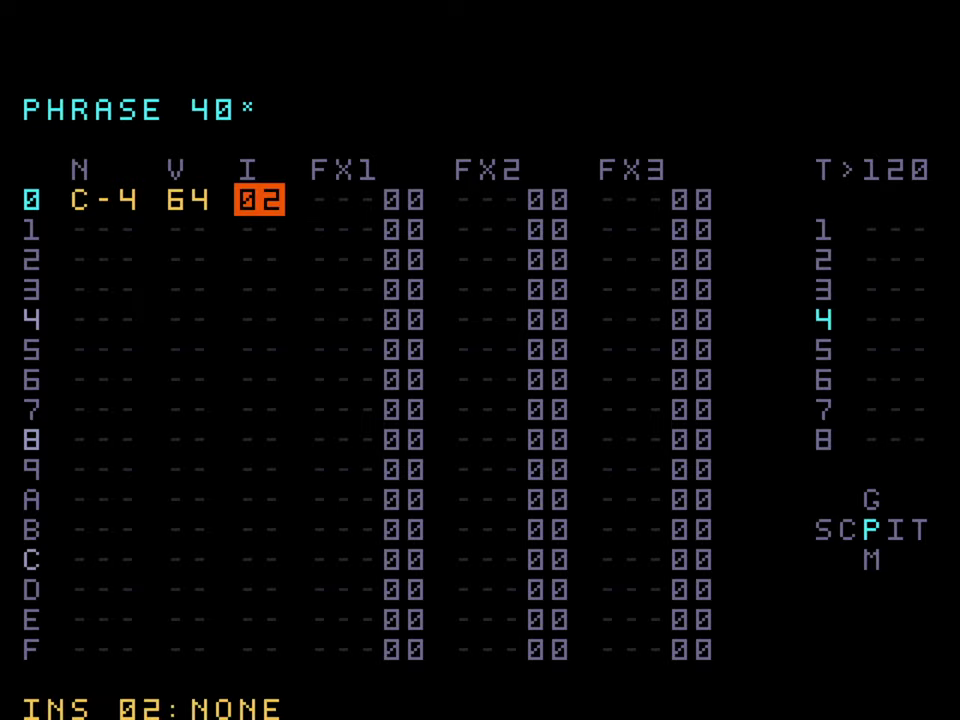
key("shift+Up")
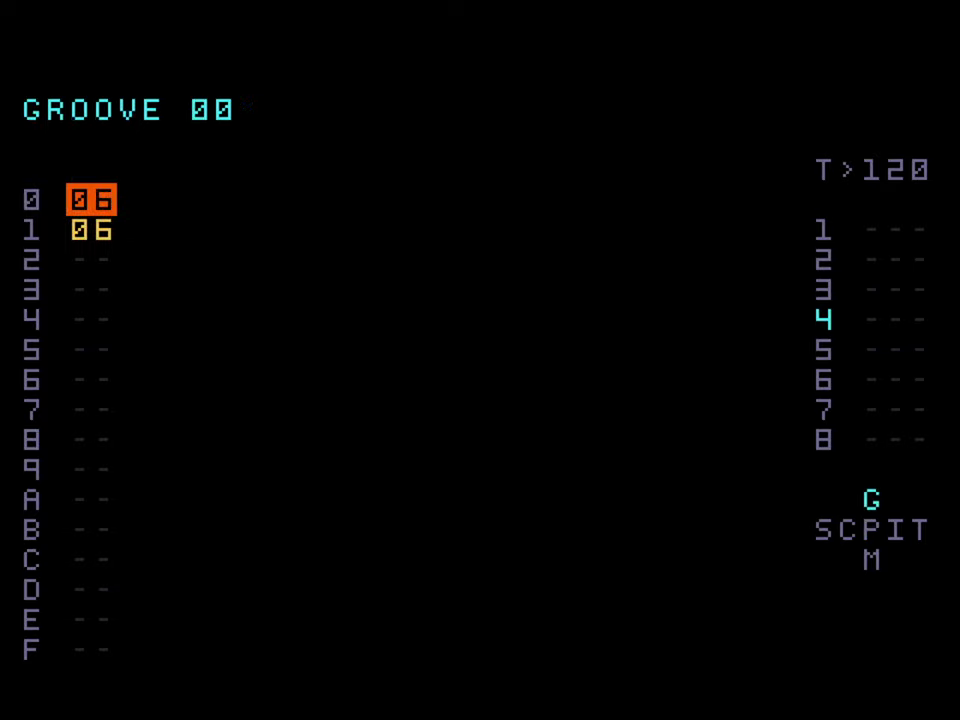
- Open instrument 02 and switch its type to SAMPLER
key("shift+Down")
key("shift+Right")
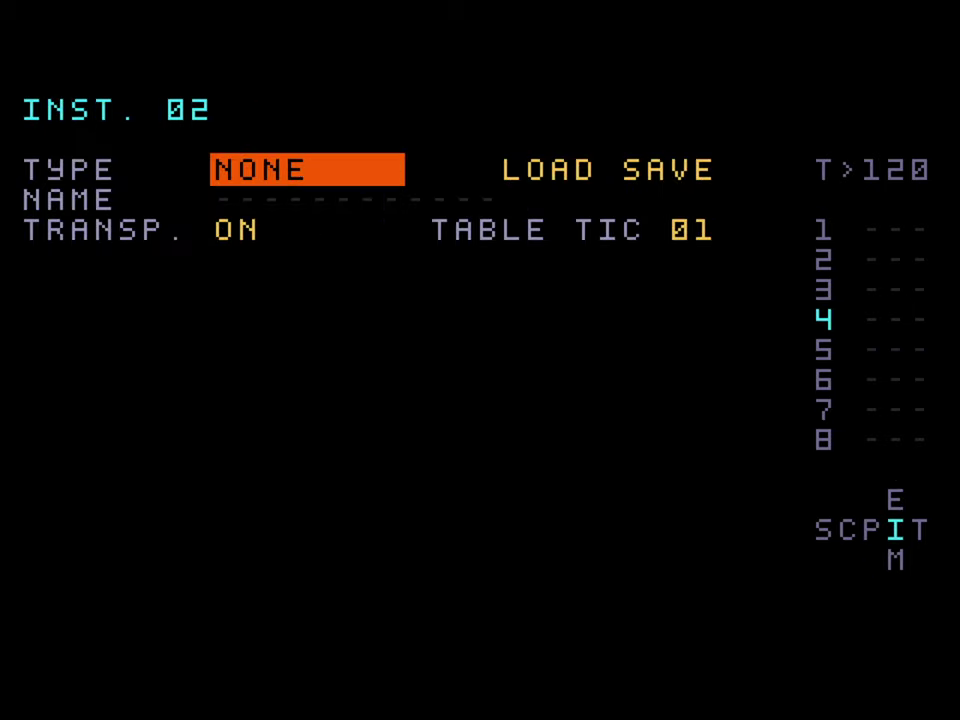
key("ctrl+Right")
key("ctrl+Right")
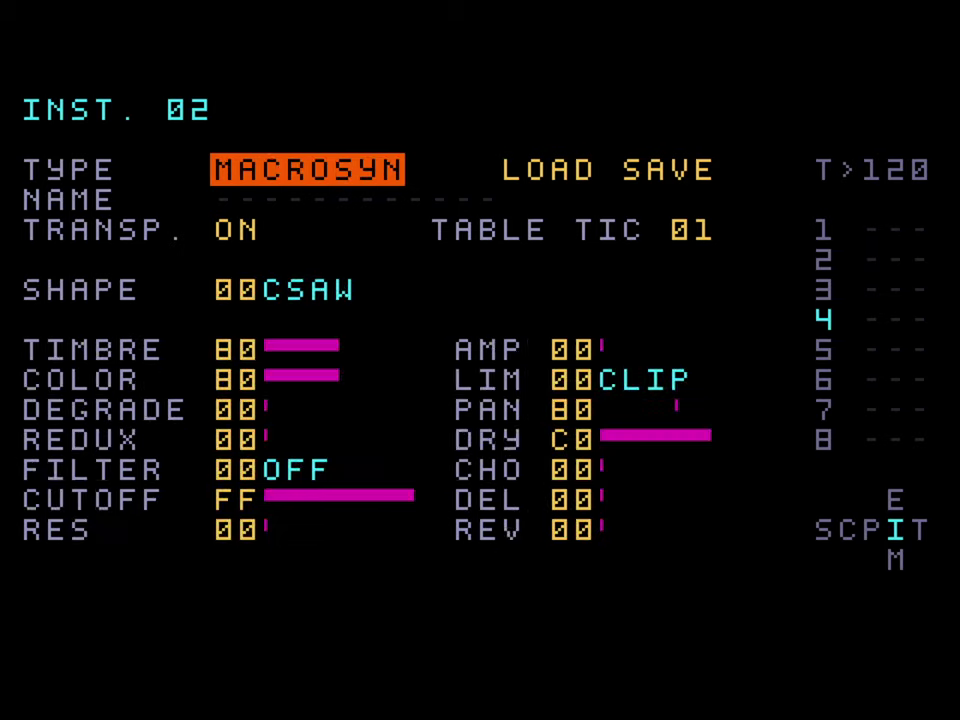
- Name instrument 02 HIHAT with the character picker
key("ctrl+Right")
key("Down")
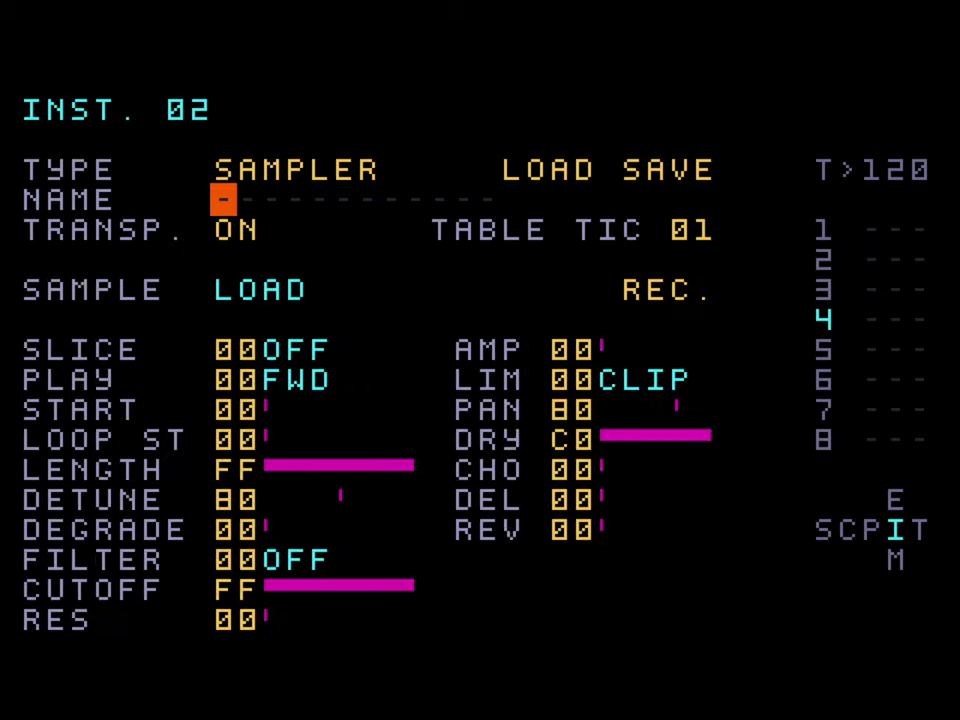
key("ctrl")
key("Right")
key("Down")
key("Right")
key("Right")
key("Right")
key("Right")
key("Right")
key("Right")
key("Right")
key("Left")
key("ctrl+Right")
key("ctrl")
key("Left")
key("ctrl+Right")
key("ctrl")
key("Left")
key("Left")
key("Left")
key("Left")
key("Left")
key("Left")
key("Left")
key("ctrl+Right")
key("ctrl")
key("Down")
key("Right")
key("Right")
key("Right")
key("Right")
key("Right")
key("Right")
key("Right")
key("Right")
key("Right")
key("ctrl+Right")
key("Down")
key("Up")
key("Right")
key("Right")
key("Right")
key("Right")
- Open the sample browser and select the SAMPLES FROM MARS folder
key("Down")
key("Down")
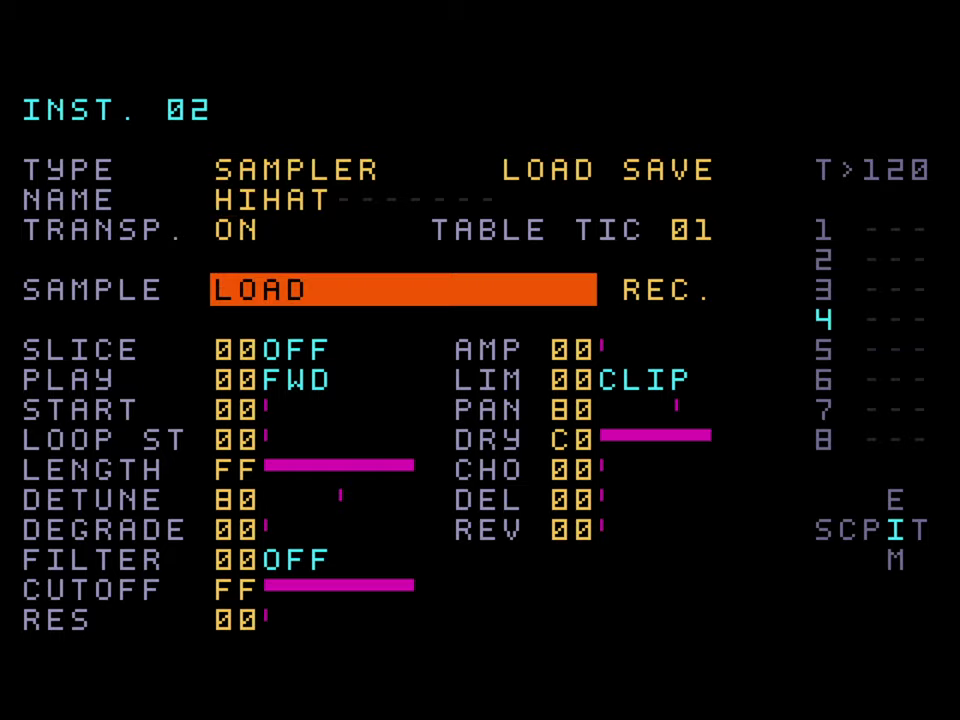
key("ctrl")
key("Down")
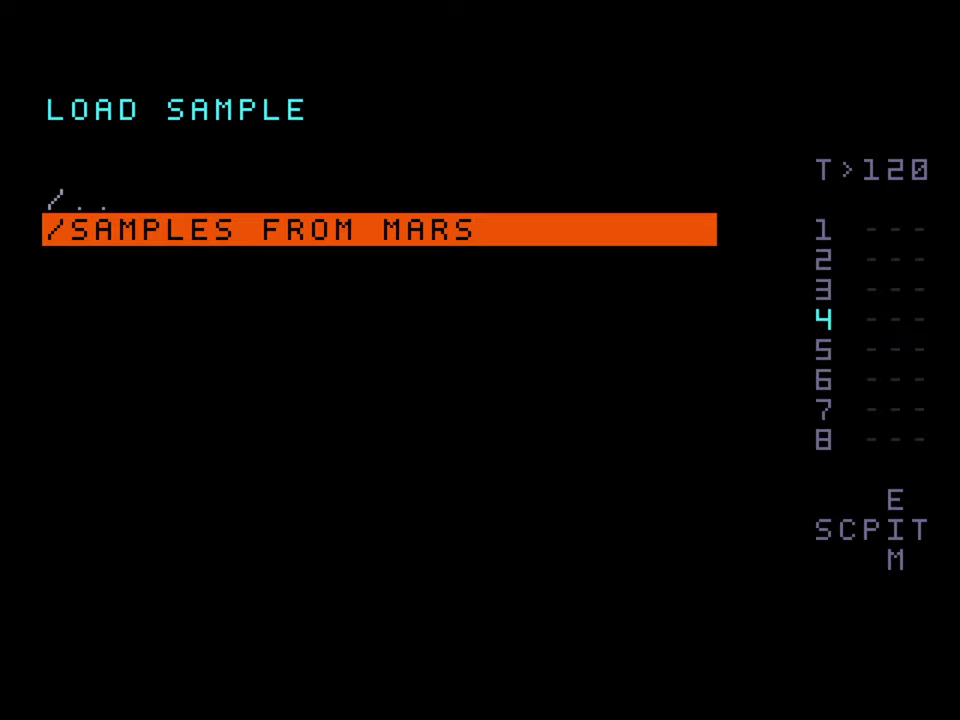
- Browse into the 606 WAV CLEAN folders and load CH 606 CLEAN.WAV into instrument 02
key("ctrl")
key("Down")
key("ctrl")
key("Down")
key("ctrl")
key("Down")
key("ctrl")
key("Down")
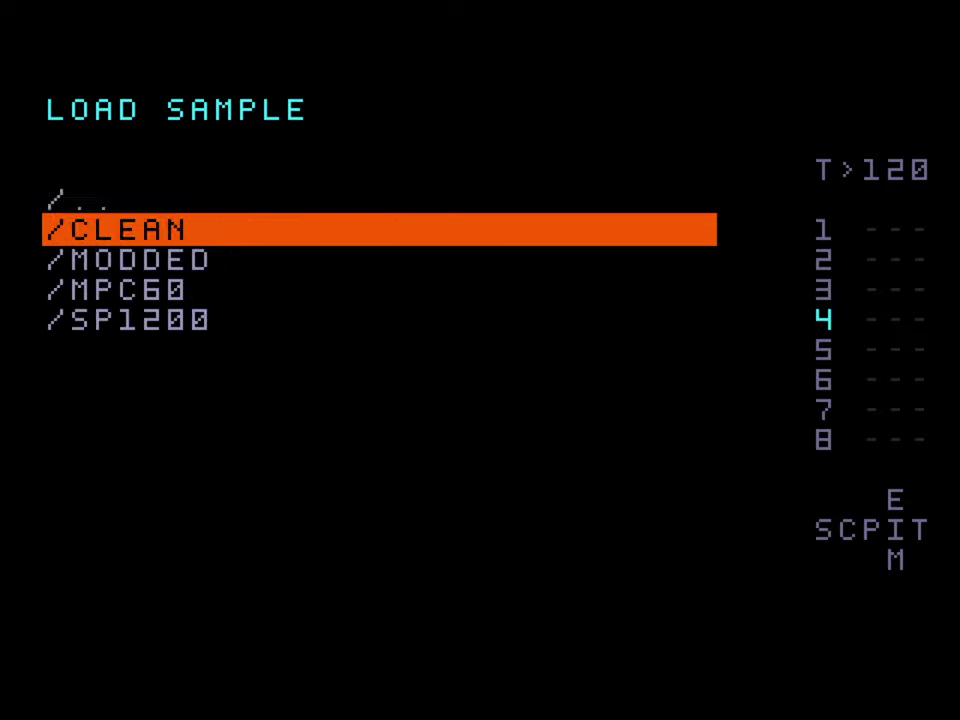
key("ctrl")
key("Down")
key("Down")
key("Down")
key("Down")
key("Down")
key("ctrl")
key("Down")
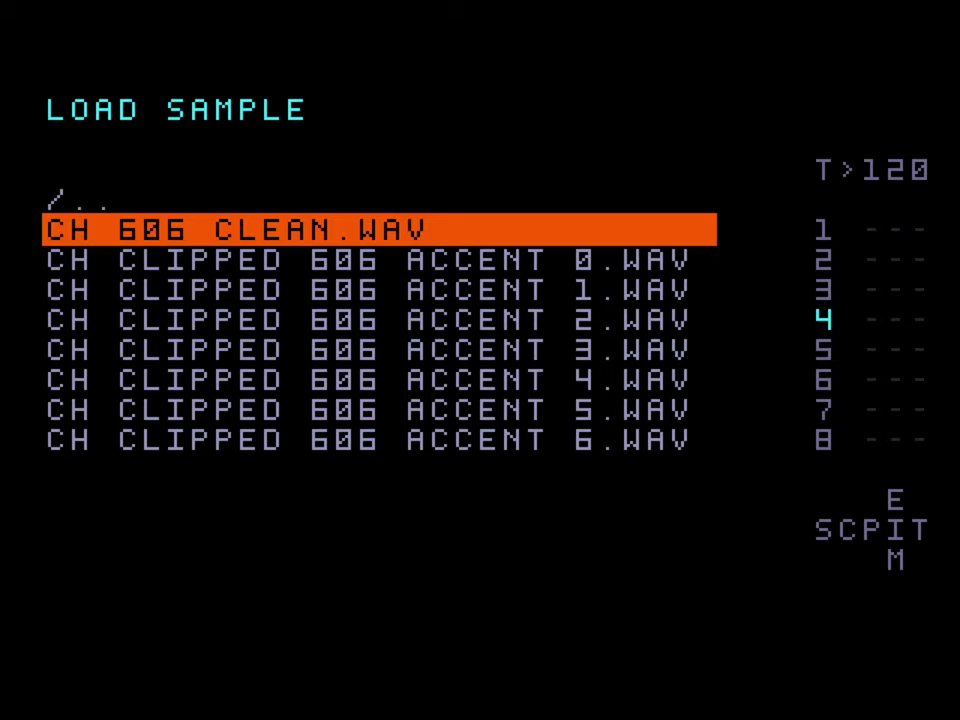
key("ctrl")
- Raise the instrument's AMP to 60
key("Down")
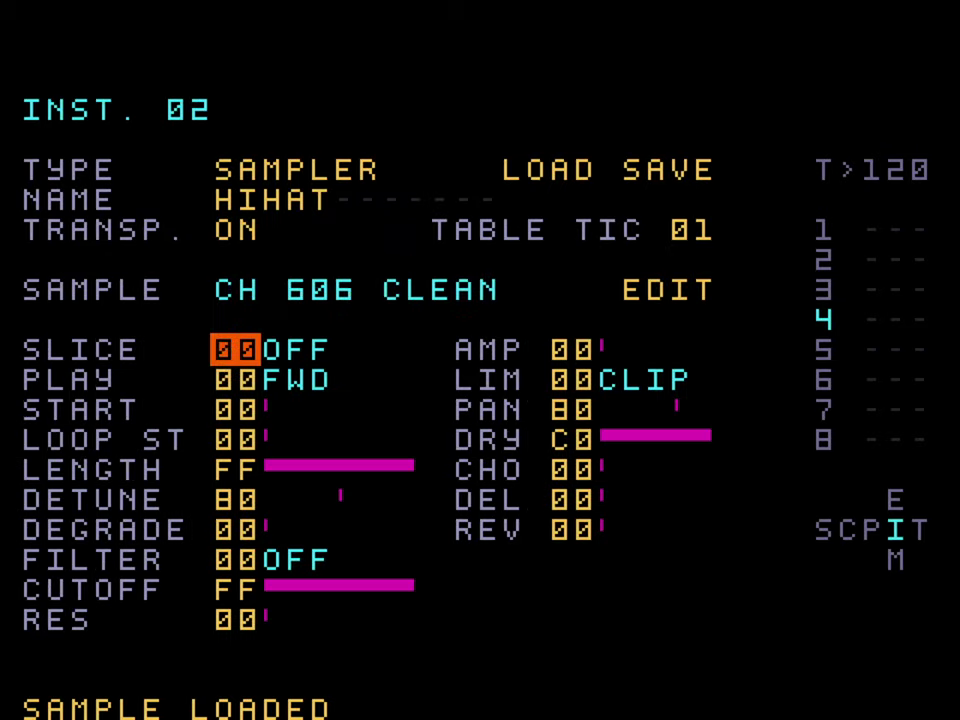
key("Right")
key("ctrl+Up")
key("ctrl+Up")
key("ctrl+Up")
key("ctrl+Up")
key("ctrl+Up")
key("ctrl+Up")
- In phrase 40, place C-4 hihat notes on rows 0, 2, 4 and 6
key("shift+Left")
key("Left")
key("Left")
key("Down")
key("Down")
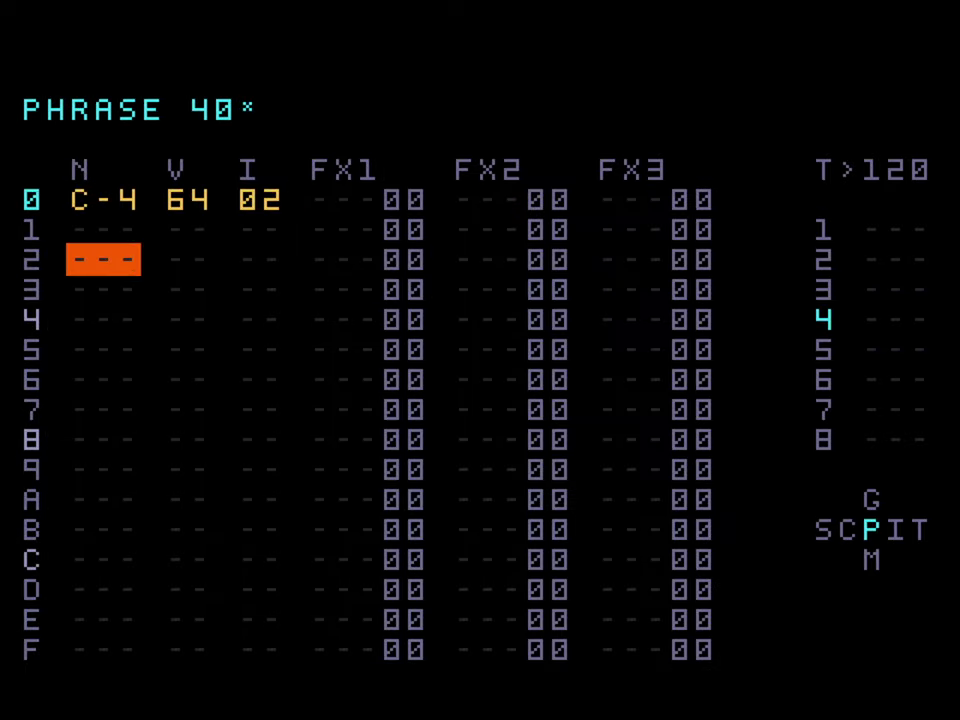
key("ctrl")
key("Down")
key("Down")
key("ctrl")
key("Down")
key("Down")
key("Down")
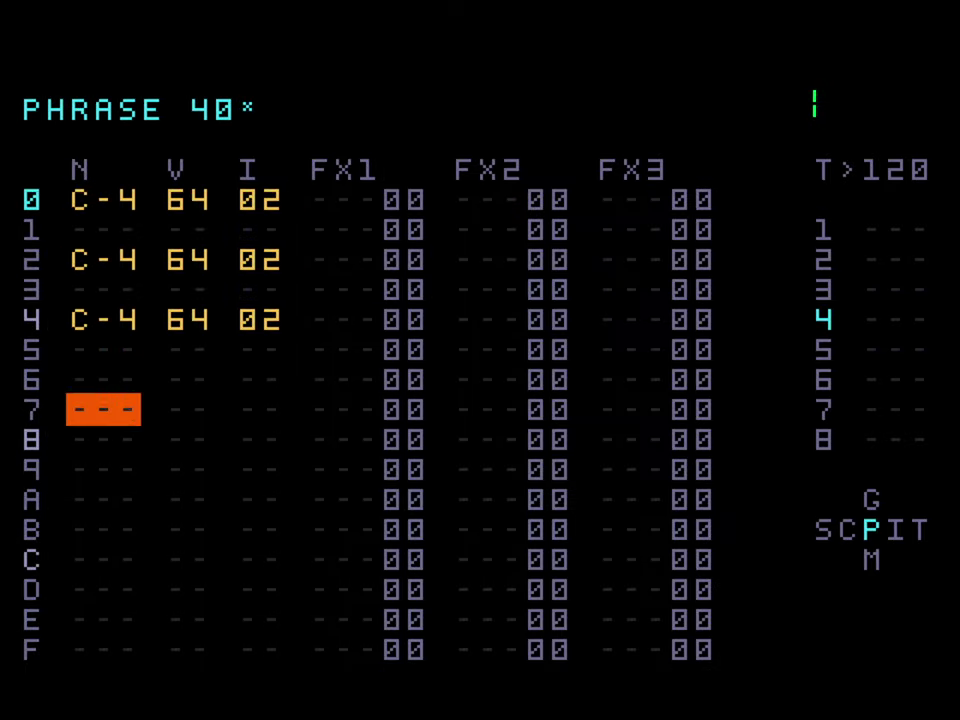
key("Up")
key("ctrl")
- Continue the C-4 hihat hits on rows 7, 8, A, C and E
key("Down")
key("ctrl")
key("Down")
key("ctrl")
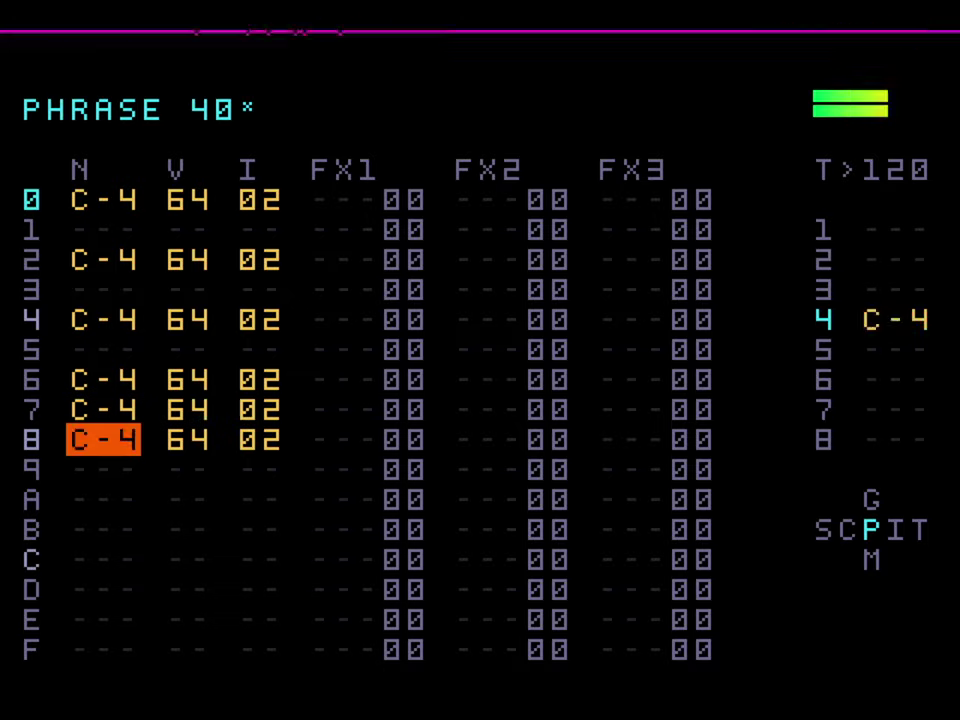
key("Down")
key("Down")
key("ctrl")
key("Down")
key("Down")
key("ctrl")
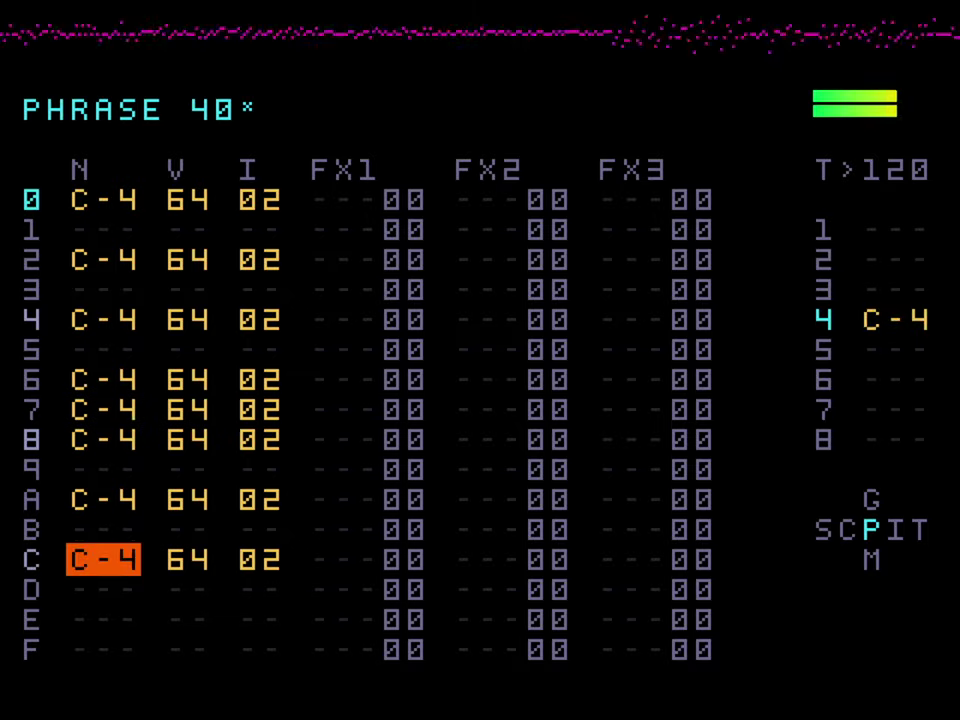
key("Down")
key("Down")
key("ctrl")
key("Up")
key("Up")
key("Up")
key("Up")
key("Up")
key("Up")
key("Up")
key("Up")
key("Up")
key("Up")
key("Up")
key("Up")
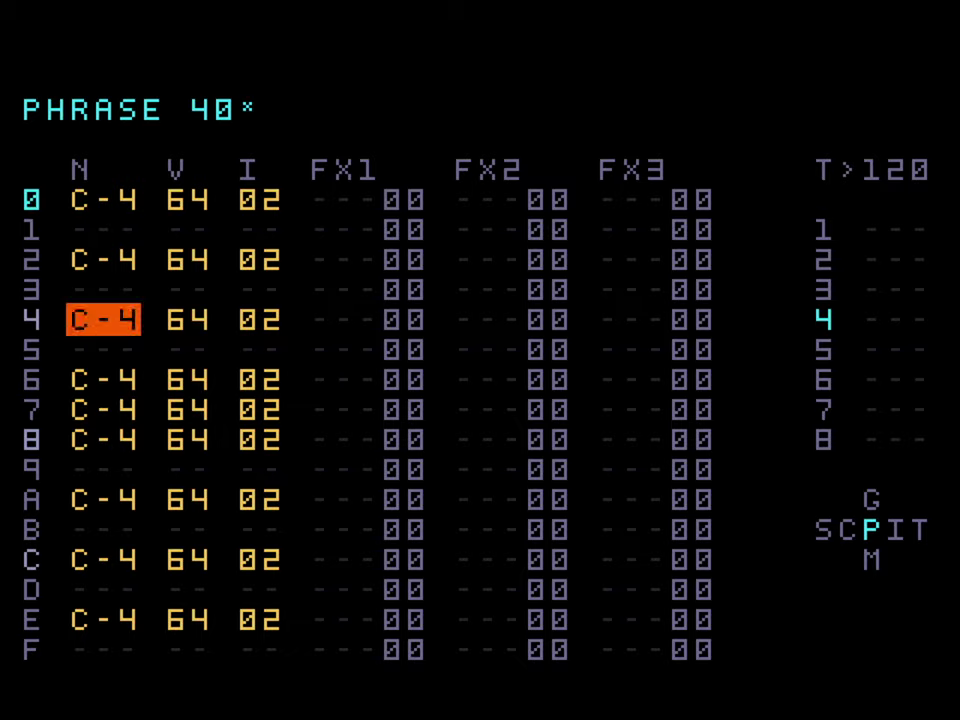
- Lower the notes on rows 2 and 6 from C-4 to A-3
key("ctrl+Up")
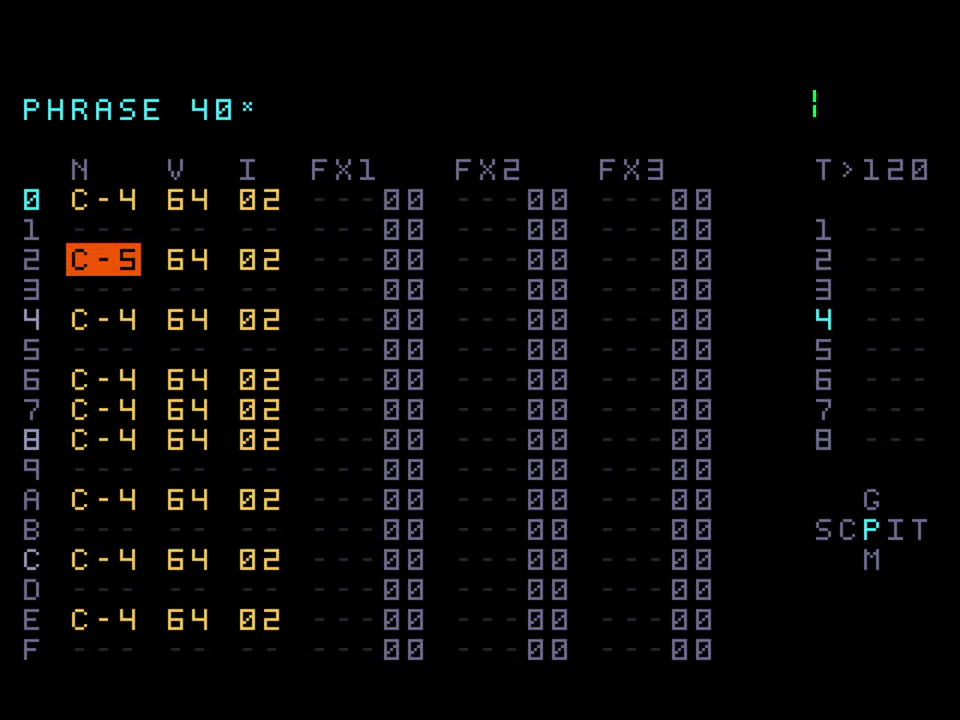
key("ctrl+Down")
key("ctrl+Left")
key("ctrl+Left")
key("ctrl+Left")
key("Down")
key("Down")
key("Down")
key("Down")
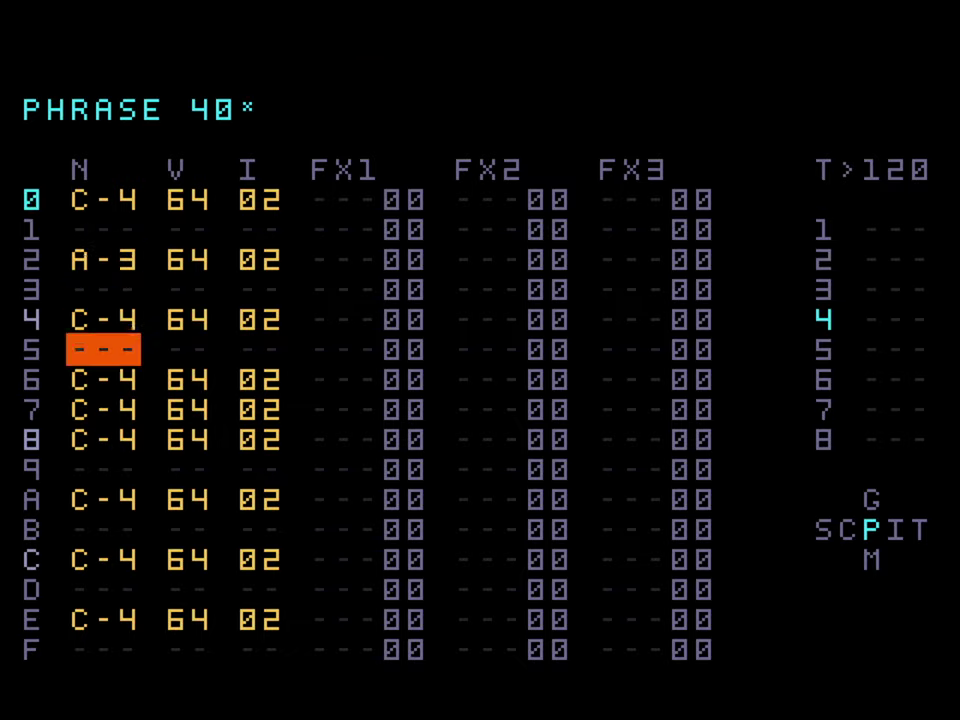
key("ctrl+Left")
key("ctrl+Left")
key("ctrl+Left")
key("Right")
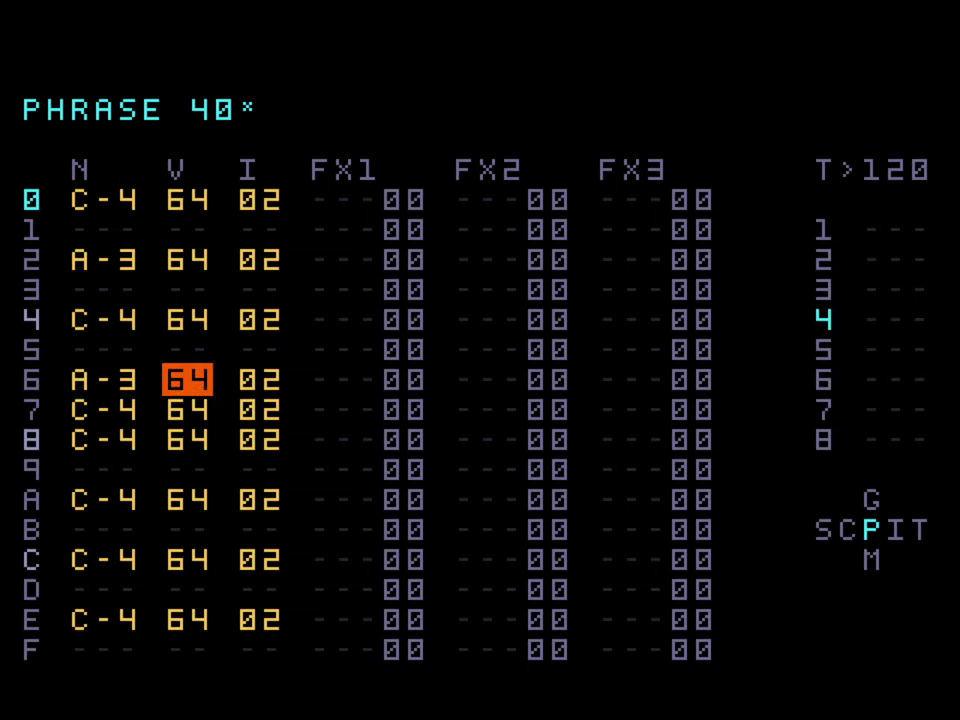
- Set row 6's velocity to 74, drop row 8 to C-3 and raise row C to C-5
key("ctrl+Up")
key("Down")
key("Down")
key("Left")
key("ctrl+Down")
key("Down")
key("Down")
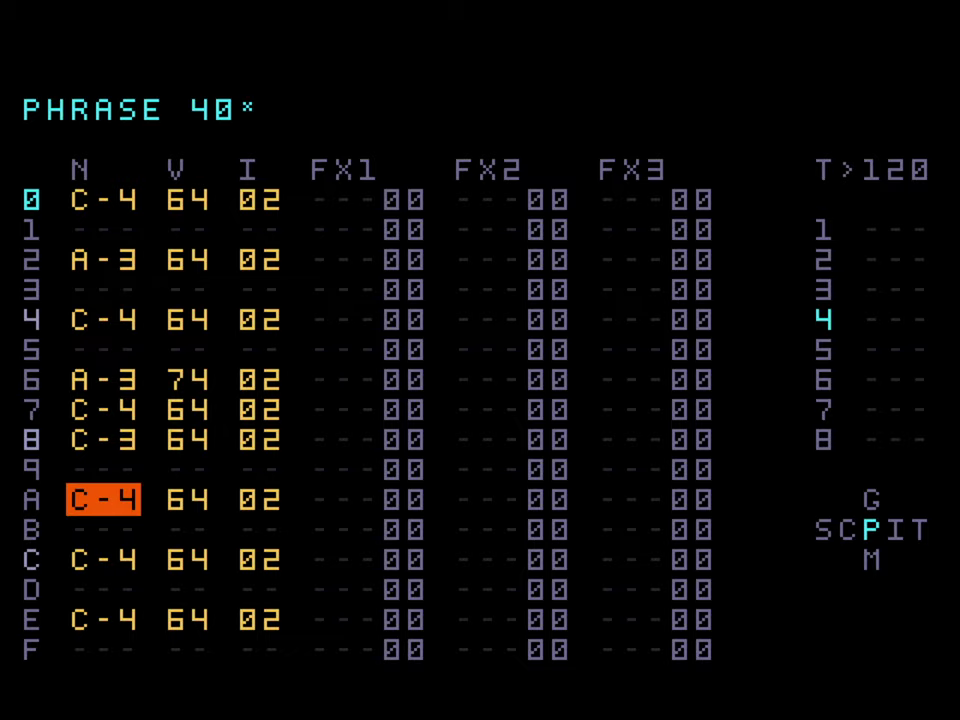
key("Down")
key("Down")
key("ctrl+Up")
key("Right")
key("Right")
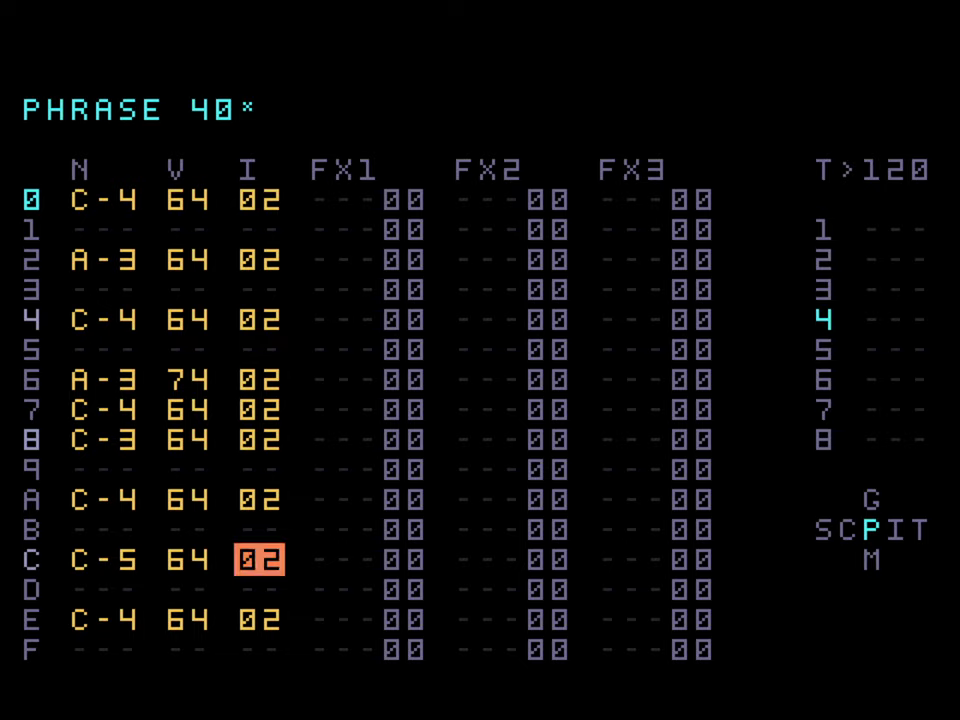
- Clone hihat instrument 02 into new instrument 03 and clear its sample
key("ctrl+alt")
key("shift+Right")
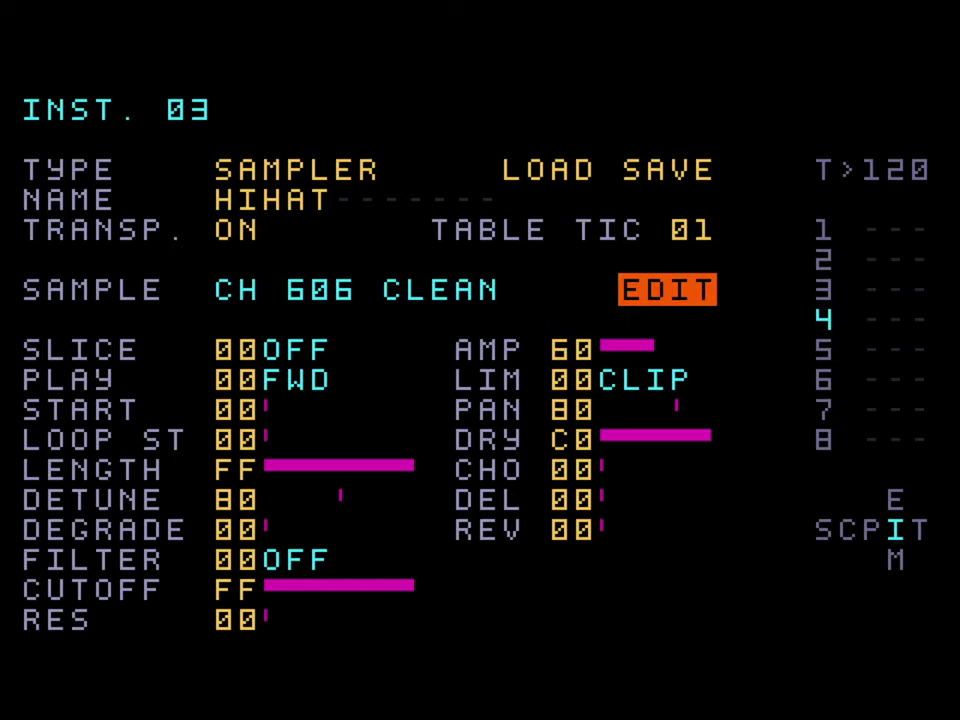
key("Left")
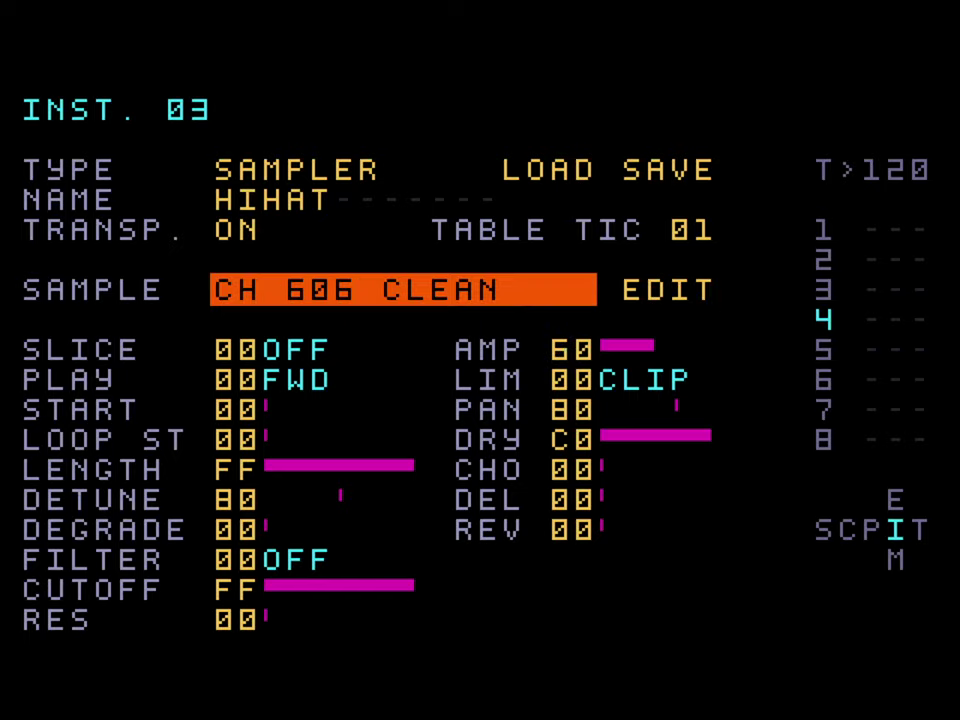
key("ctrl+Right")
key("ctrl+Right")
key("ctrl+Right")
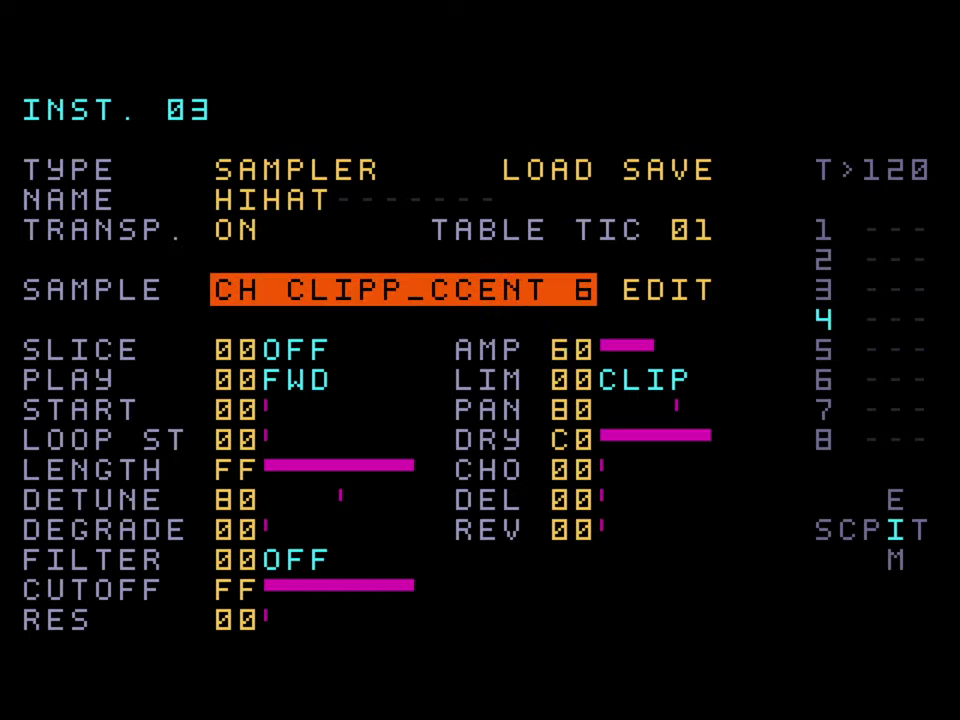
key("Delete")
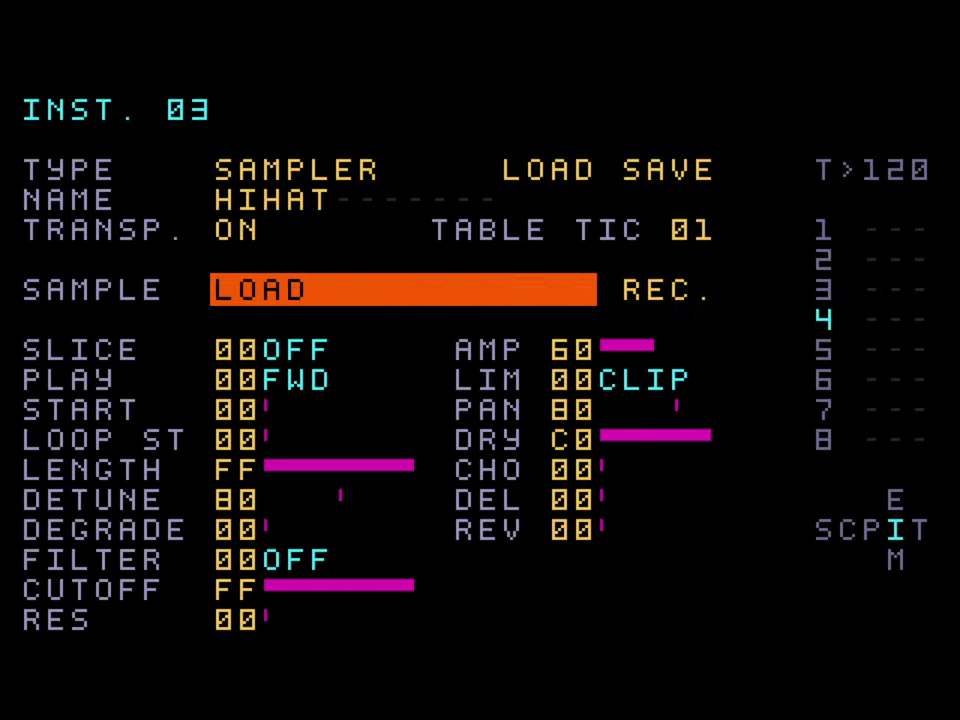
- Browse the sample folders to the ORIGINAL CR78 hits and select CH1_ORIG_CR78.WAV
key("ctrl")
key("Down")
key("ctrl")
key("Down")
key("ctrl")
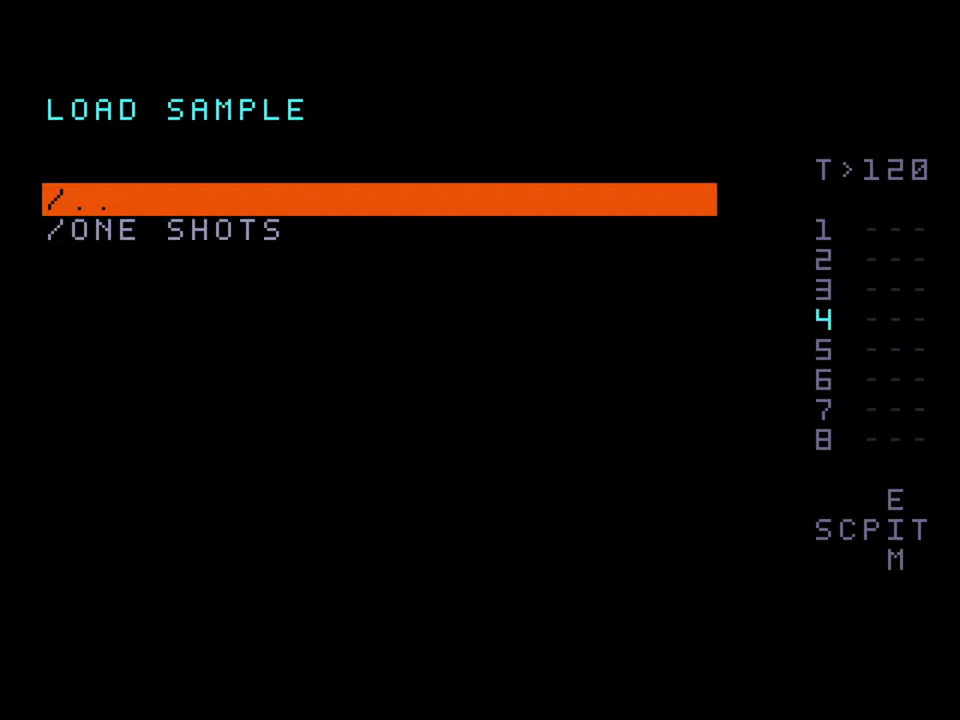
key("Down")
key("ctrl")
key("Down")
key("ctrl")
key("Down")
key("ctrl")
key("Down")
key("ctrl")
key("Down")
key("Down")
key("Down")
key("Down")
key("Down")
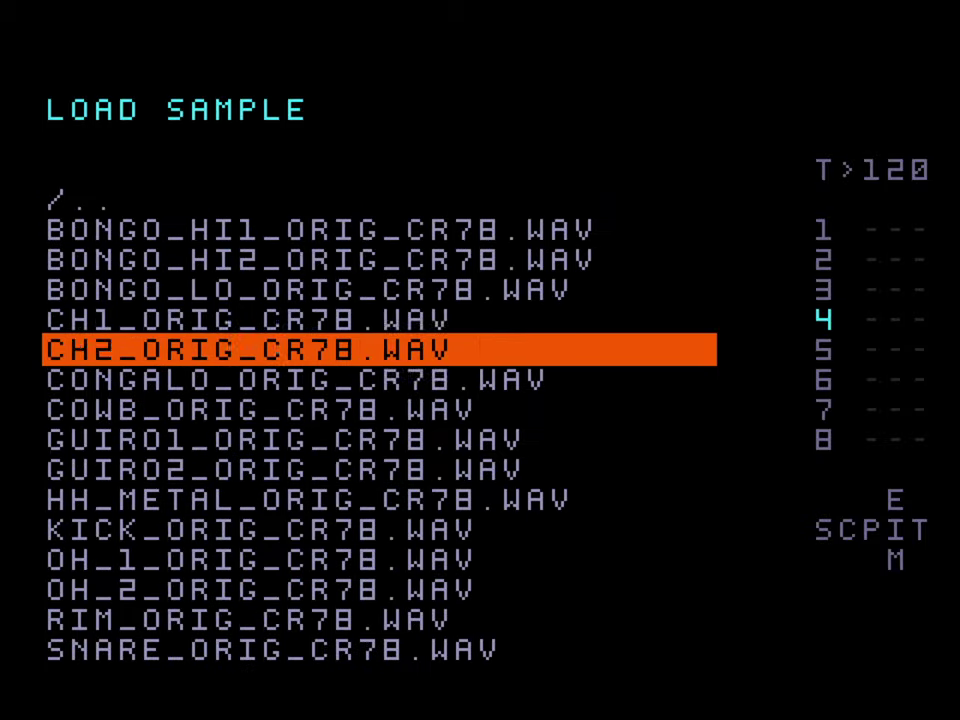
key("Up")
- Load CH1_ORIG_CR78.WAV into instrument 03, switch rows 7 and 2 to instrument 03, and play the phrase
key("ctrl")
key("shift+Left")
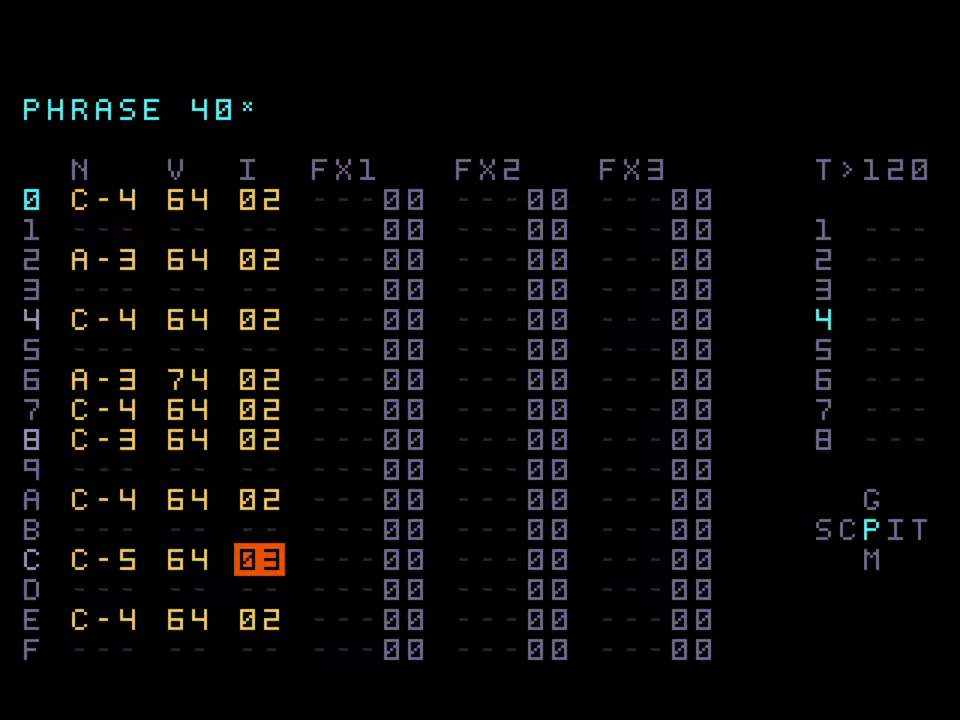
key("Up")
key("Up")
key("Up")
key("Up")
key("Up")
key("ctrl+Right")
key("Up")
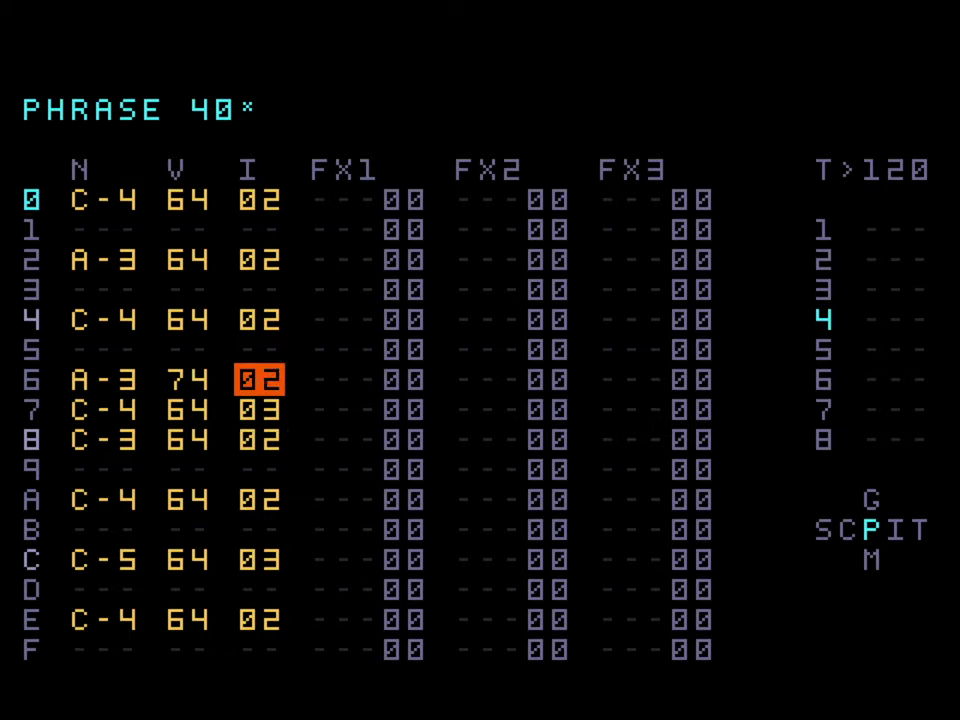
key("Up")
key("Up")
key("Up")
key("Up")
key("ctrl+Right")
key("space")
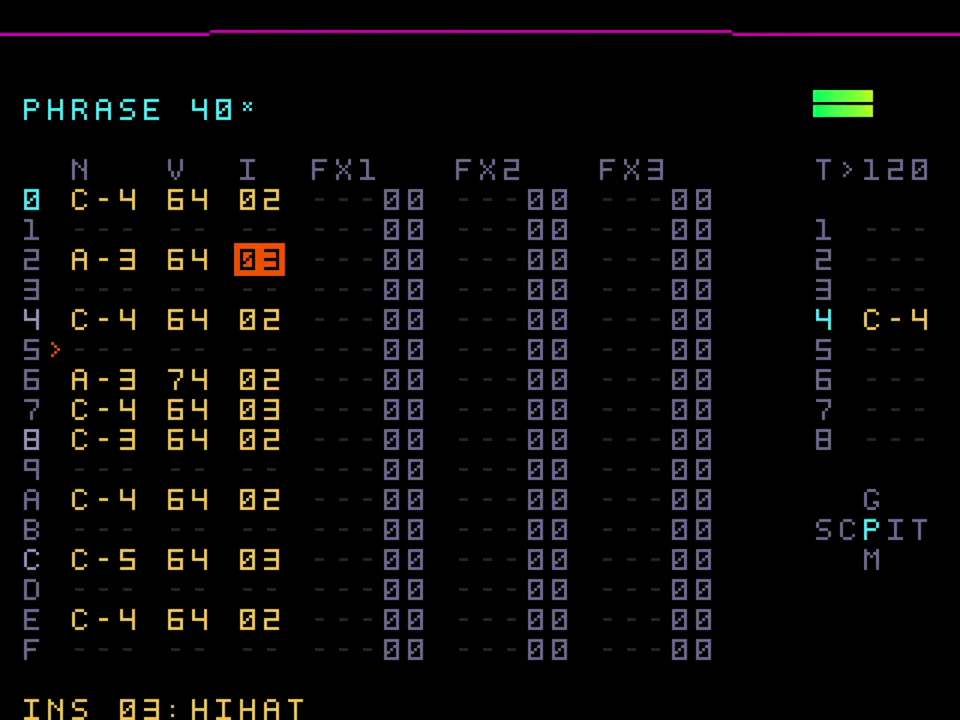
- Lower row C's note step by step down to G-4
key("Down")
key("Down")
key("Down")
key("Down")
key("Down")
key("Down")
key("Down")
key("Down")
key("Down")
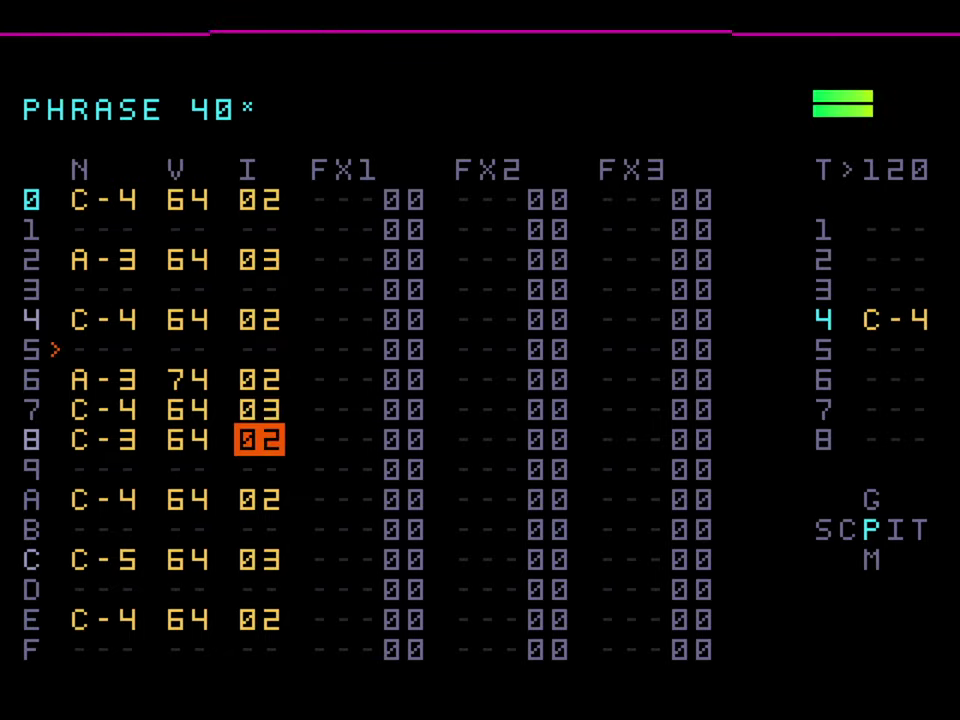
key("Left")
key("Left")
key("Down")
key("ctrl+Left")
key("ctrl+Left")
key("ctrl+Left")
key("ctrl+Left")
key("ctrl+Left")
key("ctrl+Left")
key("ctrl+Left")
- Lower row C's note further, then stop playback back in chain 40
key("ctrl+Down")
key("ctrl+Left")
key("ctrl+Left")
key("ctrl+Left")
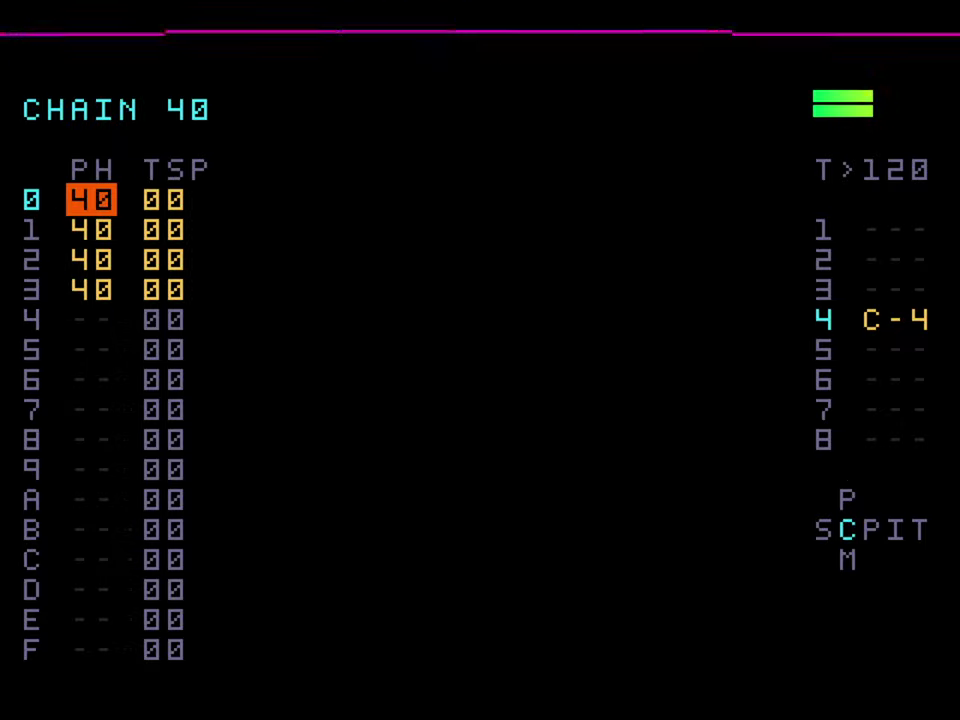
key("shift+Left")
key("Return")
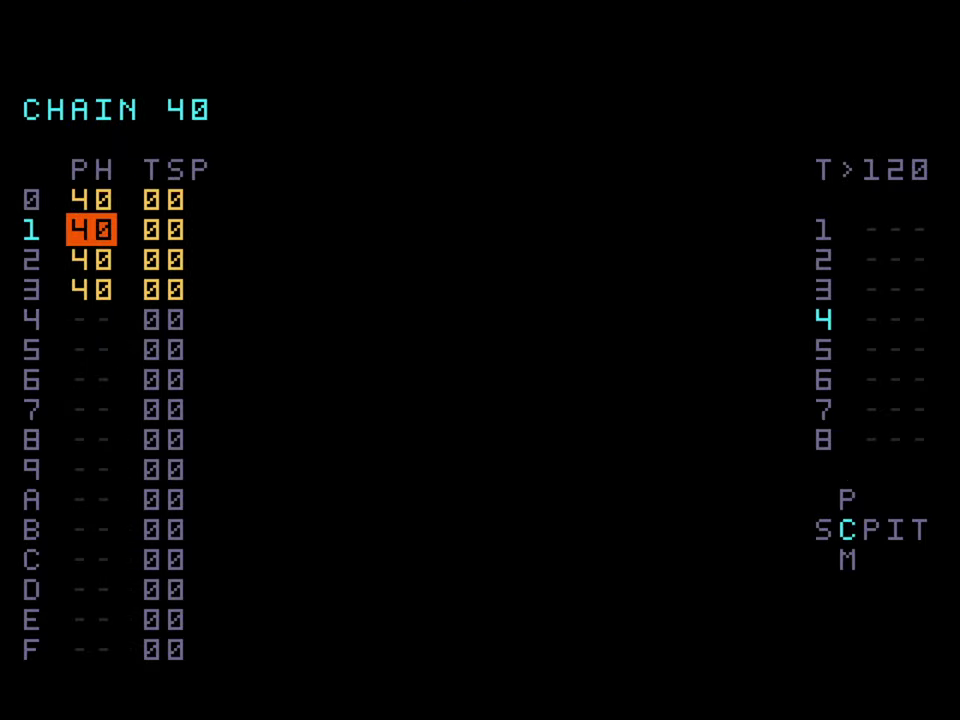
- Clone phrase 40 into phrase 41, adding D-3 on row 5, removing row 7, adding C-4 on row B
key("shift+x")
key("shift+Right")
key("Up")
key("Up")
key("Up")
key("Up")
key("Up")
key("Up")
key("Up")
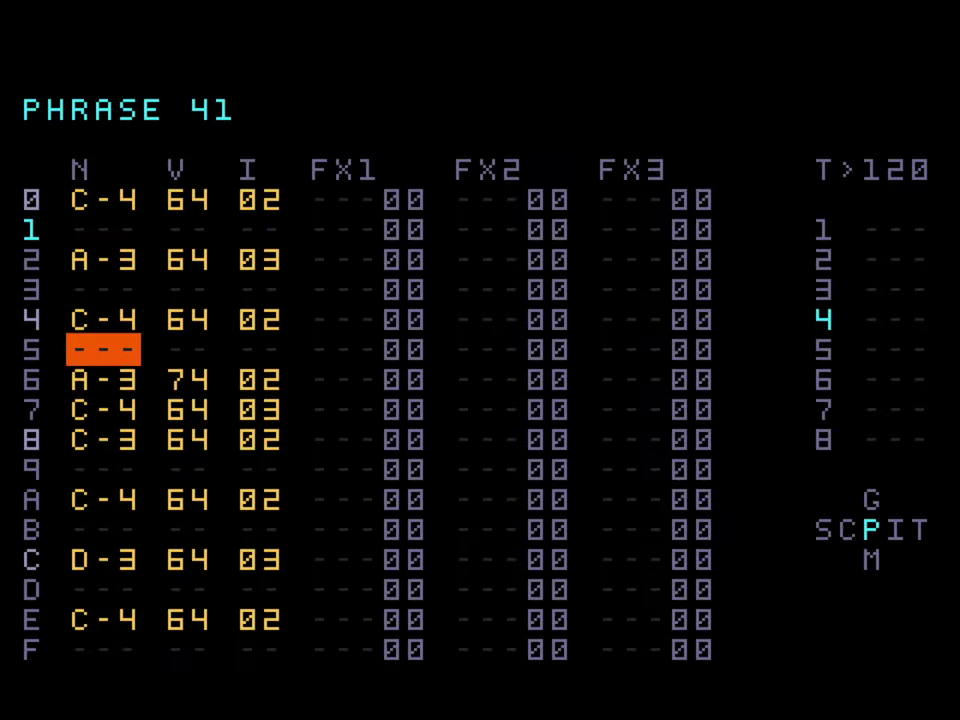
key("x")
key("Down")
key("Down")
key("z+x")
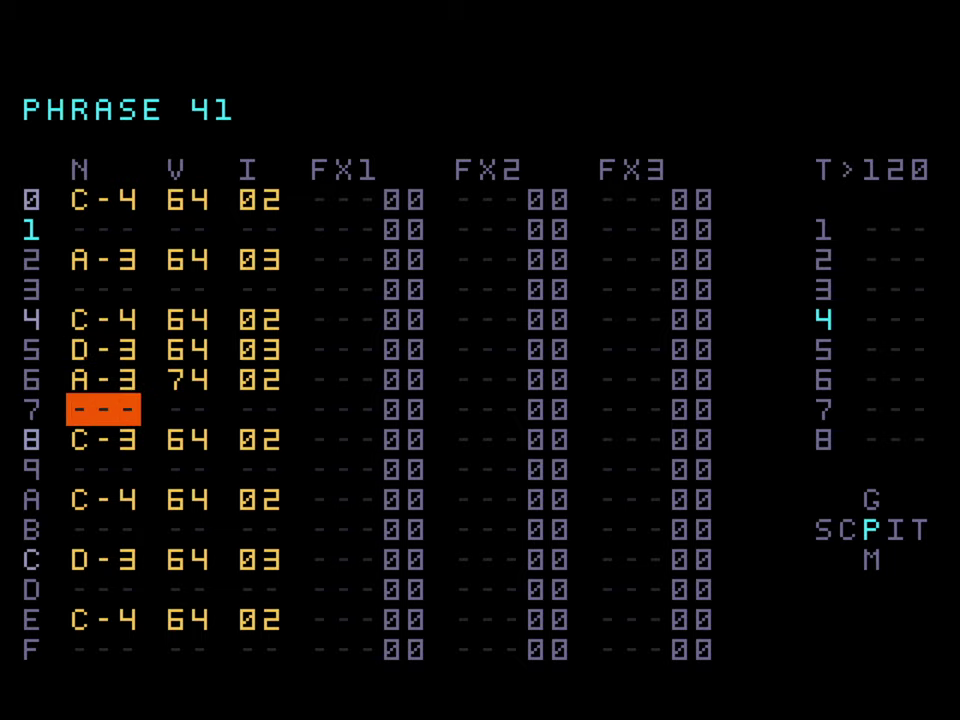
key("Down")
key("Down")
key("Down")
- Clone phrase 40 into phrase 42 on chain row 3 and add C-5 and C-3 notes
key("Down")
key("Down")
key("Up")
key("x")
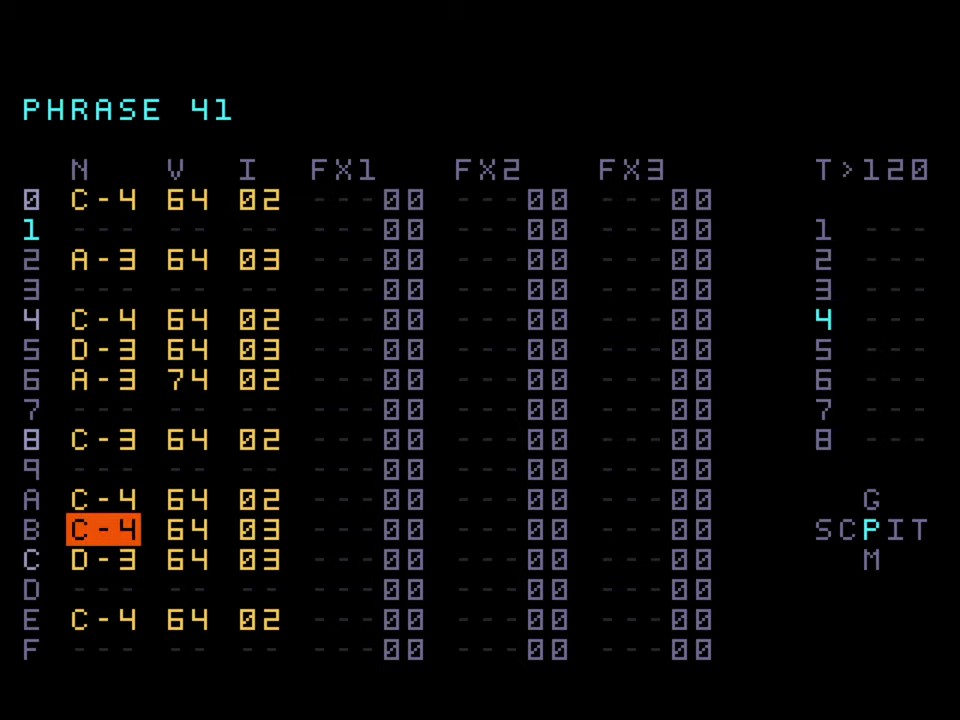
key("shift+Left")
key("Down")
key("Down")
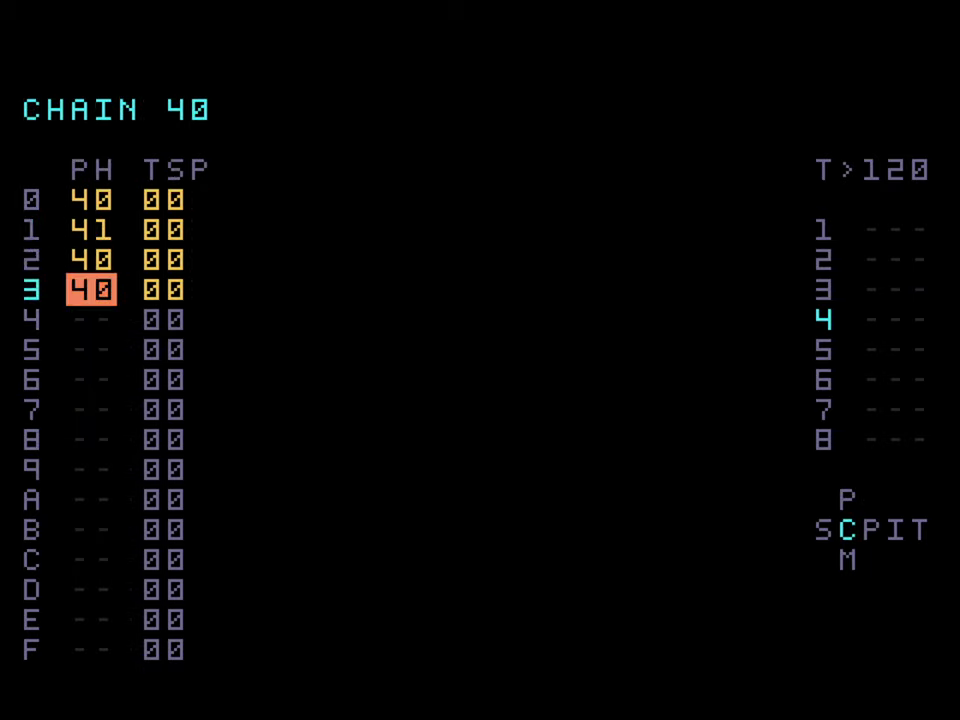
key("shift+z+x")
key("shift+Right")
key("Up")
key("Up")
key("Up")
key("Up")
key("x+Up")
key("Up")
key("Up")
key("Up")
key("Up")
key("Up")
key("Up")
key("x")
key("x+Down")
key("x+Down")
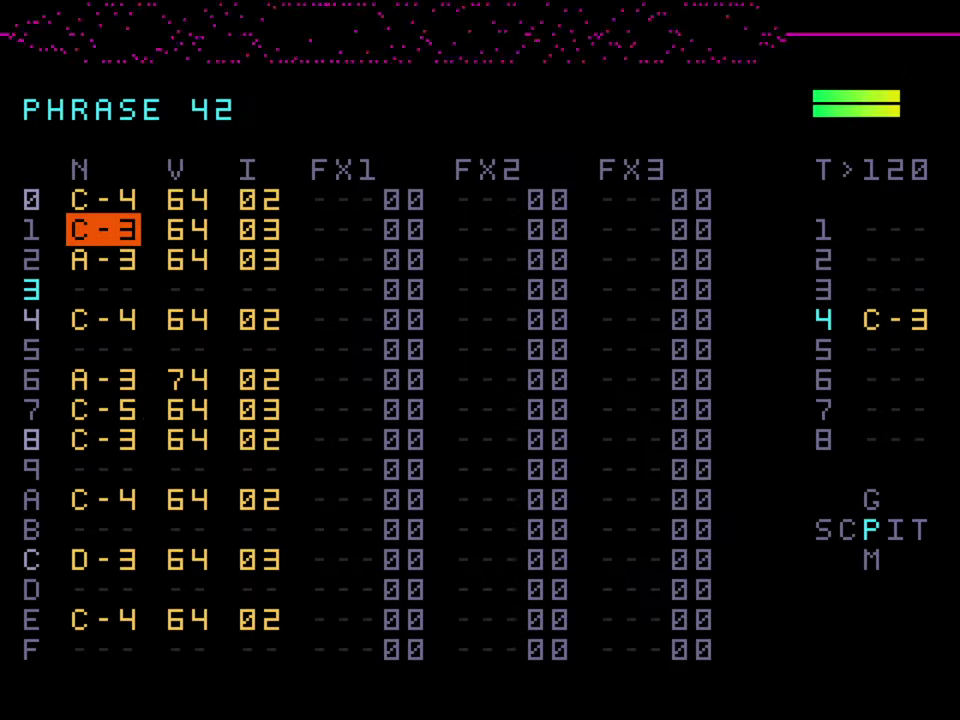
key("x+Down")
key("x+Down")
- Audition chain 40, trying transposes on phrase 42 before resetting it to 00
key("shift+Left")
key("shift+Left")
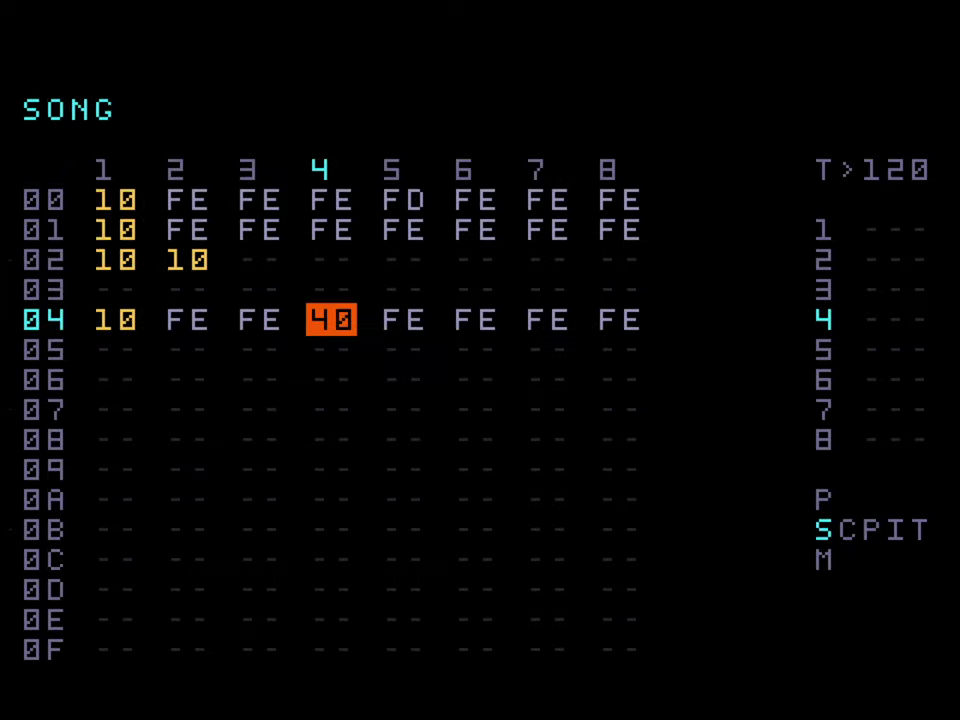
key("shift+Right")
key("Up")
key("Up")
key("Up")
key("Return")
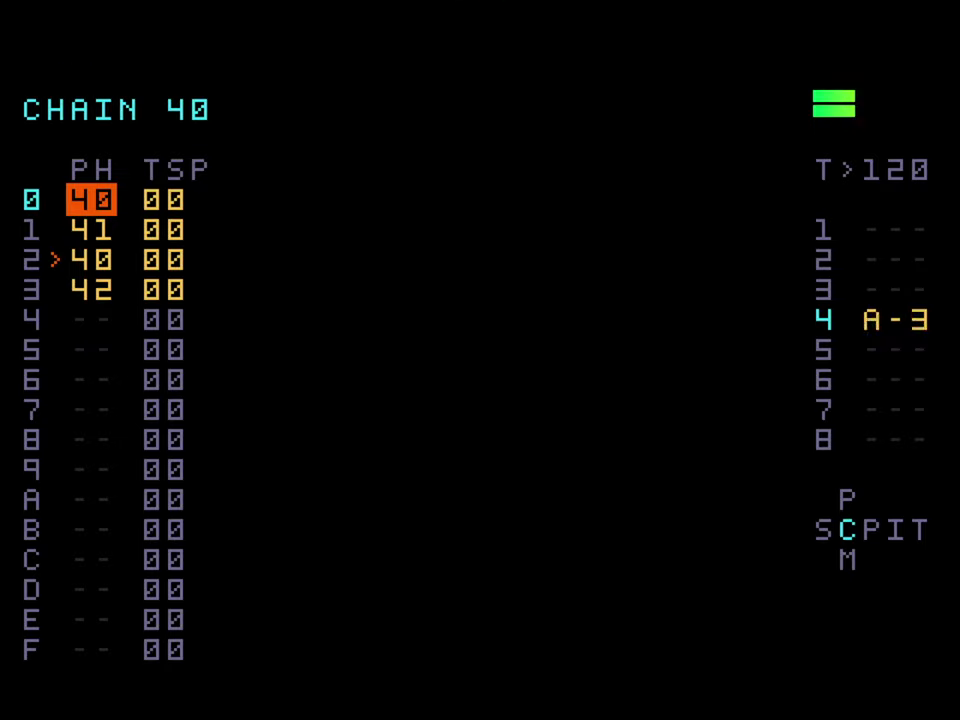
key("Down")
key("Down")
key("Down")
key("Right")
key("x+Up")
key("x+Up")
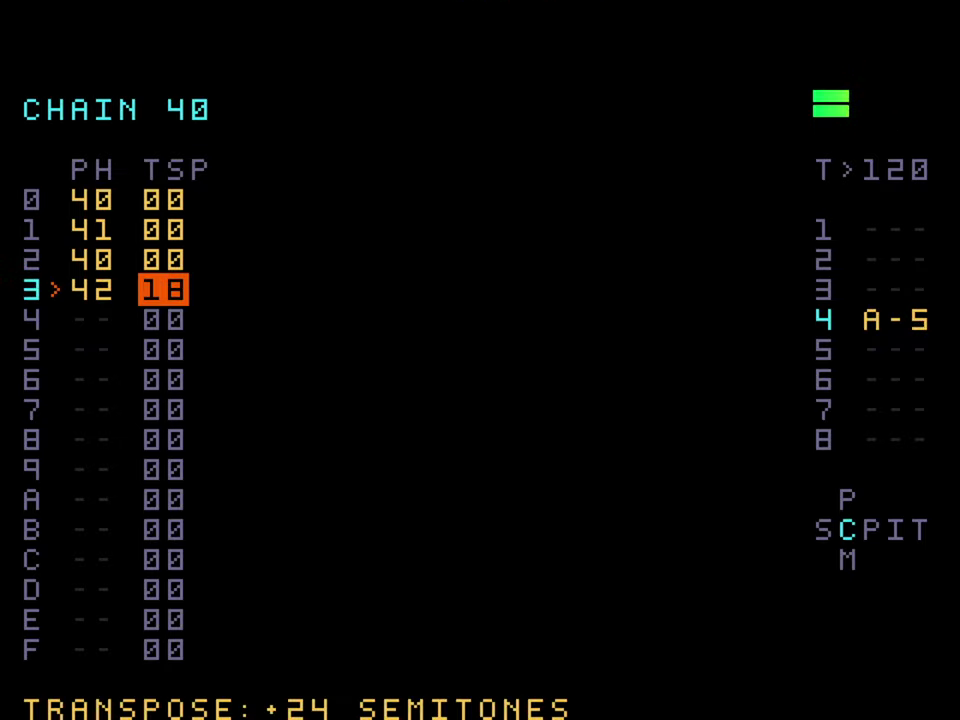
key("x+Down")
key("x+Down")
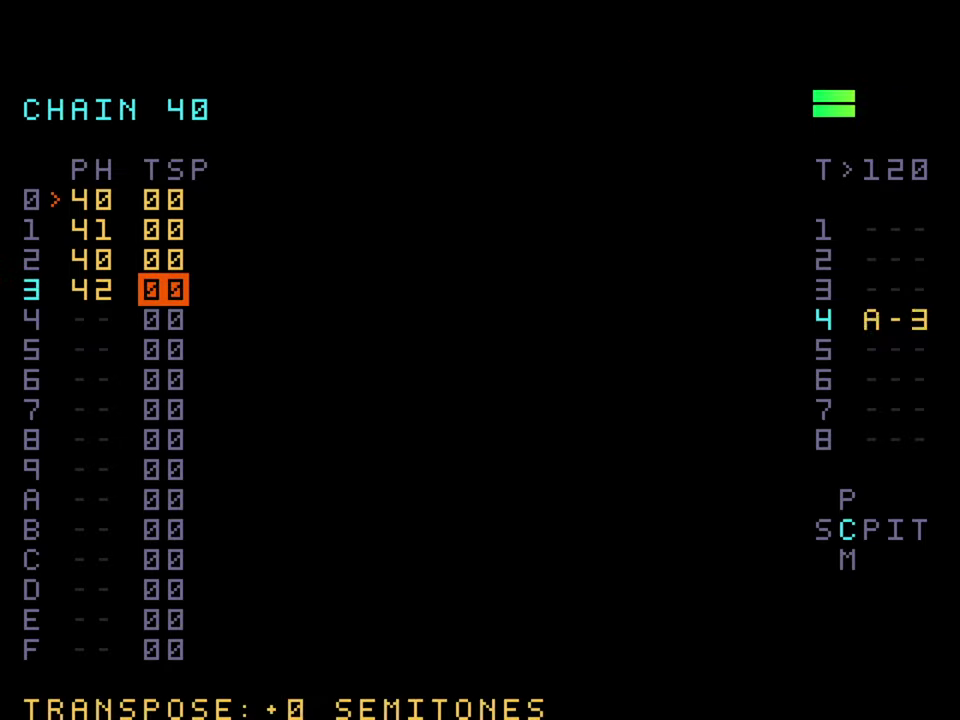
- Play the song from row 04, stop it, and move to track 5
key("shift+Left")
key("space")
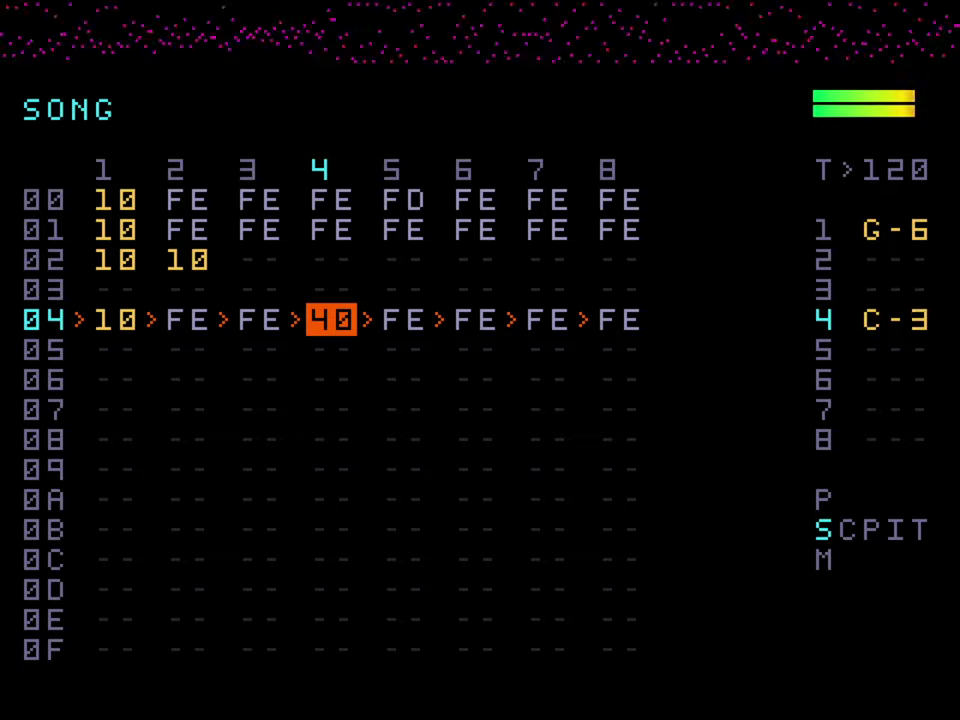
key("Return")
key("Right")
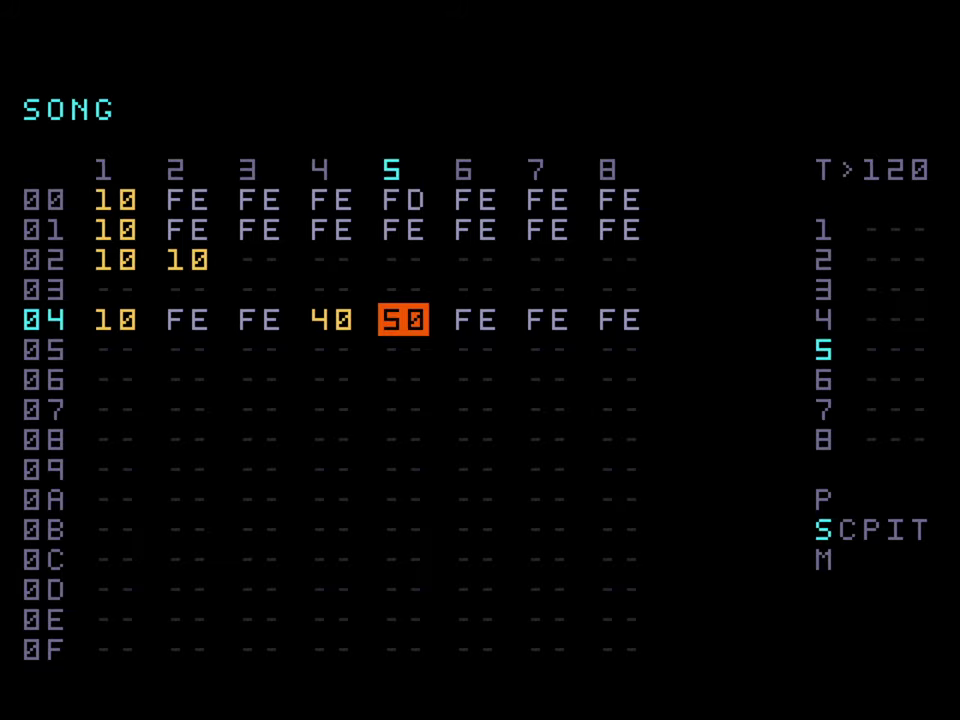
- Fill chain 50's rows 0–3 with phrase 50
key("shift+Right")
key("Left")
key("Up")
key("Up")
key("Up")
key("x")
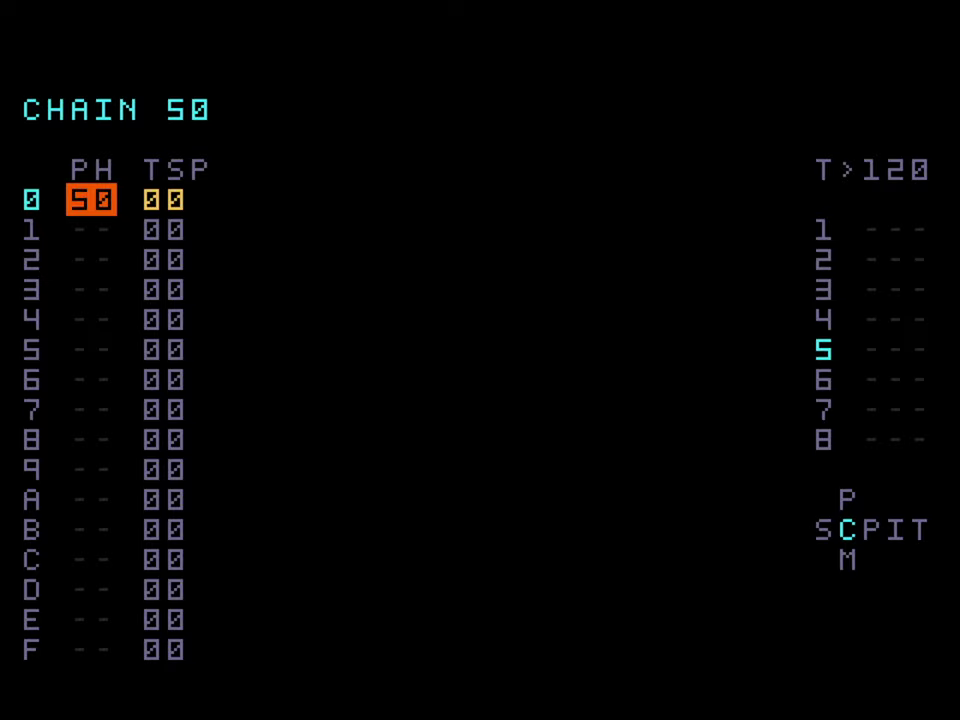
key("Down")
key("x")
key("Down")
key("x")
key("Down")
- Enter a C-3 note on phrase 50's first row and clone its instrument into new instrument 05
key("x")
key("Up")
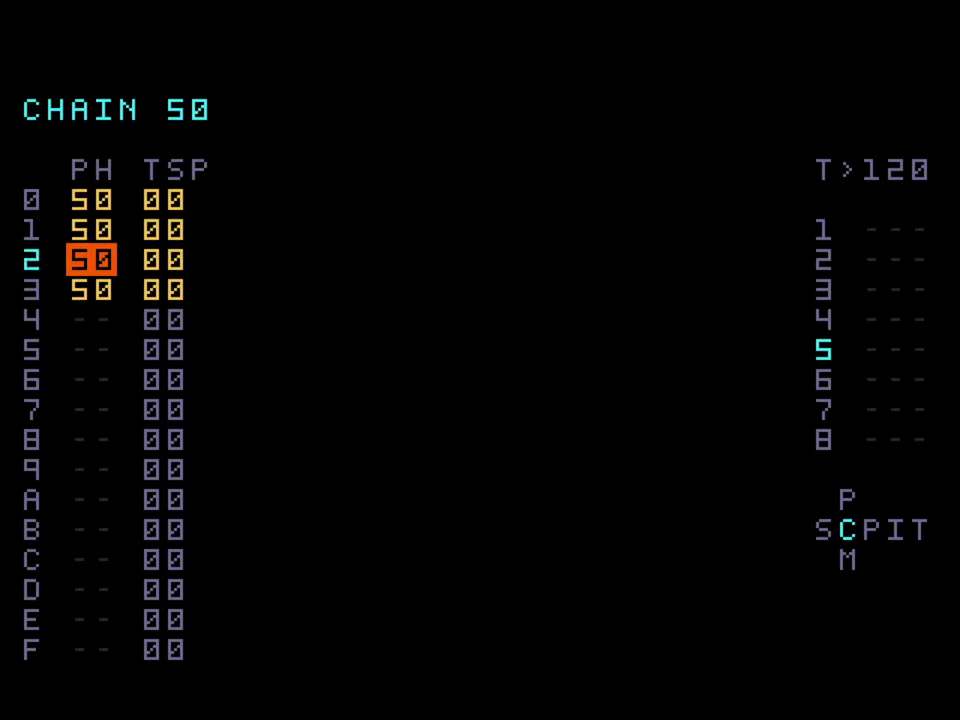
key("Up")
key("Up")
key("shift+Right")
key("Up")
key("x")
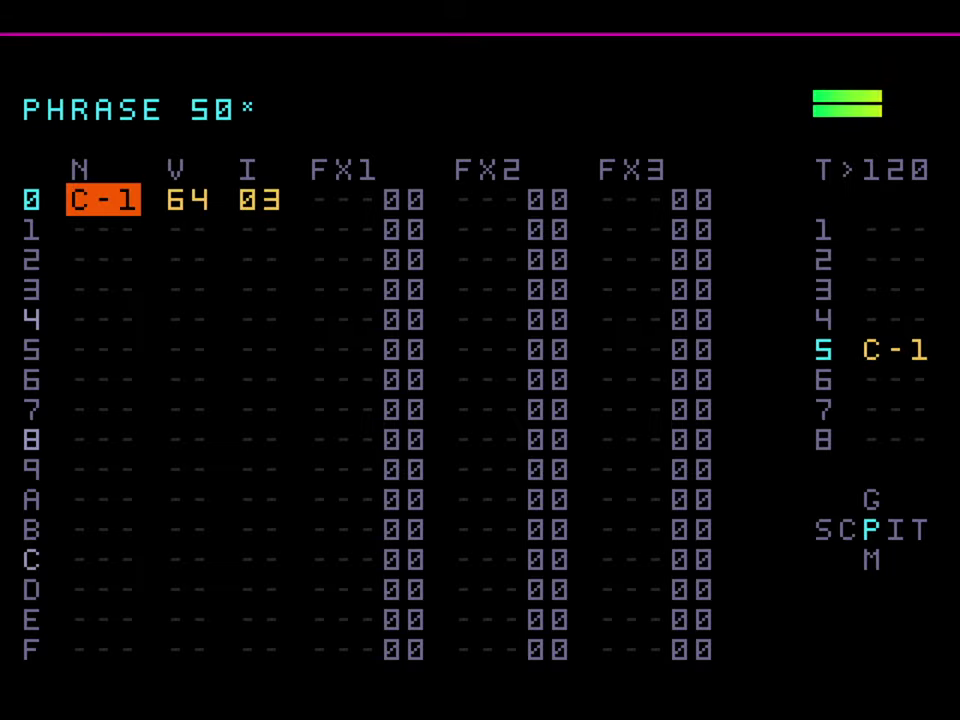
key("x+Up")
key("x+Up")
key("Right")
key("Right")
key("x+Right")
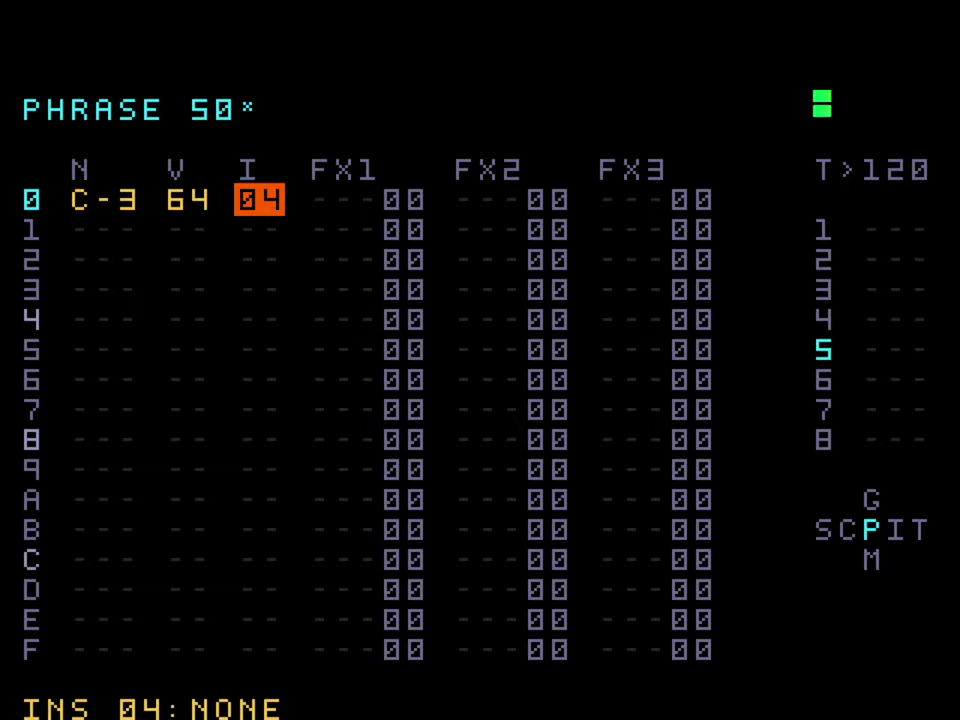
key("shift+x")
- Make instrument 05 a MACROSYN with the 21 KICK shape
key("shift+Right")
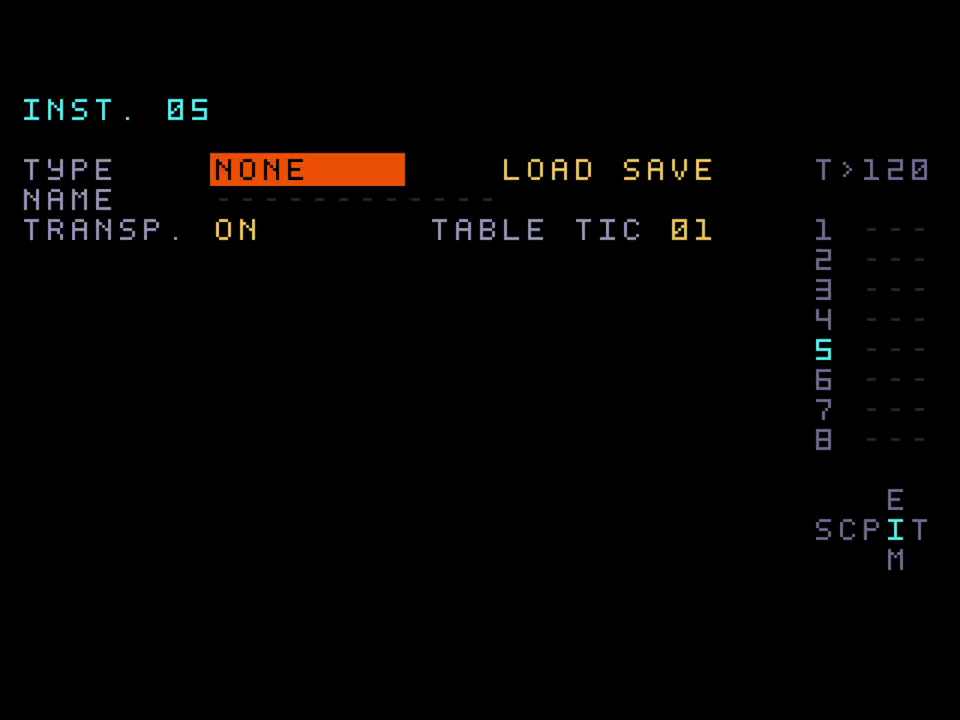
key("x+Right")
key("Down")
key("Down")
key("Down")
key("x+Right")
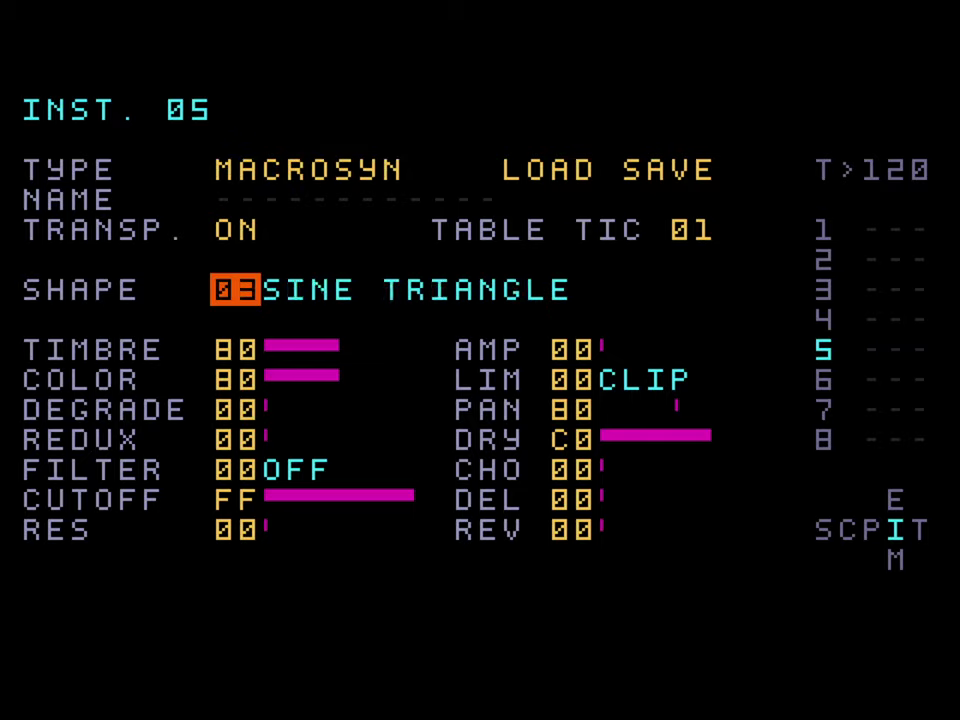
key("x+Right")
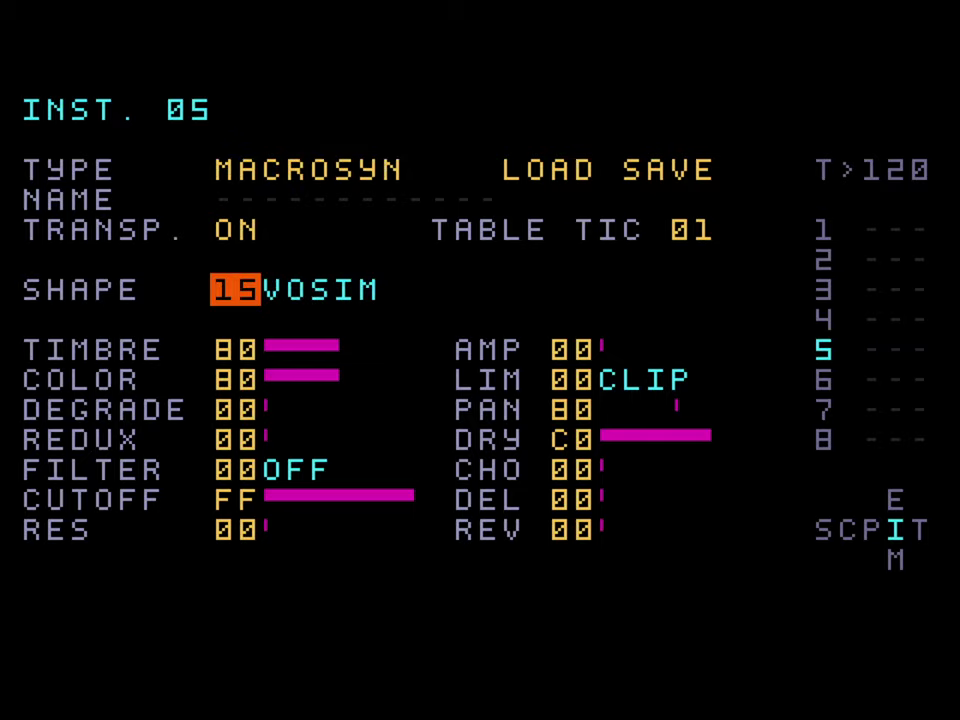
key("x+Right")
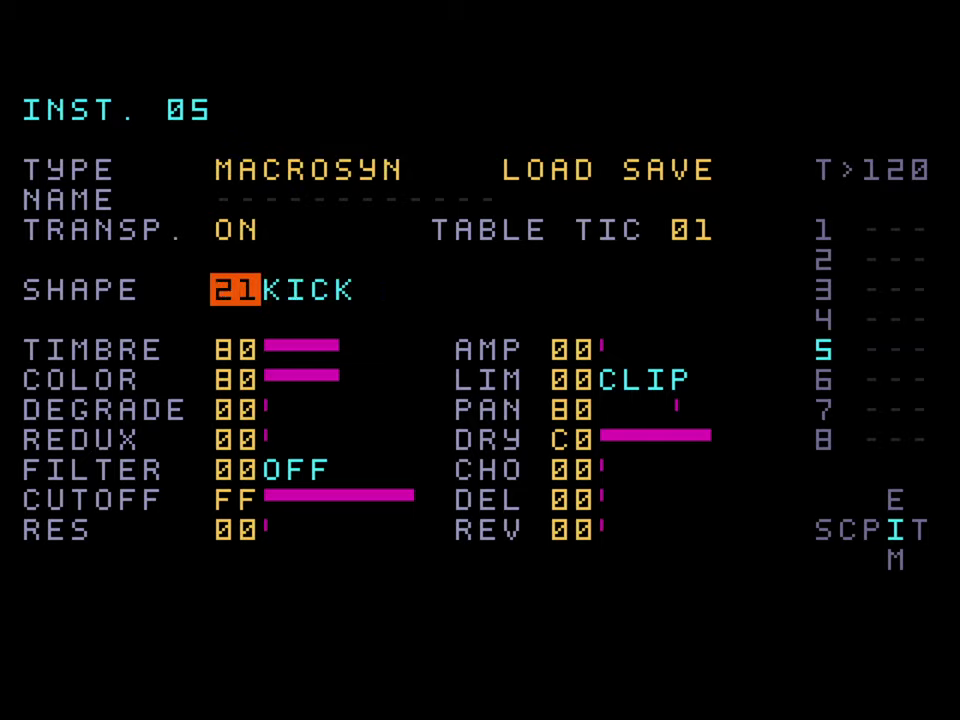
key("x+Left")
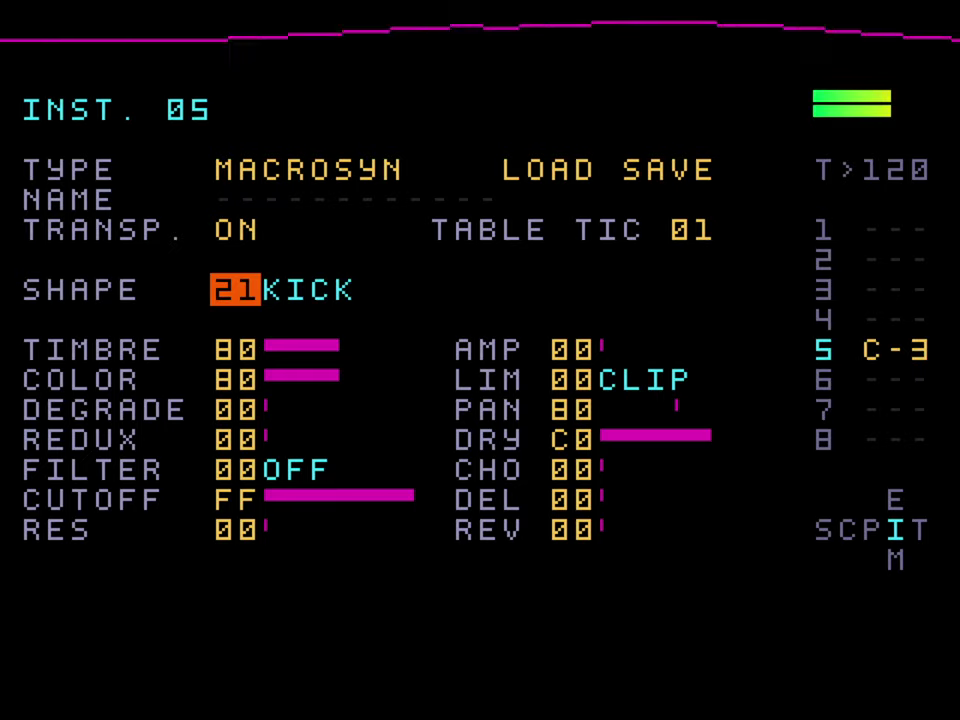
key("Down")
key("Down")
- Set the kick's timbre to 60, amp to A1 and degrade to 30, then return to phrase 50
key("Up")
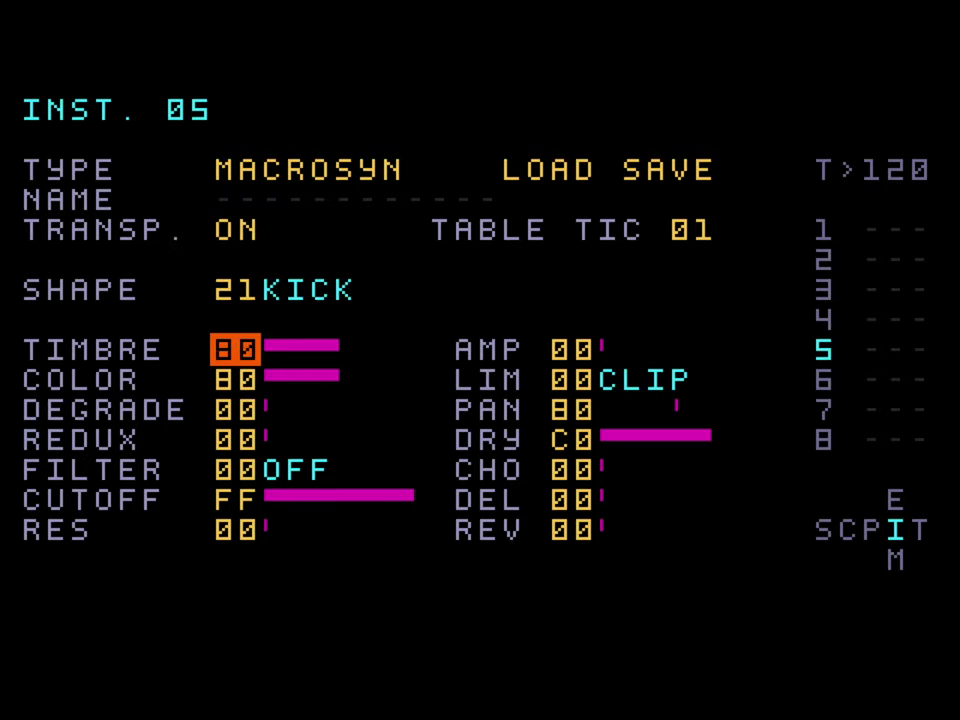
key("Right")
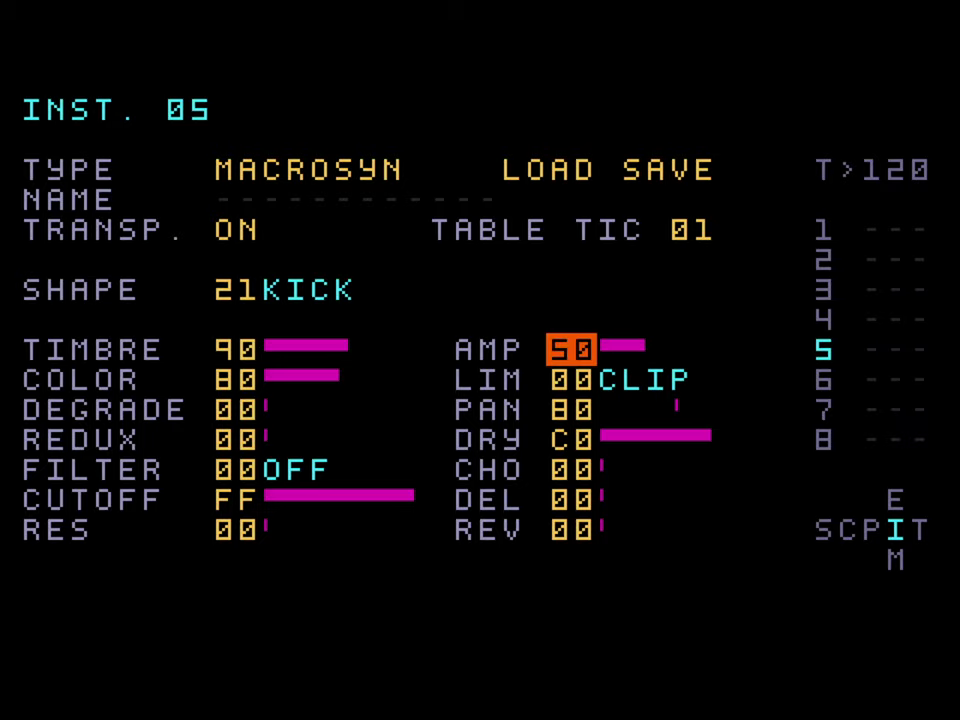
key("Down")
key("Down")
key("ctrl")
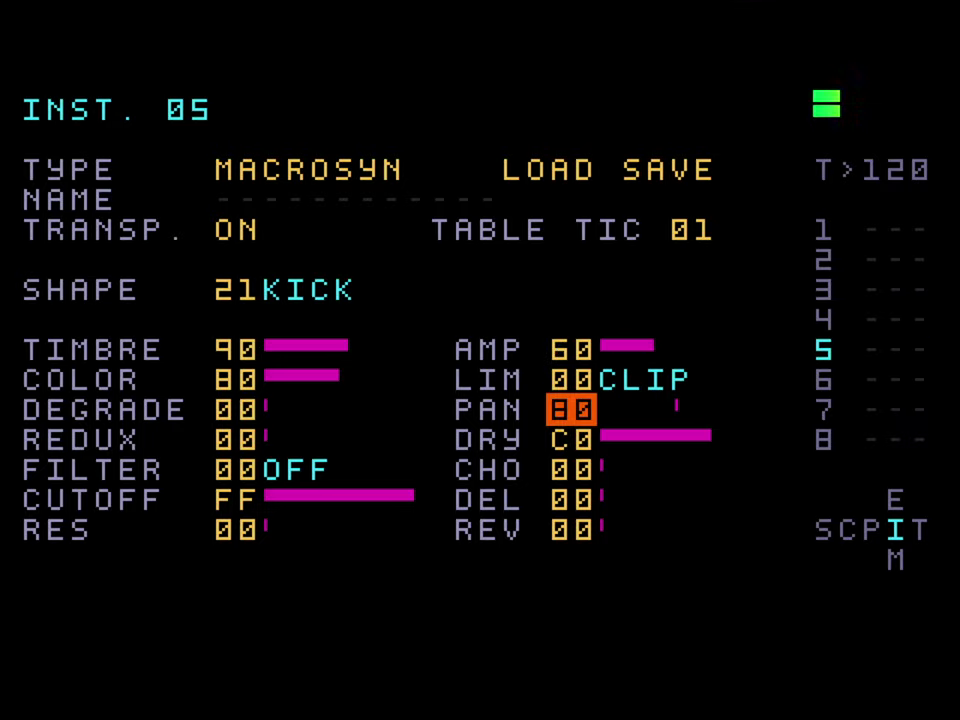
key("Up")
key("Up")
key("ctrl+Down")
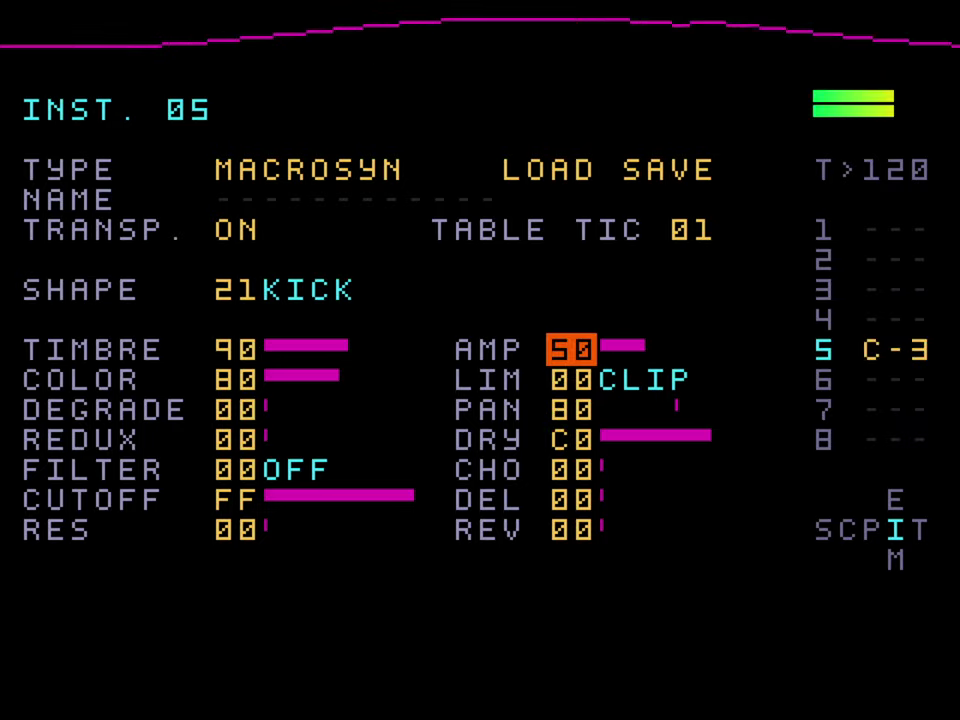
key("ctrl+Up")
key("ctrl+Up")
key("ctrl+Up")
key("ctrl+Up")
key("ctrl+Up")
key("ctrl+Right")
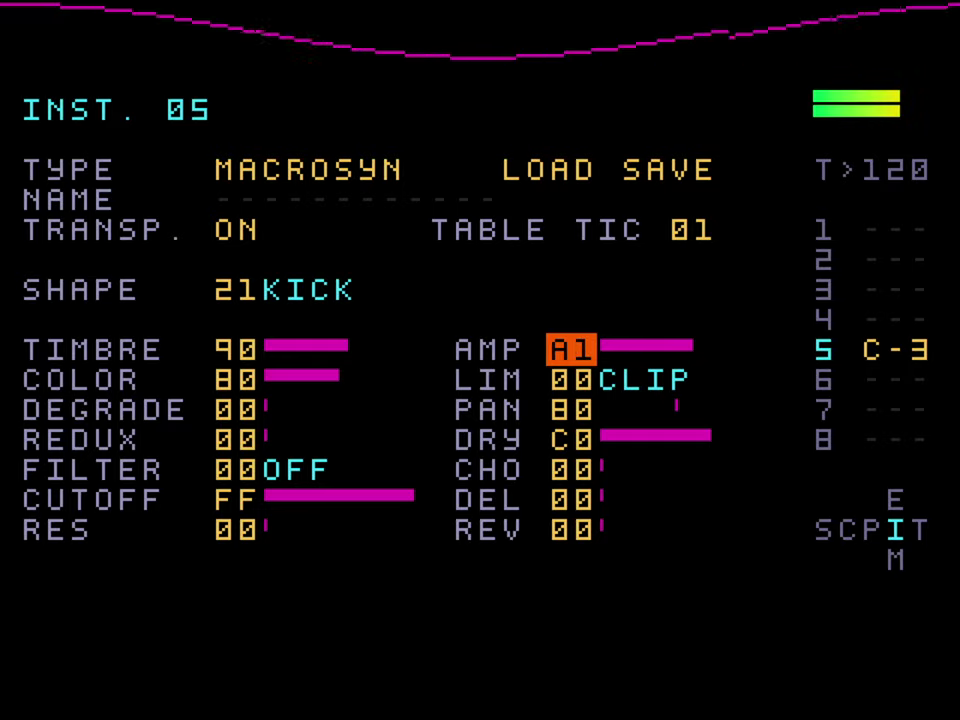
key("Left")
key("ctrl+Down")
key("ctrl+Down")
key("ctrl+Down")
key("Down")
key("Down")
key("ctrl+Up")
key("ctrl+Up")
key("ctrl+Up")
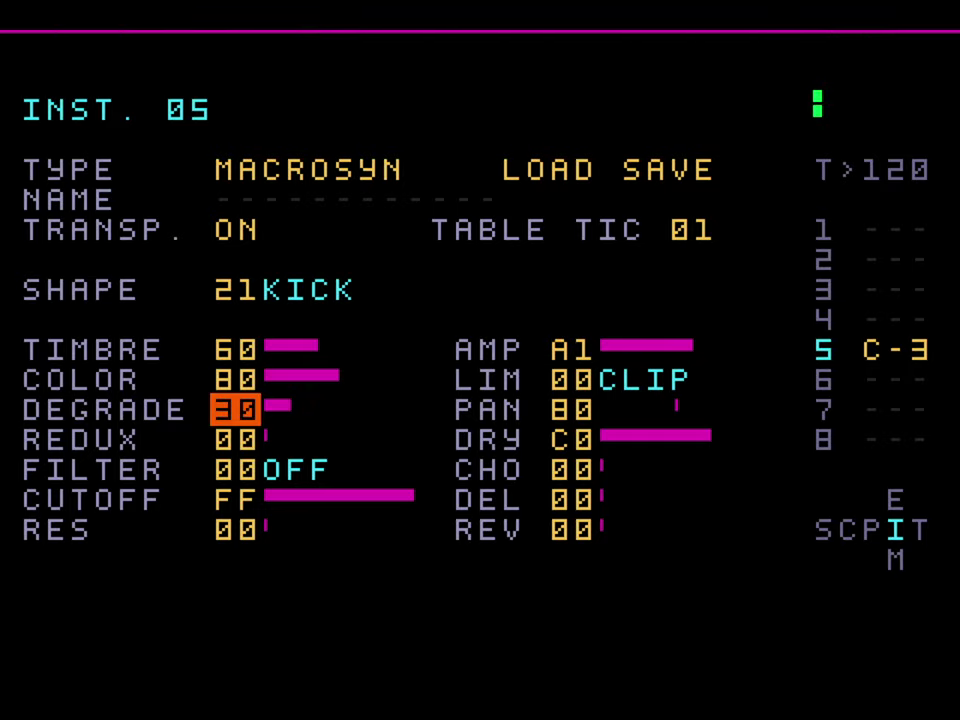
key("shift+Left")
- Enter C-3 kicks on phrase 50 rows 4, 8, A and C, then audition the phrase
key("Left")
key("Left")
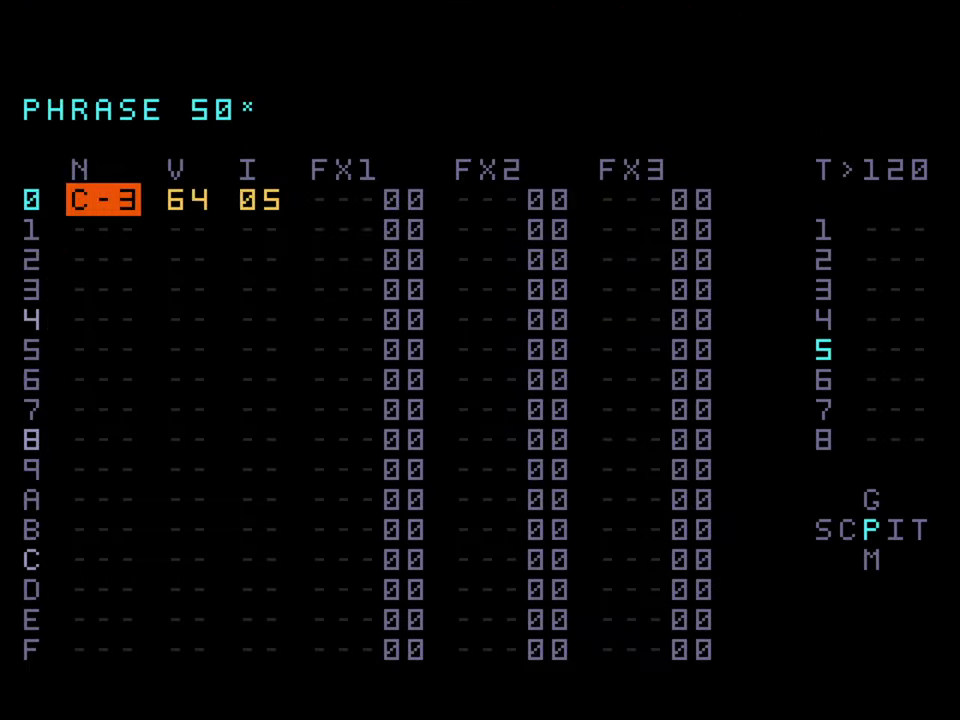
key("Down")
key("Down")
key("Down")
key("Down")
key("ctrl")
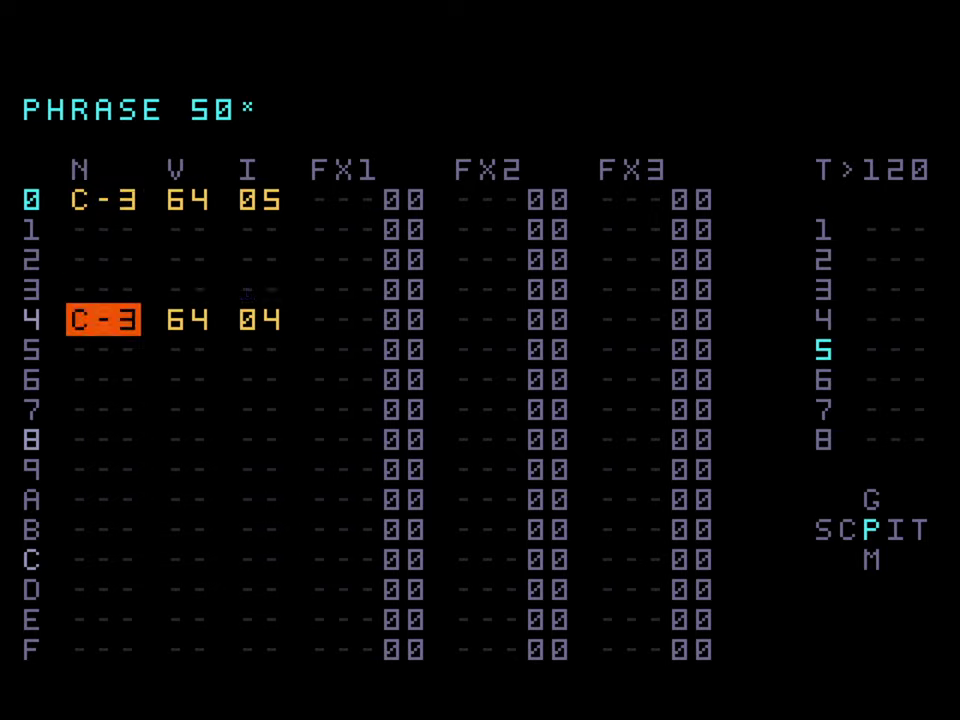
key("Down")
key("Down")
key("Down")
key("Down")
key("ctrl")
key("Down")
key("Down")
key("ctrl")
key("Down")
key("Down")
key("ctrl")
key("space")
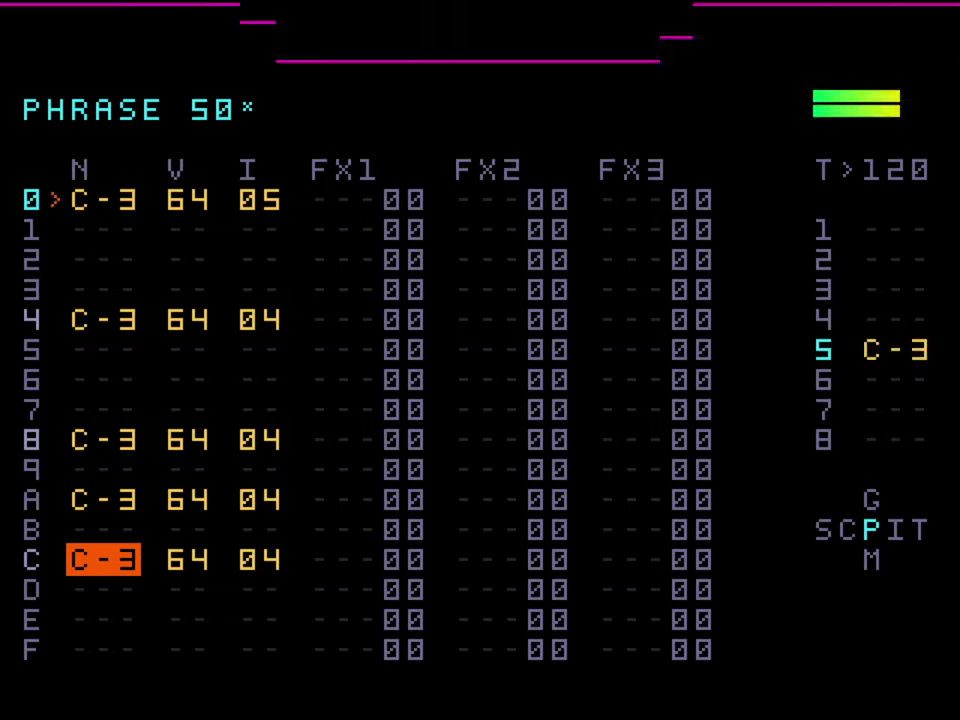
- Switch the kicks on rows 4, 8, A and C to instrument 05
key("Up")
key("Up")
key("Up")
key("Up")
key("Up")
key("Up")
key("Up")
key("Right")
key("Up")
key("Right")
key("ctrl+Right")
key("Down")
key("Down")
key("Down")
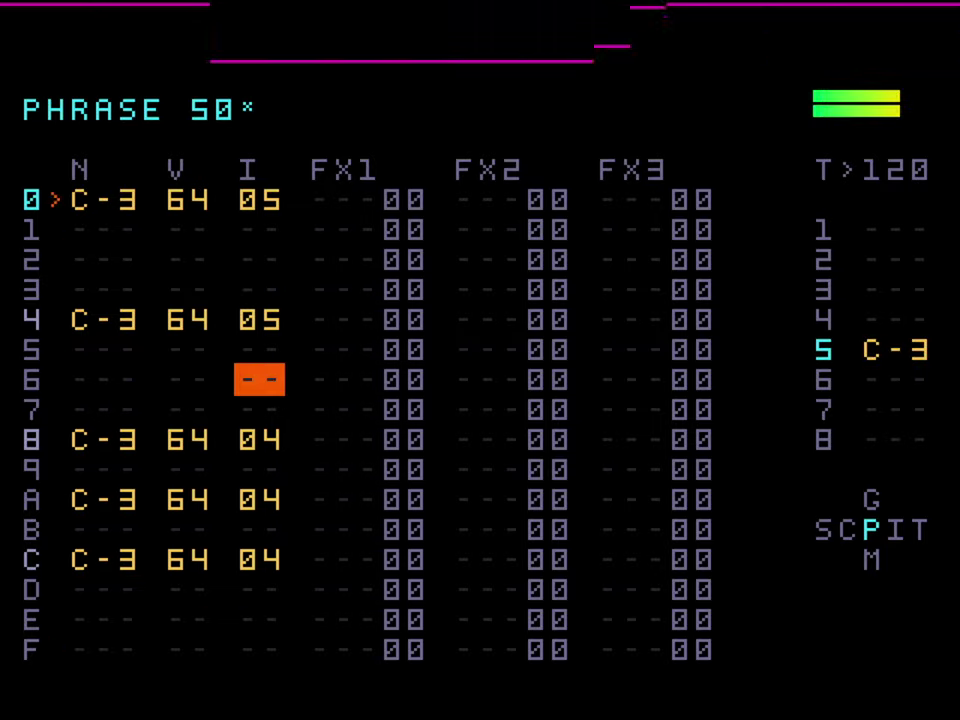
key("Down")
key("ctrl+Right")
key("Down")
key("Down")
key("ctrl+Right")
key("Down")
key("Down")
key("ctrl+Right")
key("Left")
key("Left")
key("Right")
key("Up")
key("Up")
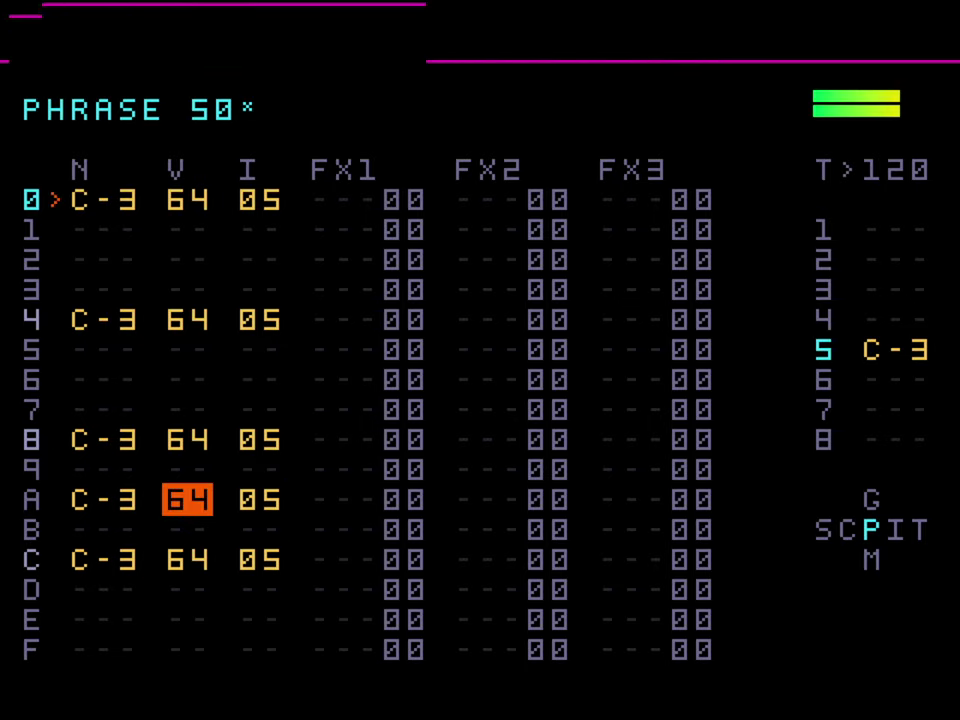
- Raise row A's velocity to 74 and play the song from row 04
key("ctrl+Up")
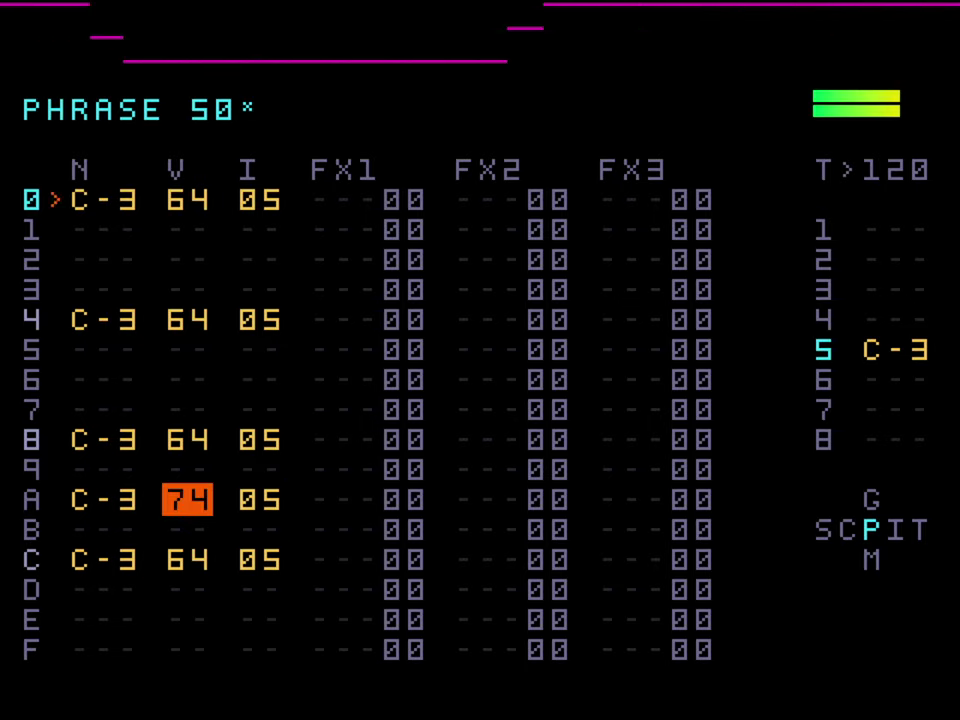
key("shift+Left")
key("shift+Left")
key("space")
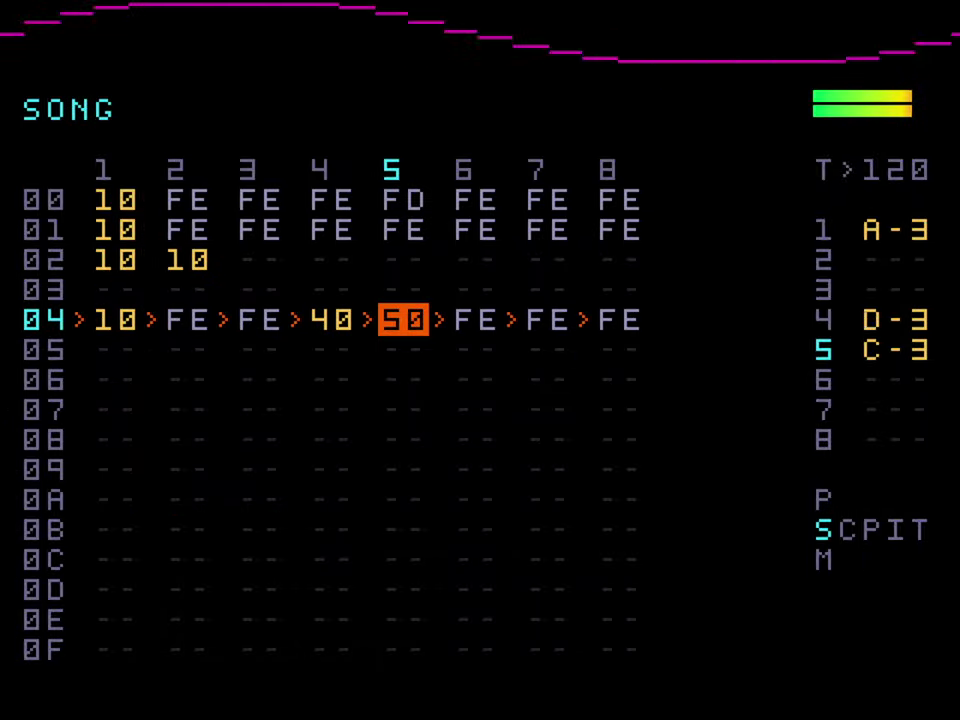
- In chain 50, clone phrase 50 as phrase 51 and use it on chain rows 1–2
key("shift+Right")
key("Down")
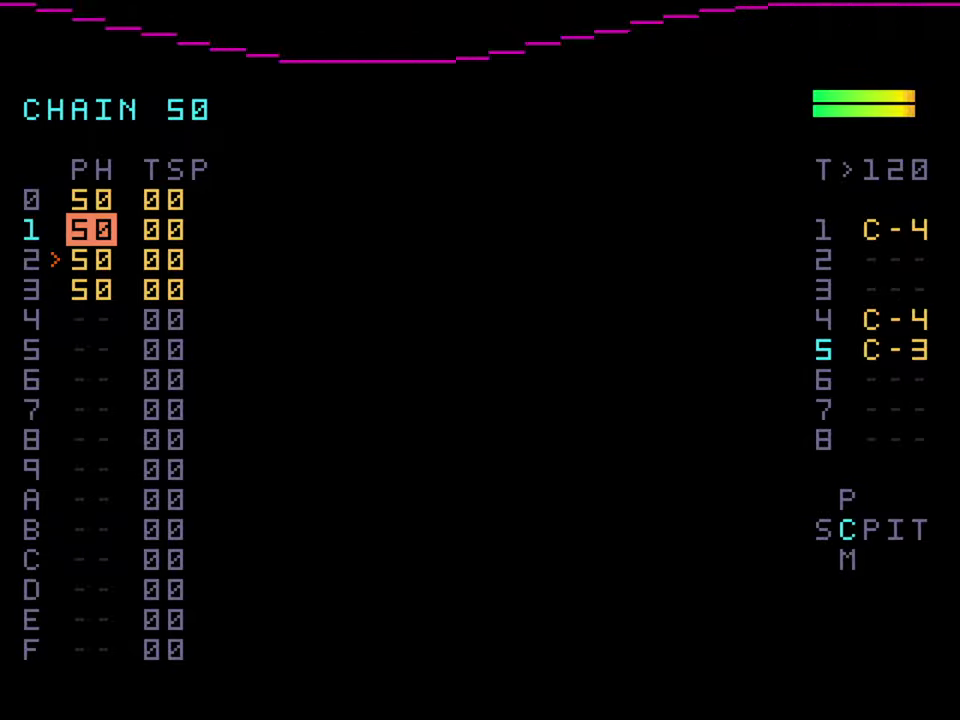
key("shift+z")
key("shift+x")
key("Down")
key("x+Right")
key("Down")
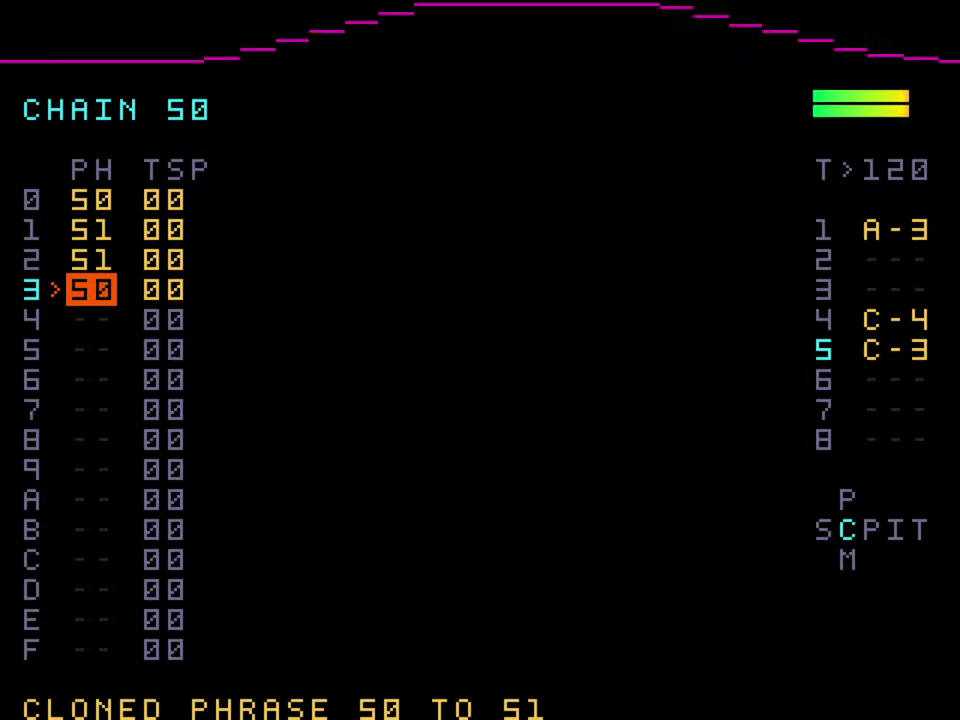
key("Up")
key("Up")
- Delete the row A kick from phrase 51 and return to the song arrangement
key("shift+Right")
key("Left")
key("z+x")
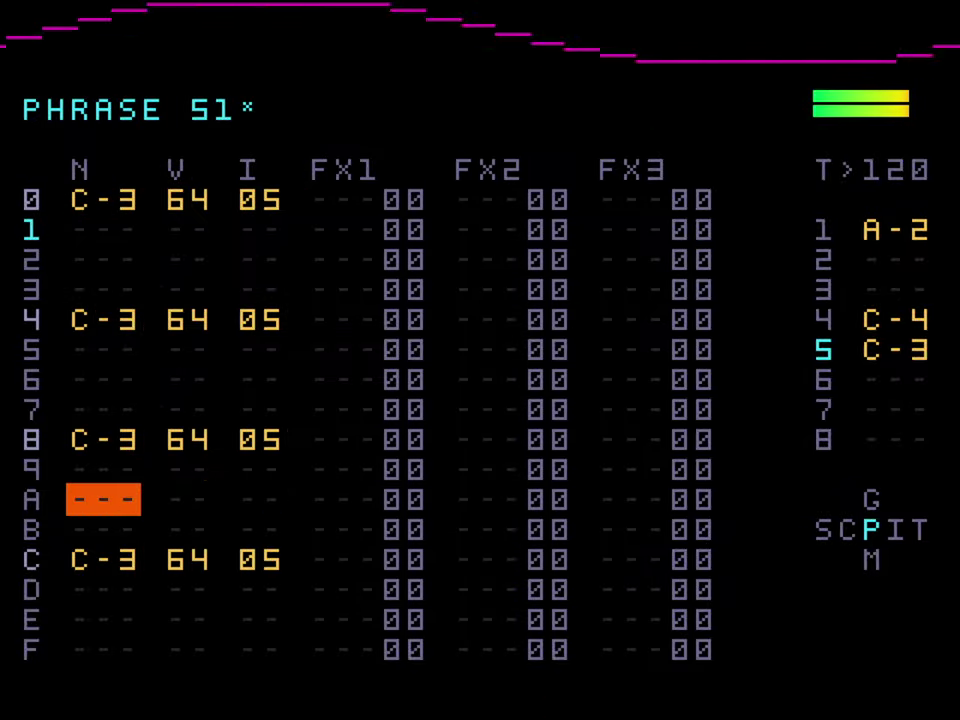
key("shift+Left")
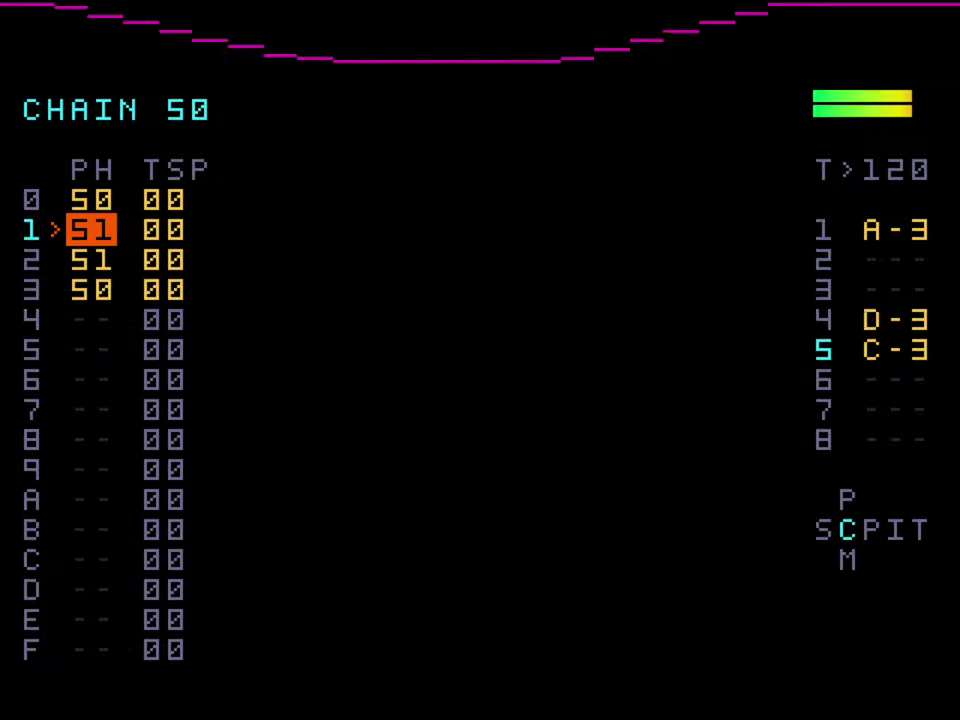
key("shift+Left")
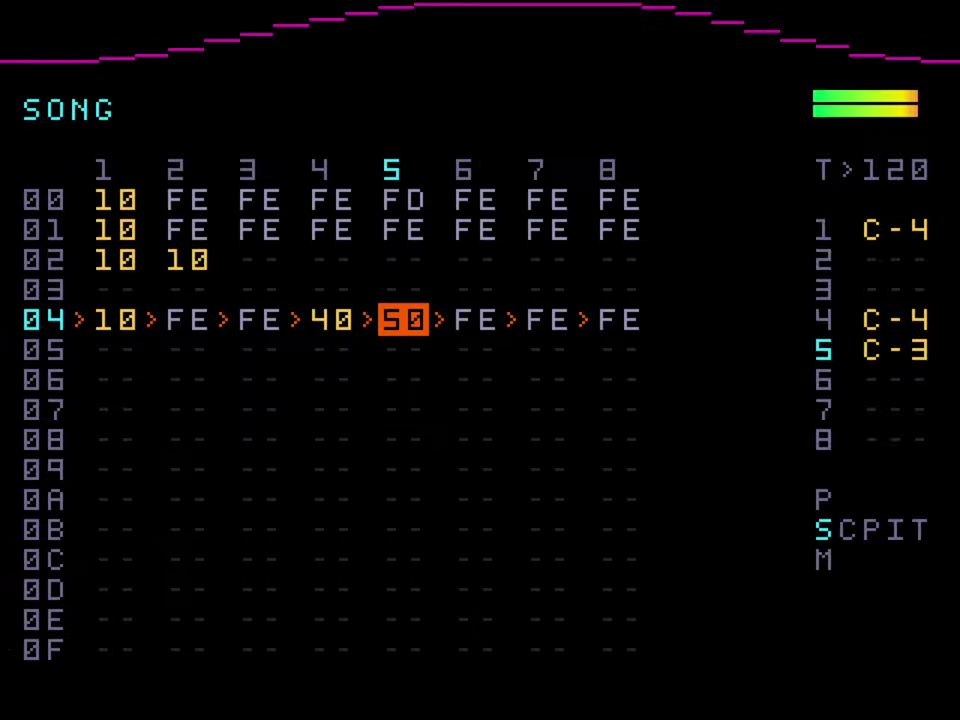
key("Left")
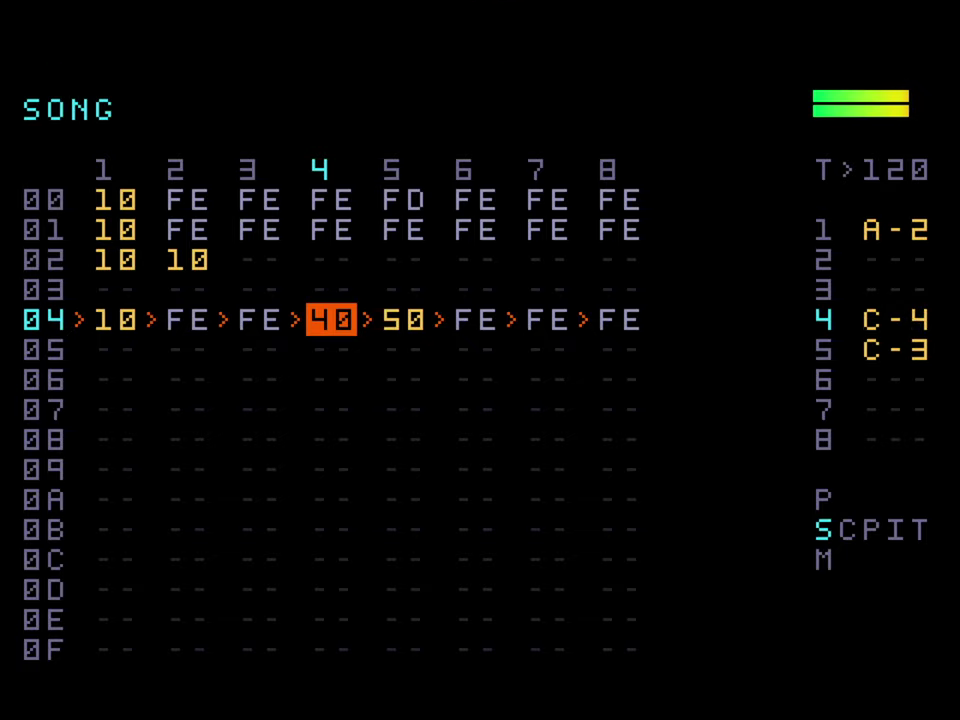
- Stop playback and copy song row 04's chains across tracks 1–7
key("space")
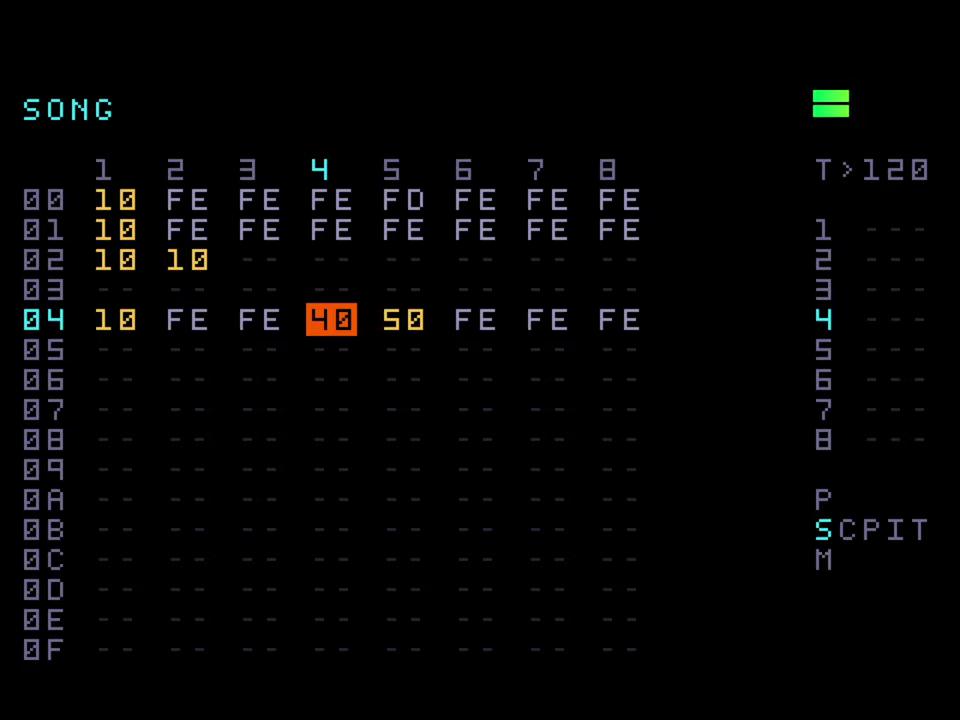
key("Left")
key("Left")
key("Left")
key("shift+z")
key("Right")
key("Right")
key("Right")
key("Right")
key("Right")
key("Right")
key("z")
- Paste row 04's chains into song rows 05 and 06, ending on row 05 track 1
key("Down")
key("Down")
key("Up")
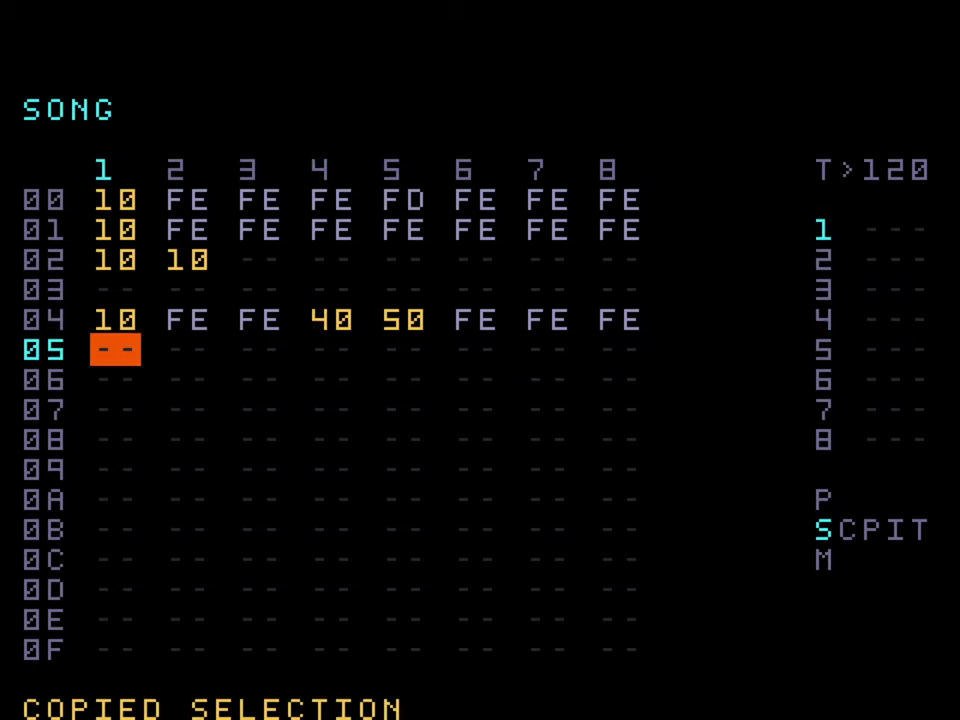
key("shift+x")
key("shift+x")
key("Down")
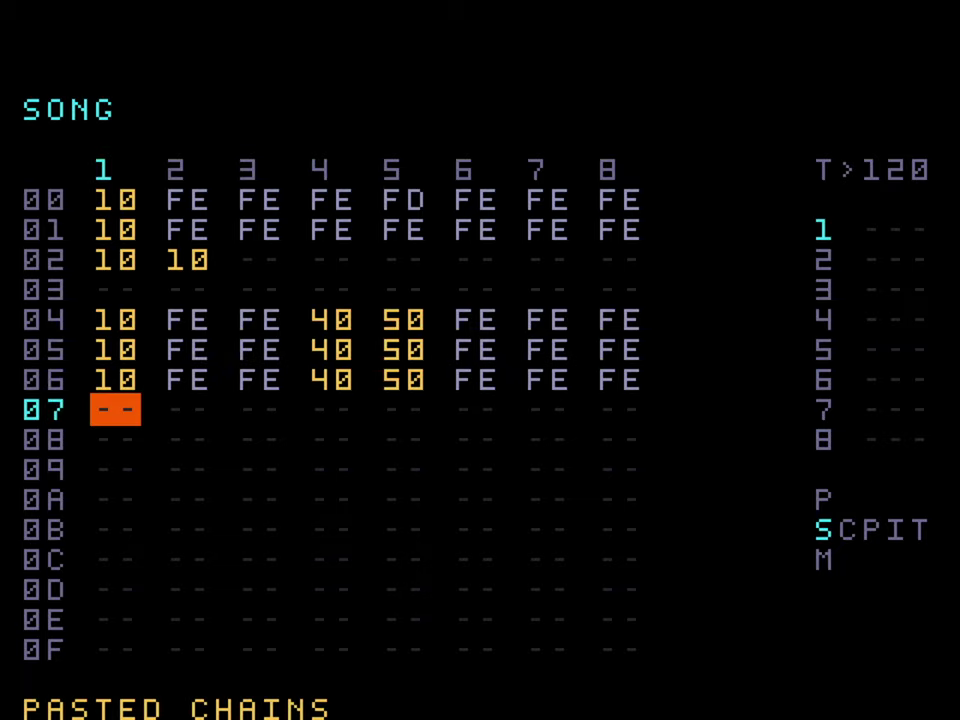
key("Up")
key("Up")
key("Up")
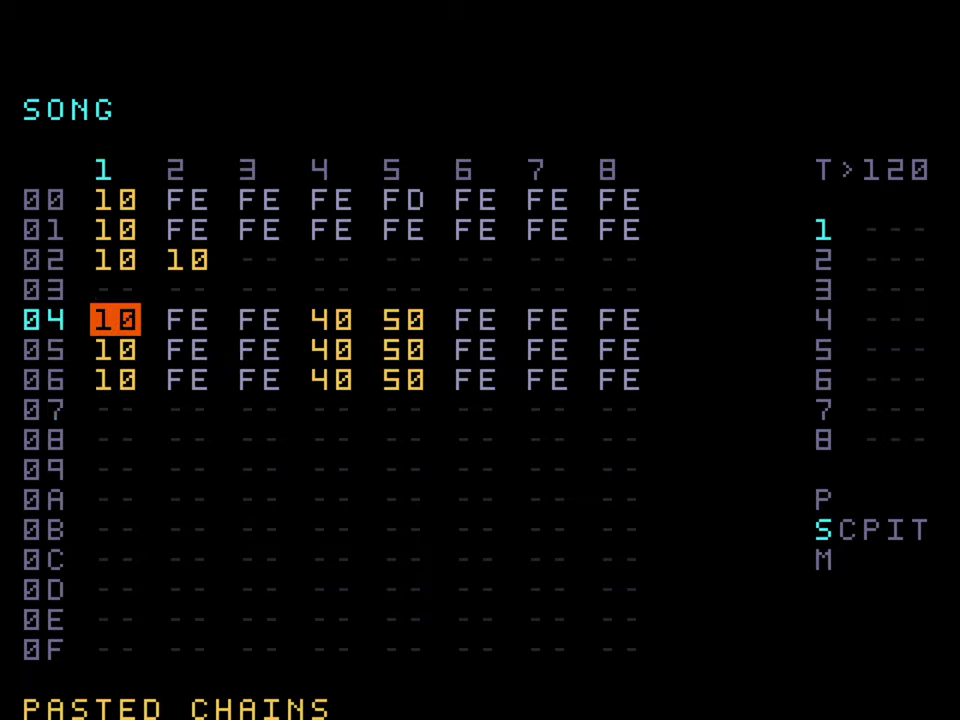
key("Down")
key("Up")
key("Down")
key("Down")
key("Up")
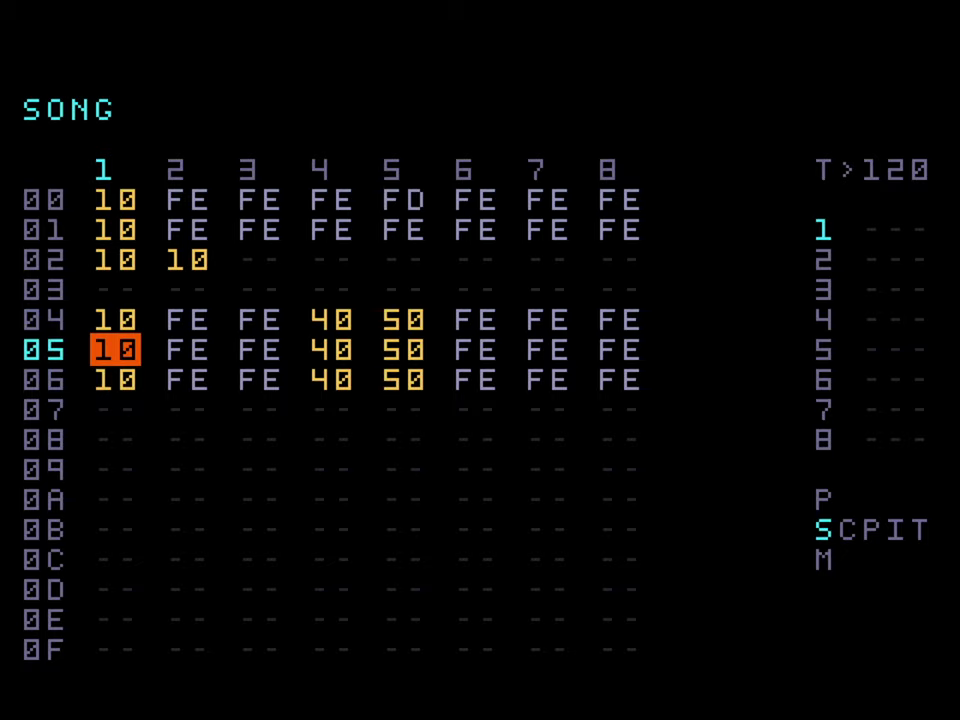
- Clone song row 05's track-1 chain as chain 11 and open it
key("shift+x")
key("shift+x")
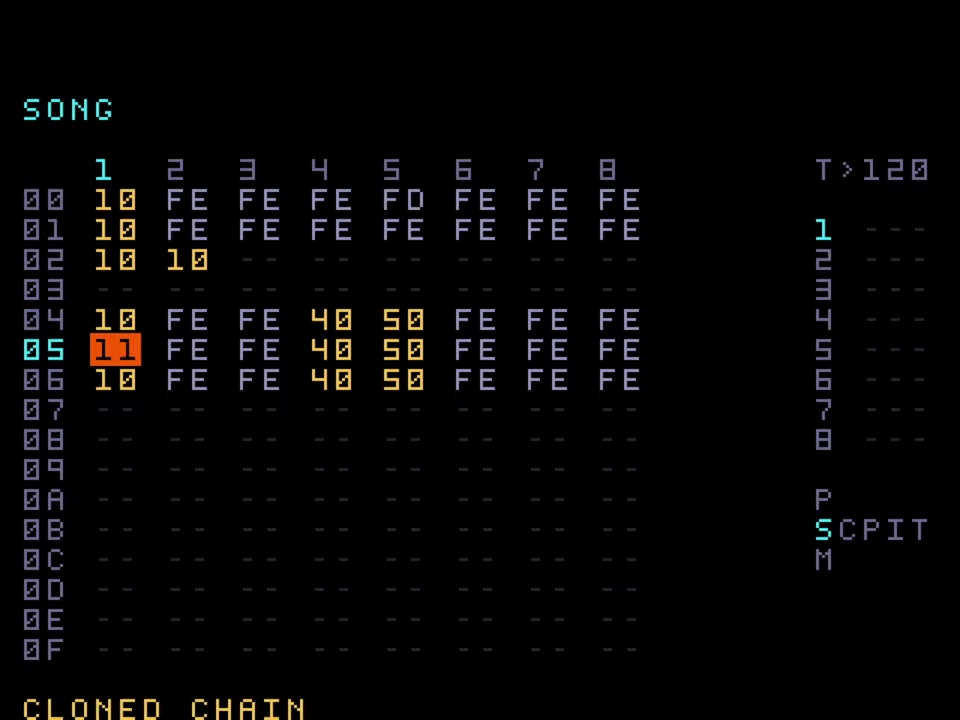
key("Up")
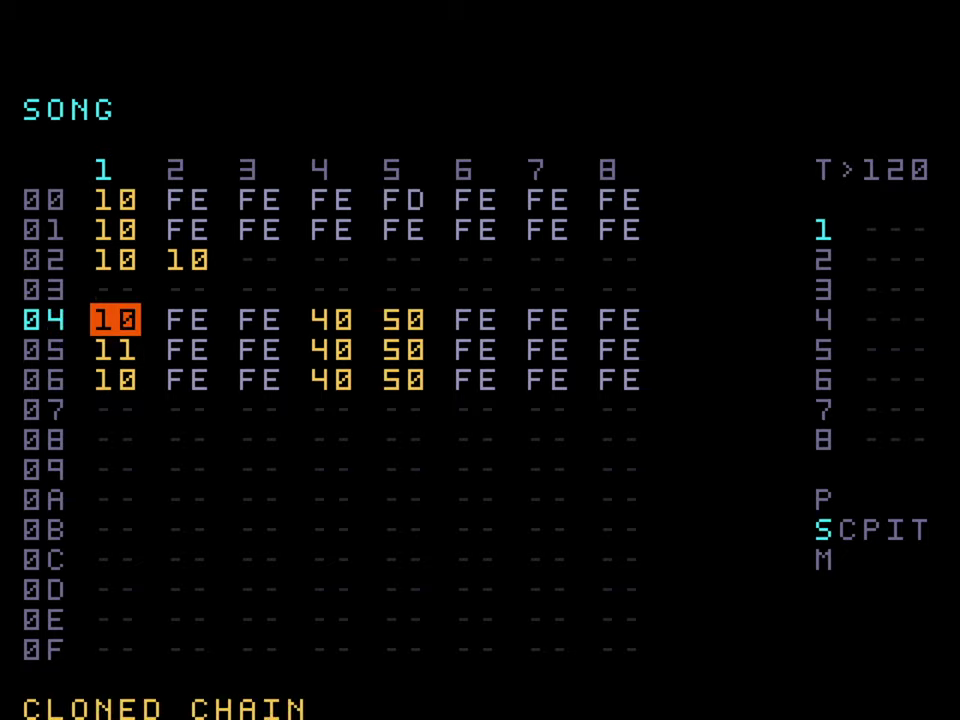
key("Down")
key("shift+Right")
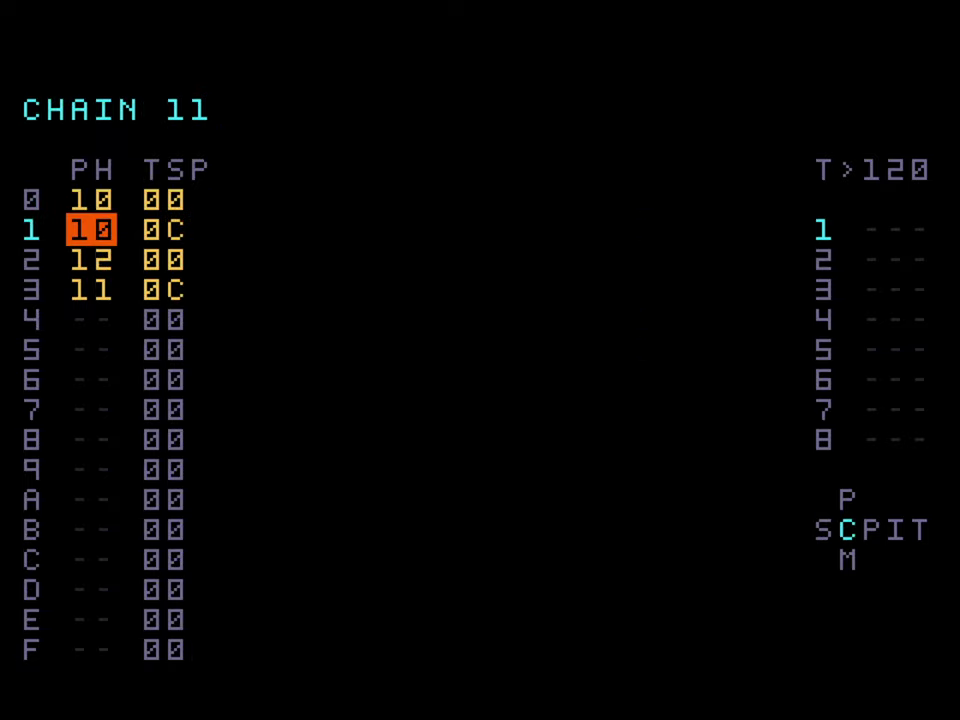
- Set chain 11's phrase order to 12, 10, 11, 11
key("Up")
key("Down")
key("Down")
key("Down")
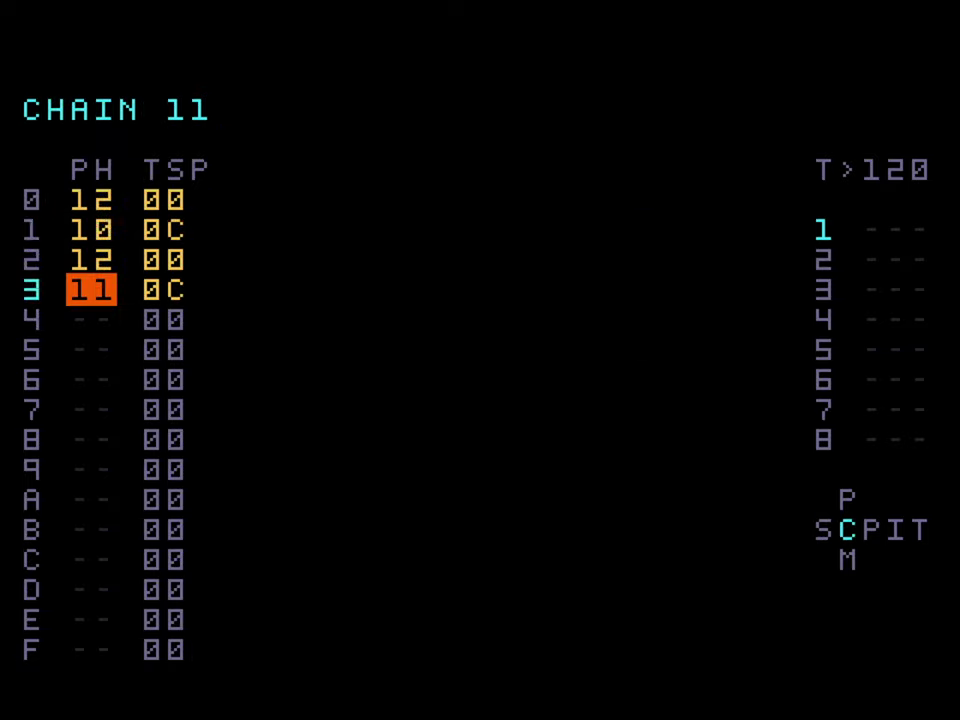
key("Up")
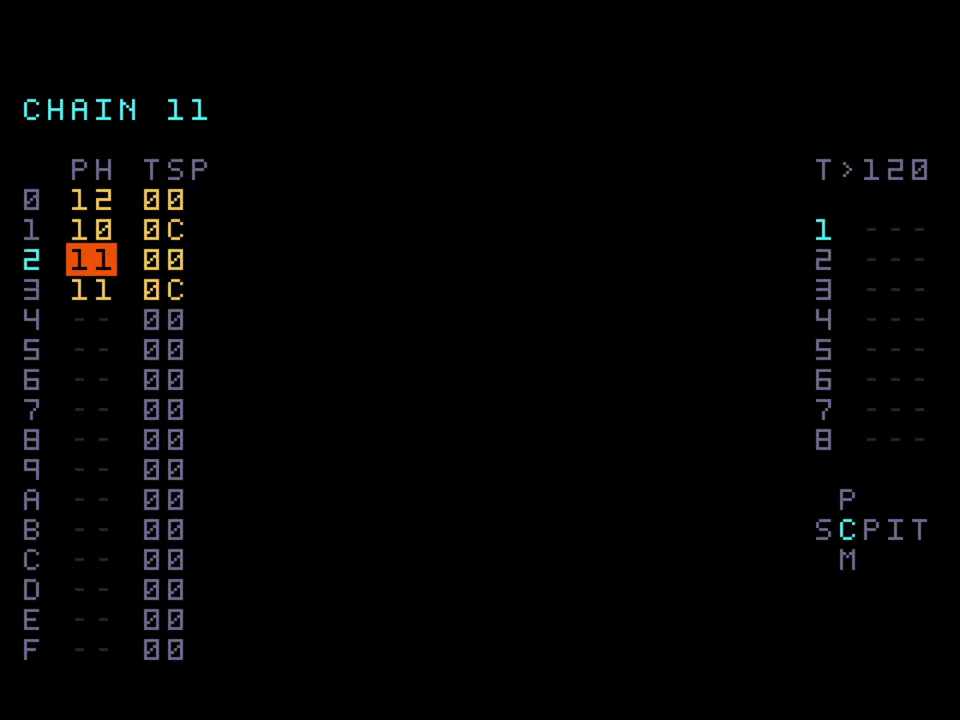
key("Up")
key("Up")
key("Down")
key("Down")
key("shift+Left")
- Review chain 10's phrase list on song row 04 for comparison
key("Up")
key("shift+Right")
key("Up")
key("Up")
key("Down")
key("Down")
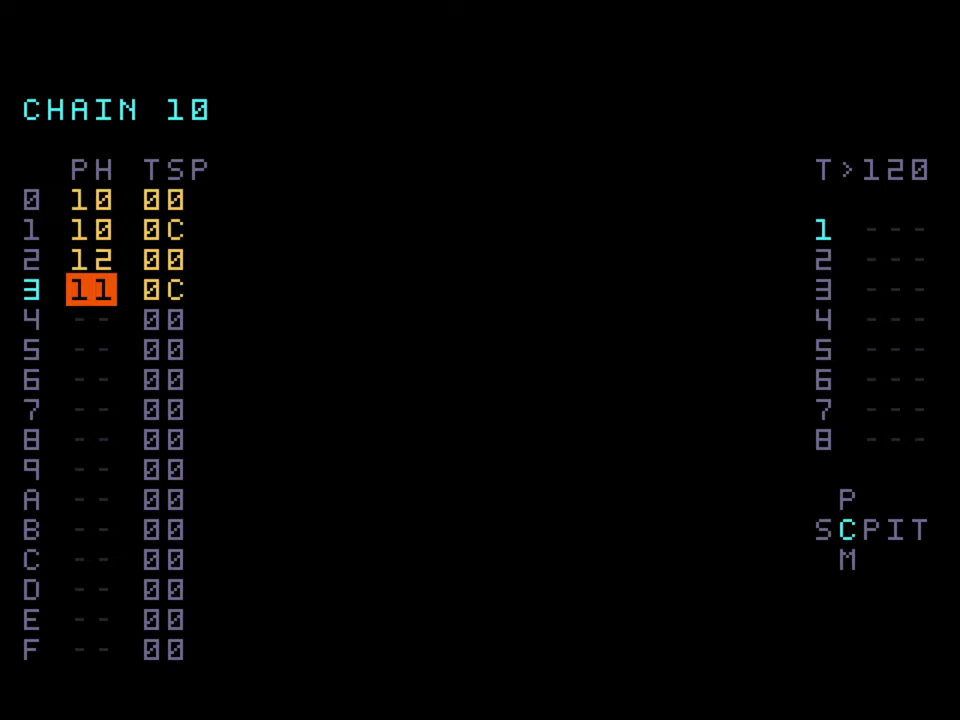
key("shift+Left")
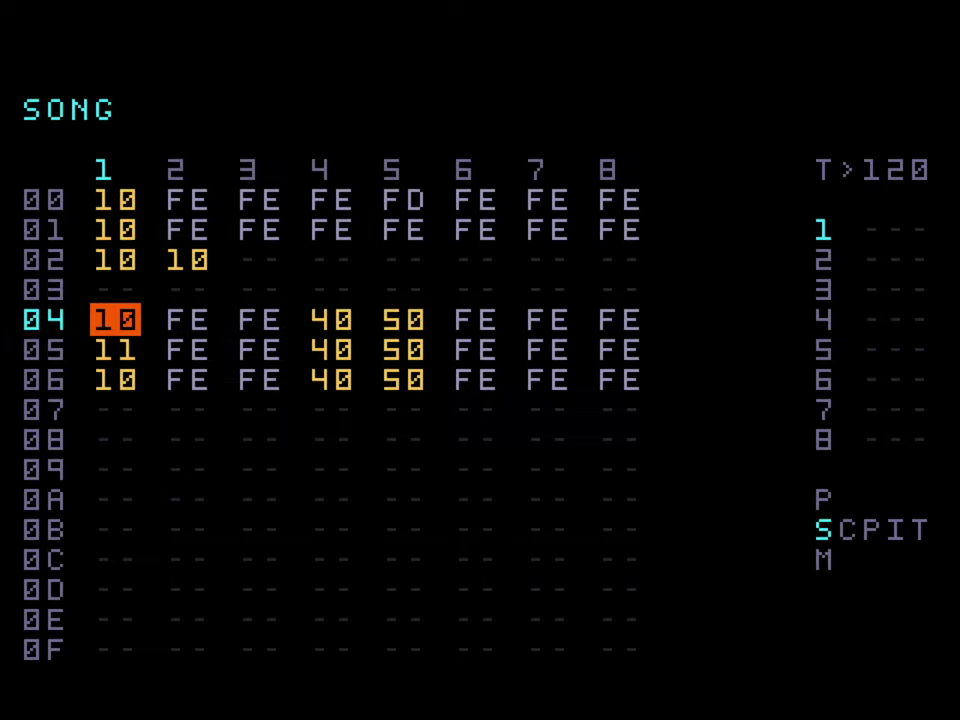
key("Down")
key("Down")
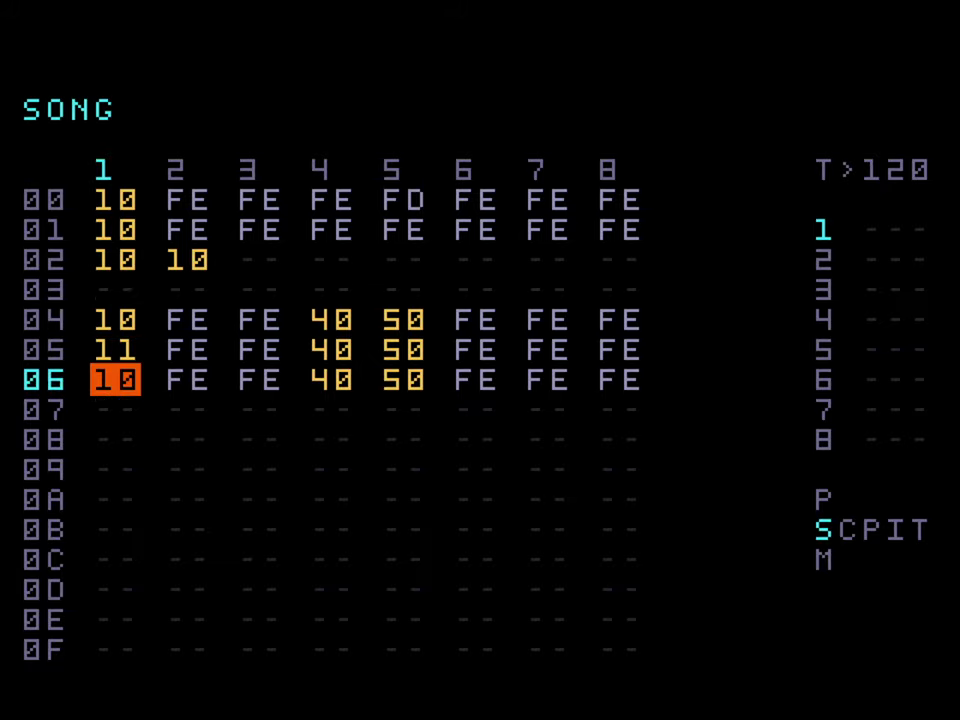
key("Up")
- Recheck chain 11's and chain 10's phrases, ending on song row 06
key("shift+Right")
key("Up")
key("Up")
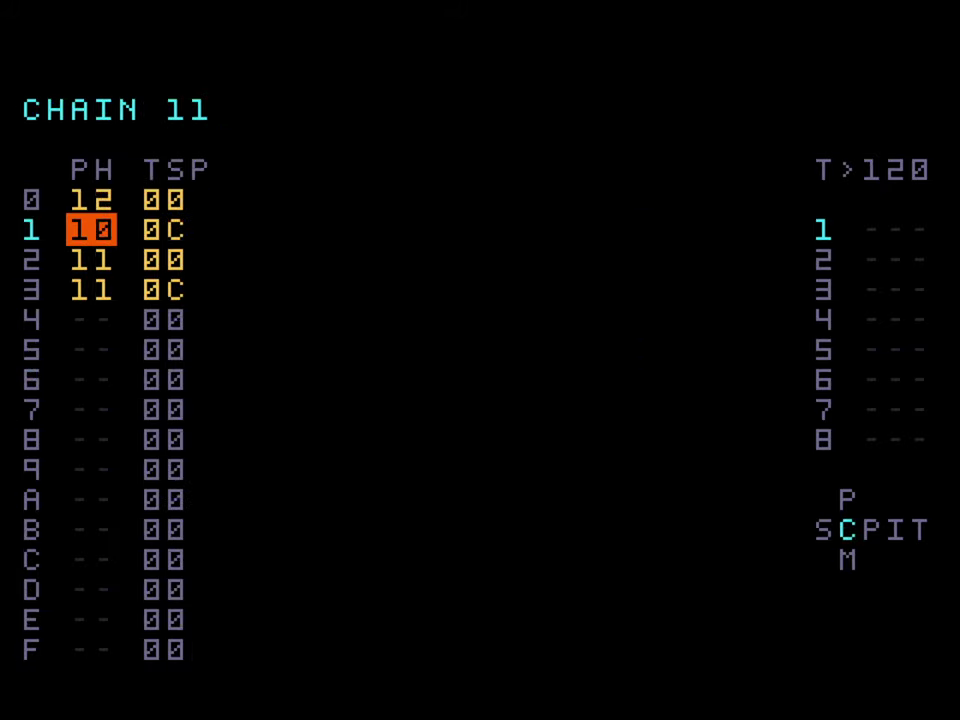
key("shift+Left")
key("Up")
key("shift+Right")
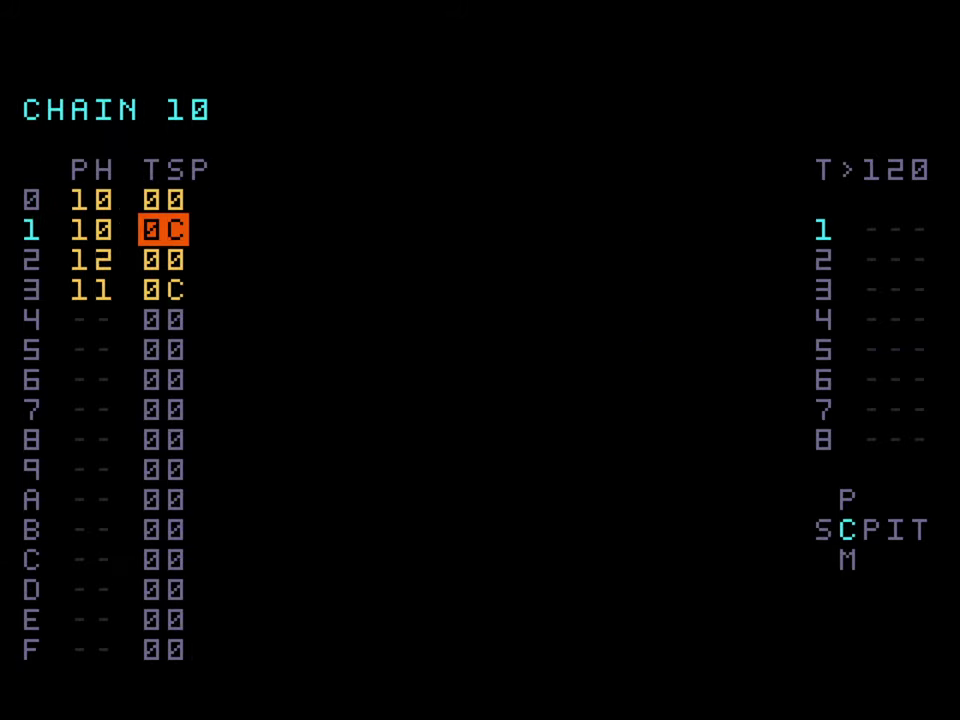
key("Left")
key("Down")
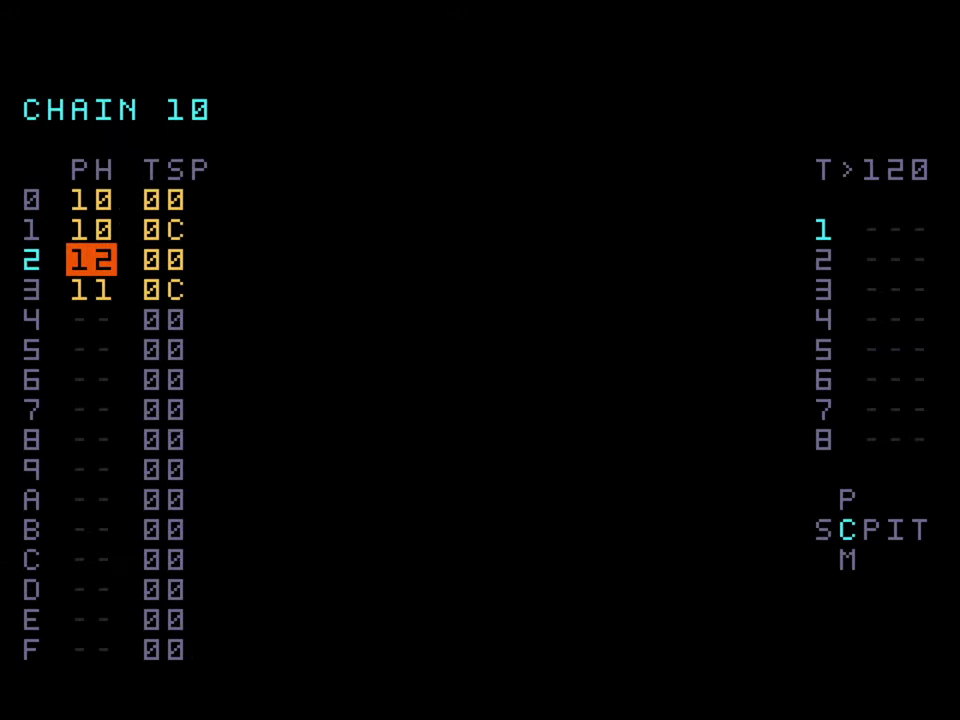
key("shift+Left")
key("Down")
key("Down")
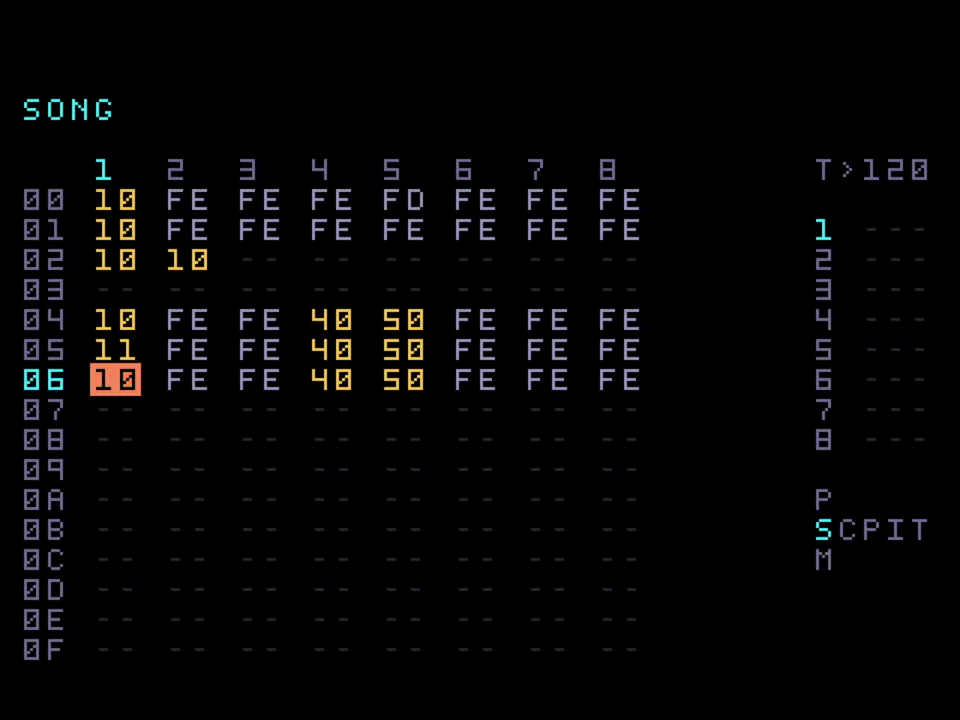
- Deep-clone row 06's chain as chain 12 and raise phrase 13's row 0 note to C-5
key("shift+z+x")
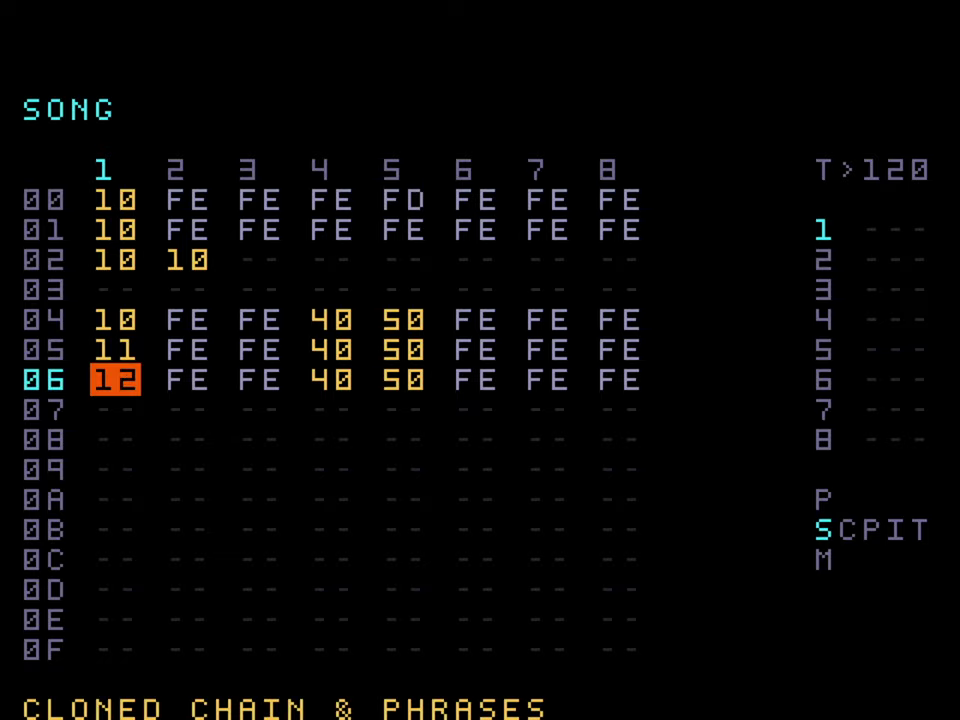
key("shift+Right")
key("Up")
key("Up")
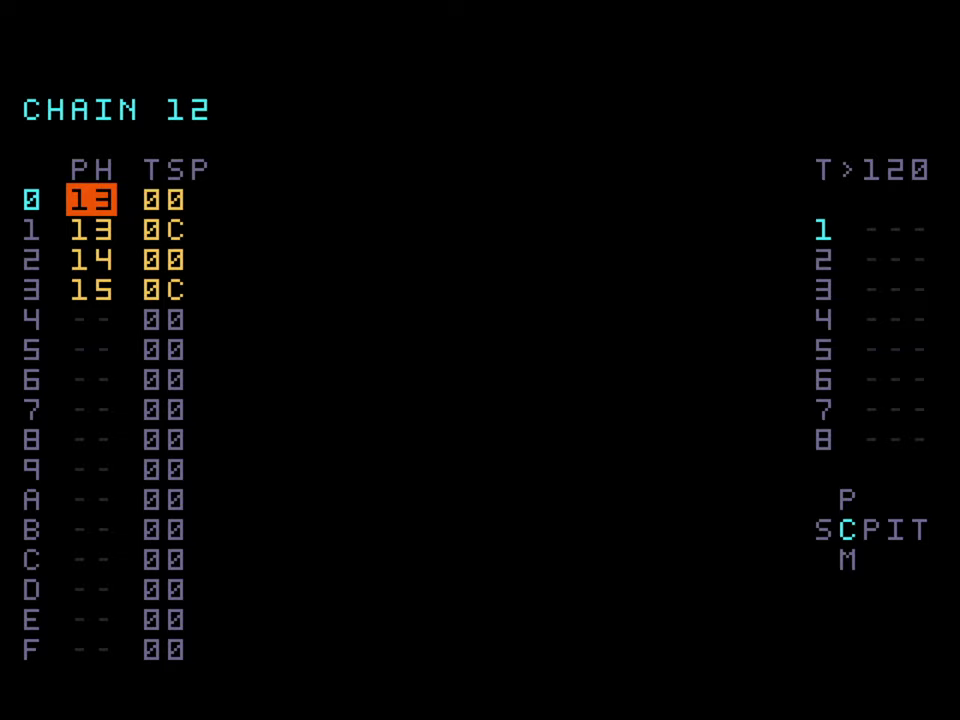
key("shift+Right")
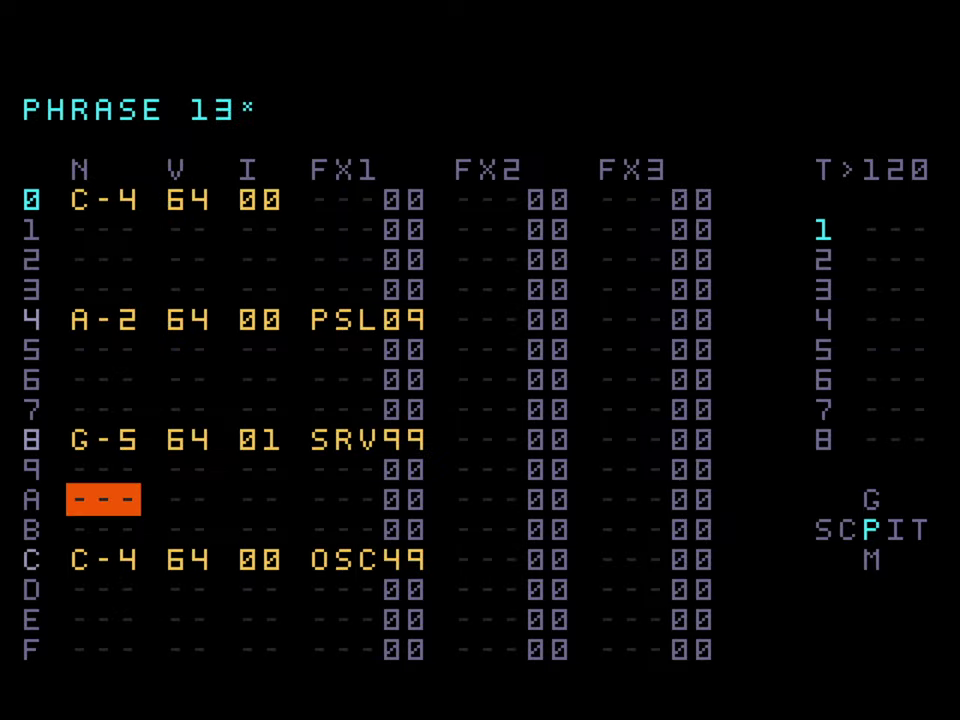
key("Up")
key("Up")
key("Up")
key("Up")
key("Up")
key("Up")
key("Up")
key("Up")
key("Up")
key("Up")
key("x+Up")
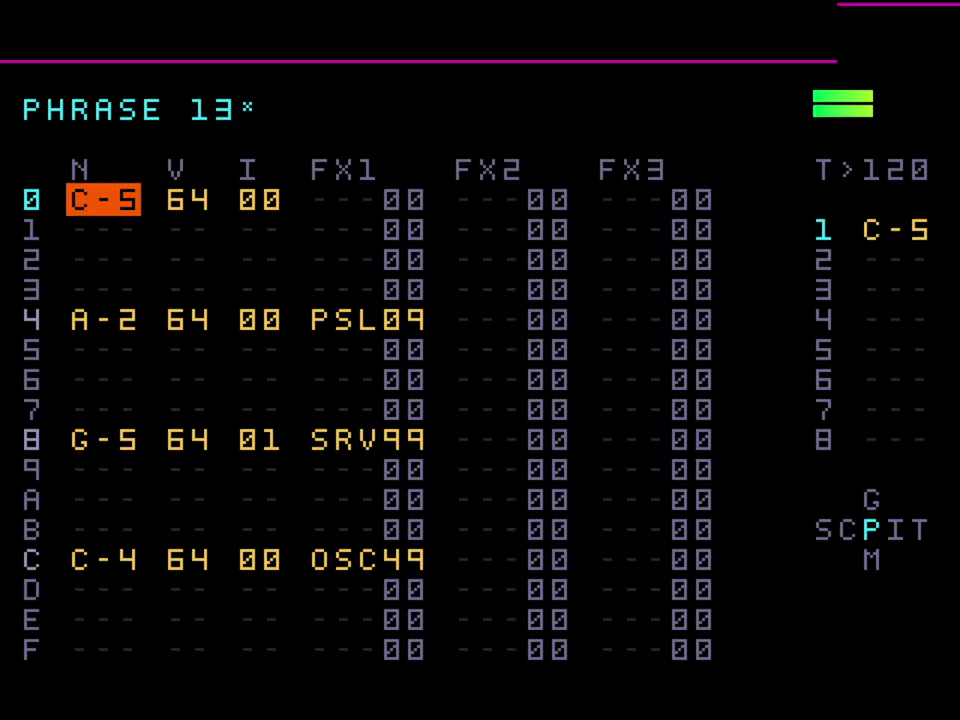
- Add a C-4 note with instrument 01 on row 2 of phrase 13
key("Down")
key("Down")
key("x")
key("Right")
key("Right")
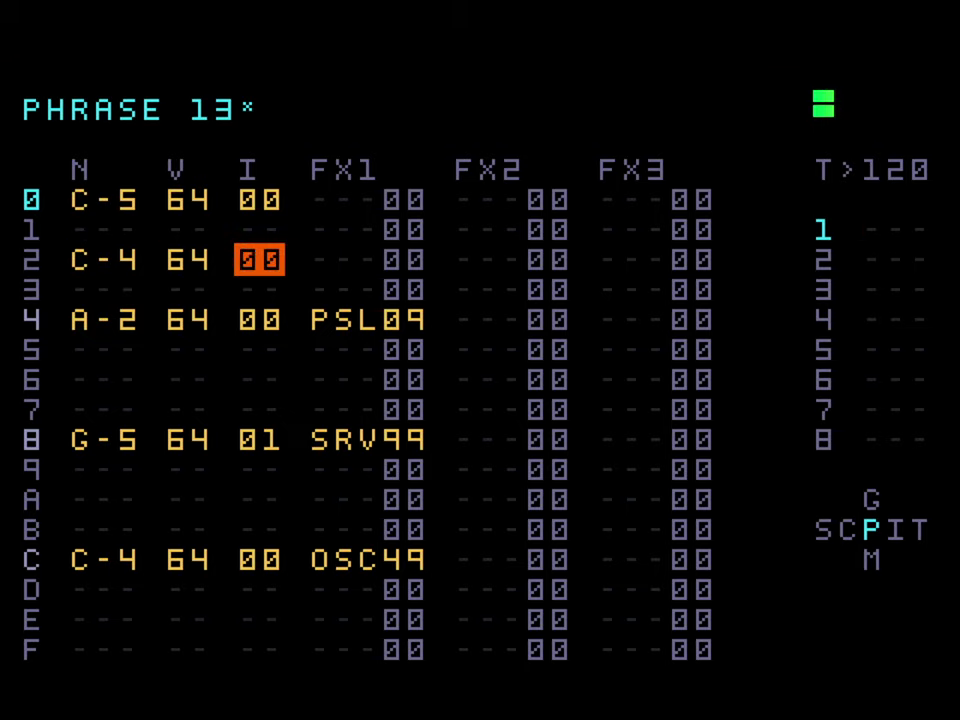
key("x+Right")
key("Left")
- Enter a note on row 6 and raise it by octaves toward C-6
key("Down")
key("Down")
key("Down")
key("Left")
key("Down")
key("x")
key("Right")
key("Left")
key("x+Up")
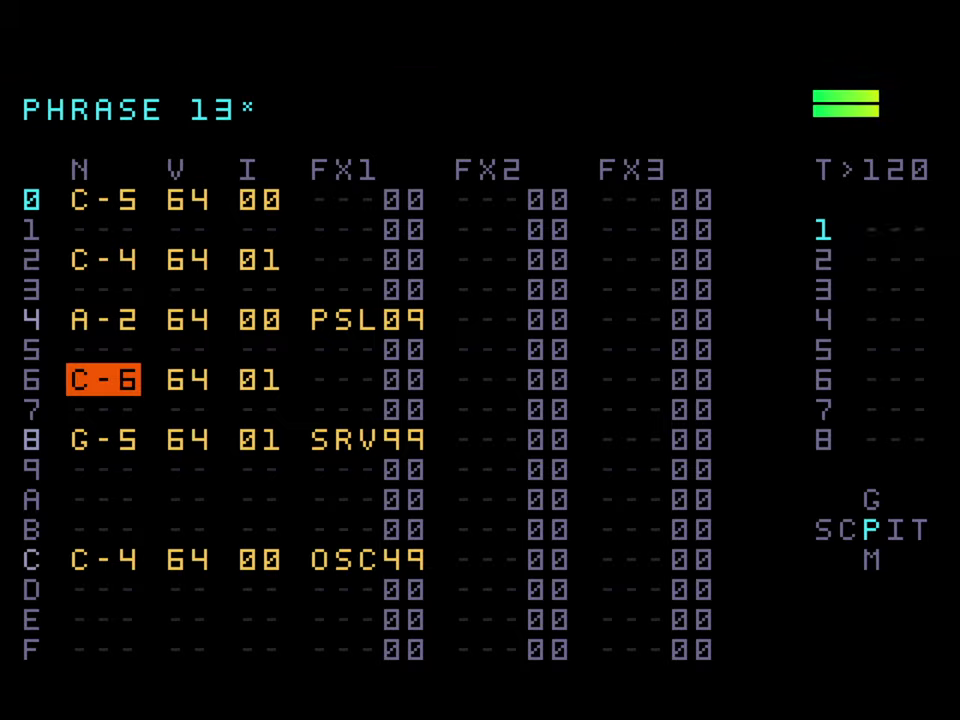
key("Down")
- Finish the row 6 note at C-6, then open chain 12's phrase 14
key("x")
key("BackSpace+Left")
key("BackSpace+Left")
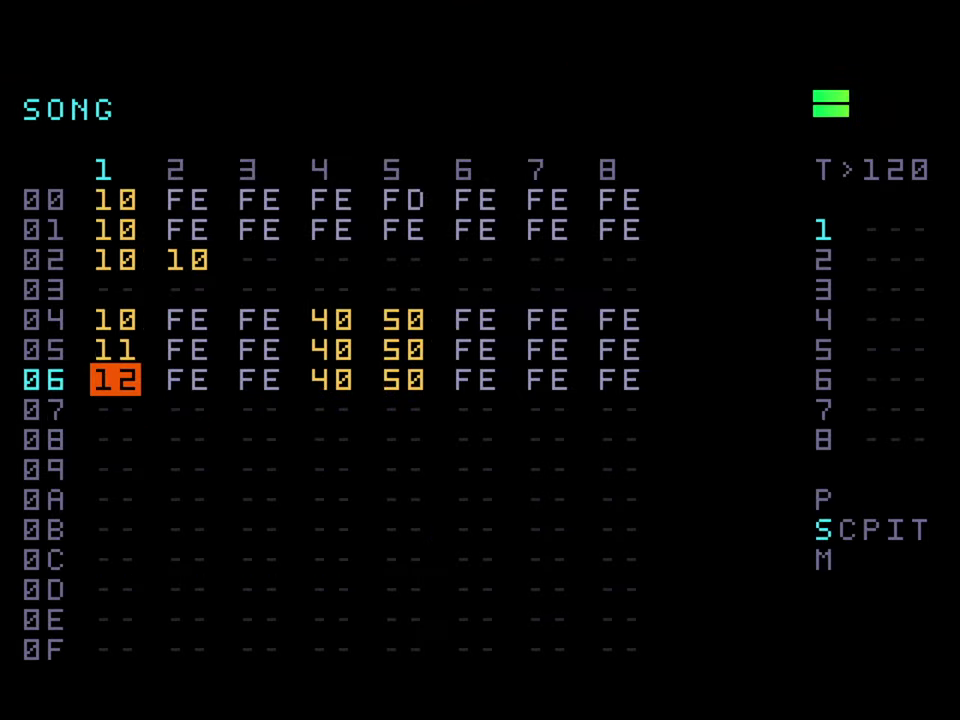
key("BackSpace+Right")
key("Down")
key("Down")
key("BackSpace+Right")
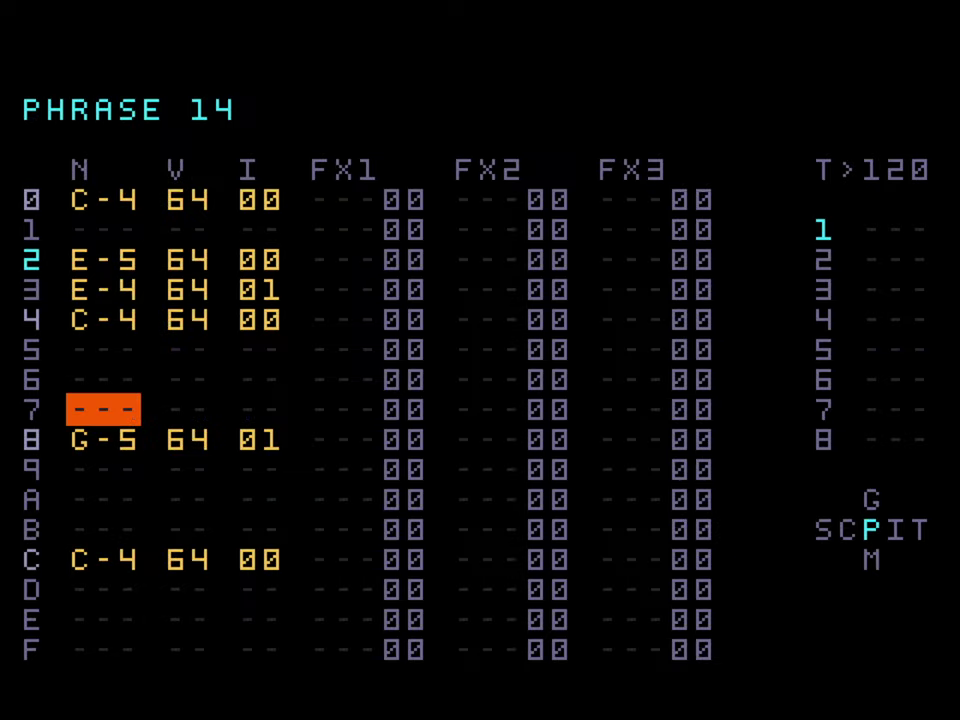
key("Up")
key("Up")
key("Up")
key("Up")
- Move phrase 14's row 3 note to row 6, raise it to G-5, and return to the song
key("x+Down")
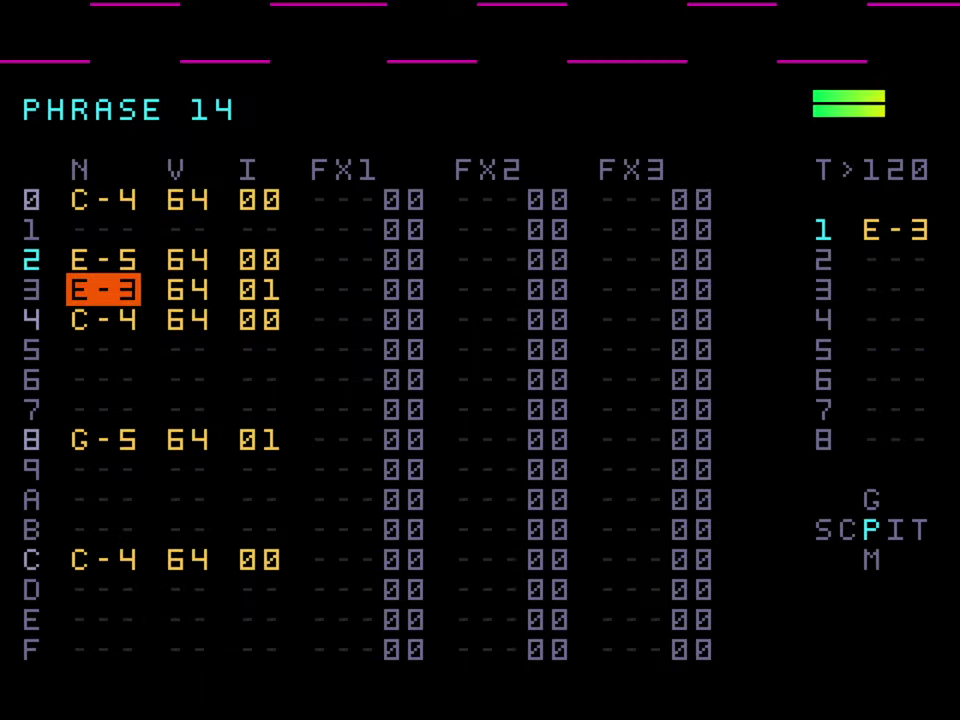
key("z+x")
key("Down")
key("Down")
key("Down")
key("x")
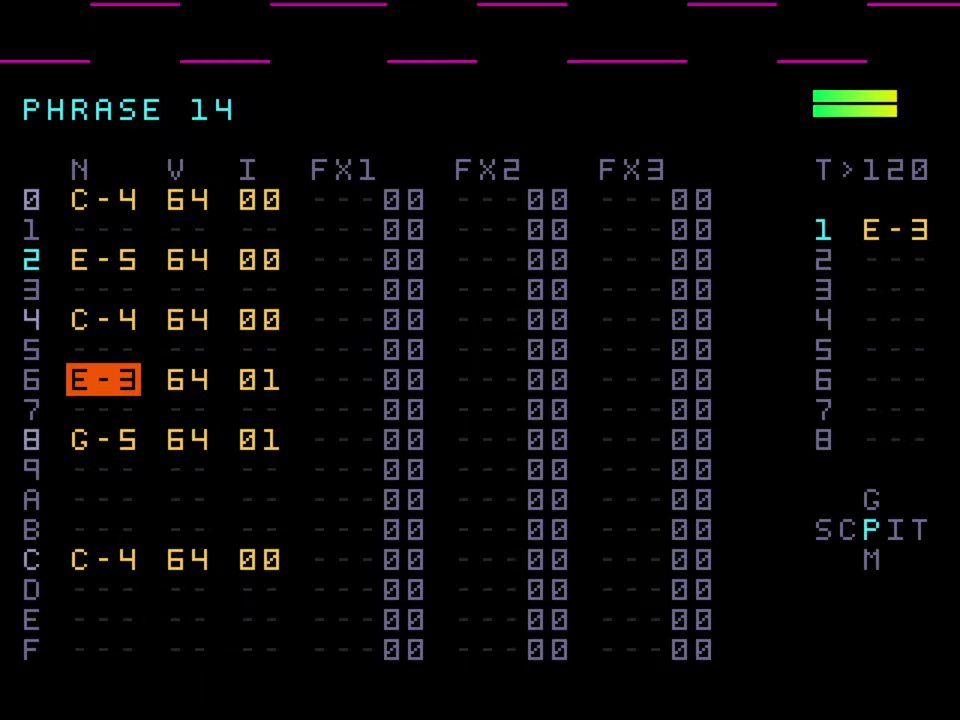
key("x+Up")
key("x+Right")
key("x+Right")
key("shift+Left")
key("shift+Left")
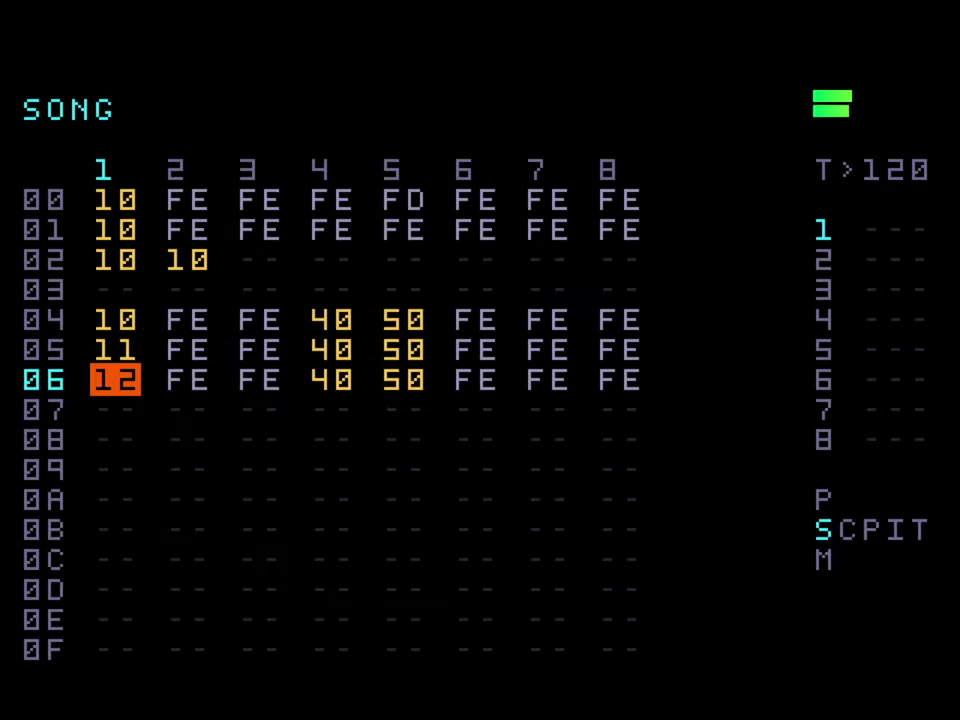
key("Up")
key("Up")
- Deep-clone track 5's chain 50 on song row 05 as chain 51 with new phrases
key("Right")
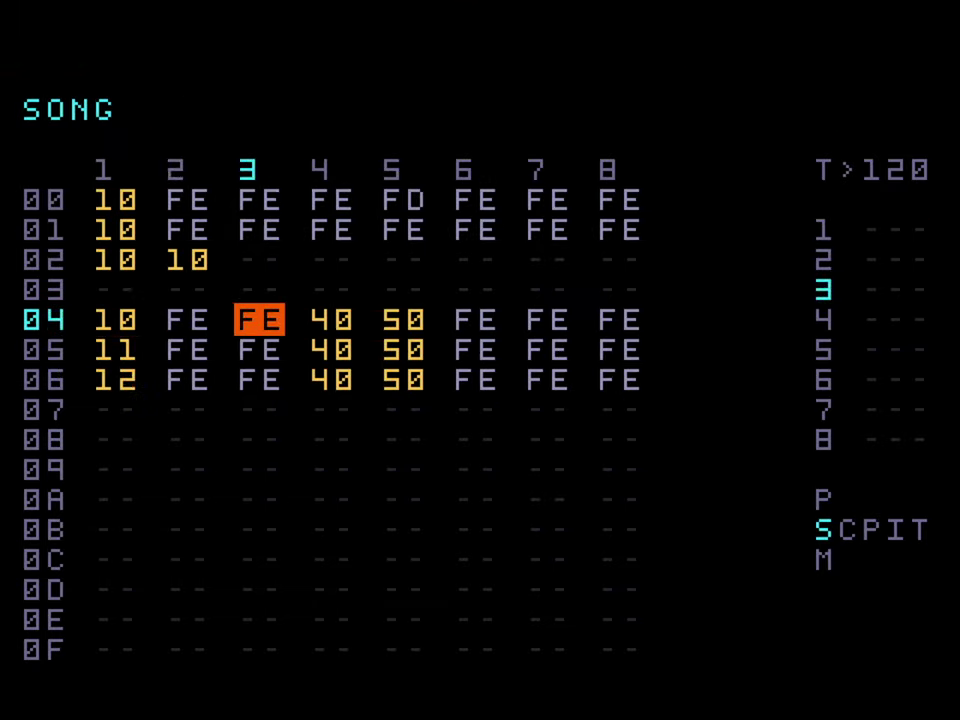
key("Down")
key("Right")
key("shift+x")
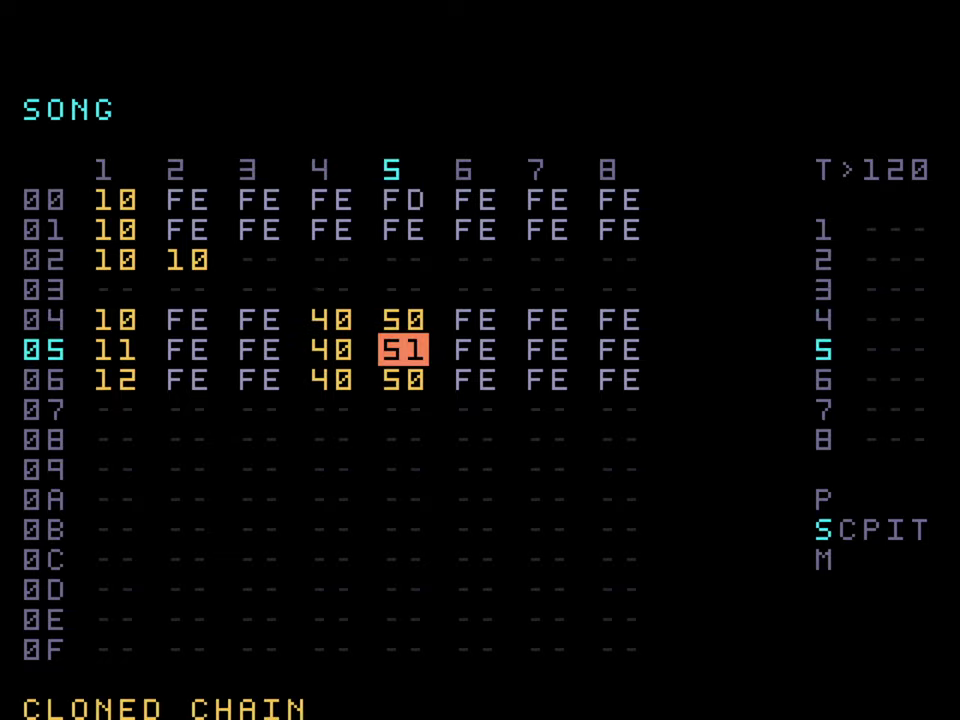
key("shift+x")
- In phrase 52, raise the first note to C-4 with velocity 7F
key("shift+Right")
key("Up")
key("Up")
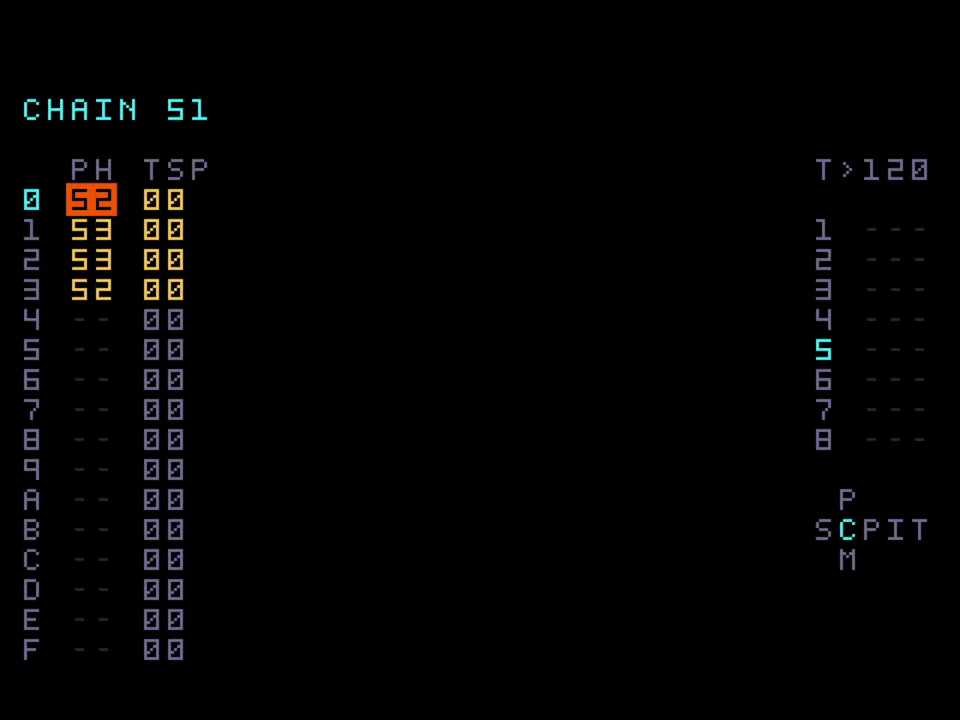
key("shift+Right")
key("Up")
key("Up")
key("Up")
key("Up")
key("Up")
key("Up")
key("x+Up")
key("Right")
key("x+Up")
key("x+Up")
key("space")
- Add C-4 notes on rows 1 and 2 of phrase 52, lowering row 1's velocity to 5F
key("Left")
key("Down")
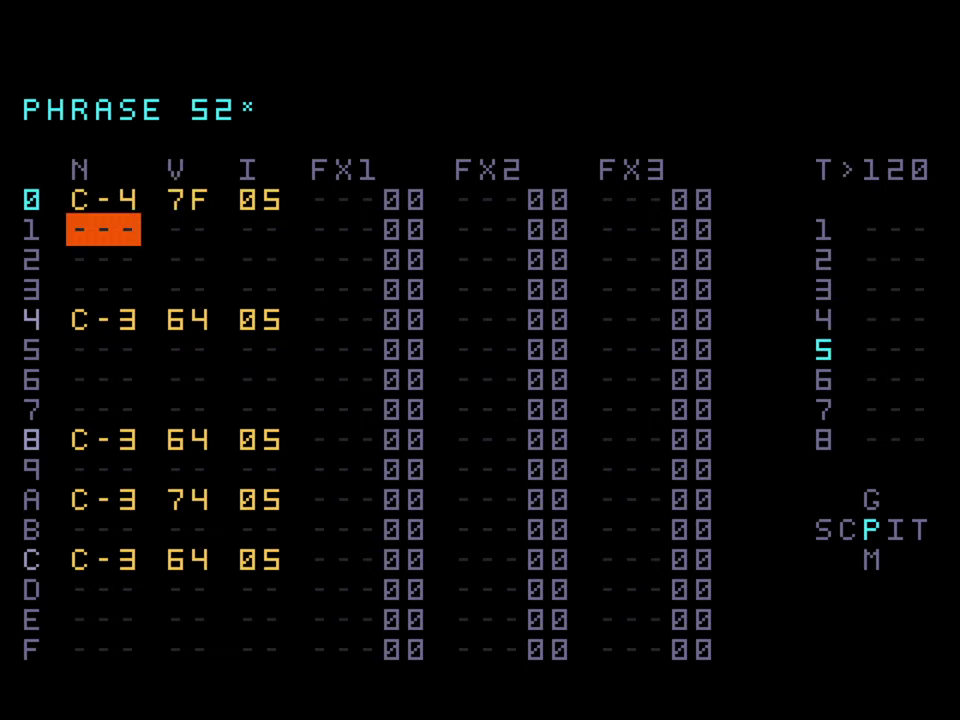
key("x")
key("Down")
key("x")
key("Right")
key("Up")
key("x+Down")
key("x+Down")
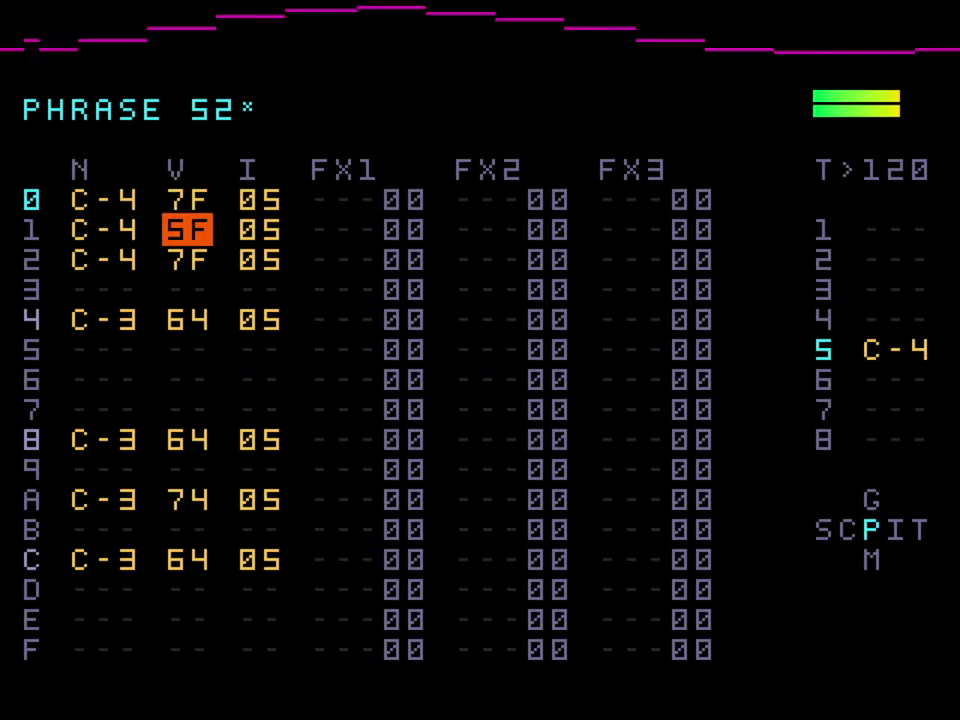
- In chain 51's phrase 53, enter a note on step 2 and drop it to C-2
key("shift+Left")
key("Down")
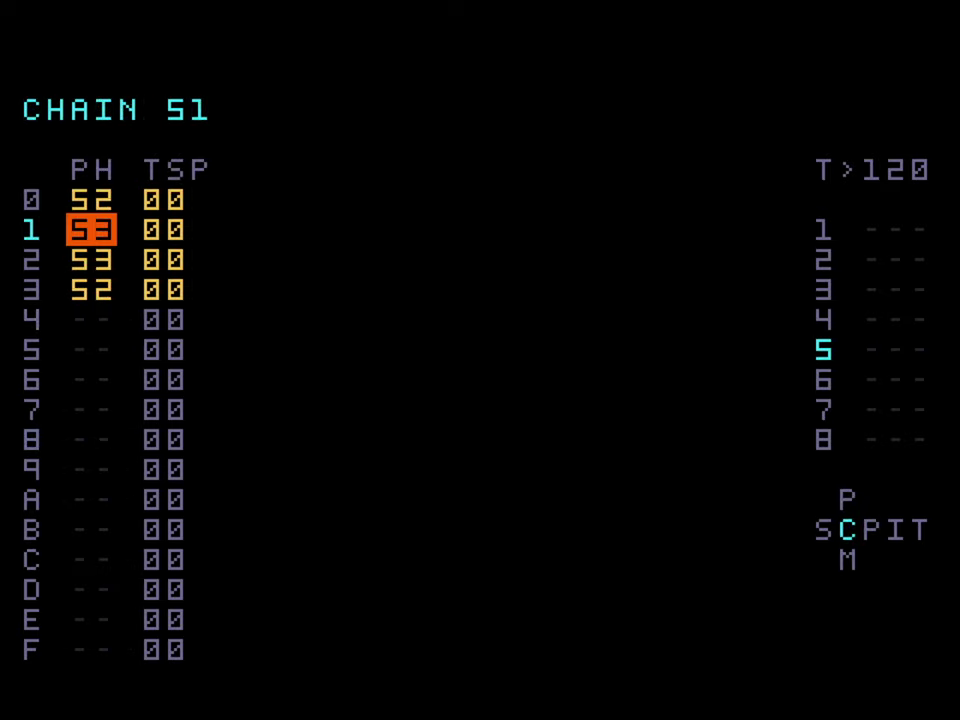
key("shift+Right")
key("Left")
key("Down")
key("x")
key("x+Down")
key("x+Down")
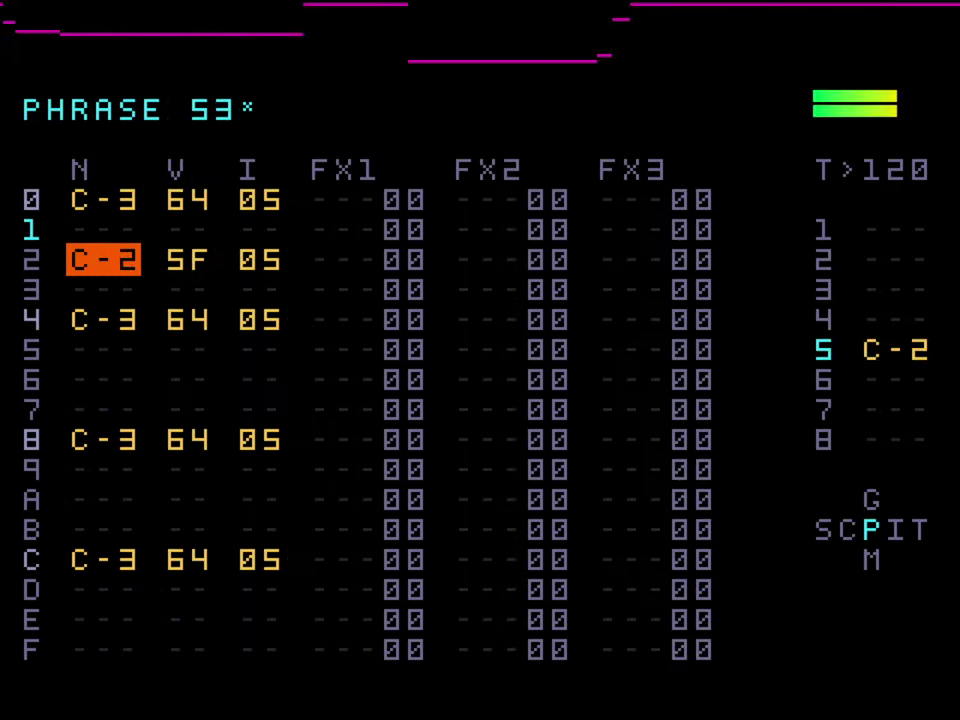
- Start song playback from chain 50 on song row 04
key("shift+Left")
key("shift+Left")
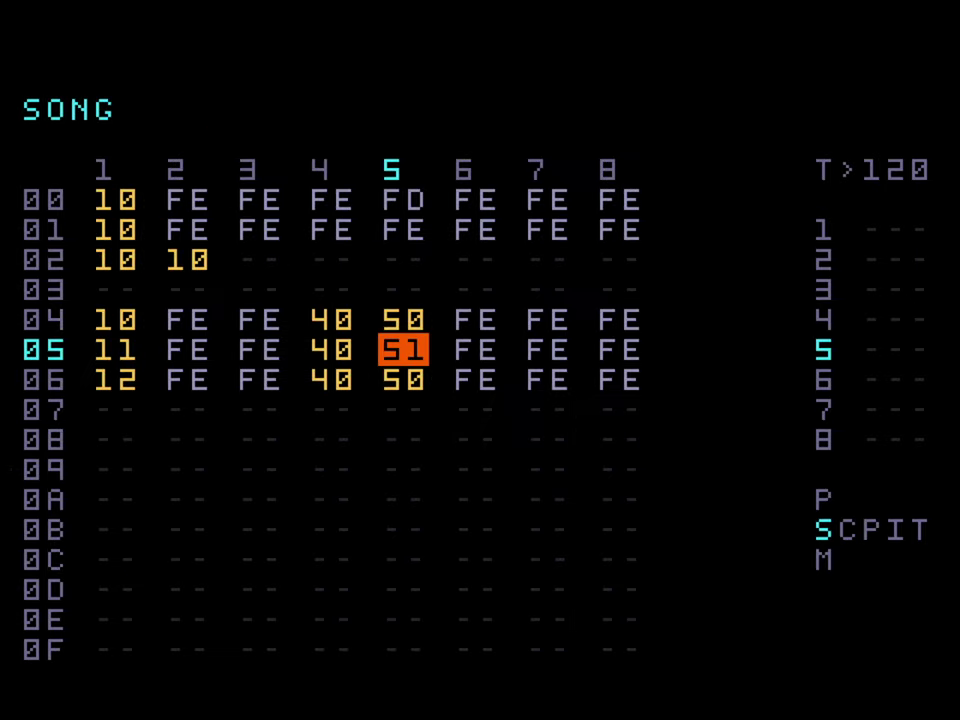
key("Up")
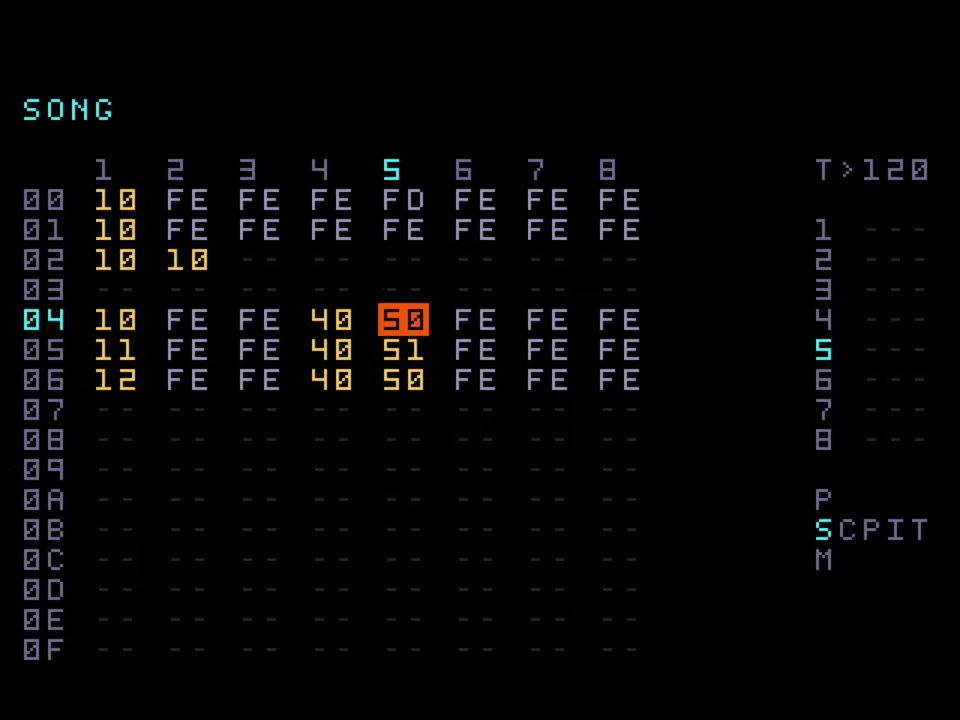
key("space")
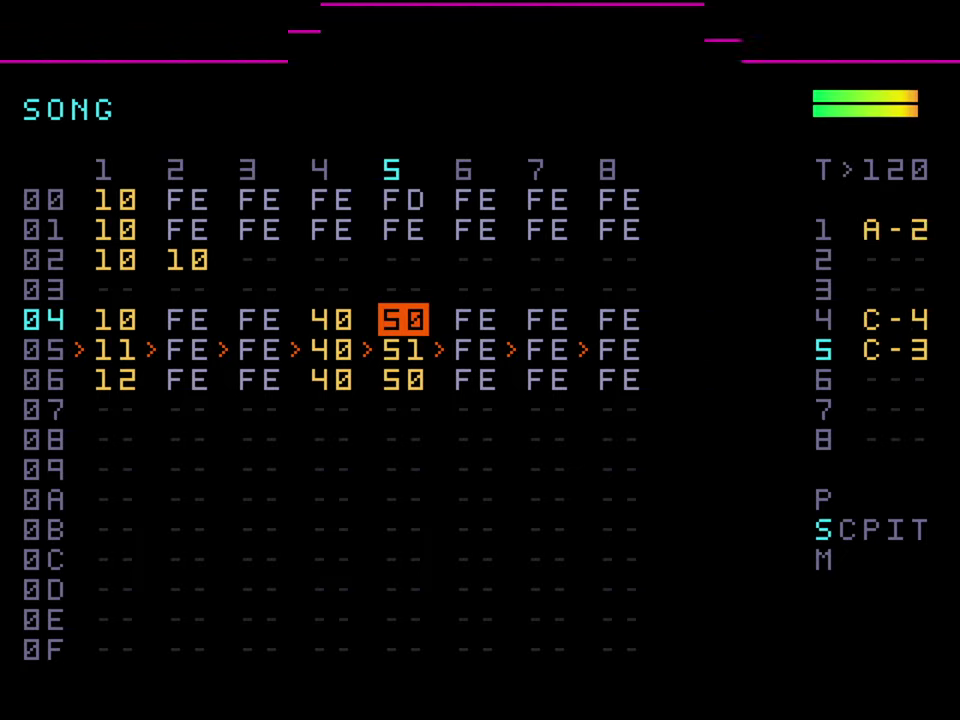
- Delete phrase 52's notes on steps 1, 2, 4 and A, keeping steps 0, 8 and C
key("Down")
key("shift+Right")
key("shift+Right")
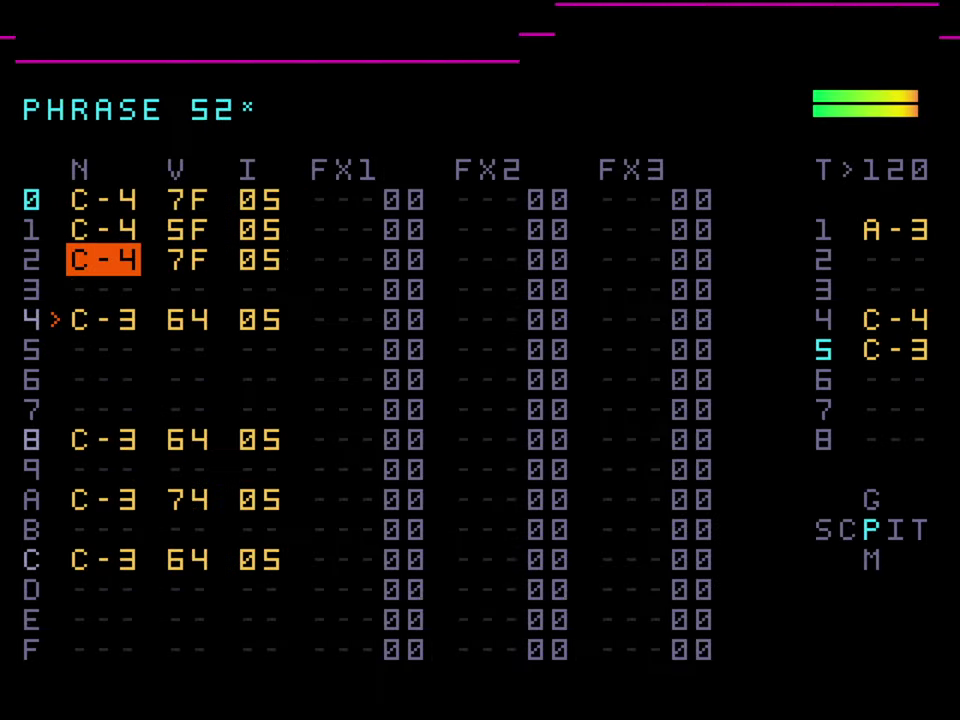
key("Up")
key("alt+ctrl")
key("Down")
key("alt+ctrl")
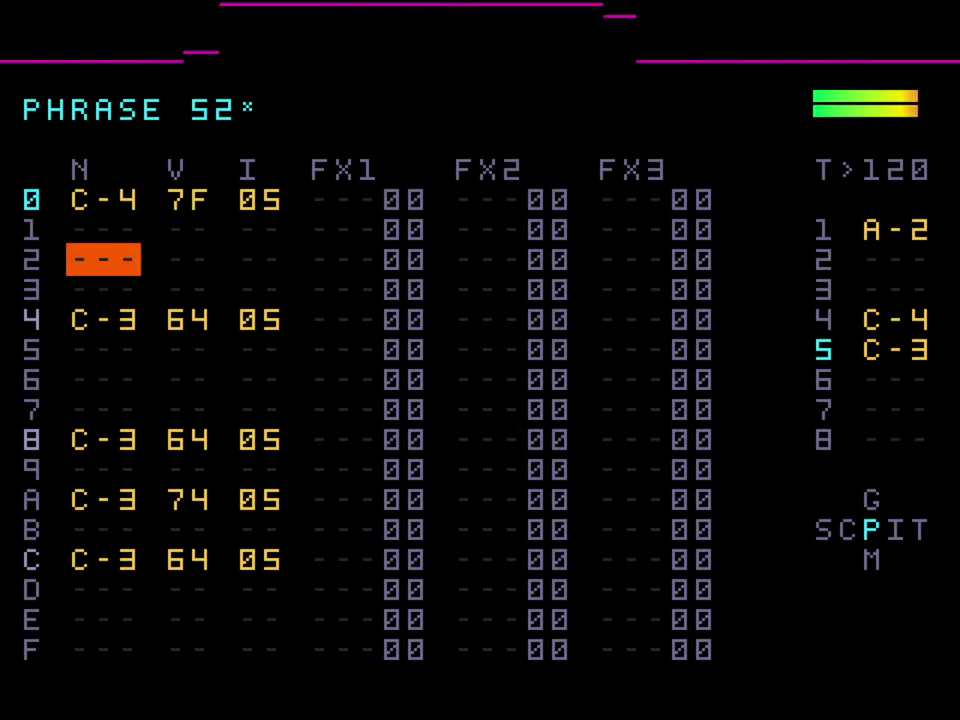
key("Down")
key("Down")
key("alt+ctrl")
key("Down")
key("Down")
key("Down")
key("Down")
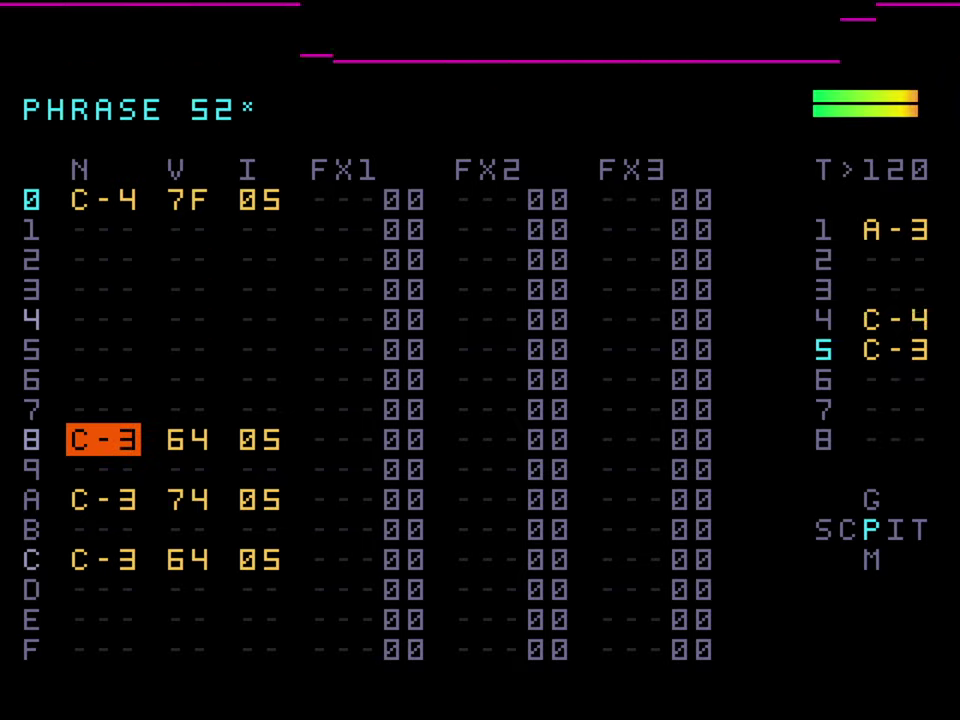
key("Down")
key("Down")
key("alt+ctrl")
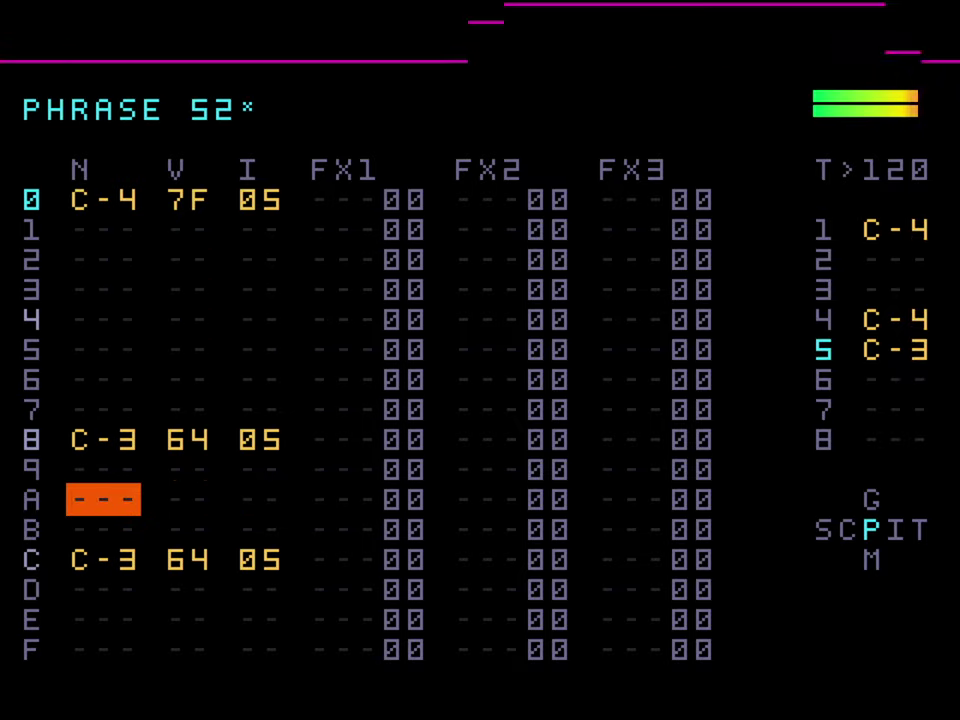
key("shift+Left")
- Trim phrase 50 in chain 50 by deleting its notes on steps A and 8
key("Down")
key("shift+Left")
key("Up")
key("shift+Right")
key("Down")
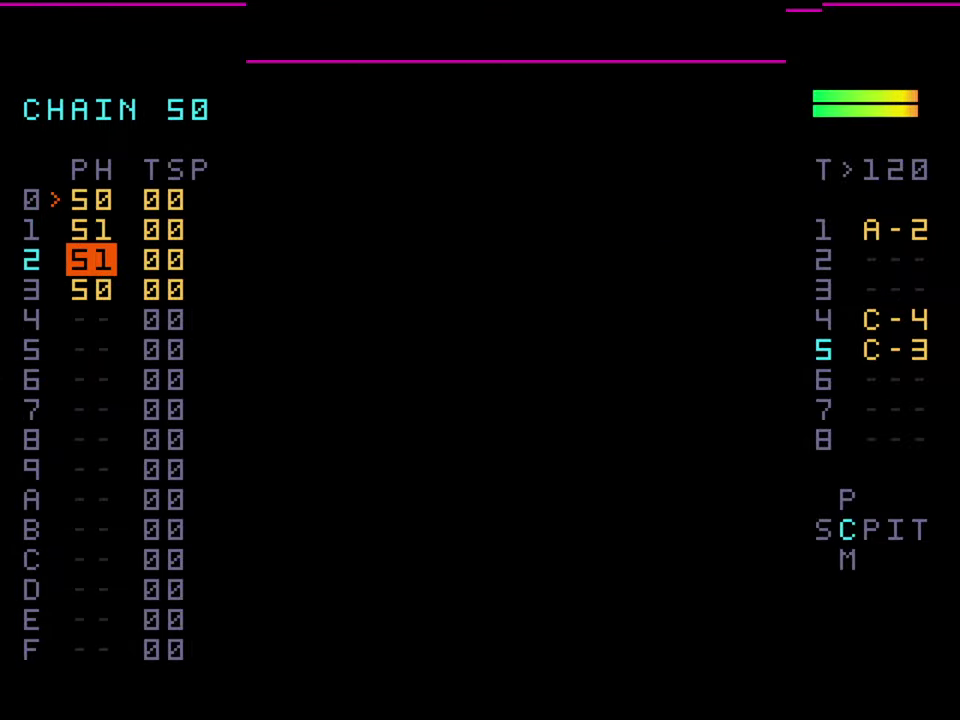
key("Up")
key("Up")
key("shift+Right")
key("Delete")
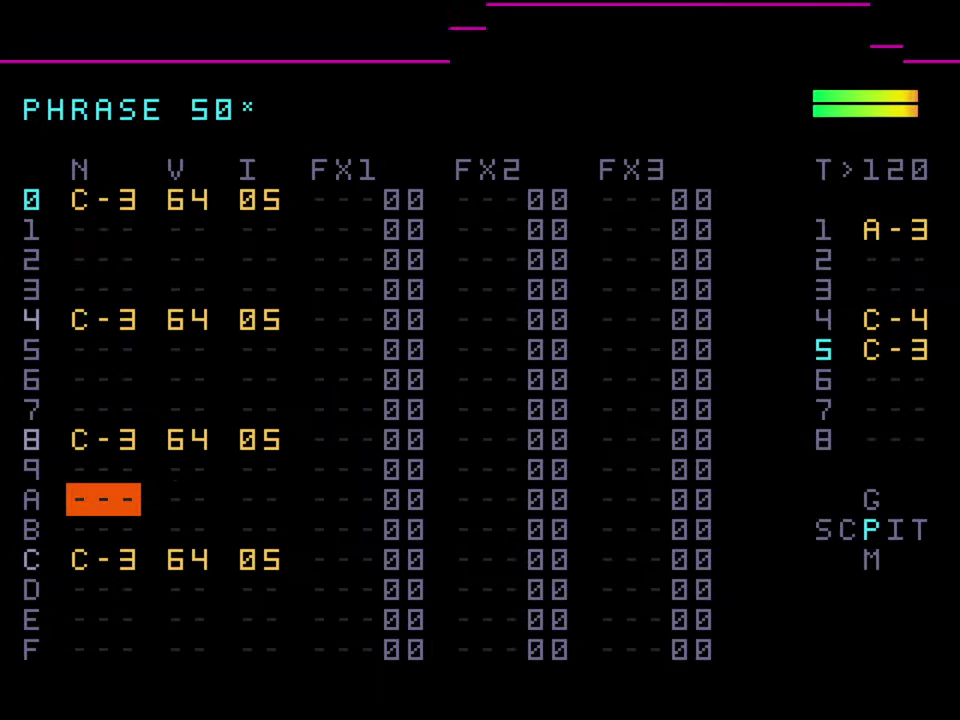
key("Up")
key("Up")
key("Up")
key("Up")
key("Up")
key("Down")
key("Down")
key("Down")
key("Down")
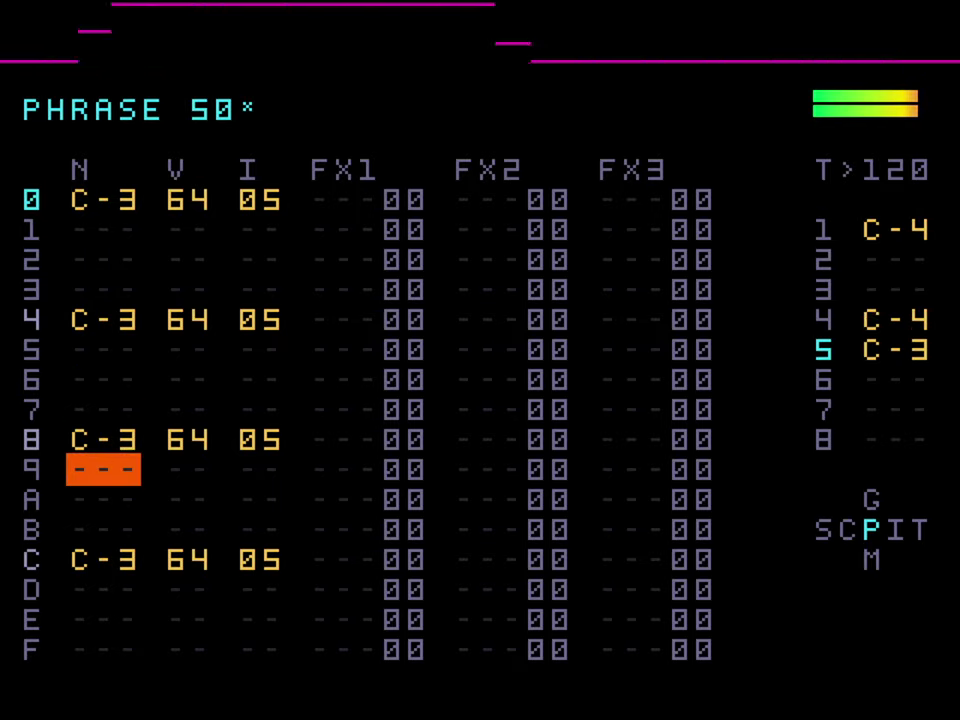
key("Up")
key("Delete")
- Return to the song and move to track 2 on row 05
key("shift+Left")
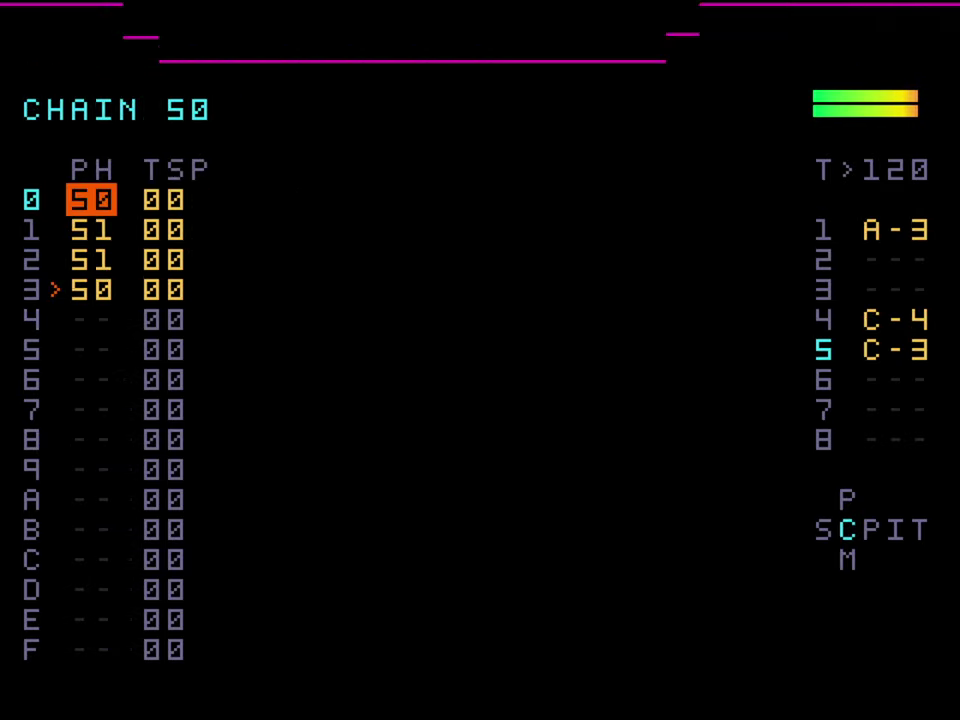
key("shift+Left")
key("Left")
key("Left")
key("Left")
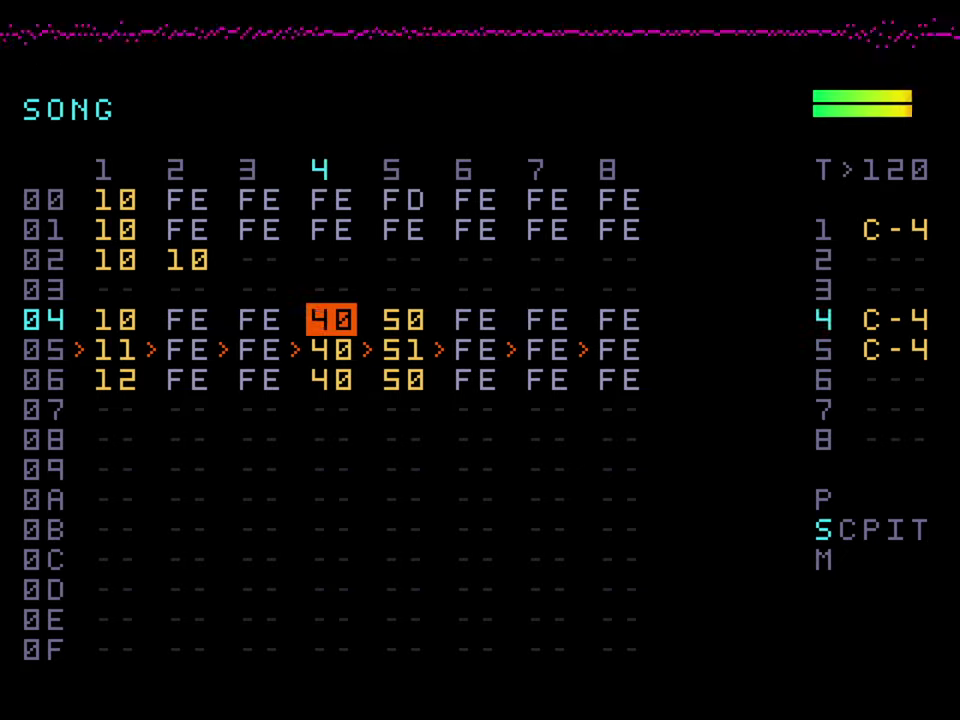
key("Down")
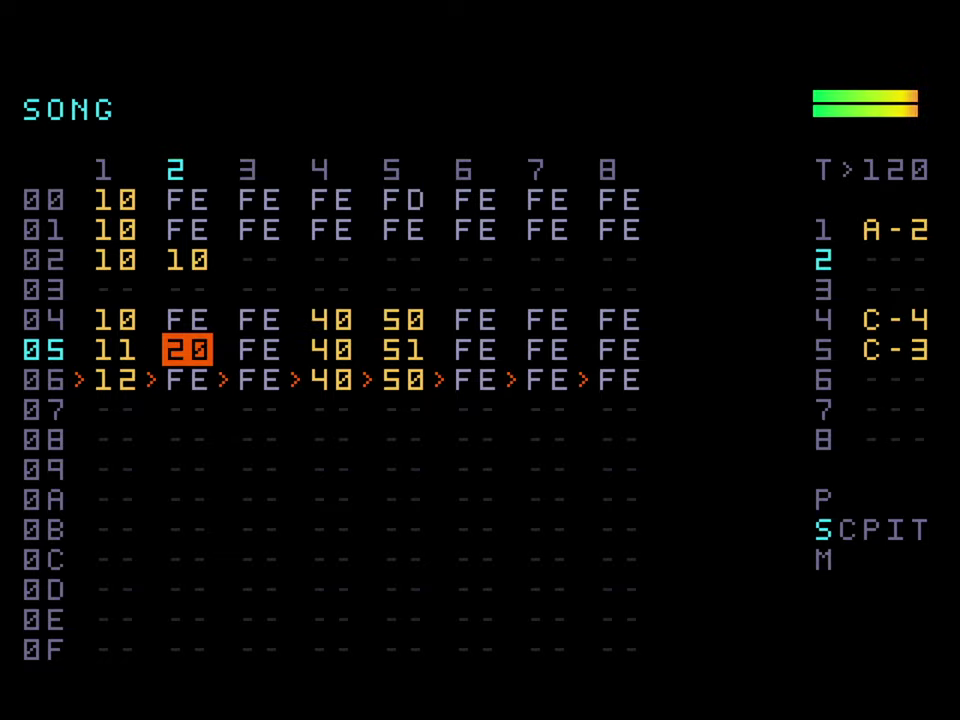
- Place new chain 20 on track 2 at song rows 04–05
key("shift+Right")
key("shift+Left")
key("Up")
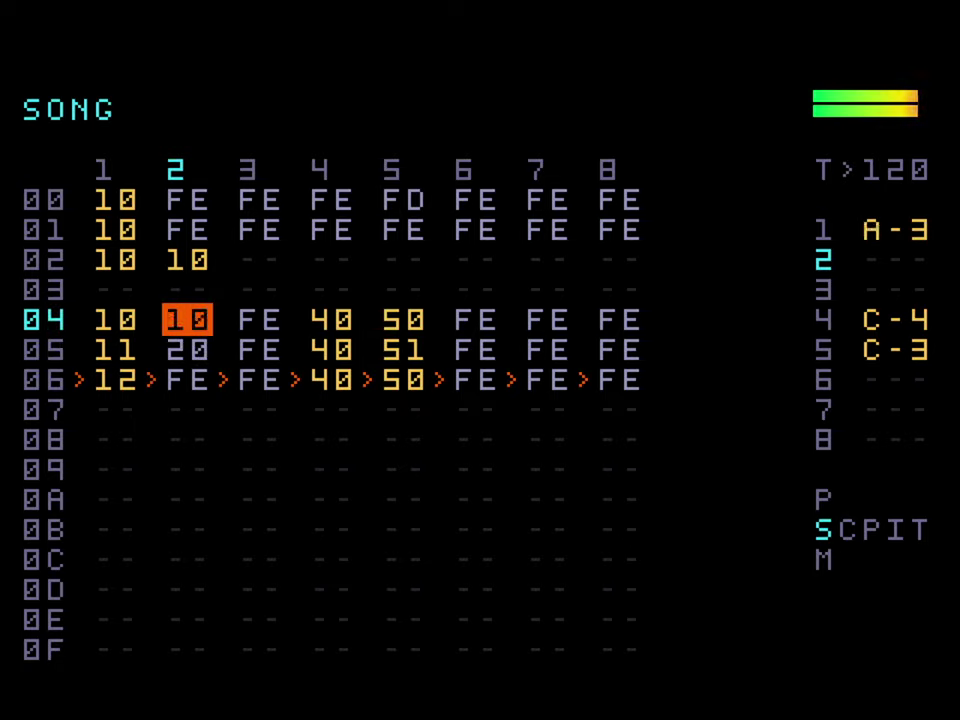
key("ctrl+Up")
key("Down")
key("Down")
key("Down")
key("Up")
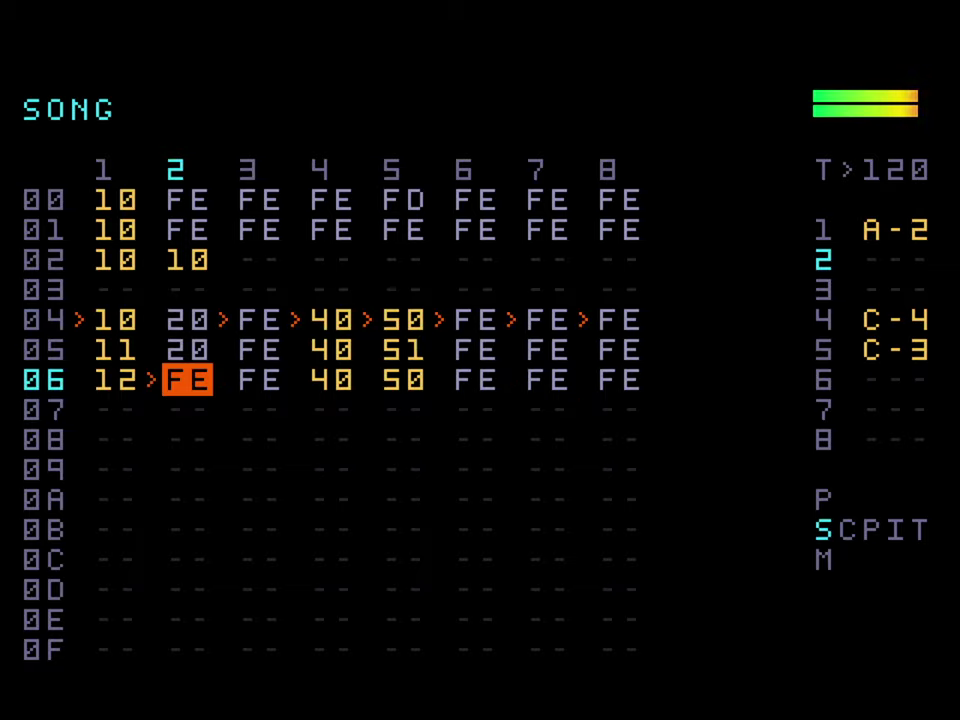
key("Up")
key("Up")
- Fill chain 20's rows with phrase 20
key("shift+Right")
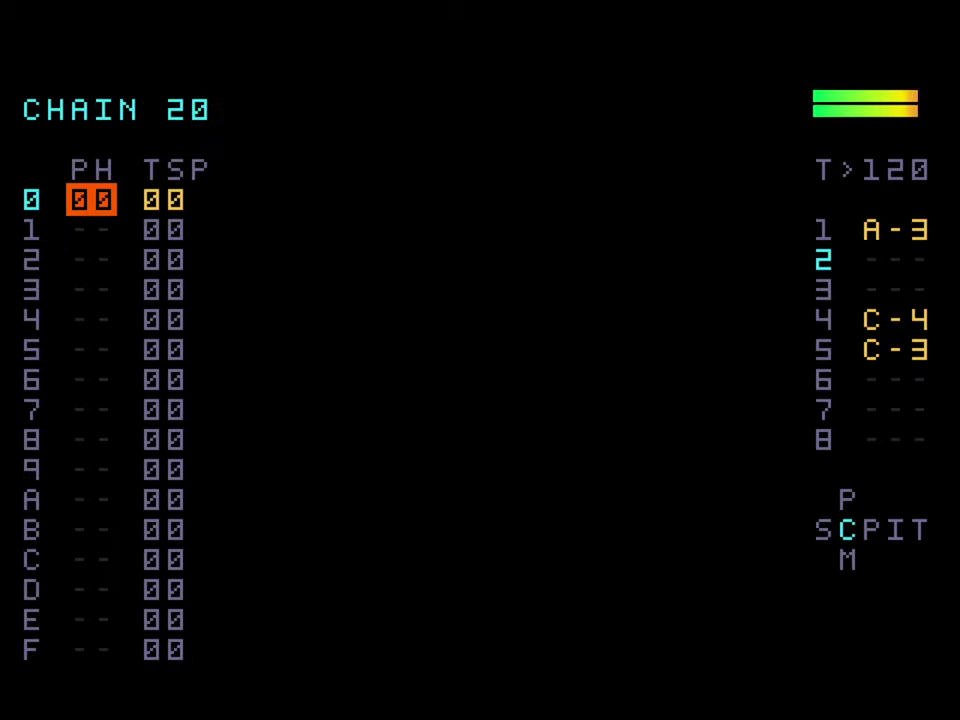
key("Down")
key("ctrl")
key("Up")
key("Down")
key("Down")
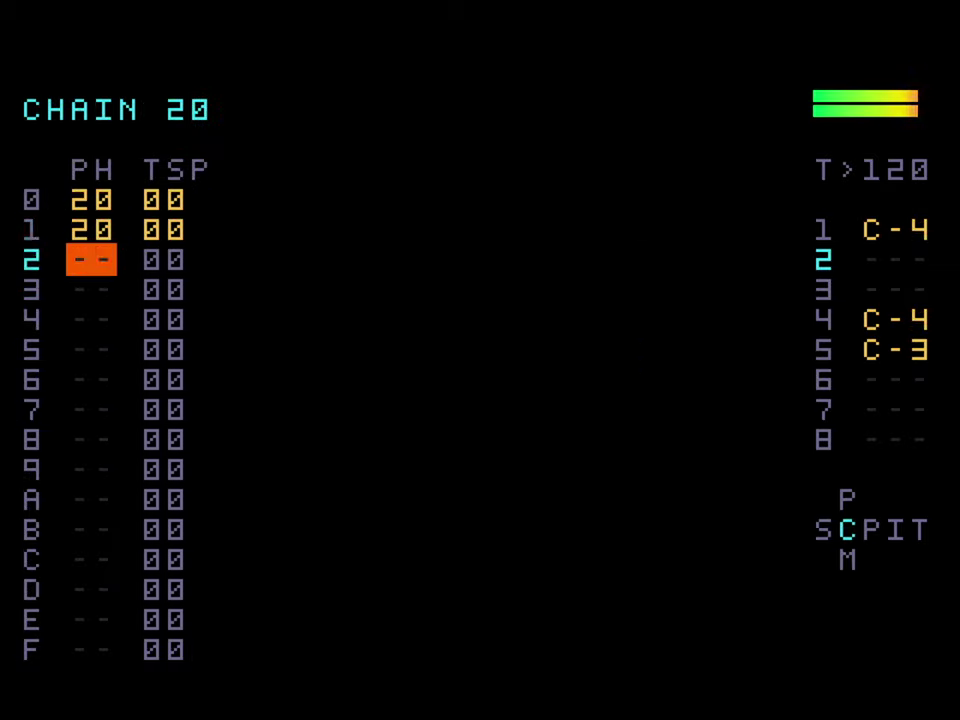
key("ctrl")
key("Down")
- Start phrase 20 with a C-3 on step 0 using instrument 06, then open that instrument
key("ctrl")
key("Up")
key("Up")
key("Up")
key("shift+Right")
key("Up")
key("Up")
key("Up")
key("Up")
key("Up")
key("Up")
key("Up")
key("Up")
key("ctrl")
key("Right")
key("Right")
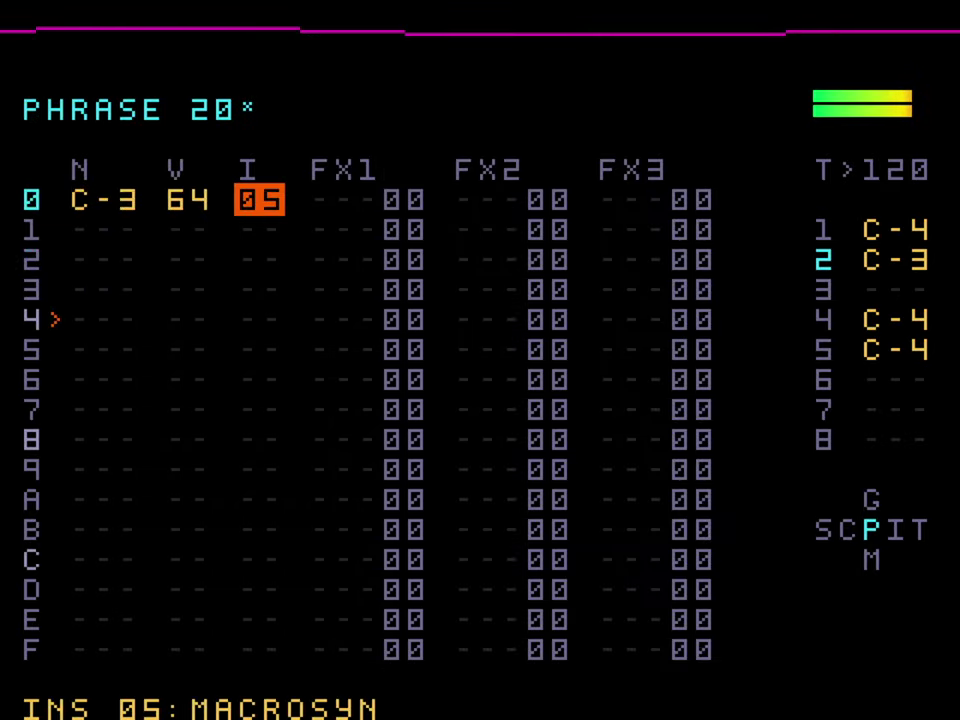
key("ctrl+Right")
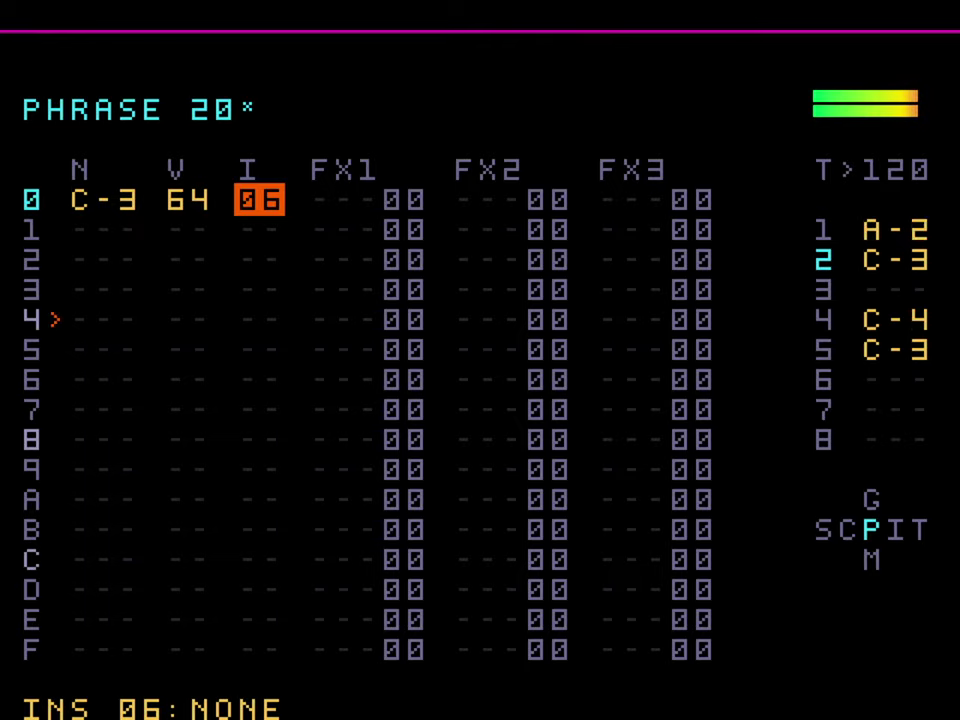
key("shift+Right")
- Try WAVSYNTH pulse shapes on instrument 06, then switch its type to MACROSYN
key("ctrl+Right")
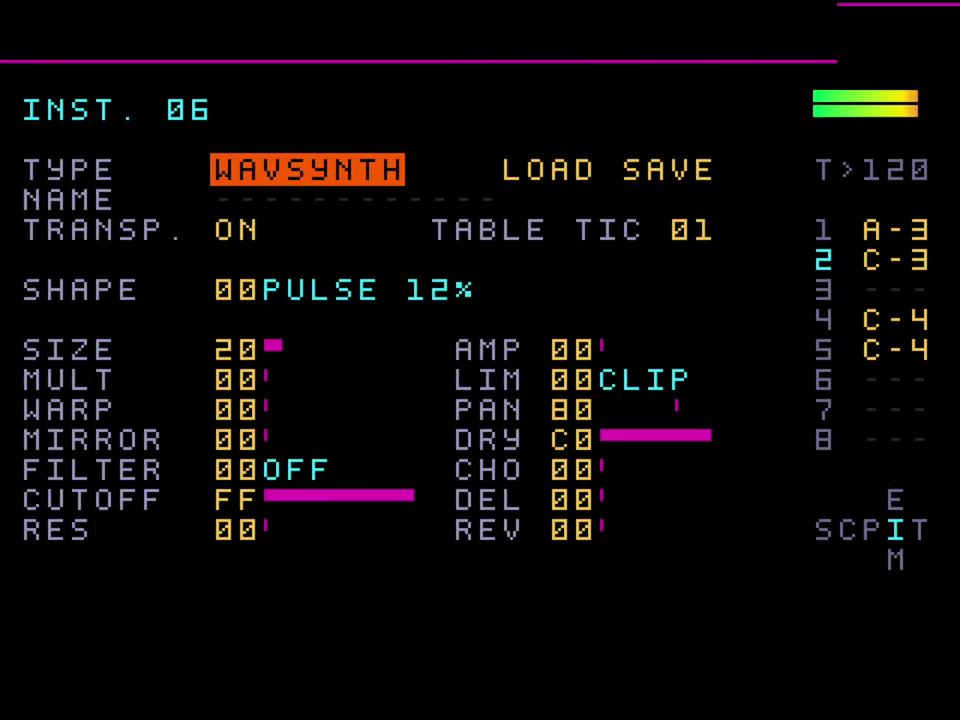
key("Down")
key("Down")
key("Down")
key("ctrl+Right")
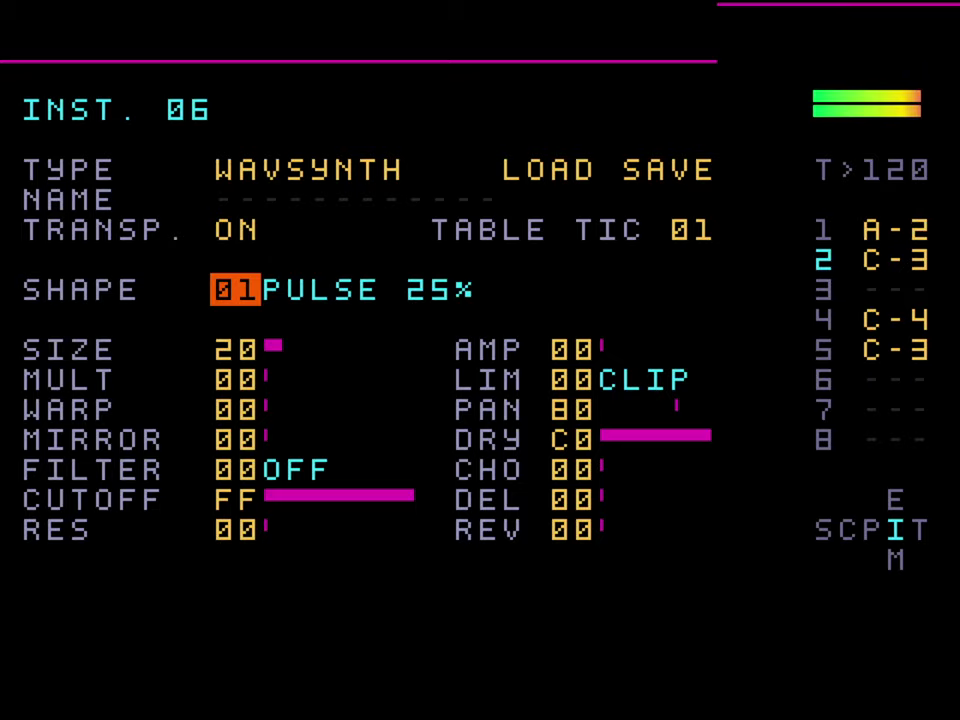
key("ctrl+Right")
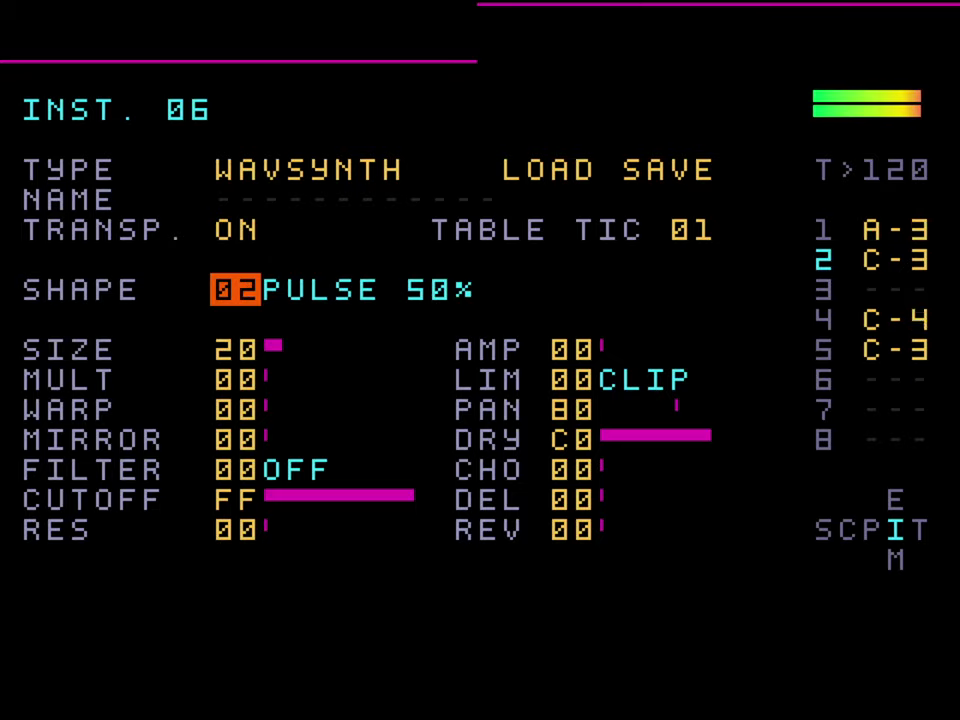
key("ctrl+Left")
key("Up")
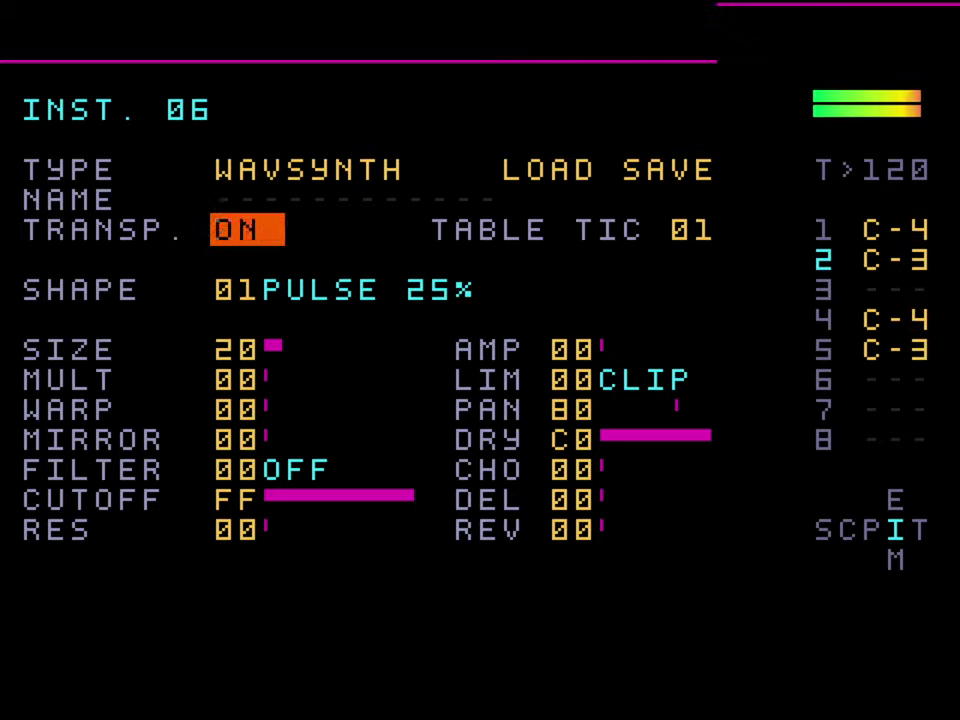
key("Up")
type("T")
key("Up")
key("ctrl+Right")
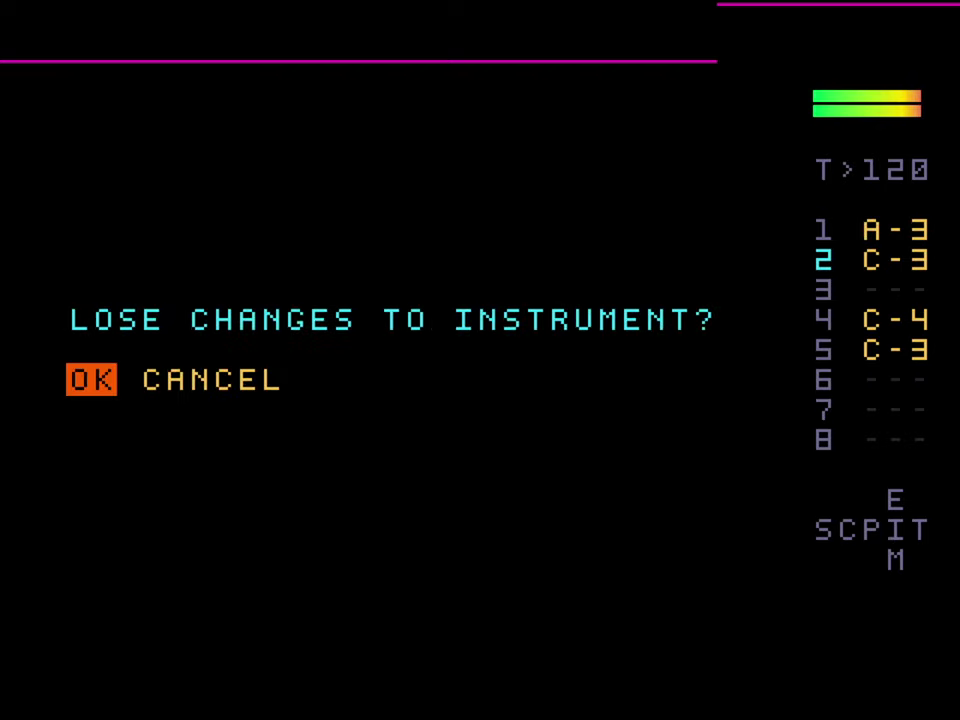
key("ctrl")
- Step the MACROSYN shape to SINE TRIANGLE and audition it in phrase 20
key("Down")
key("Down")
key("Down")
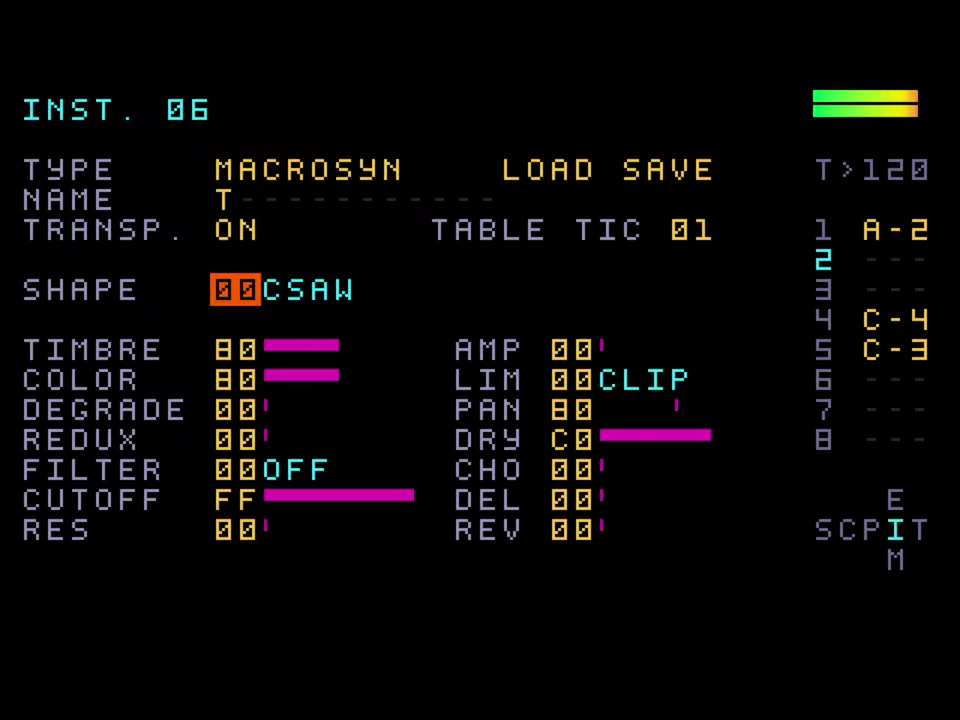
key("ctrl+Right")
key("ctrl+Right")
key("ctrl+Right")
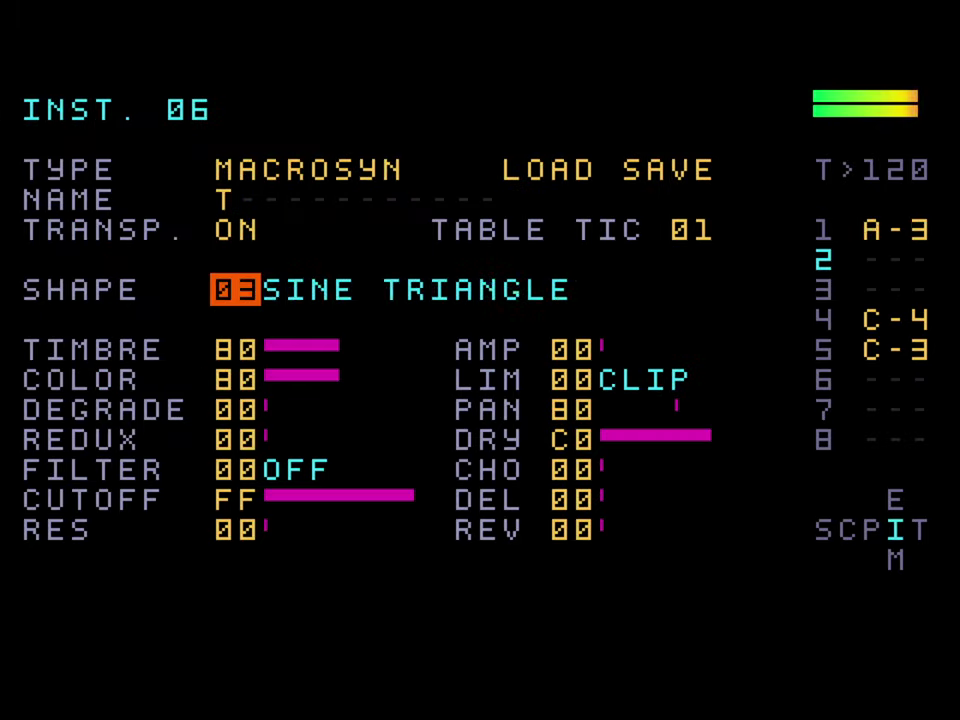
key("ctrl+Right")
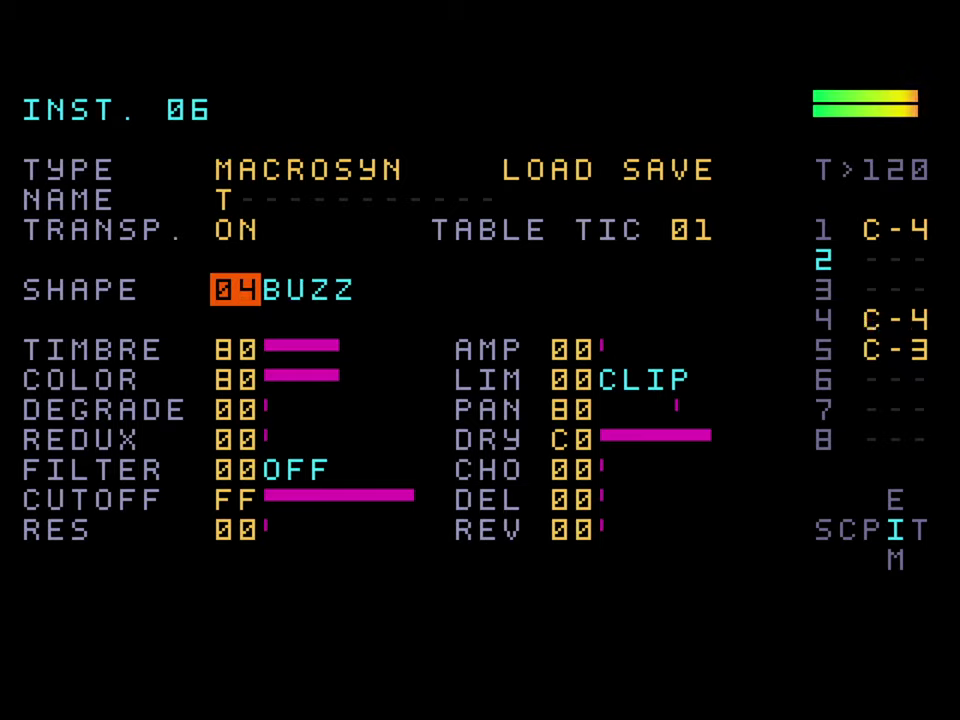
key("shift+Left")
key("Left")
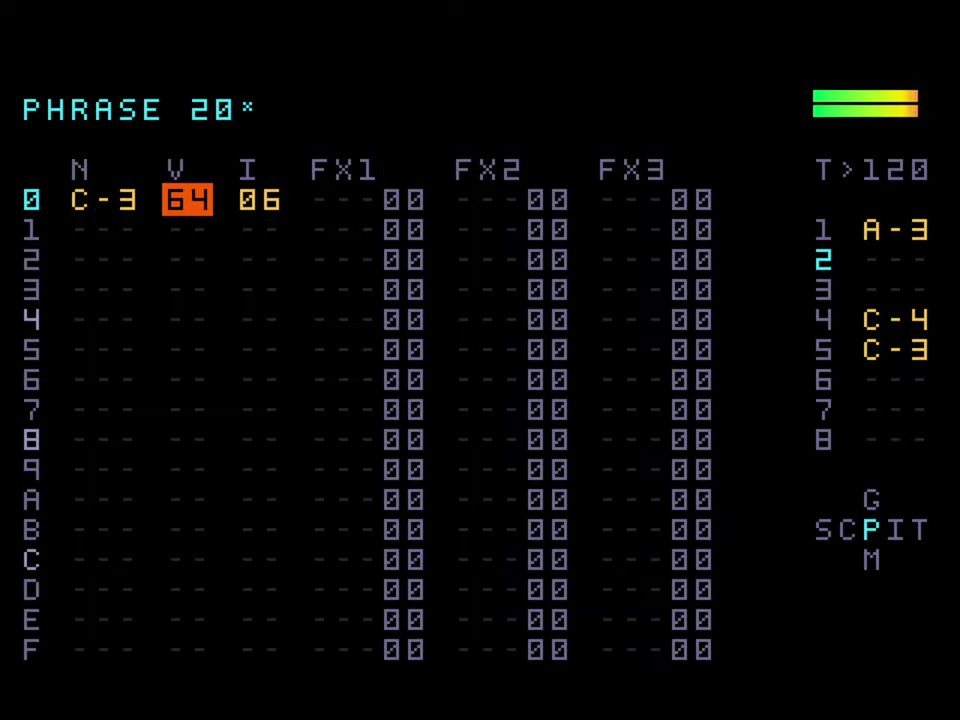
key("Left")
key("space")
key("space")
key("shift+space")
- Audition instrument 06 shapes from SQUARE SUB through SAW COMB, returning to phrase 20
key("Right")
key("Right")
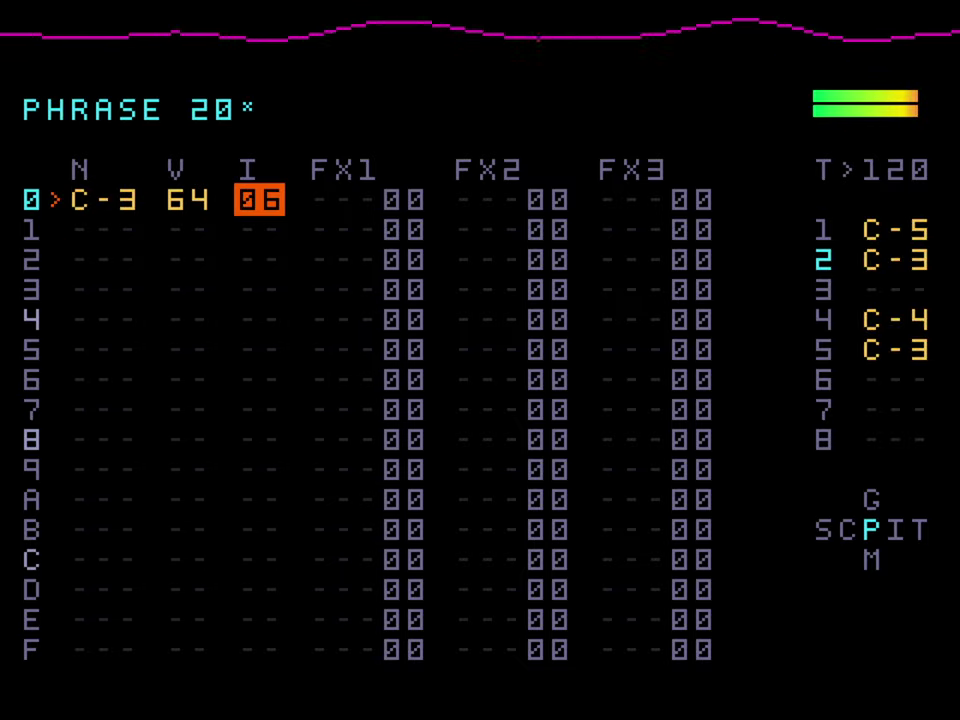
key("shift+Right")
key("Up")
key("Down")
key("ctrl+Right")
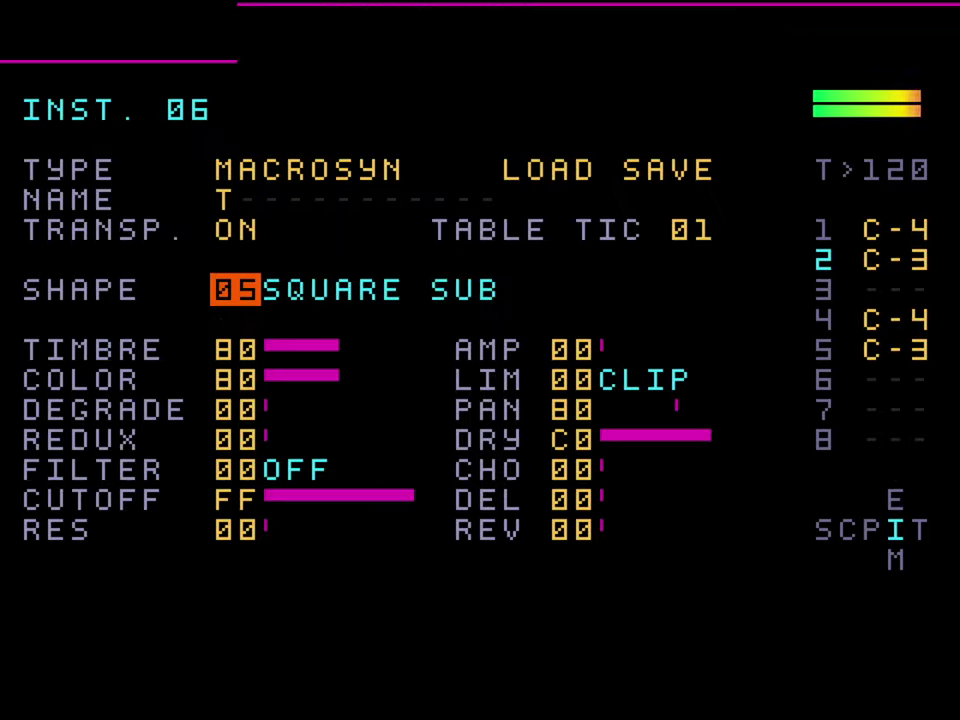
key("ctrl+Right")
key("ctrl+Right")
key("ctrl+Right")
key("ctrl+Right")
key("ctrl+Right")
key("ctrl+Right")
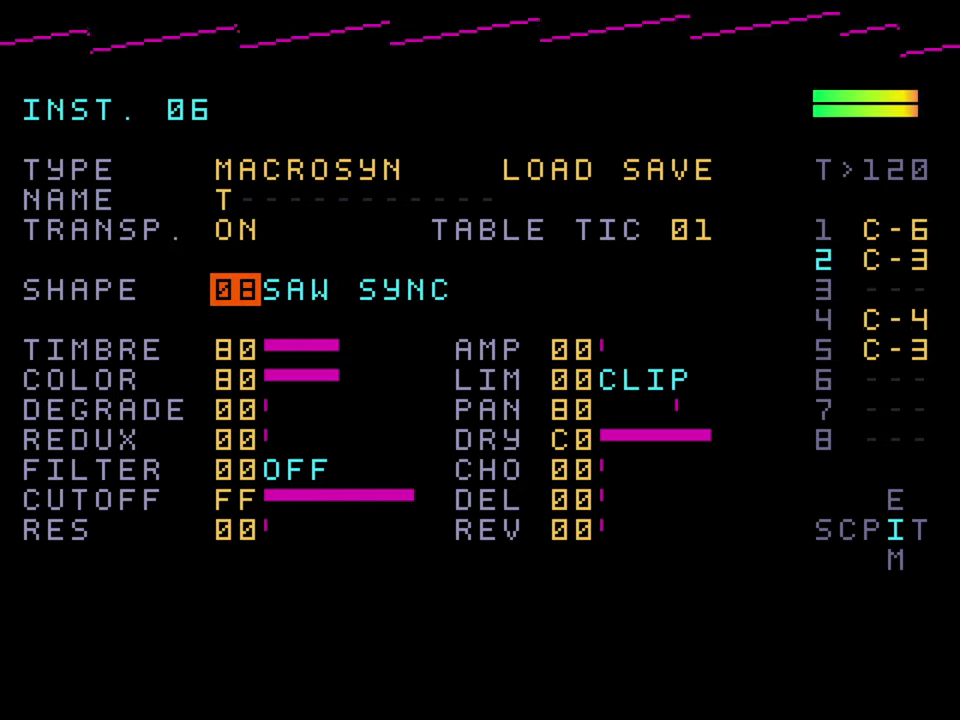
key("ctrl+Right")
key("ctrl+Right")
key("ctrl+Right")
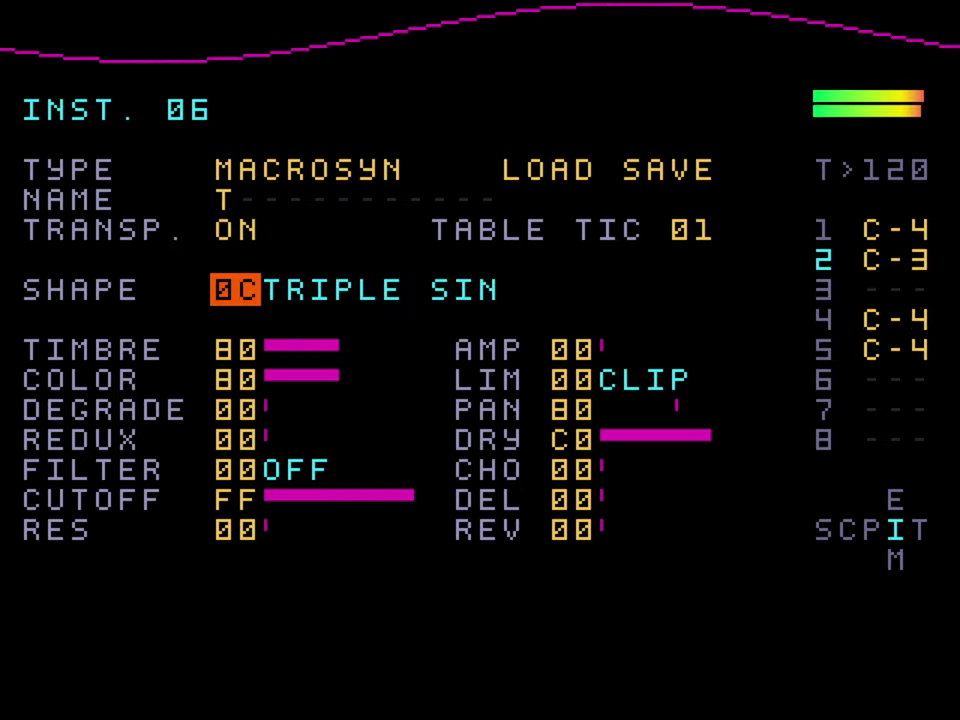
key("ctrl+Right")
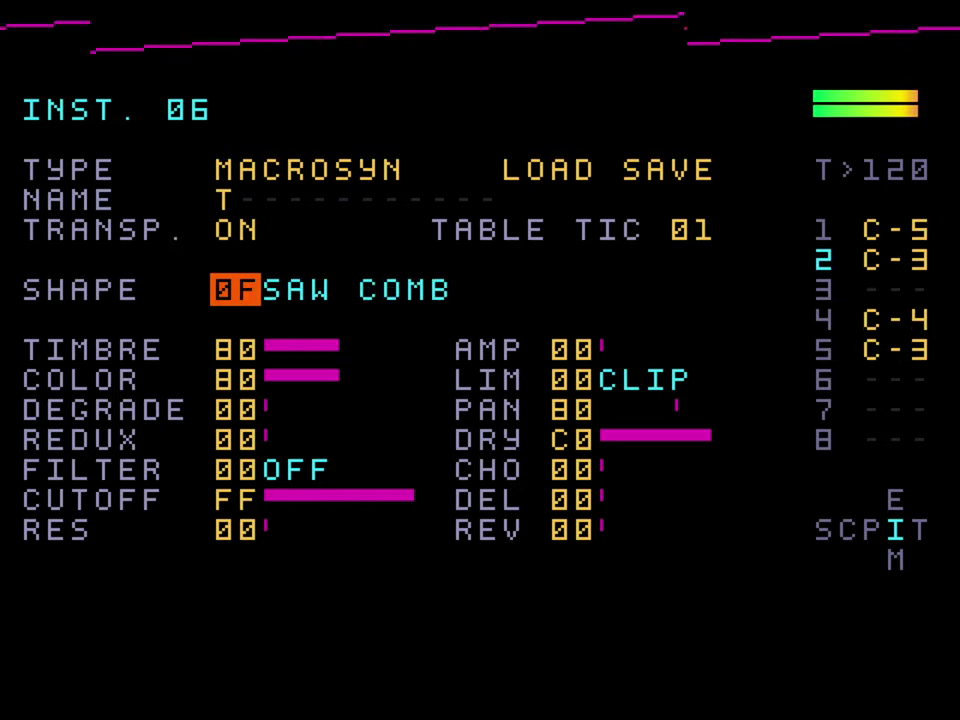
key("ctrl+Right")
key("ctrl+Left")
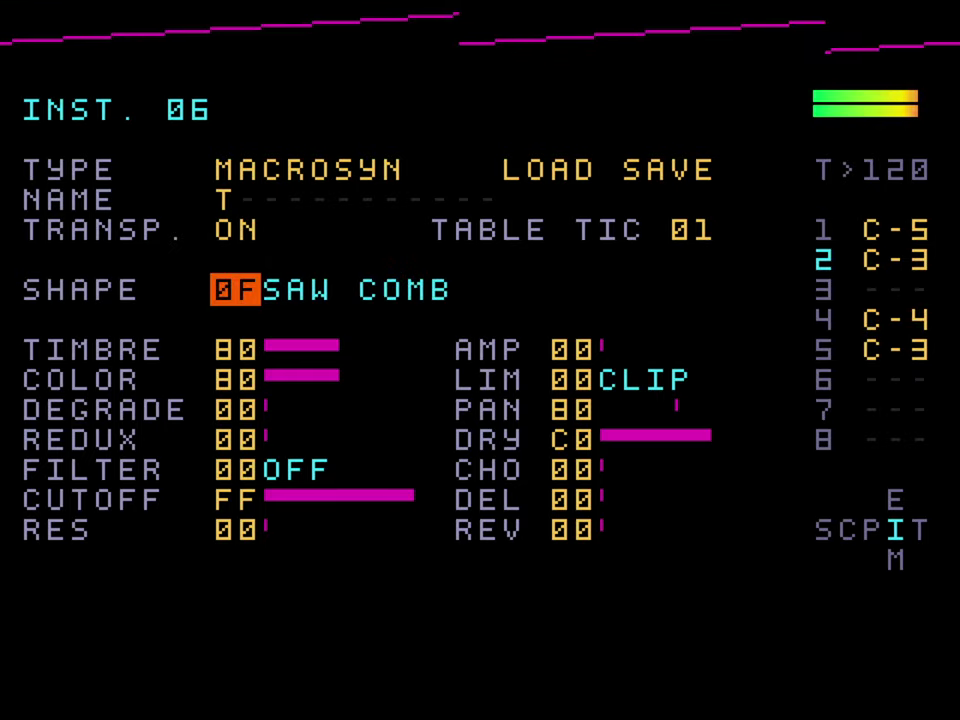
key("shift+Left")
key("Left")
key("Left")
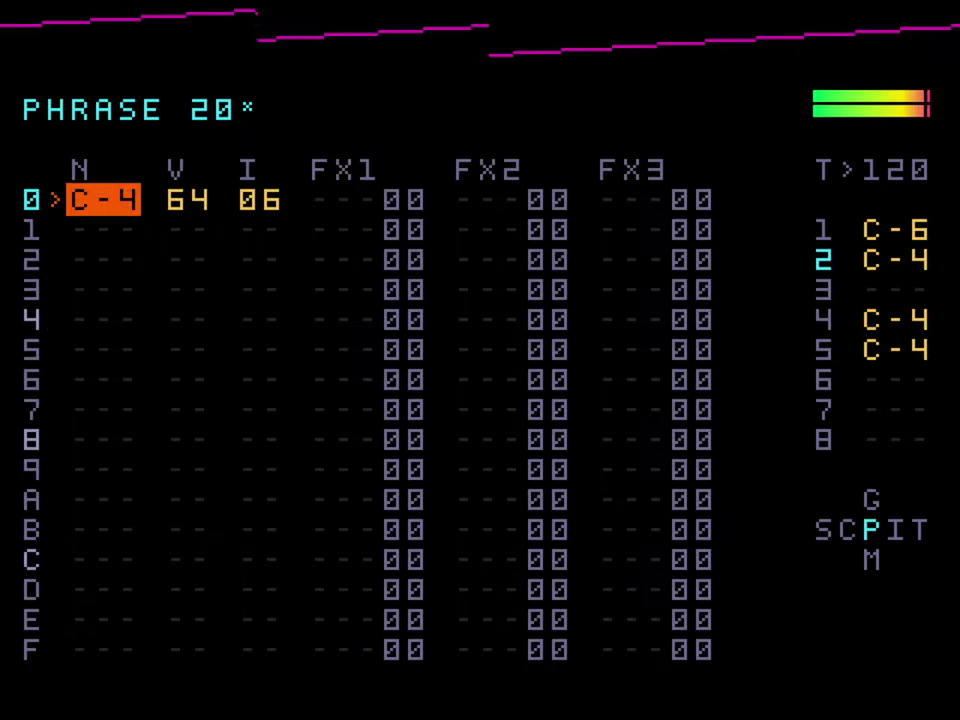
- Audition further shapes: VOSIM, HARMONICS, FM, BLOWN, bell, drum and kick
key("Right")
key("Right")
key("shift+Right")
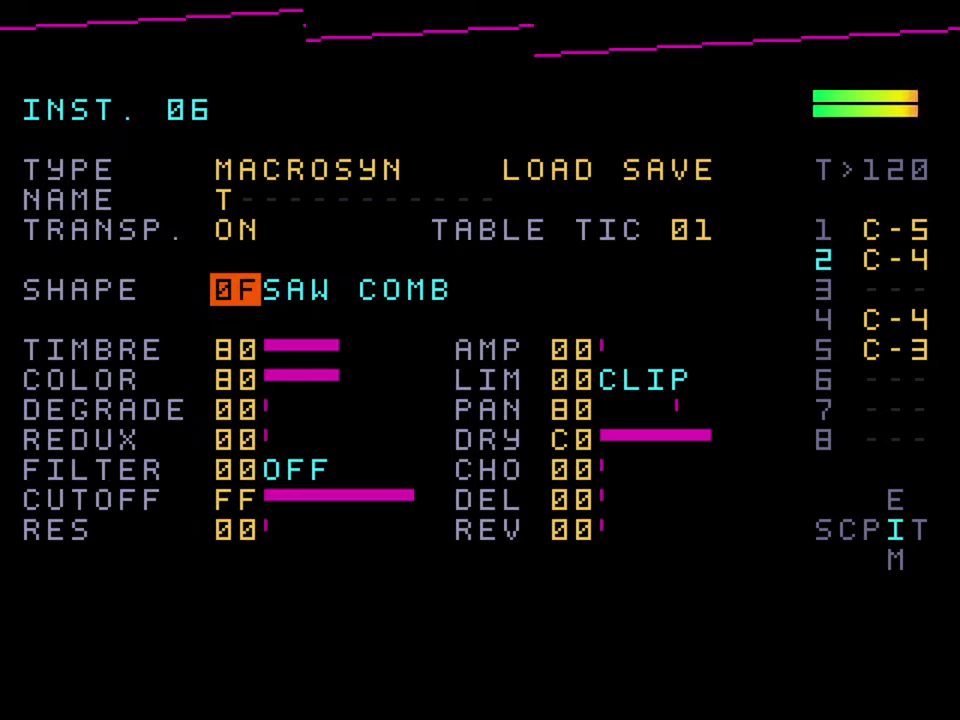
key("ctrl+Right")
key("ctrl+Right")
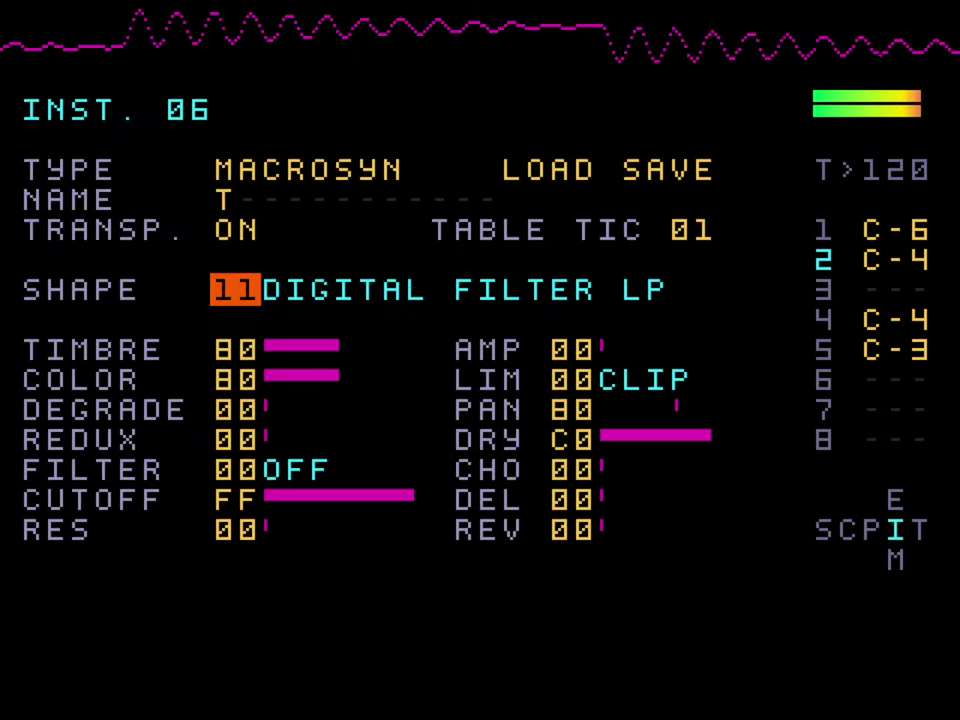
key("ctrl+Right")
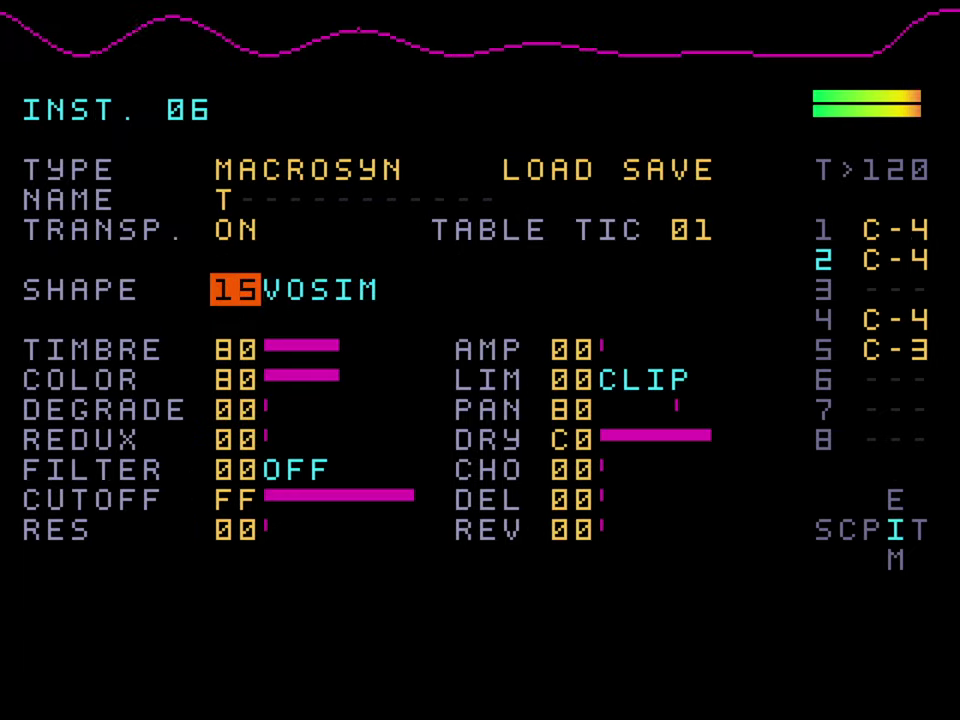
key("ctrl+Right")
key("ctrl+Right")
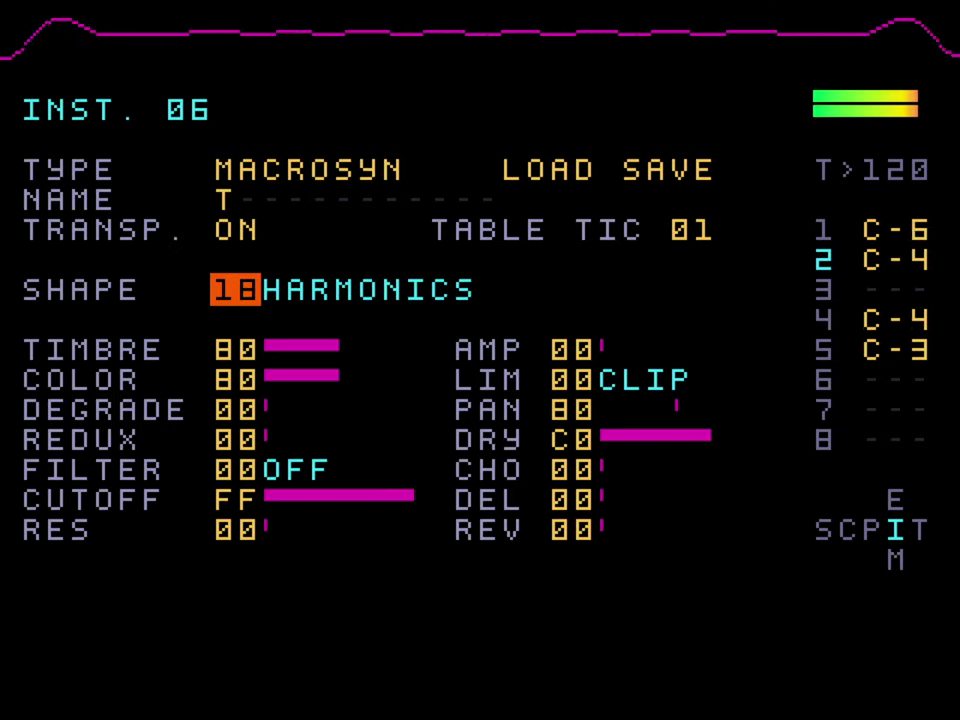
key("Down")
key("Up")
key("ctrl+Right")
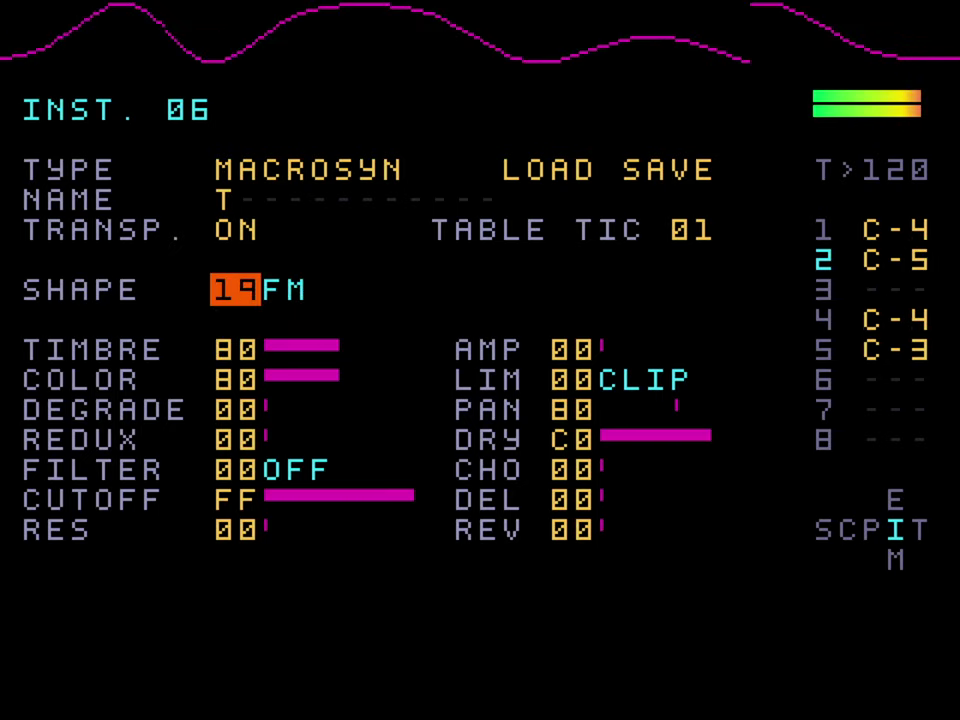
key("ctrl+Right")
key("ctrl+Right")
key("ctrl+Right")
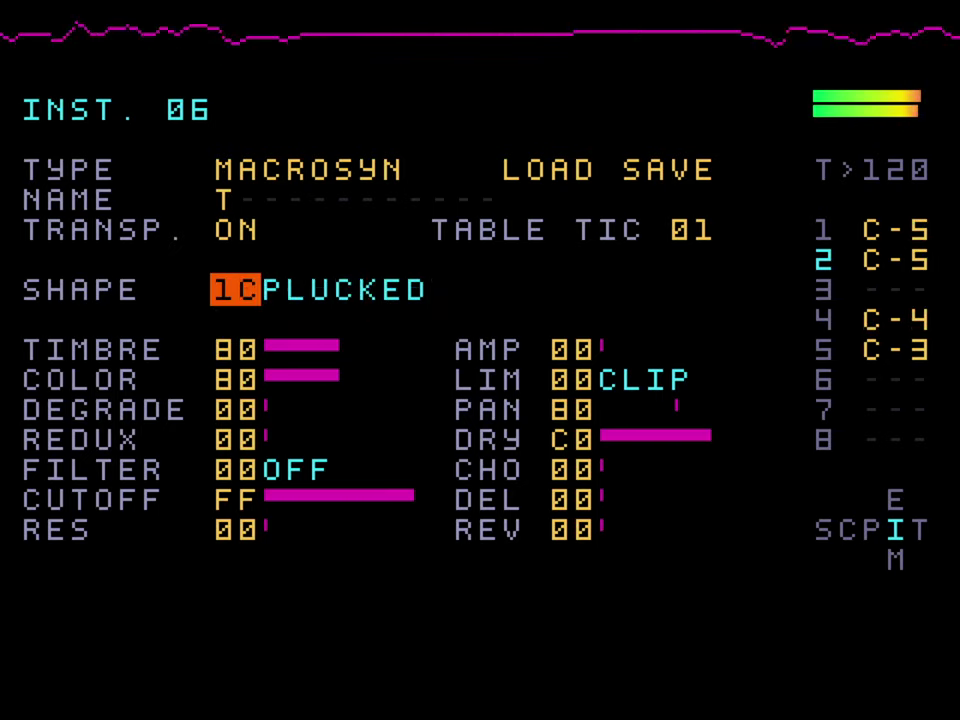
key("Down")
key("Down")
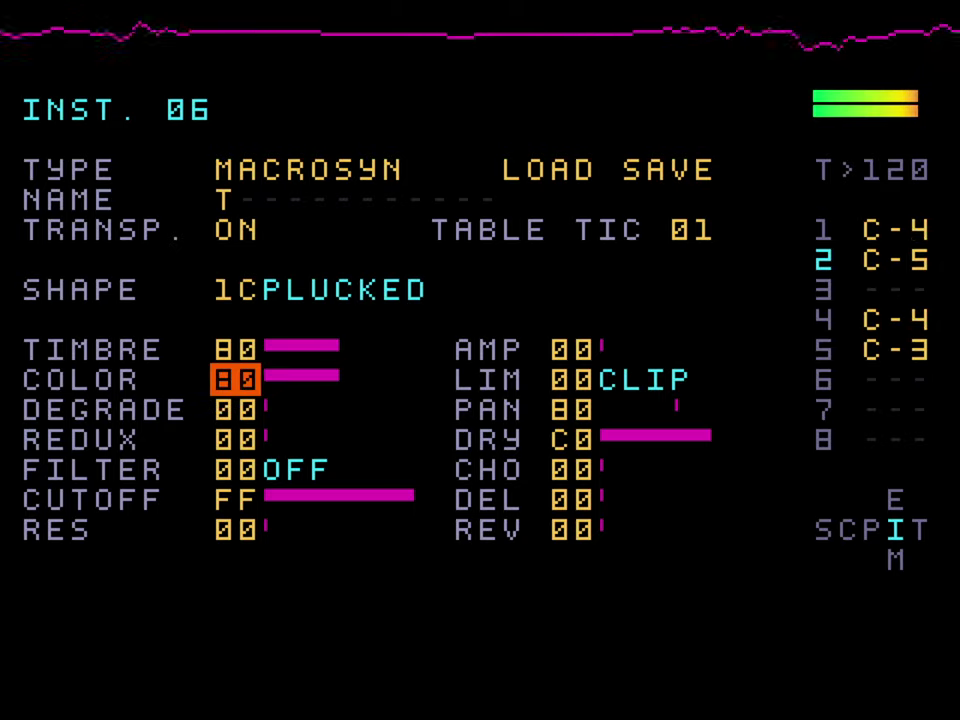
key("Up")
key("Up")
key("ctrl+Right")
key("ctrl+Right")
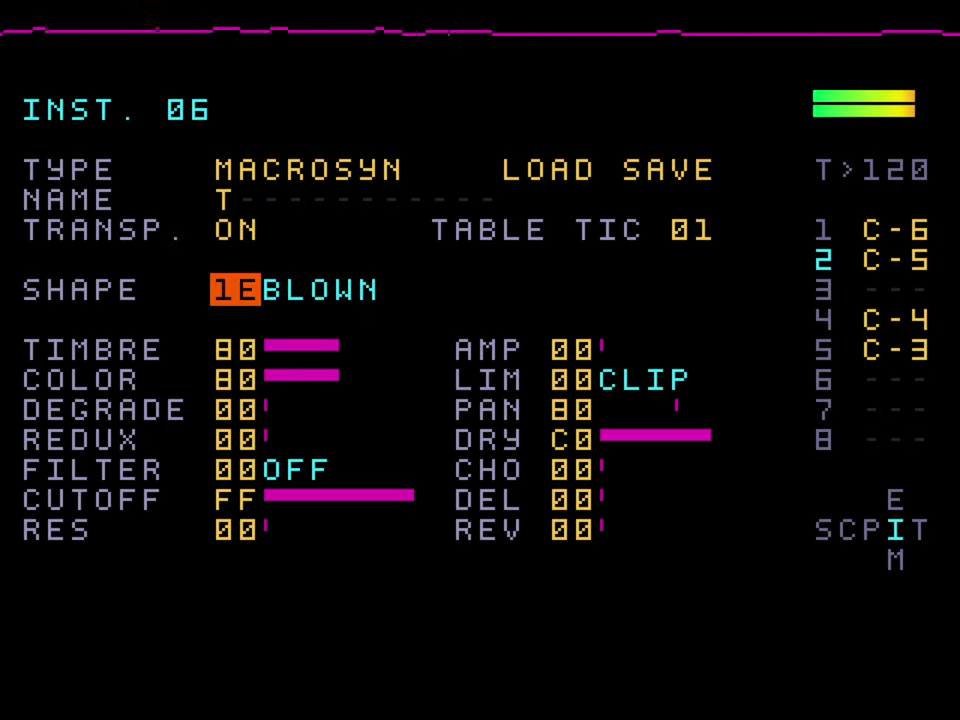
key("ctrl+Right")
key("ctrl+Right")
key("ctrl+Right")
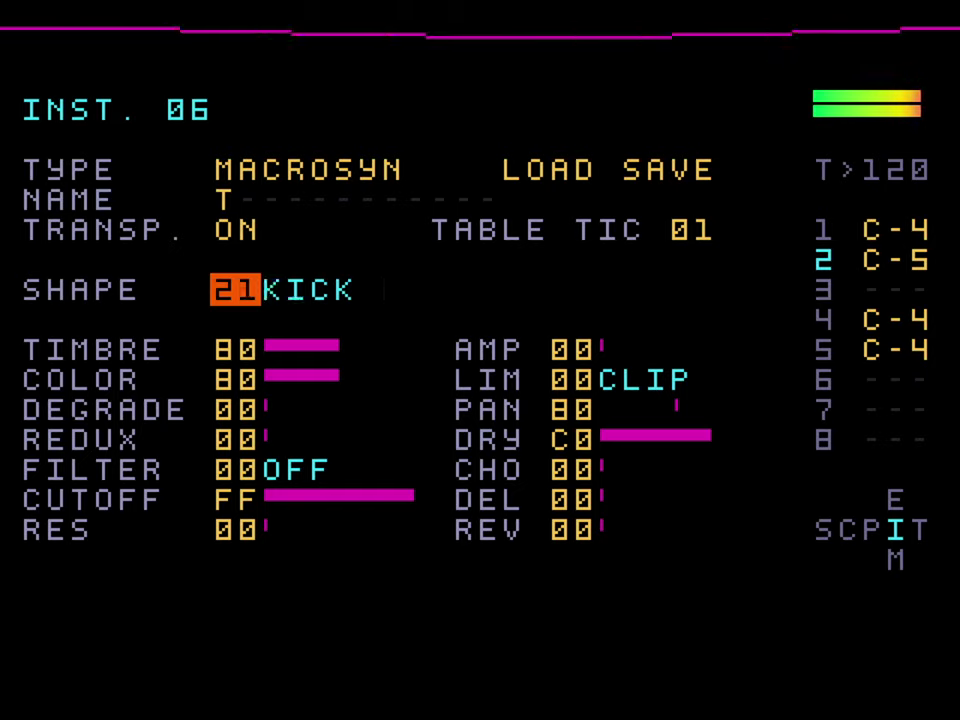
key("ctrl+Right")
key("ctrl+Right")
key("ctrl+Right")
key("ctrl+Right")
- Settle the shape on WAVETABLES with timbre A0 and color 90
key("ctrl+Left")
key("Down")
key("Down")
key("Up")
key("ctrl+Up")
key("Down")
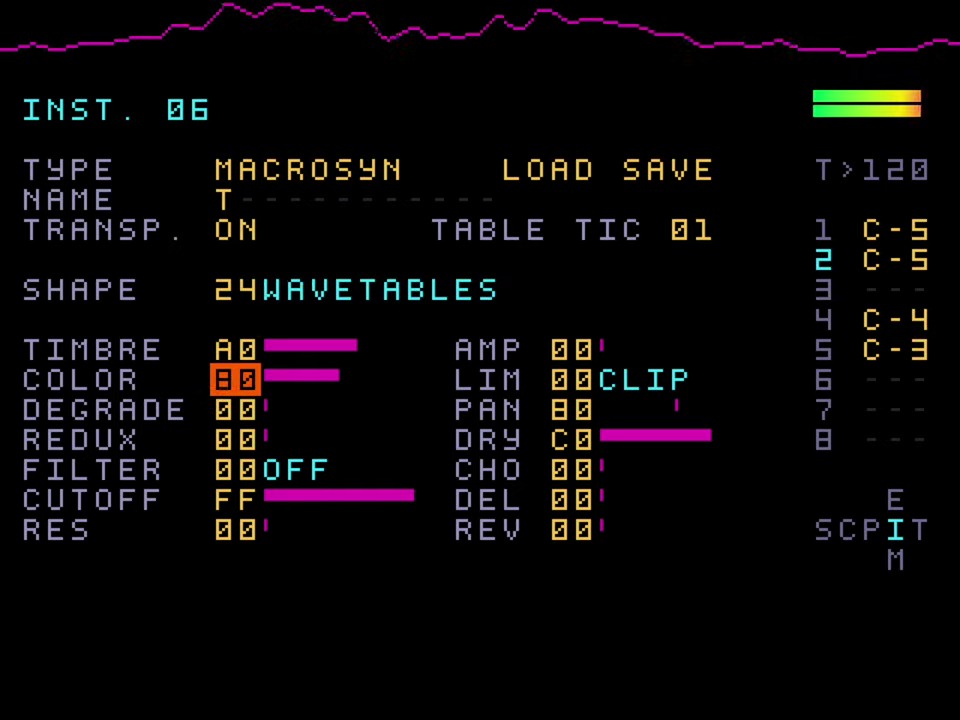
key("Down")
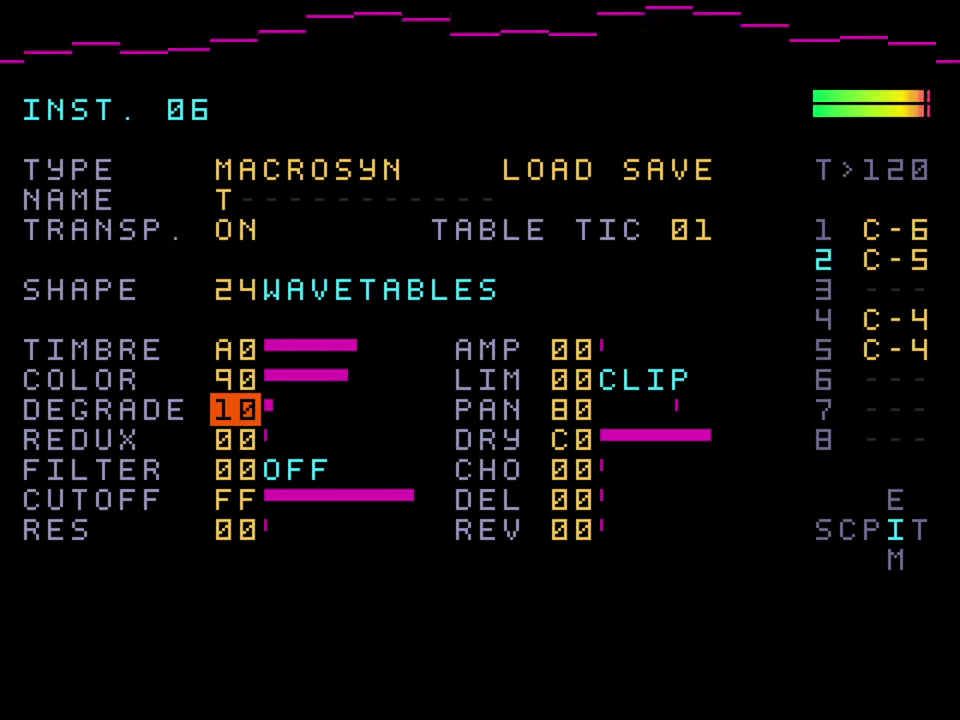
- Set degrade to 10 and reverb send to 65, then return to phrase 20's row 3
key("Right")
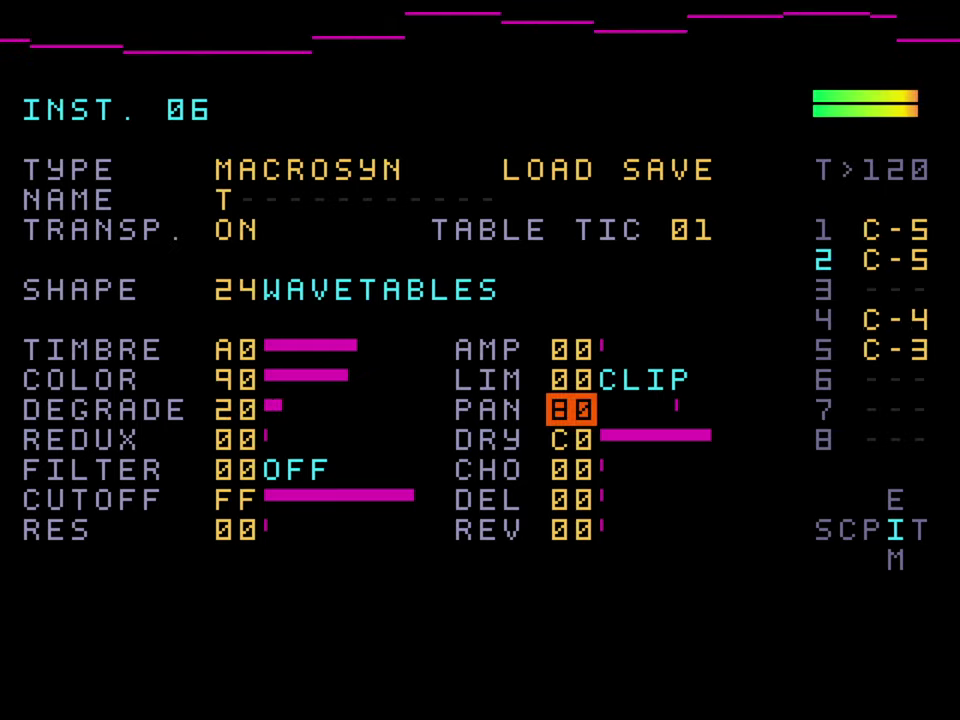
key("Left")
key("Right")
key("Up")
key("Up")
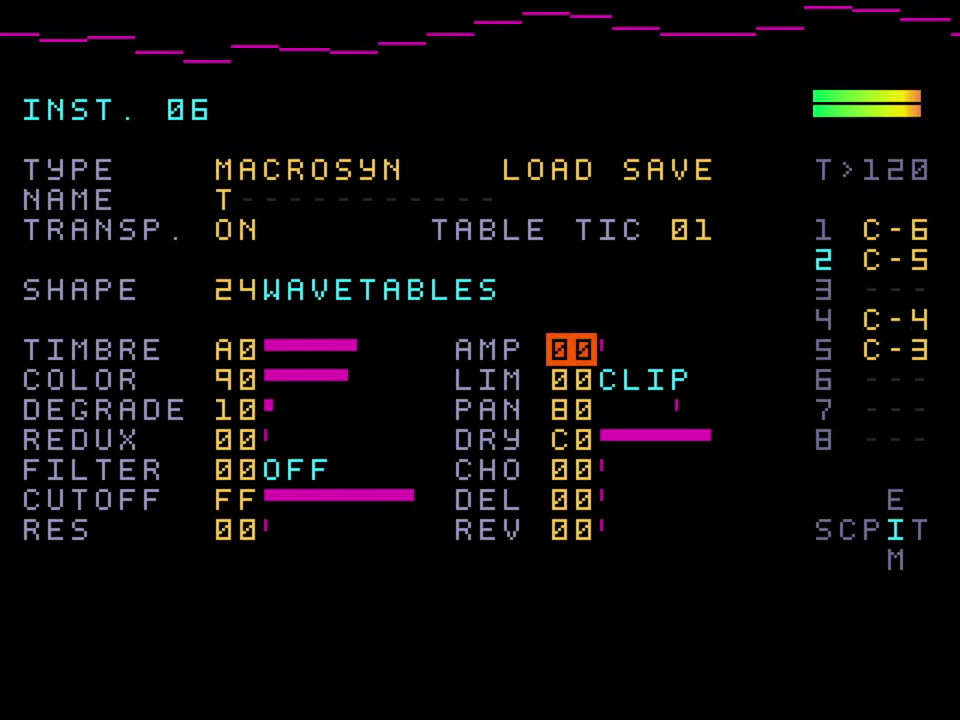
key("x+Up")
key("x+Up")
key("x+Up")
key("Down")
key("Down")
key("Down")
key("Down")
key("Down")
key("Down")
key("x+Up")
key("x+Up")
key("x+Up")
key("x+Up")
key("x+Up")
key("x+Up")
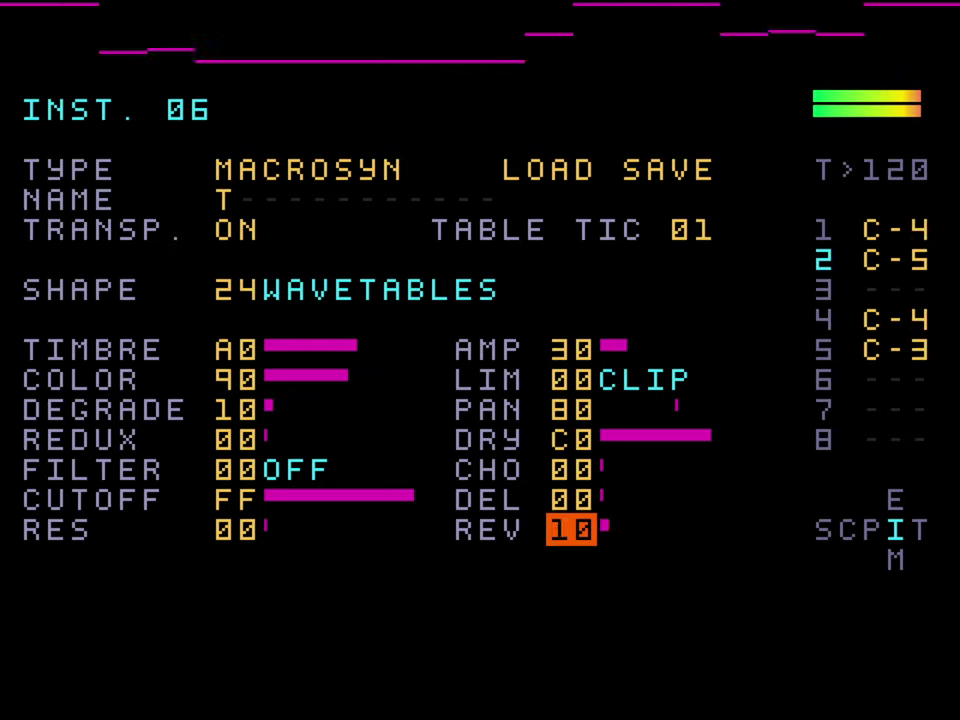
key("x+Right")
key("x+Right")
key("x+Right")
key("x+Right")
key("x+Right")
key("Up")
key("Up")
key("Up")
key("Up")
key("Up")
key("Up")
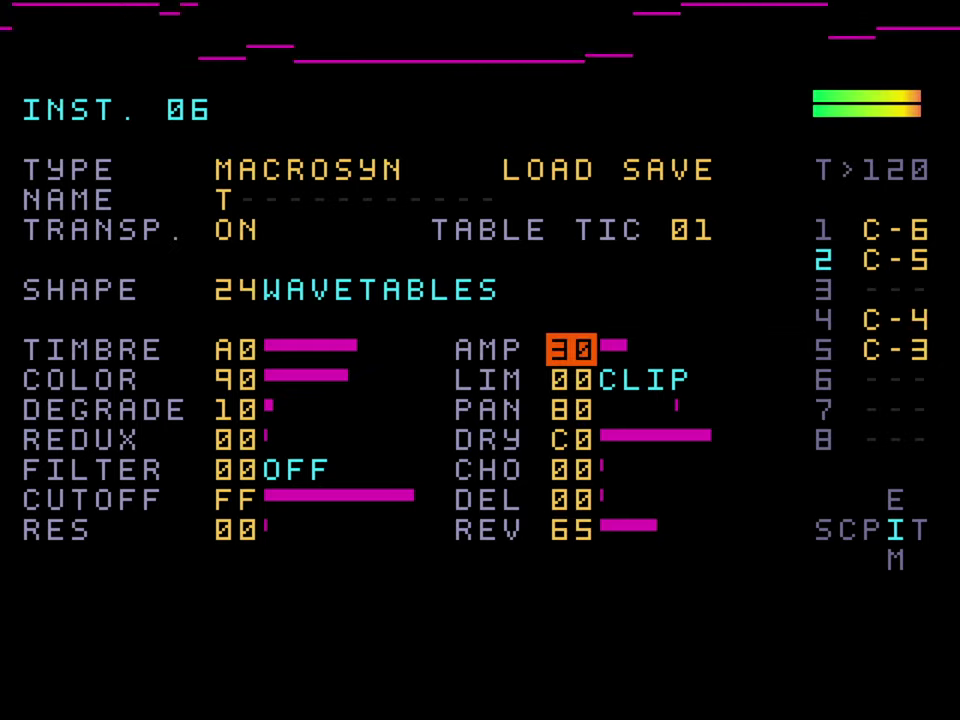
key("x+Down")
key("x+Down")
key("shift+Left")
key("Left")
key("Left")
key("Down")
key("Down")
key("Down")
- Place an A-4 note on row 4, removing the stray note from row 3
key("x")
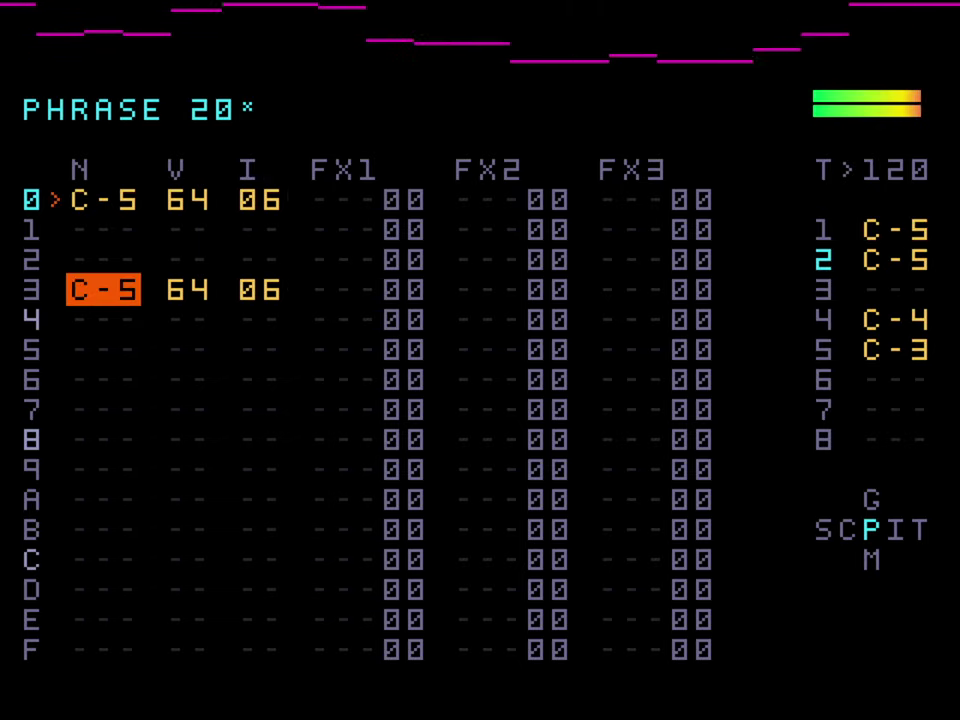
key("x+Left")
key("x+Left")
key("x+Left")
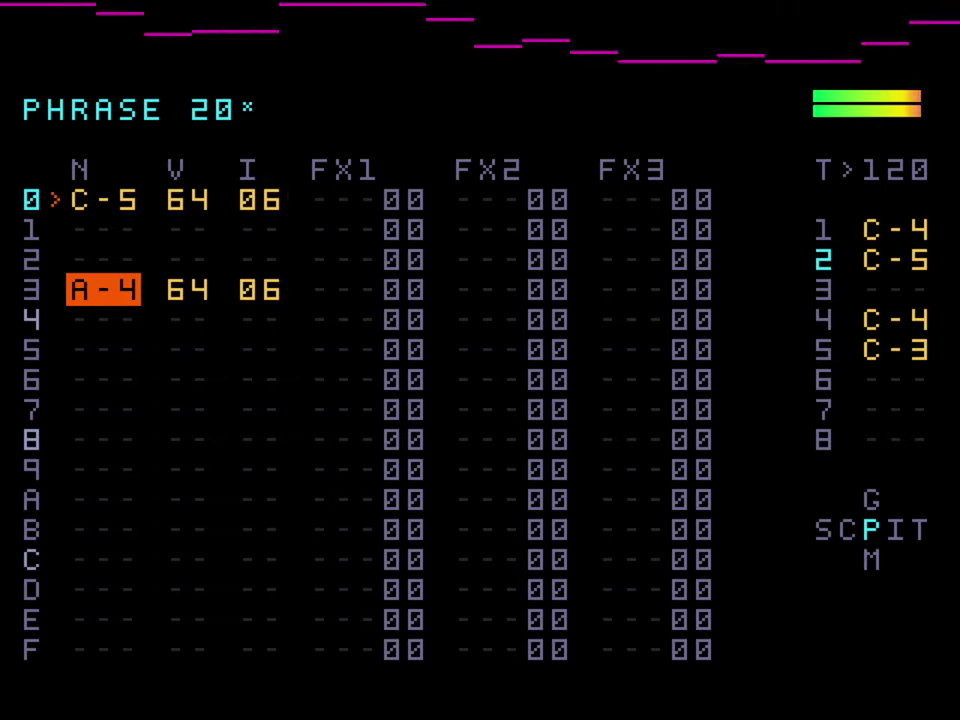
key("Down")
key("Down")
key("Down")
key("Up")
key("Up")
key("Up")
key("Down")
key("Down")
key("Down")
key("Up")
key("Up")
key("Up")
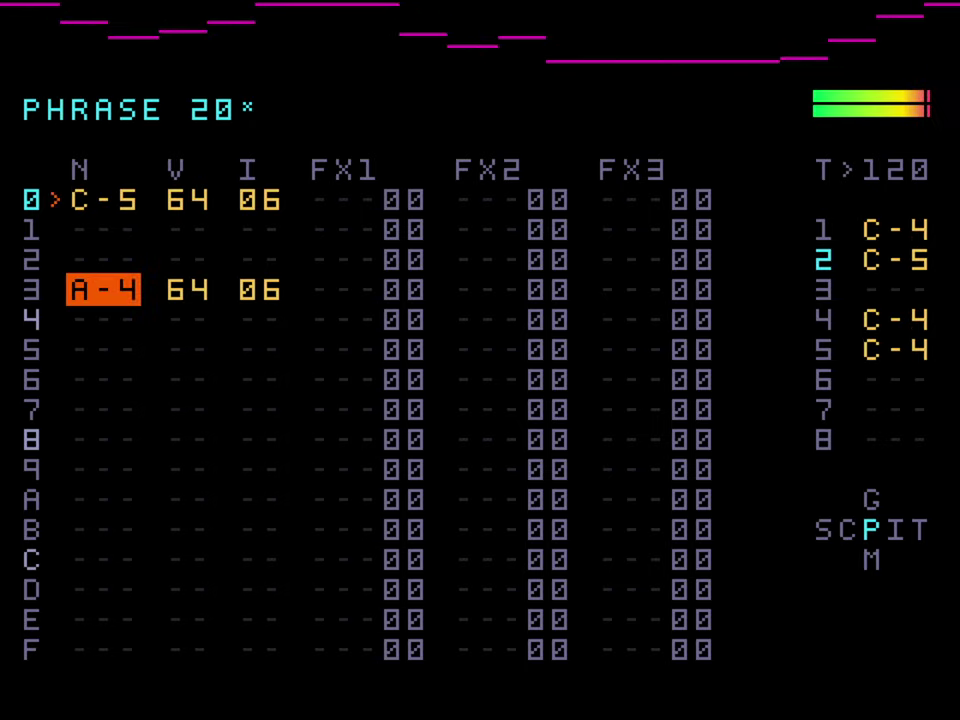
key("z+x")
key("Down")
key("x")
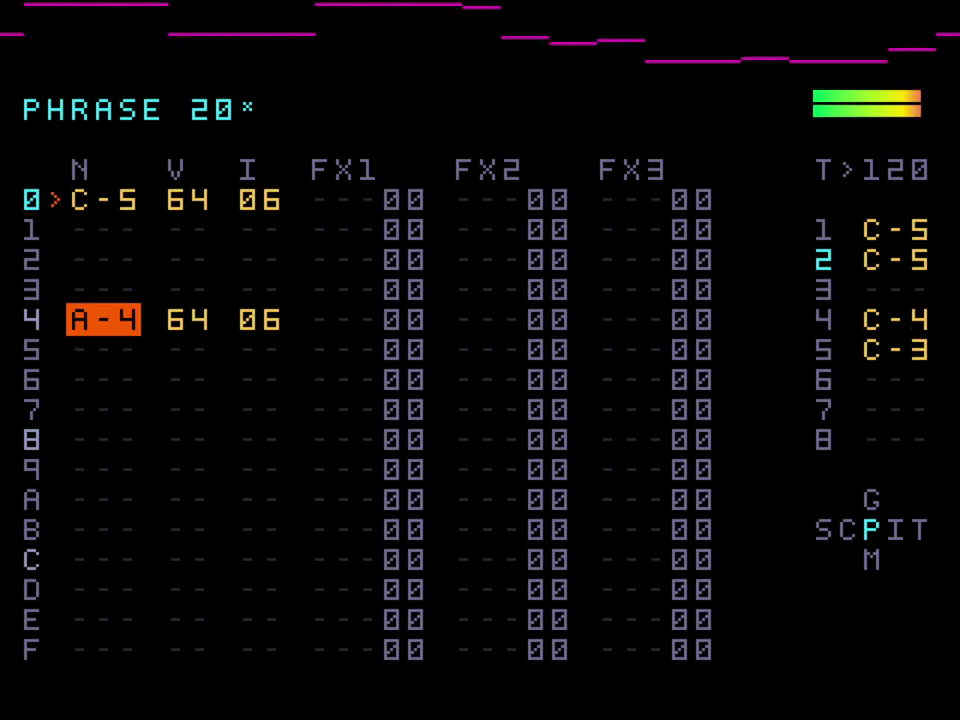
- Put A-3 on row C, clearing trial notes on rows A and B, then go back to chain 20
key("Down")
key("Down")
key("Down")
key("Down")
key("Down")
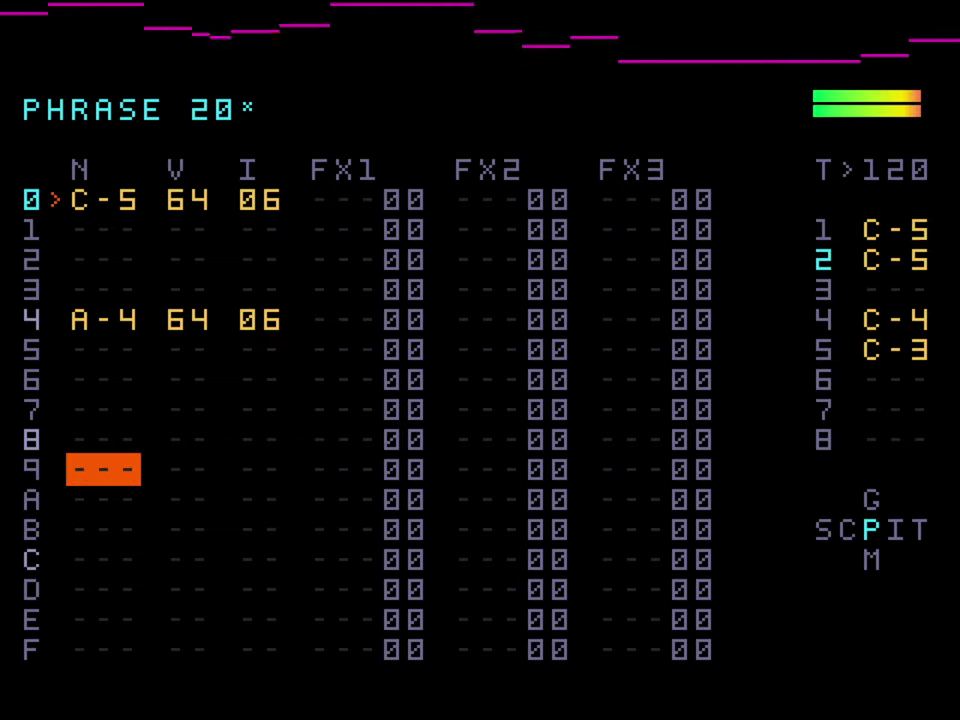
key("Down")
key("Down")
key("x")
key("x+Down")
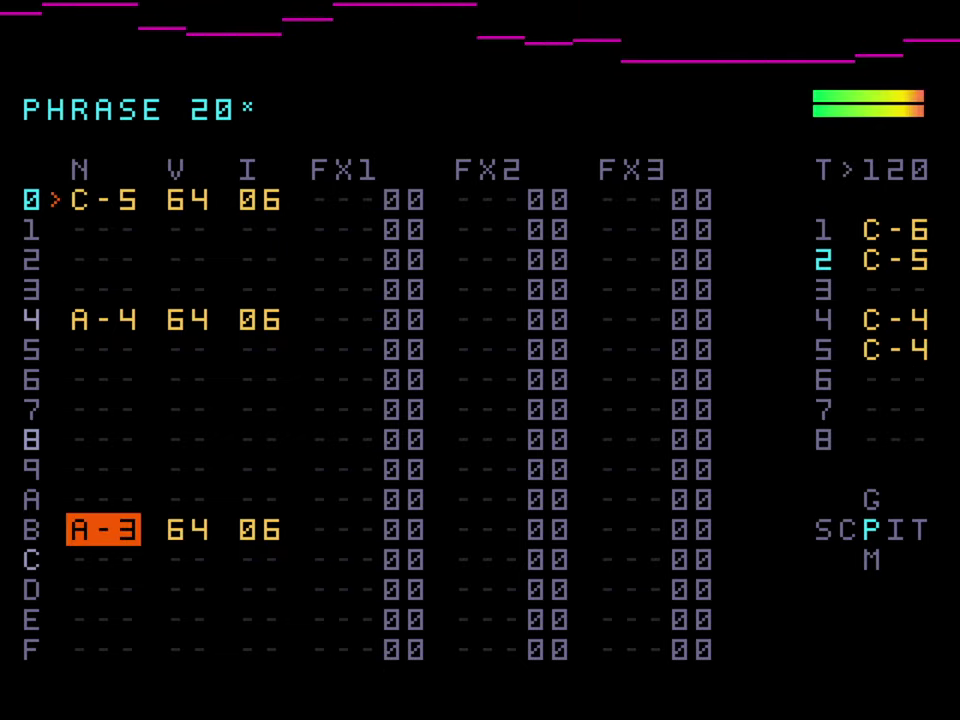
key("z+x")
key("Up")
key("x")
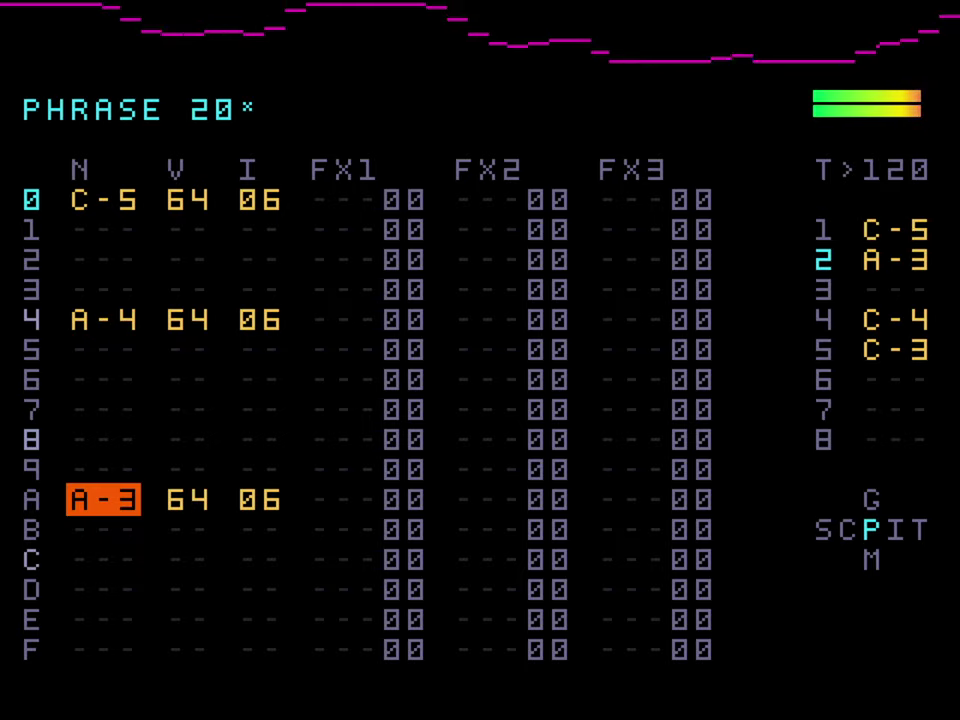
key("z+x")
key("Down")
key("Down")
key("x")
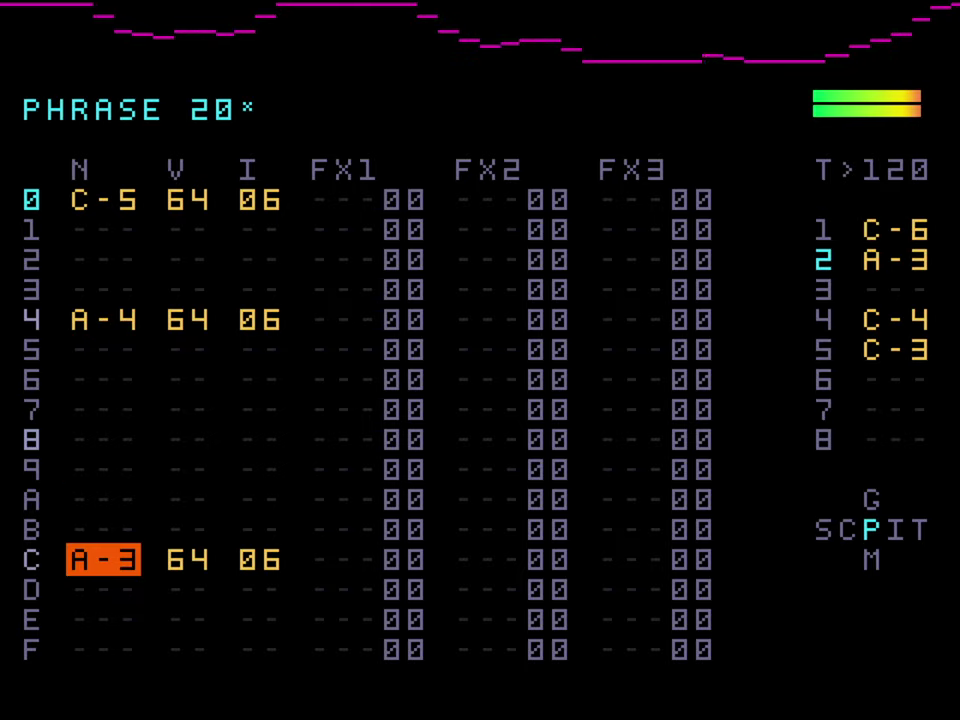
key("shift+Left")
key("shift+Left")
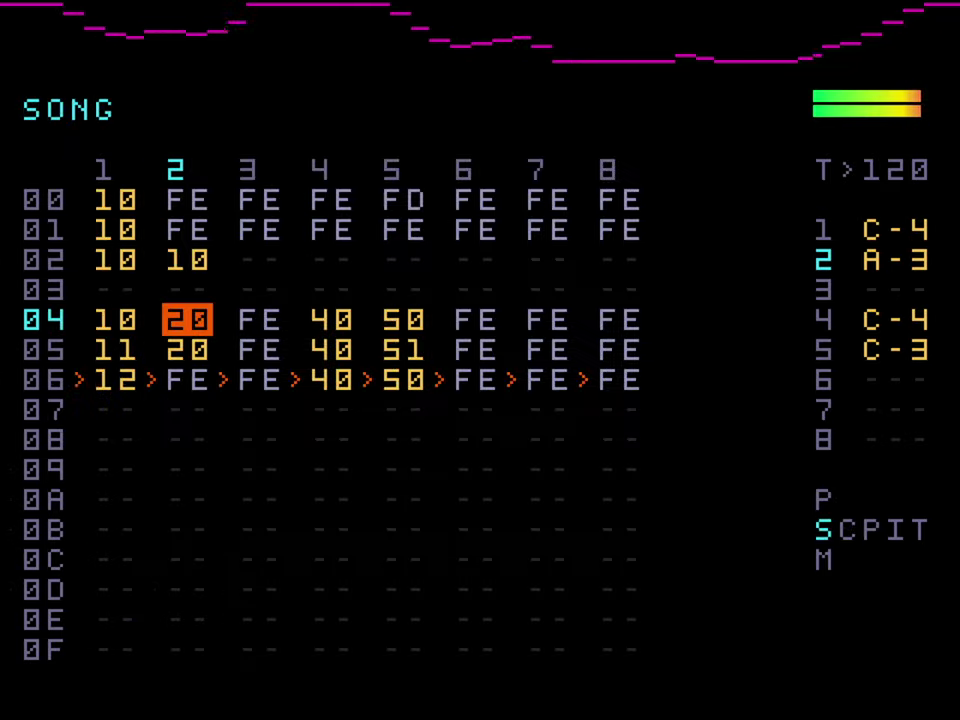
- Clone phrase 20 as phrase 21 on chain 20's last row and raise its row C to A-5
key("Down")
key("Down")
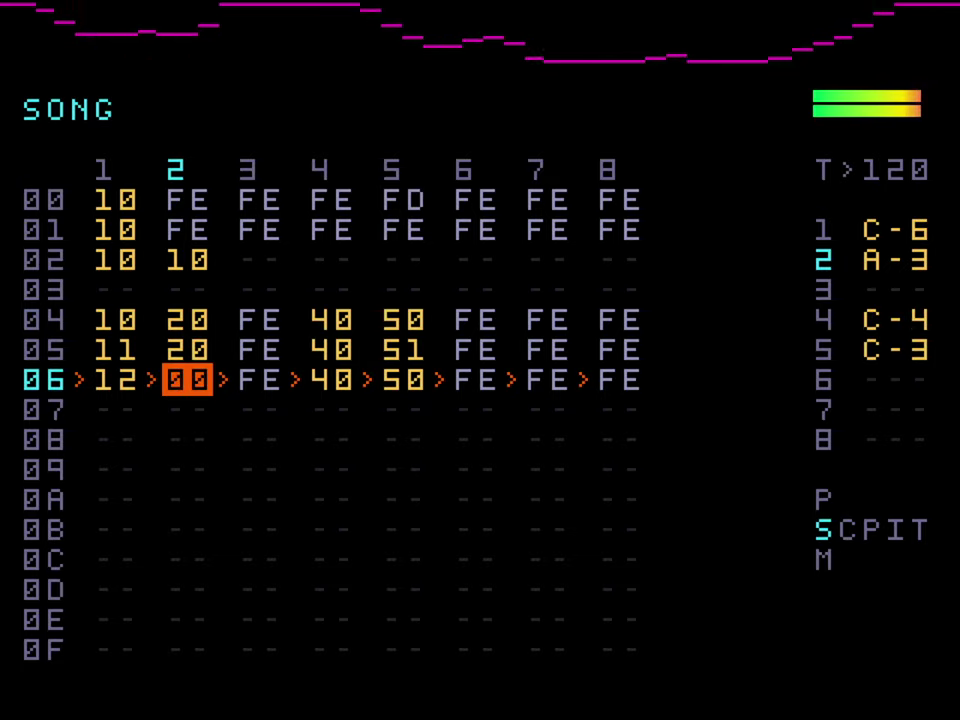
key("Up")
key("Up")
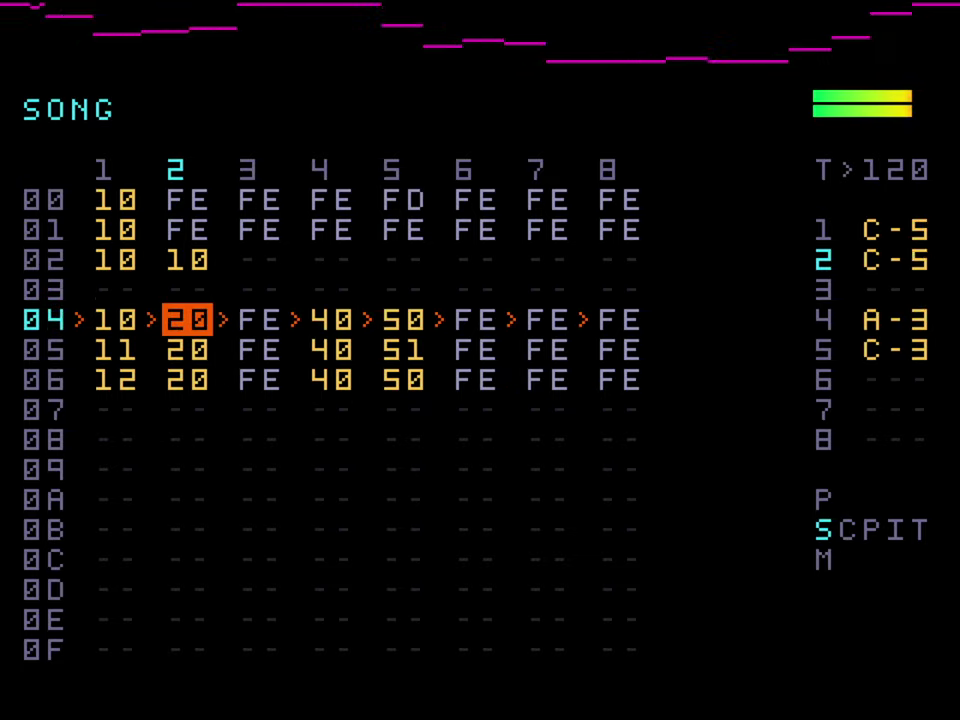
key("Down")
key("Up")
key("shift+Right")
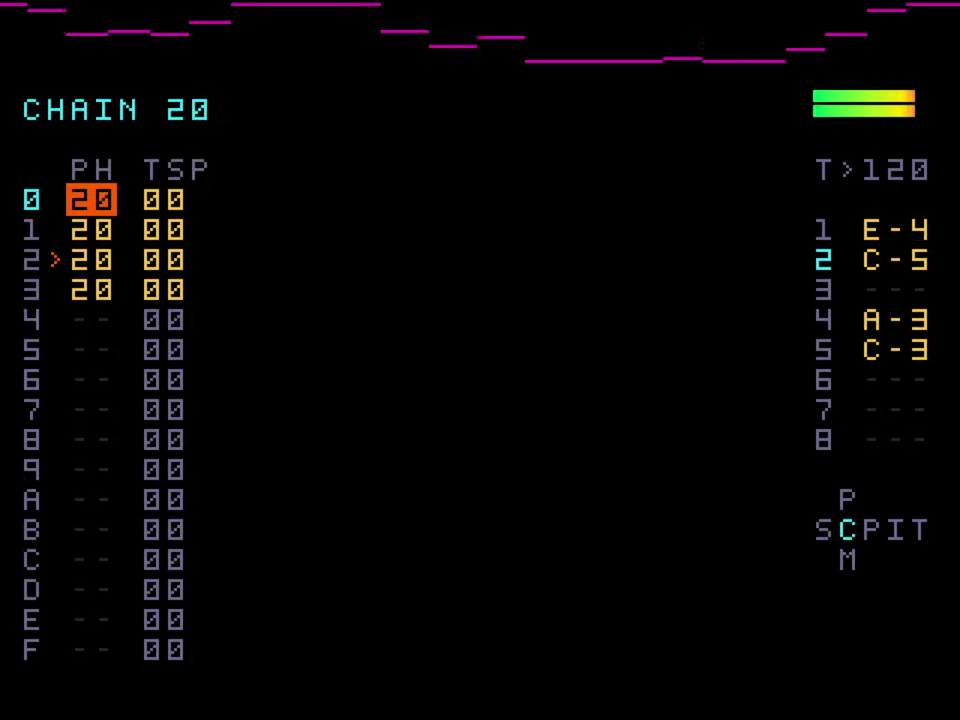
key("Down")
key("Down")
key("shift+x")
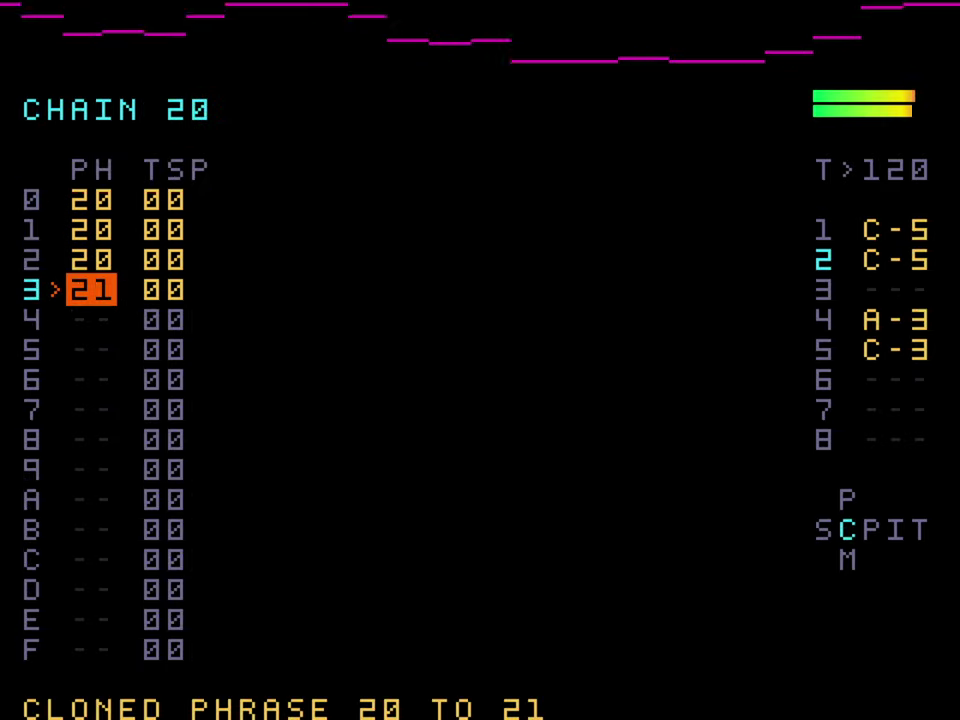
key("shift+Right")
key("x+Up")
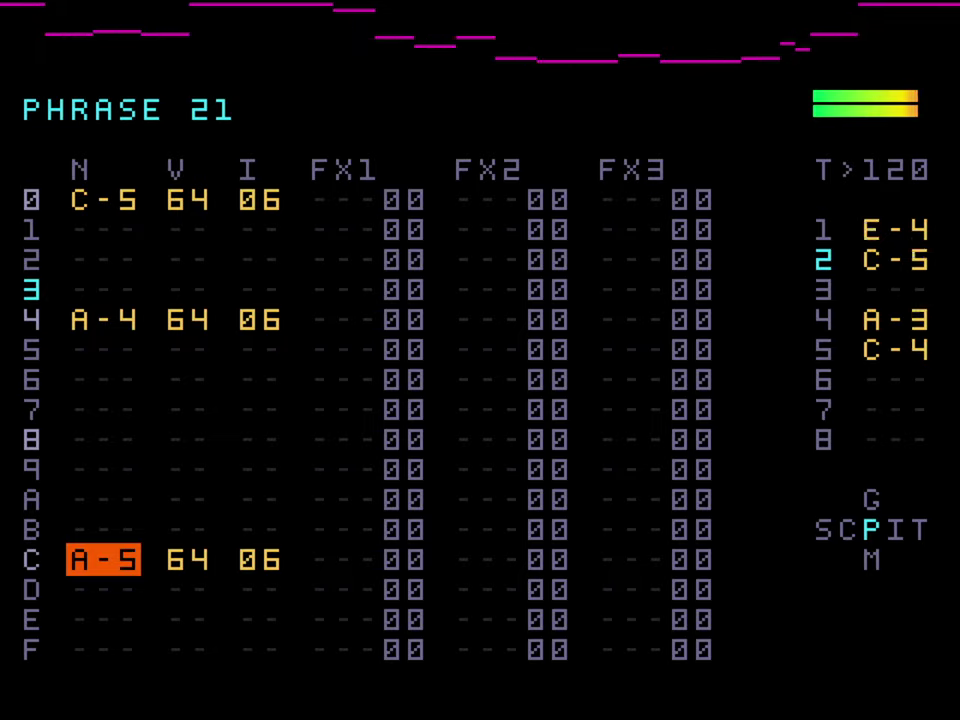
key("shift+Left")
- Clone phrase 22 on chain row 1 and enter A-6 on row 8 and E-6 on row A
key("Up")
key("Up")
key("shift+x")
key("shift+Right")
key("Up")
key("Up")
key("Up")
key("Up")
key("x")
key("x+Up")
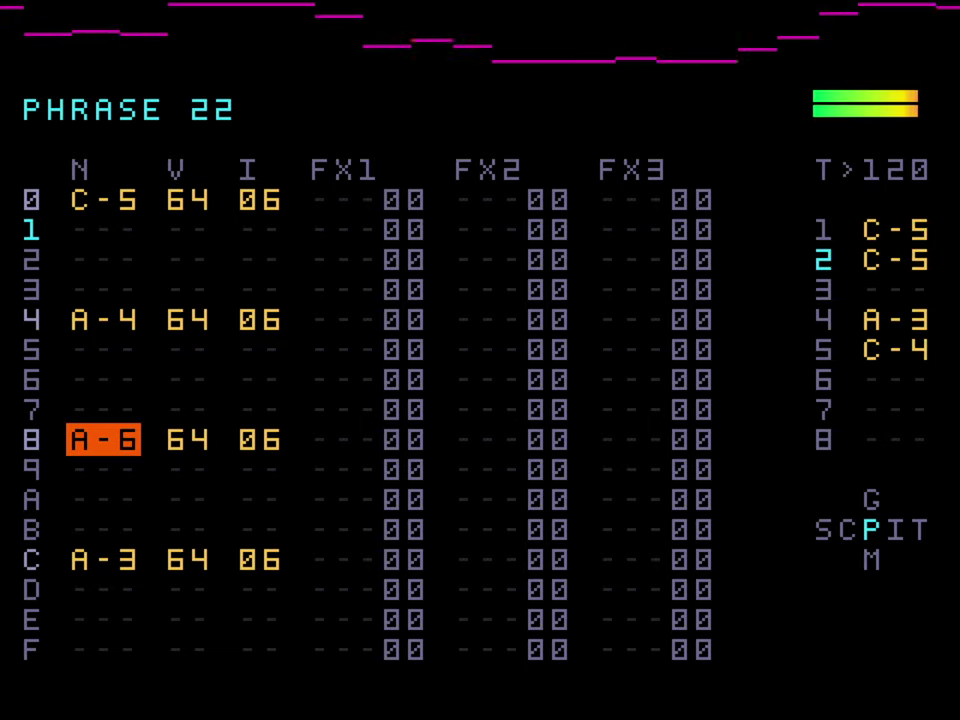
key("shift+Left")
key("shift+Right")
key("Down")
key("Down")
key("x")
key("x+Left")
key("x+Left")
key("x+Left")
key("x+Left")
key("x+Left")
key("x+Left")
key("x+Right")
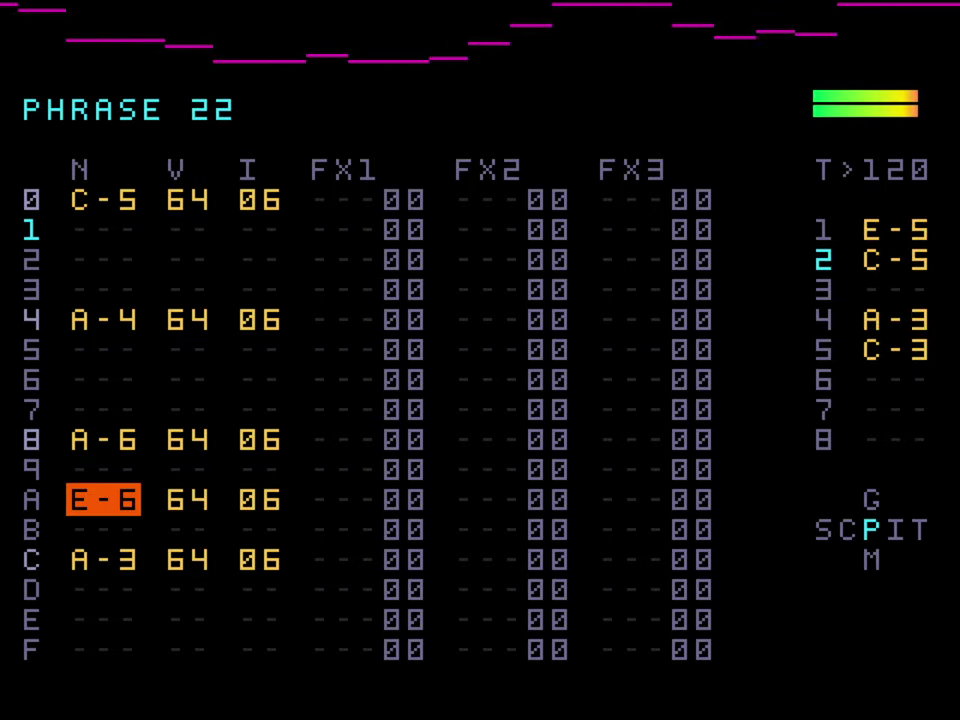
key("shift+Left")
key("shift+Left")
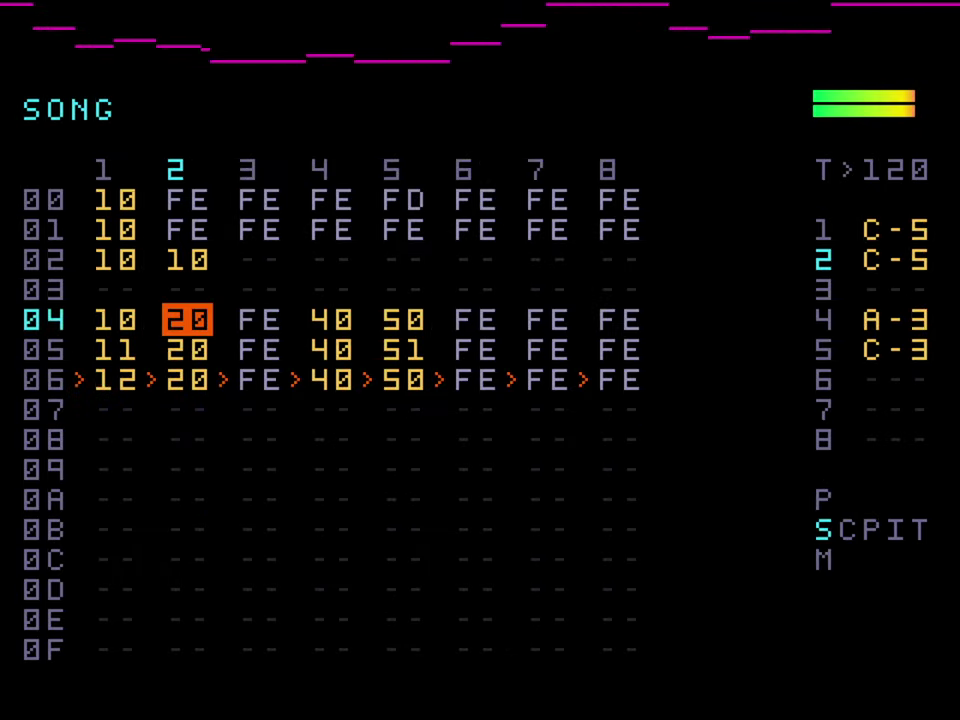
- Set instrument 06's CHO send to 70 and AMP to 08, then go back to phrase 22
key("shift+Right")
key("shift+Right")
key("shift+Right")
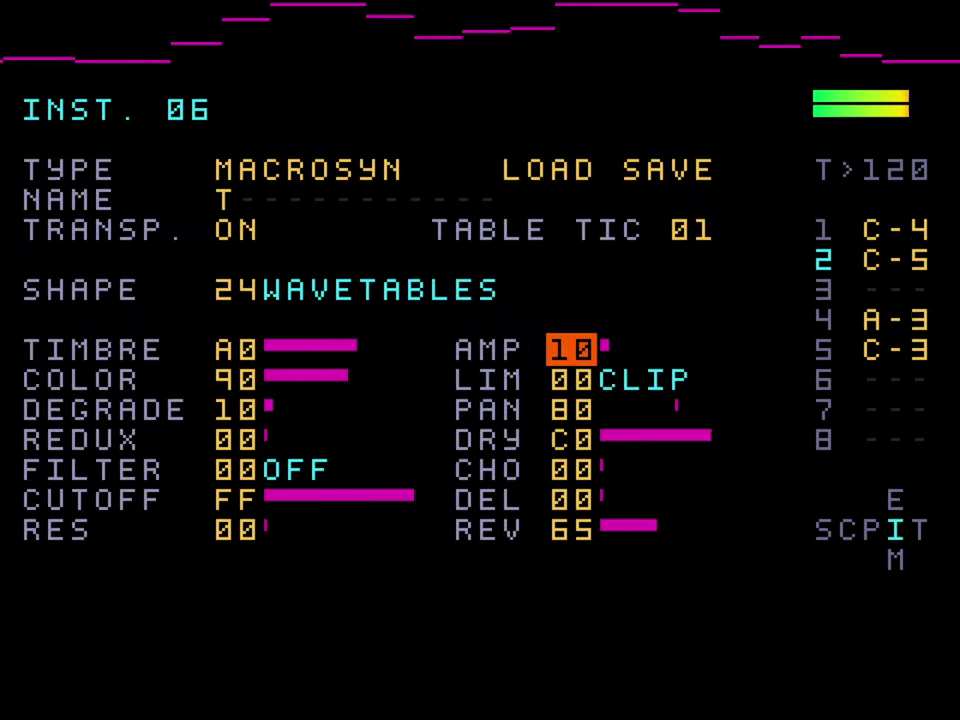
key("x+Down")
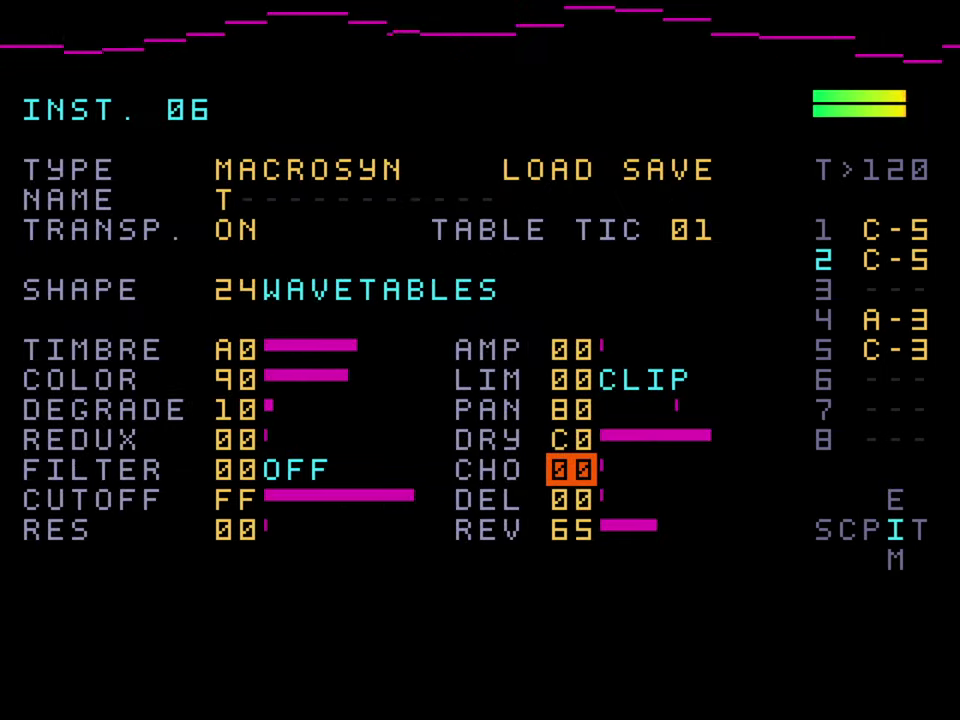
key("x+Up")
key("x+Up")
key("x+Up")
key("x+Up")
key("x+Up")
key("x+Up")
key("x+Up")
key("Left")
key("Up")
key("Up")
key("Up")
key("Up")
key("Up")
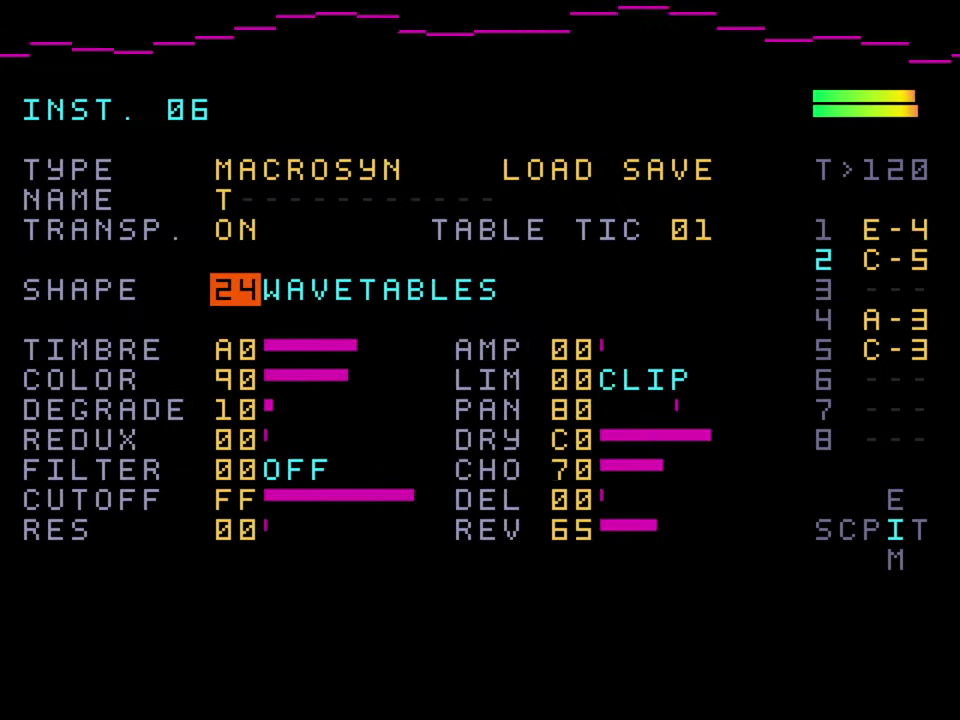
key("Down")
key("Right")
key("x+Right")
key("x+Right")
key("x+Right")
key("x+Right")
key("x+Right")
key("x+Right")
key("x+Right")
key("x+Right")
key("Left")
key("shift+Left")
- Enter a TBR09 timbre effect in phrase 22's first effect column on row 4
key("Right")
key("Right")
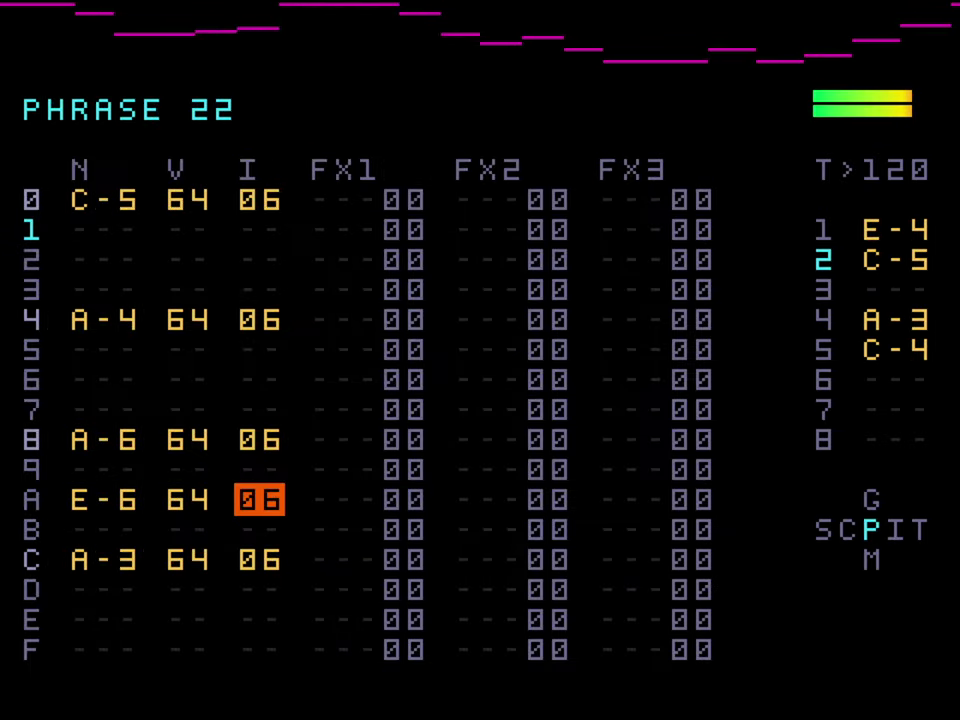
key("Up")
key("Up")
key("Up")
key("Up")
key("Up")
key("Up")
key("Right")
key("x")
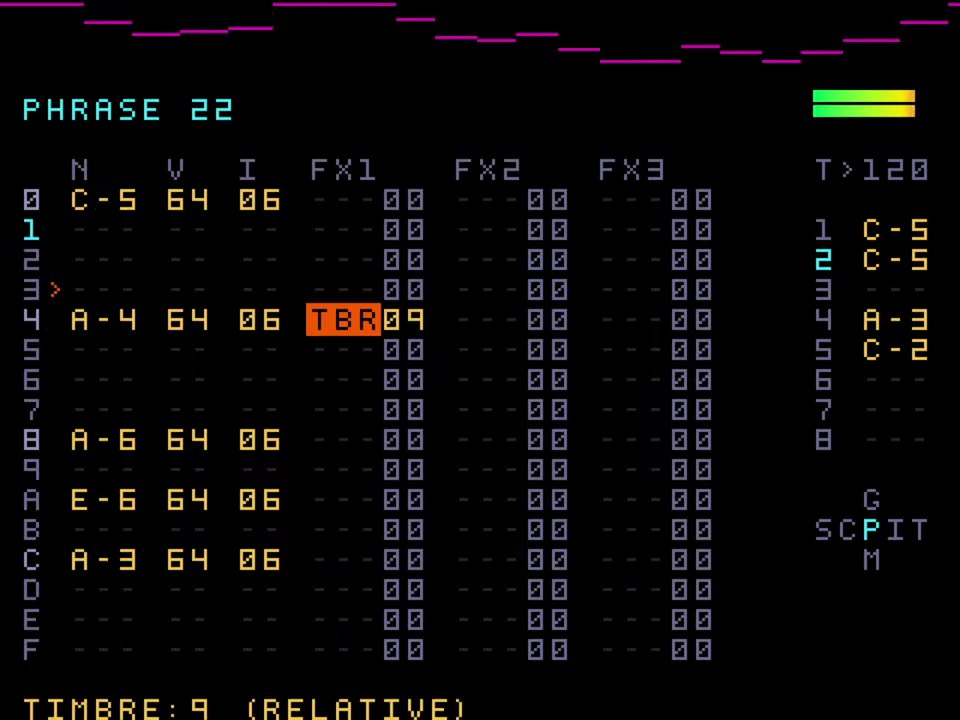
- Add a PSL09 slide effect on row 8, choosing PSL from the effect command list
key("Down")
key("Down")
key("Down")
key("Down")
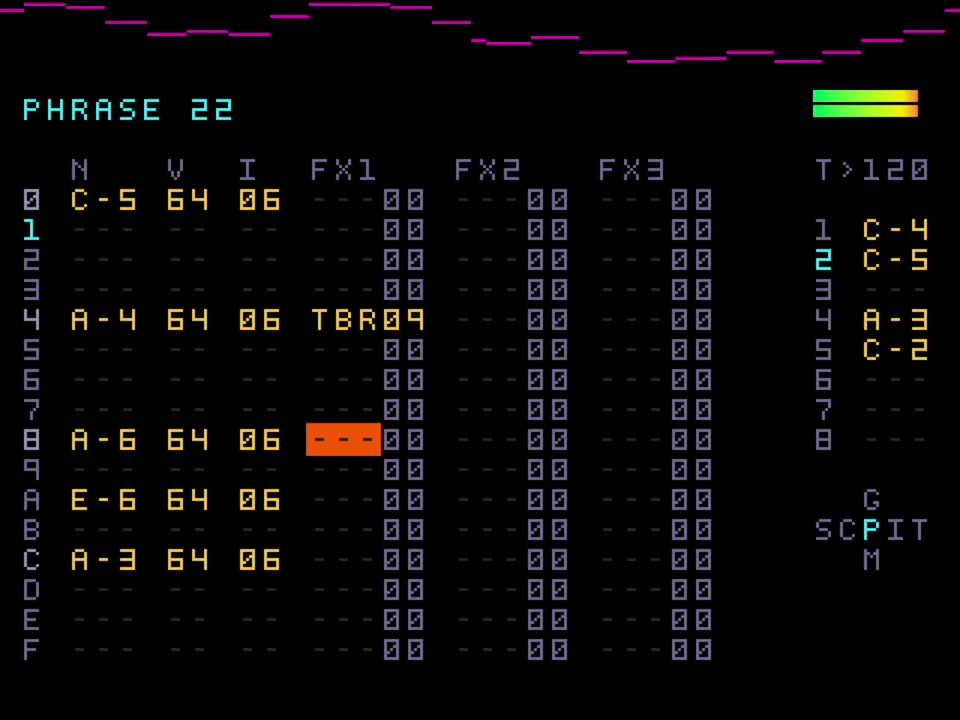
key("x")
key("shift+x")
key("Up")
key("Down")
key("Left")
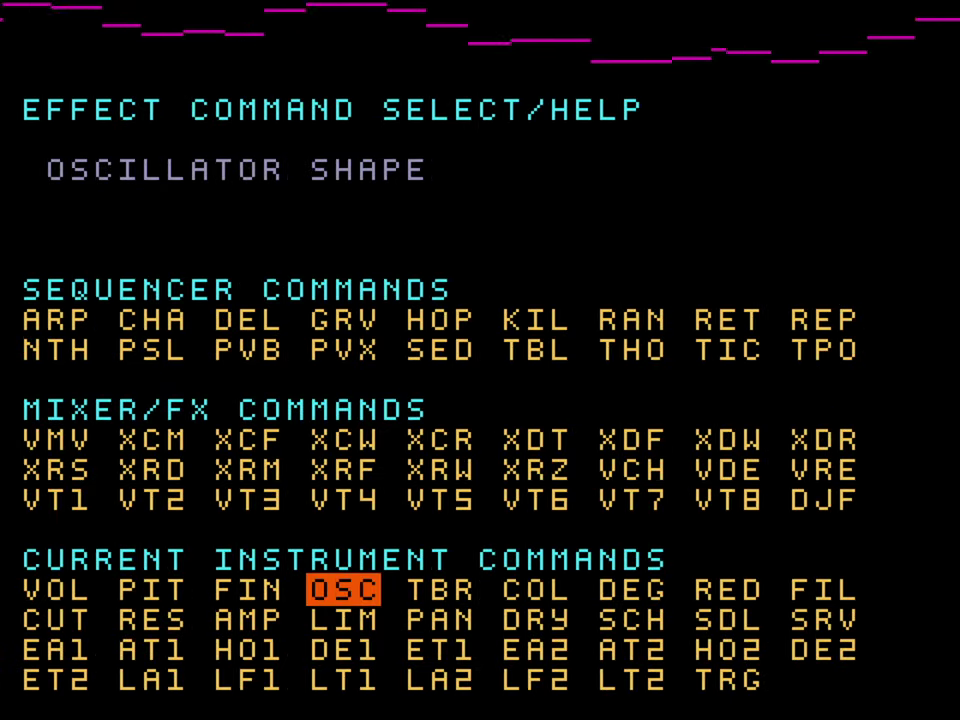
key("Left")
key("Left")
key("Up")
key("Up")
key("Up")
key("Up")
key("Up")
key("Right")
key("Down")
key("x")
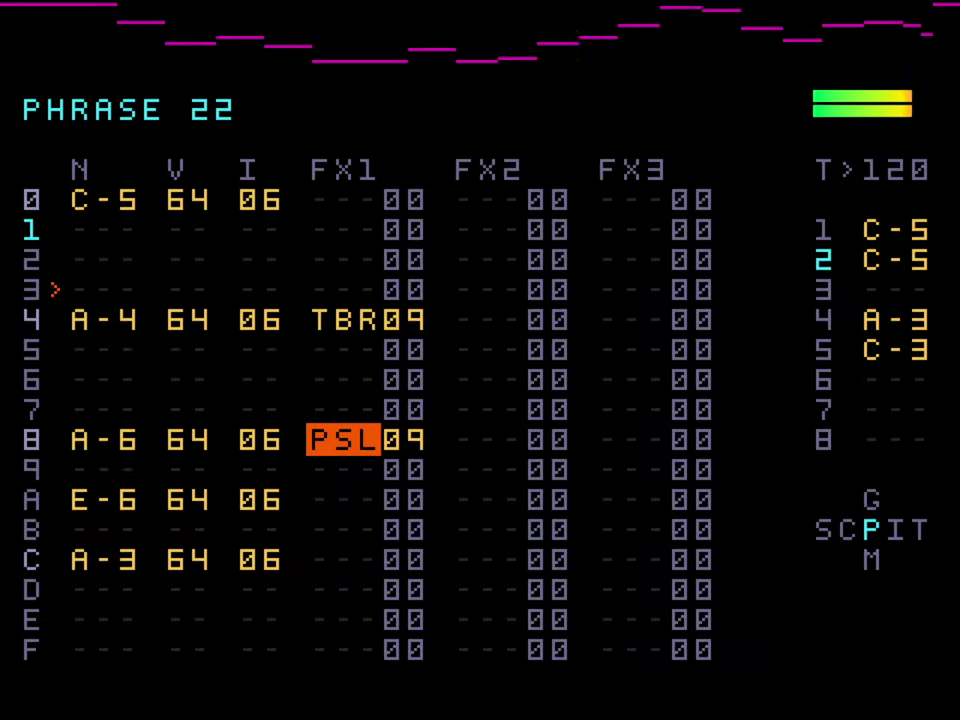
- Add a PVB vibrato effect on row C from the command list, raising its speed to 2
key("Down")
key("Down")
key("Down")
key("Down")
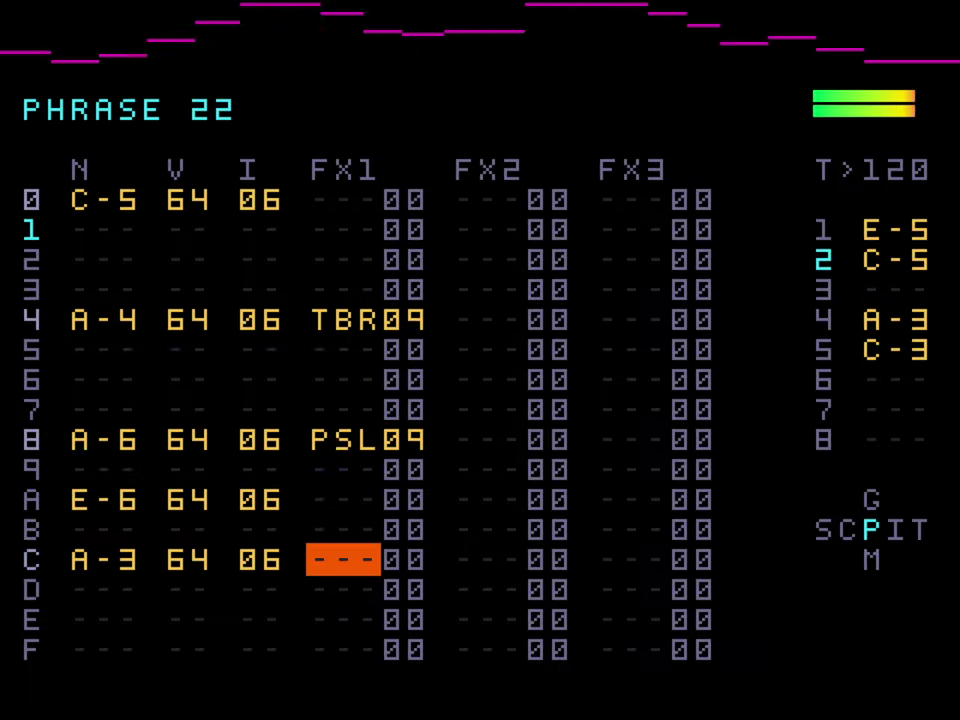
key("x")
key("shift+x")
key("Left")
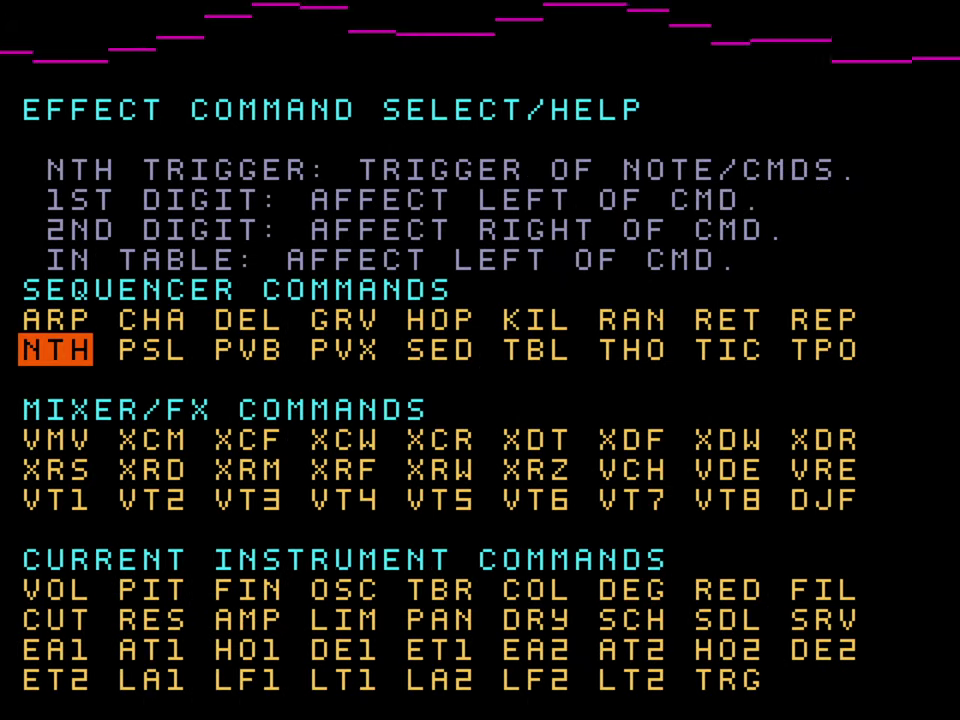
key("Down")
key("Right")
key("Left")
key("Right")
key("Right")
key("Up")
key("x")
key("Right")
key("x+Right")
key("x+Right")
key("x+Right")
key("x+Right")
key("x+Right")
key("x+Up")
key("x+Up")
key("x+Right")
key("x+Right")
key("x+Right")
key("x+Right")
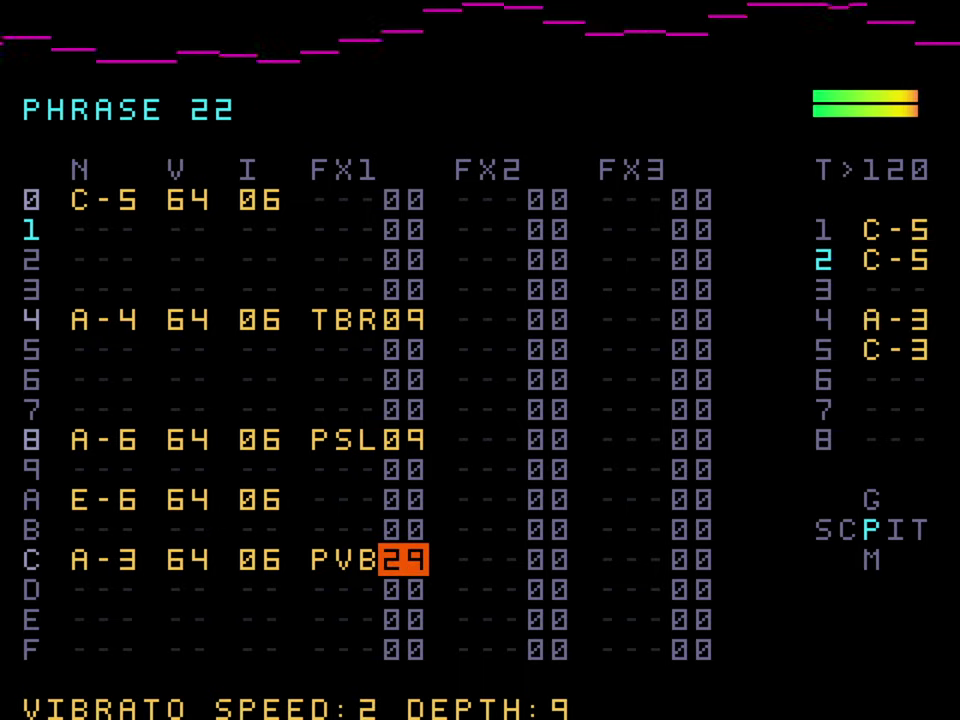
- Put PVB29 vibrato on row A and lower row C's vibrato to PVB19
key("Left")
key("Up")
key("Up")
key("x")
key("Right")
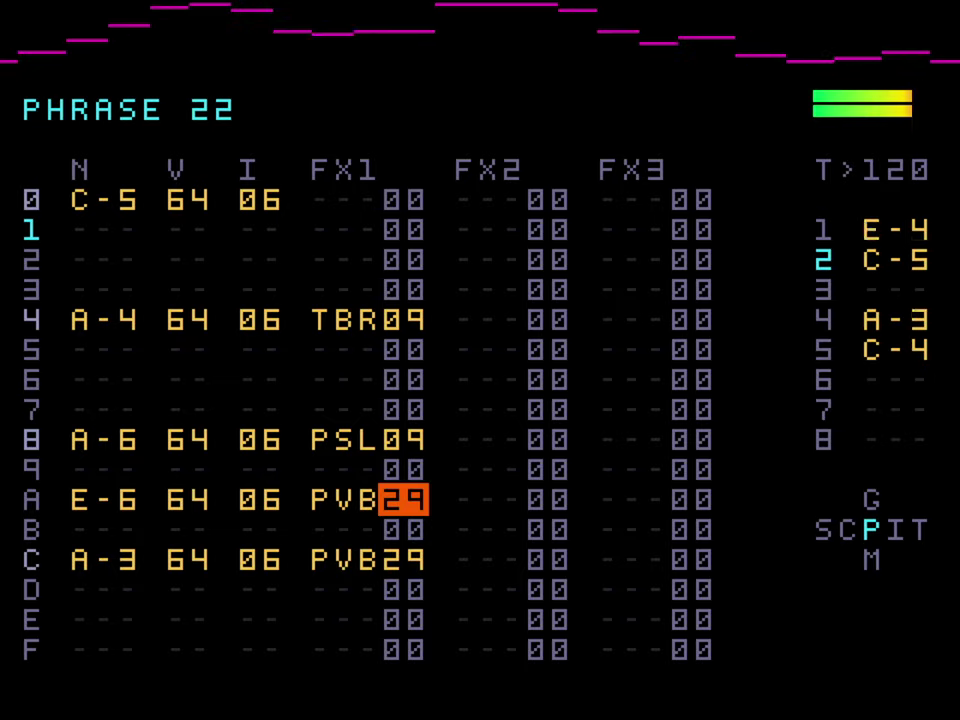
key("Down")
key("Down")
key("x+Down")
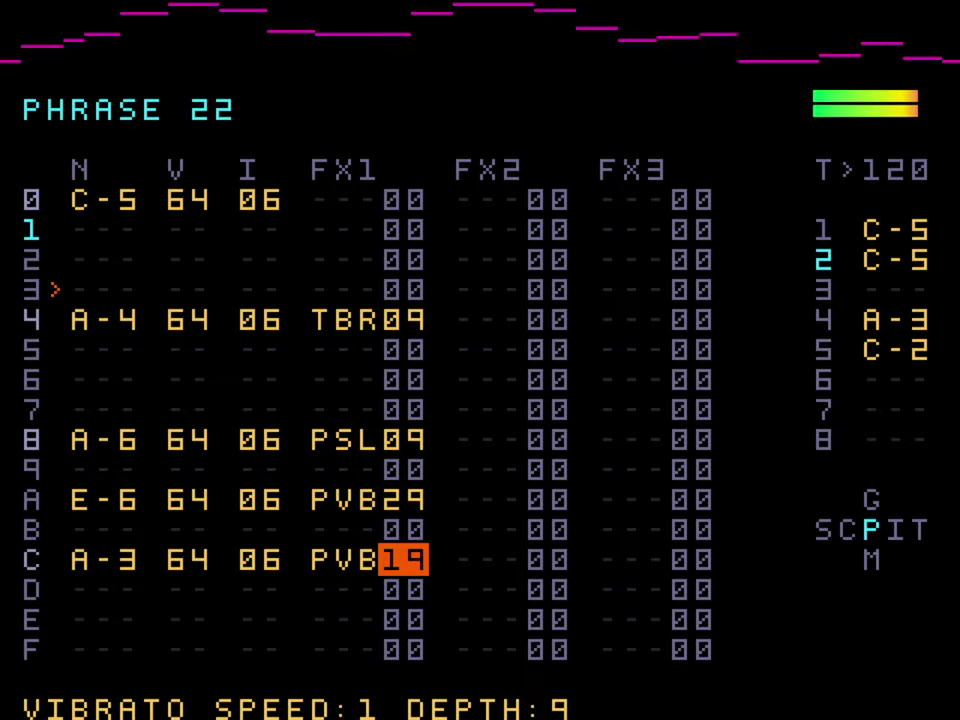
- Step back up through chain 20 to the song arrangement while playback keeps running
key("shift+Left")
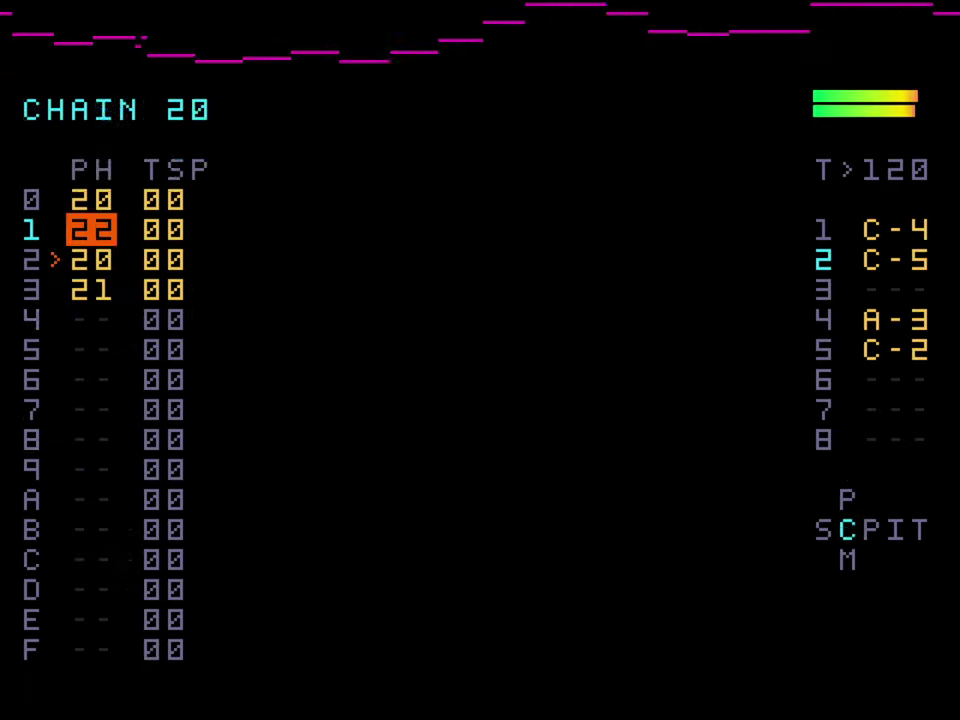
key("shift+Left")
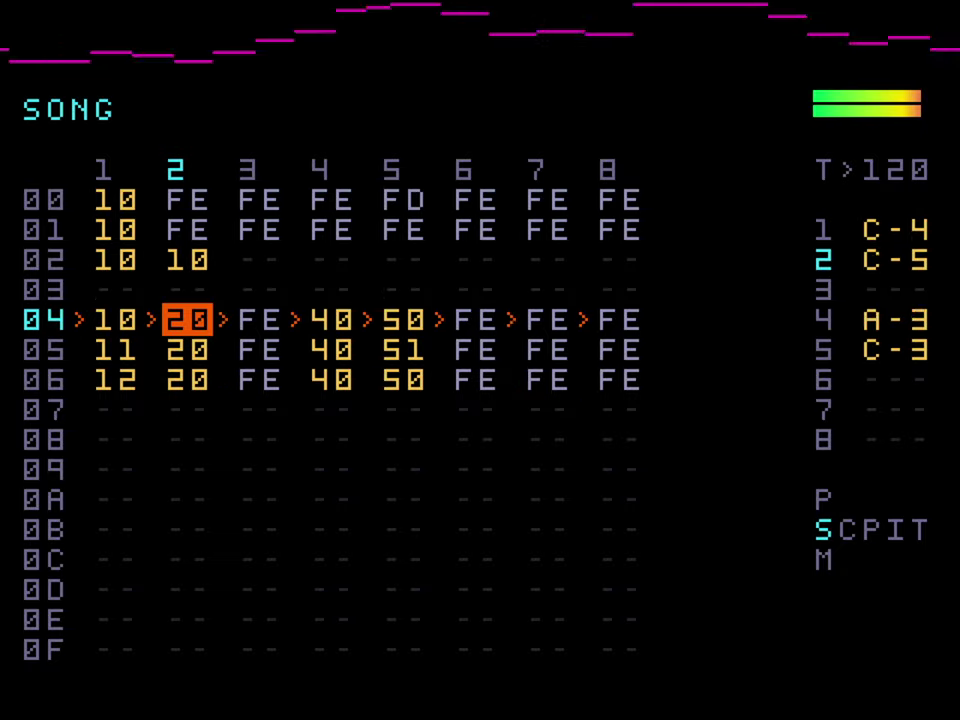
- Stop playback, leaving the song arrangement idle with rows 04 to 06 filled
key("space")
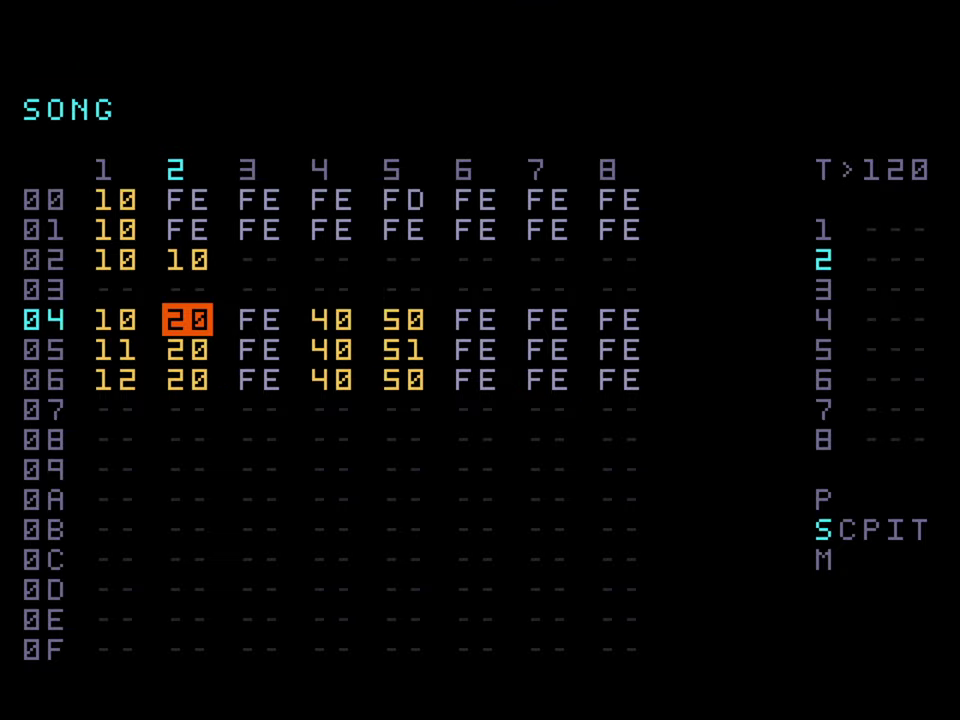